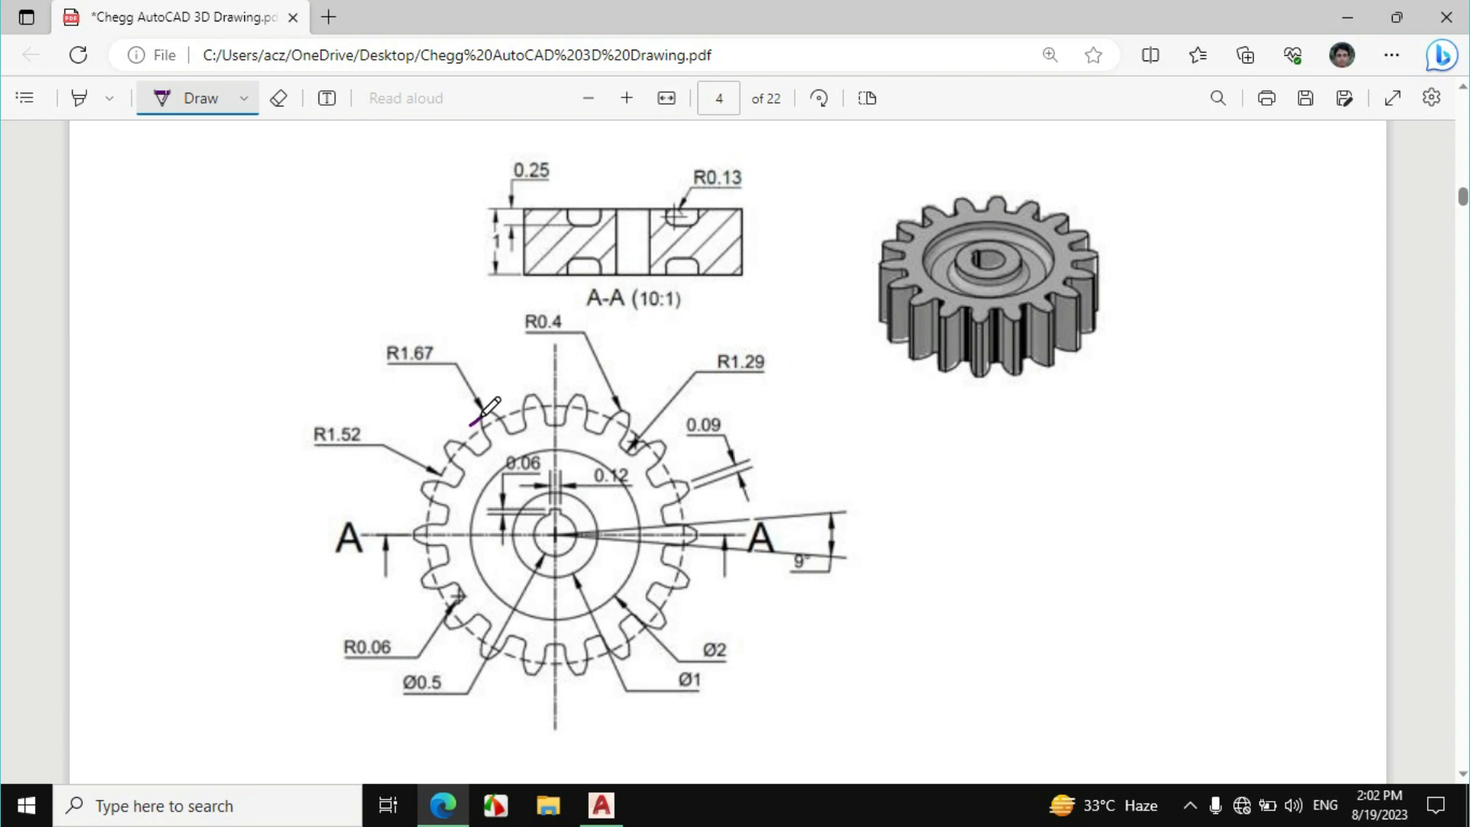
# Underline R1.67, R1.52 and R1.29 in purple ink on the gear drawing and tick their leaders
pyautogui.moveTo(388, 370); pyautogui.dragTo(434, 366)
pyautogui.moveTo(434, 490); pyautogui.dragTo(456, 463)
pyautogui.moveTo(320, 452); pyautogui.dragTo(368, 452)
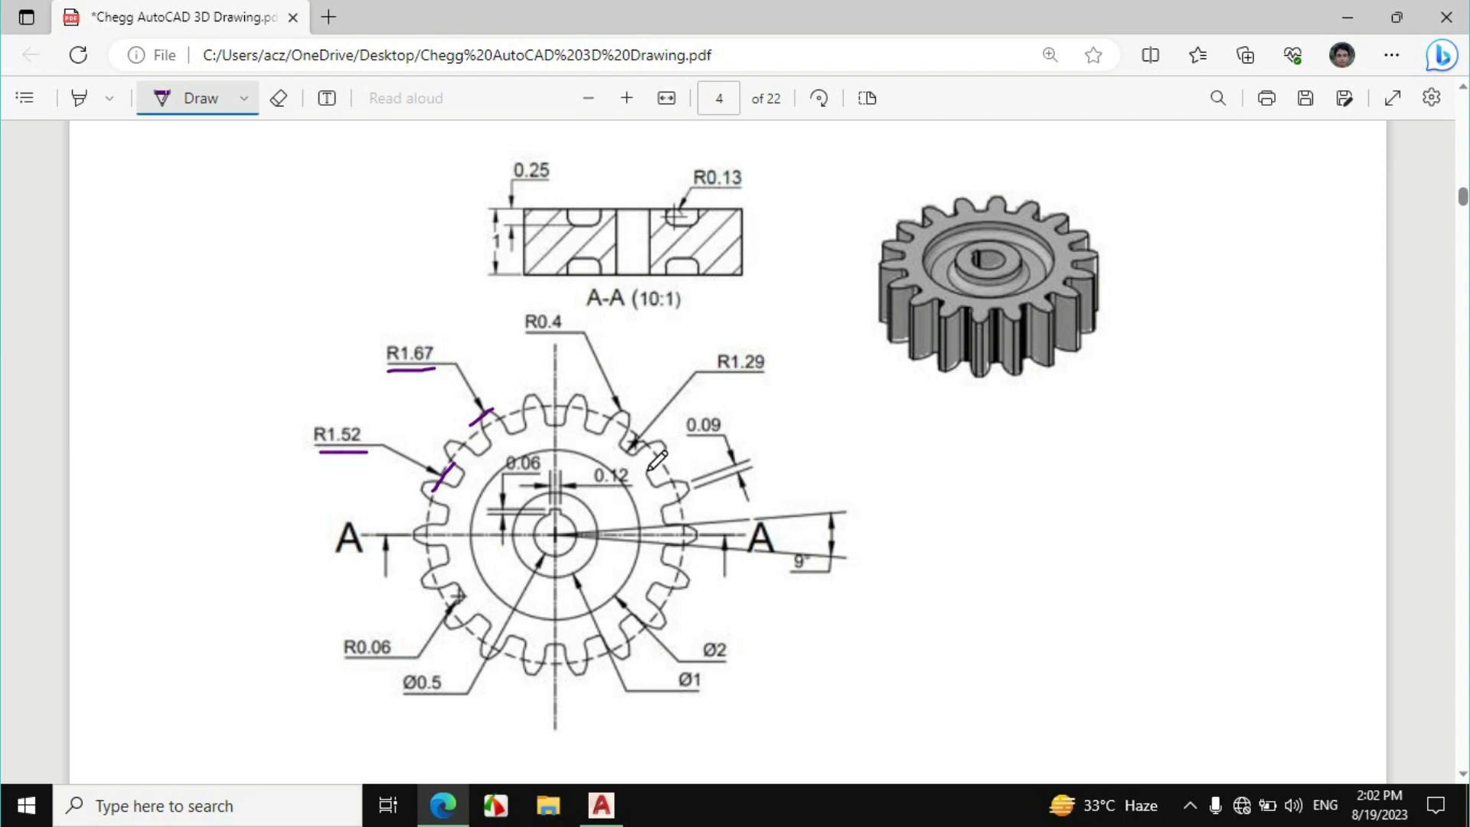
pyautogui.moveTo(620, 445); pyautogui.dragTo(635, 457)
pyautogui.moveTo(719, 378); pyautogui.dragTo(762, 377)
pyautogui.click(602, 804)
# Draw the first circle, radius 1.67
pyautogui.write('c')
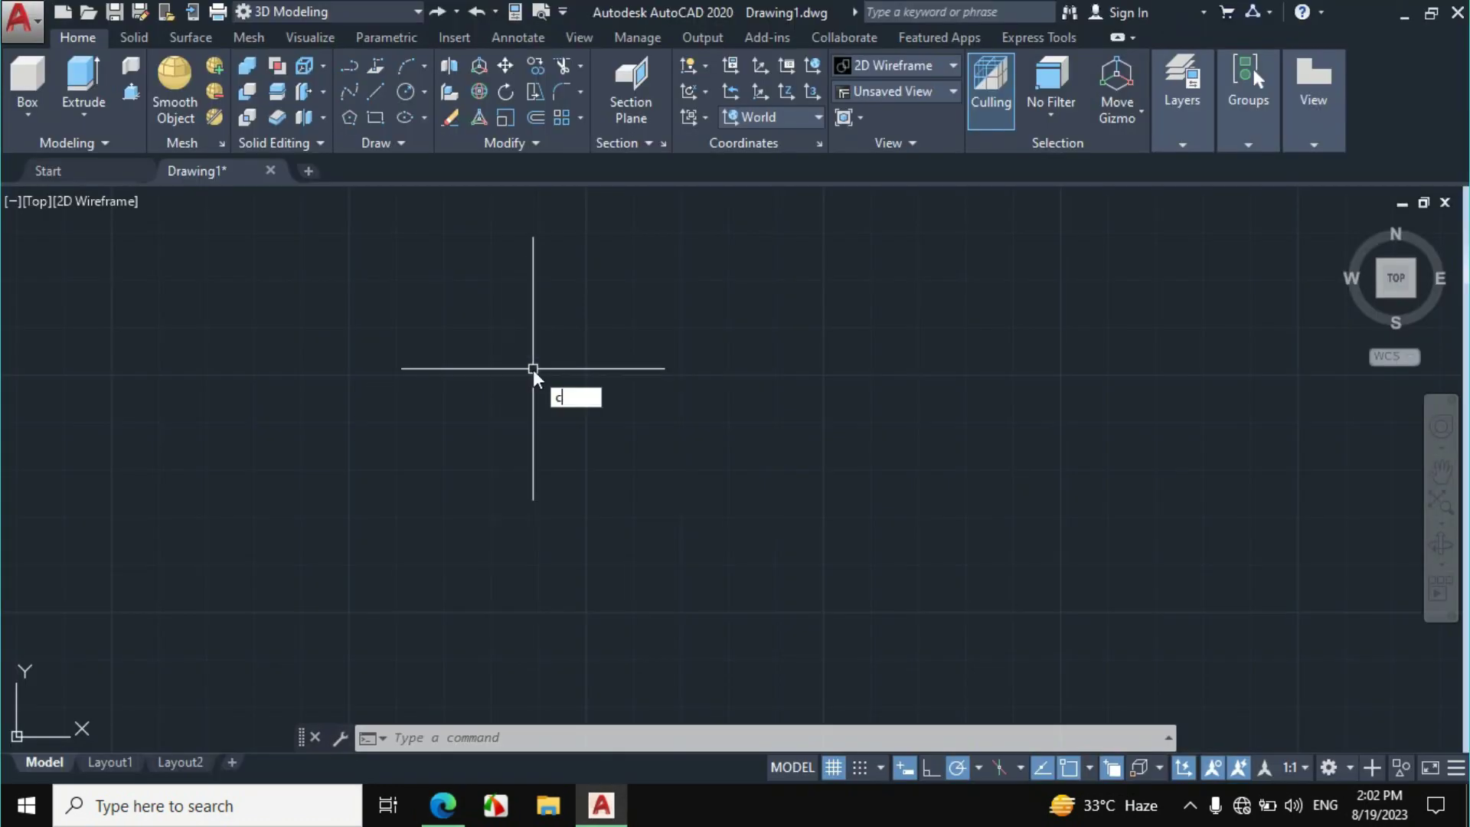
pyautogui.press('Return')
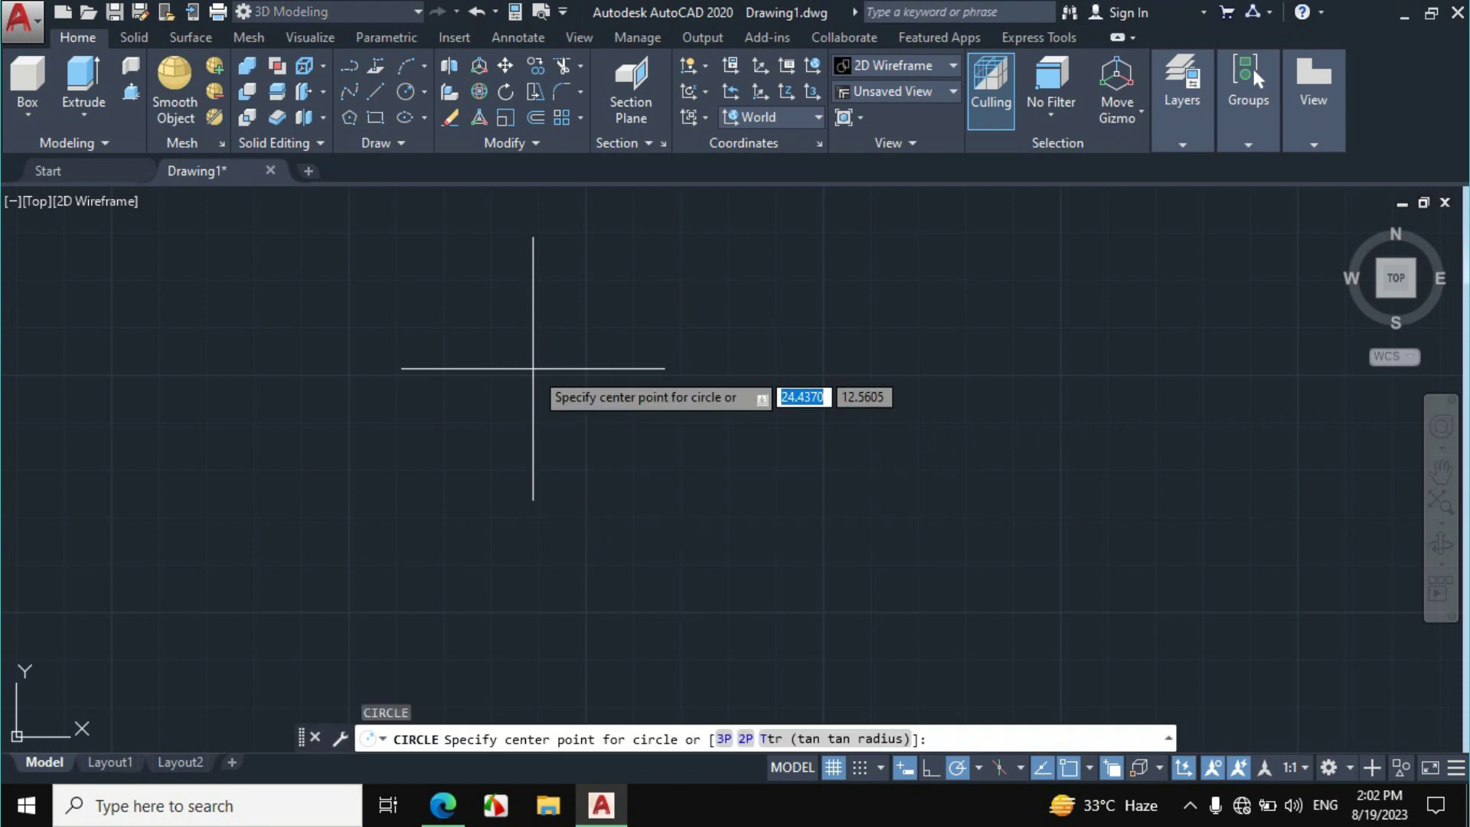
pyautogui.click(588, 375)
pyautogui.write('1.67')
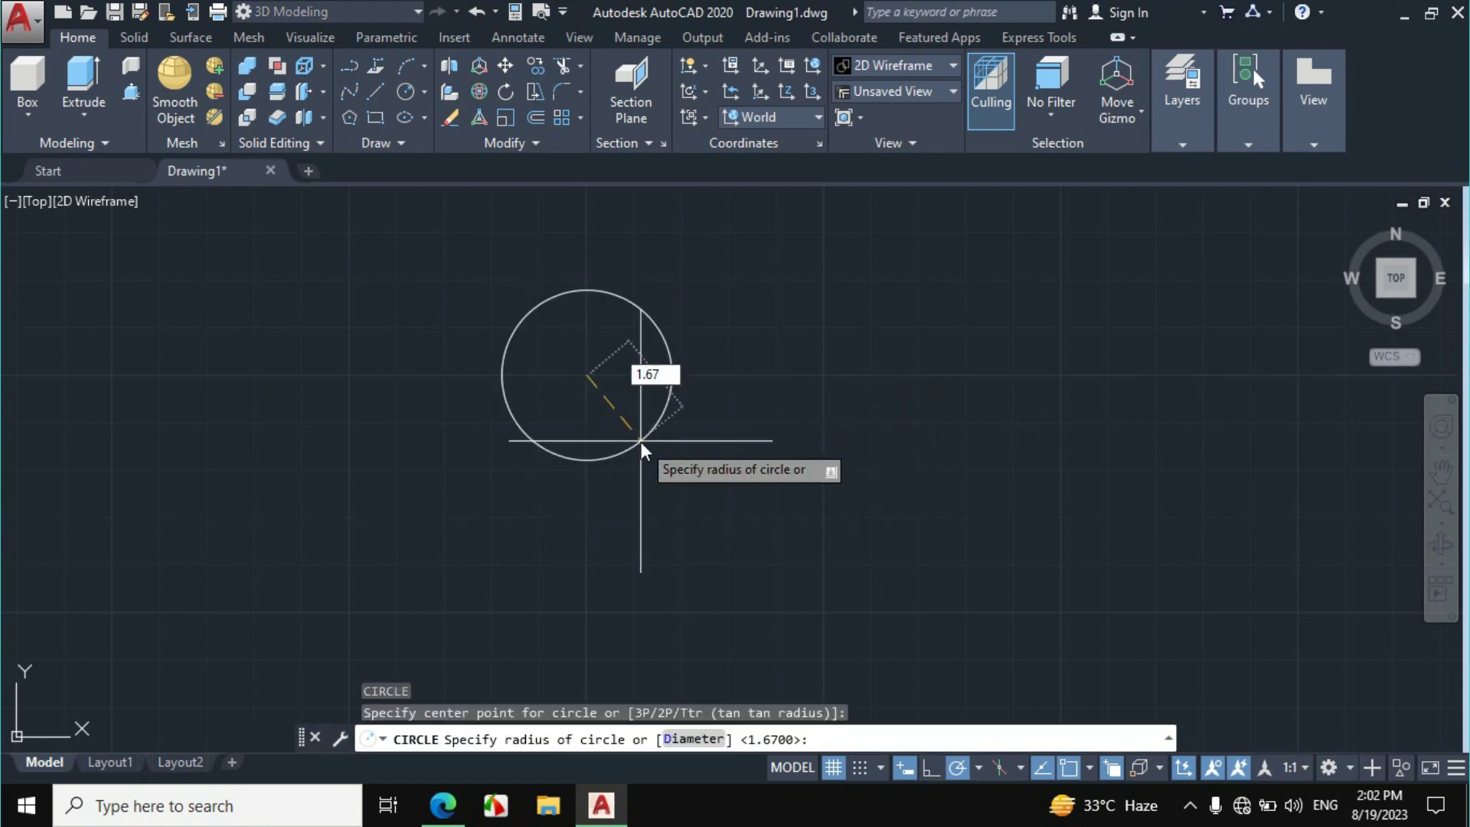
pyautogui.press('Return')
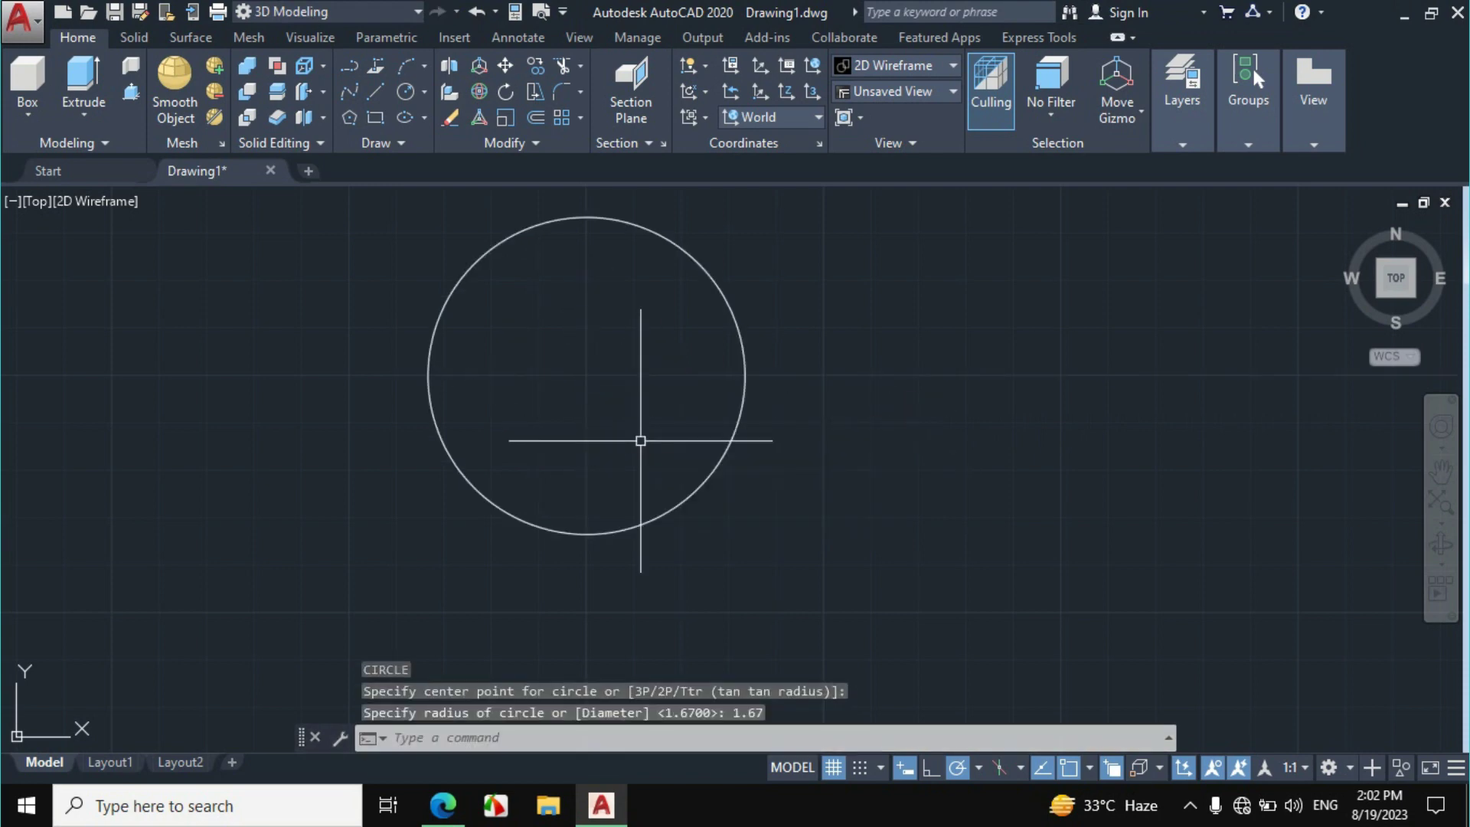
# Add circles of radius 1.52 and 1.29 on the same centre
pyautogui.write('c')
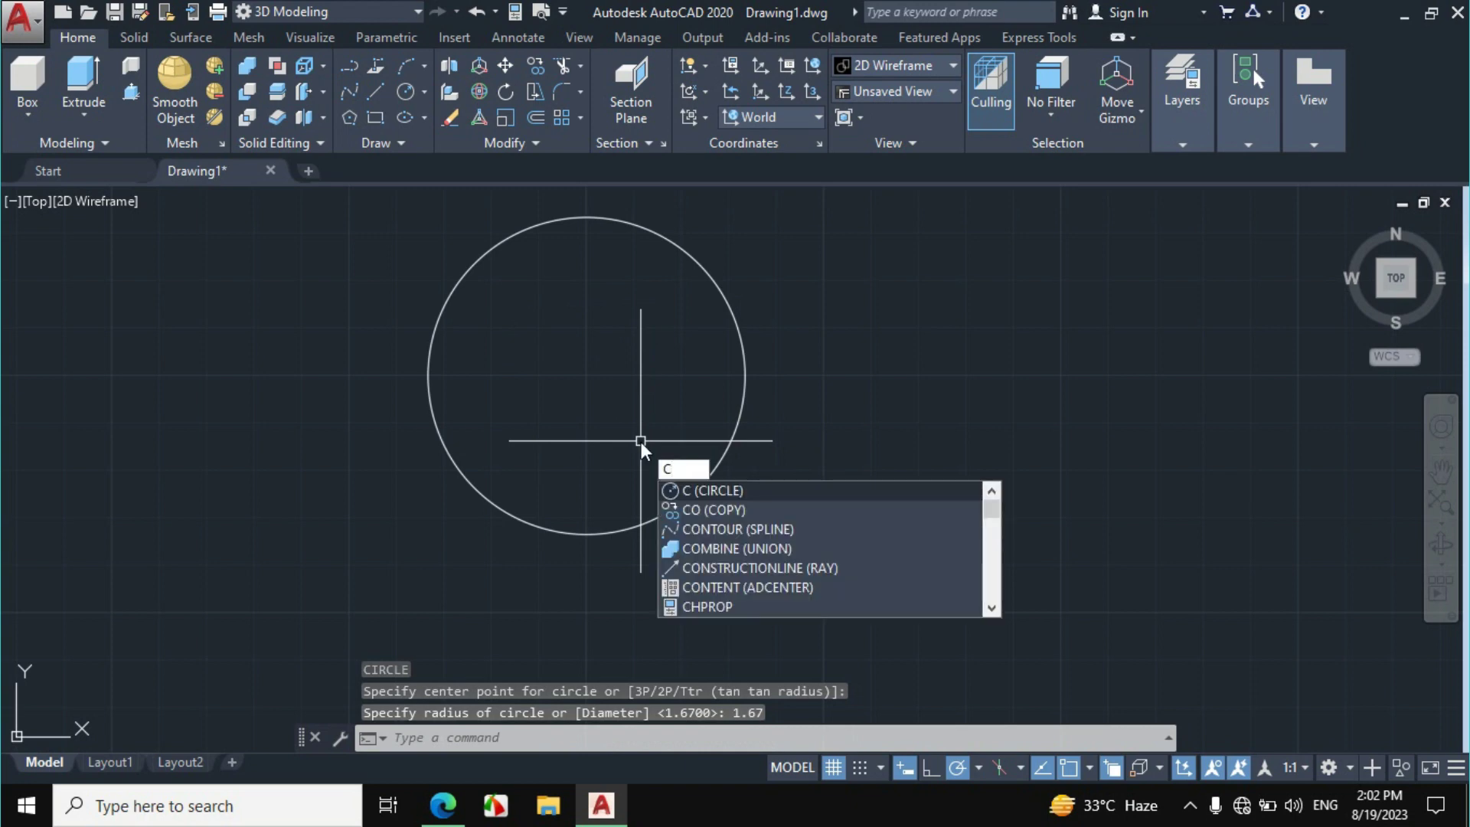
pyautogui.press('Return')
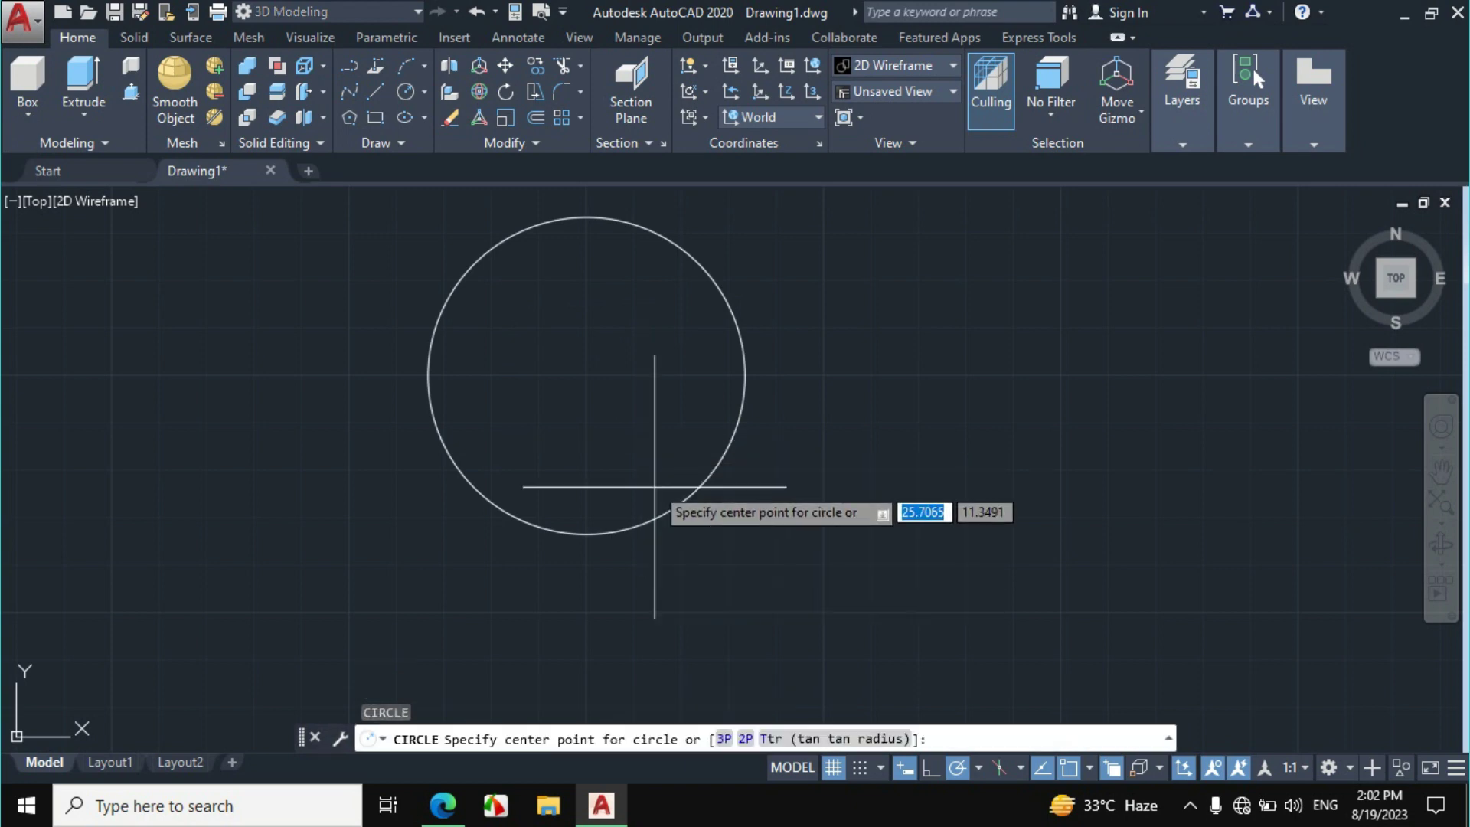
pyautogui.click(587, 376)
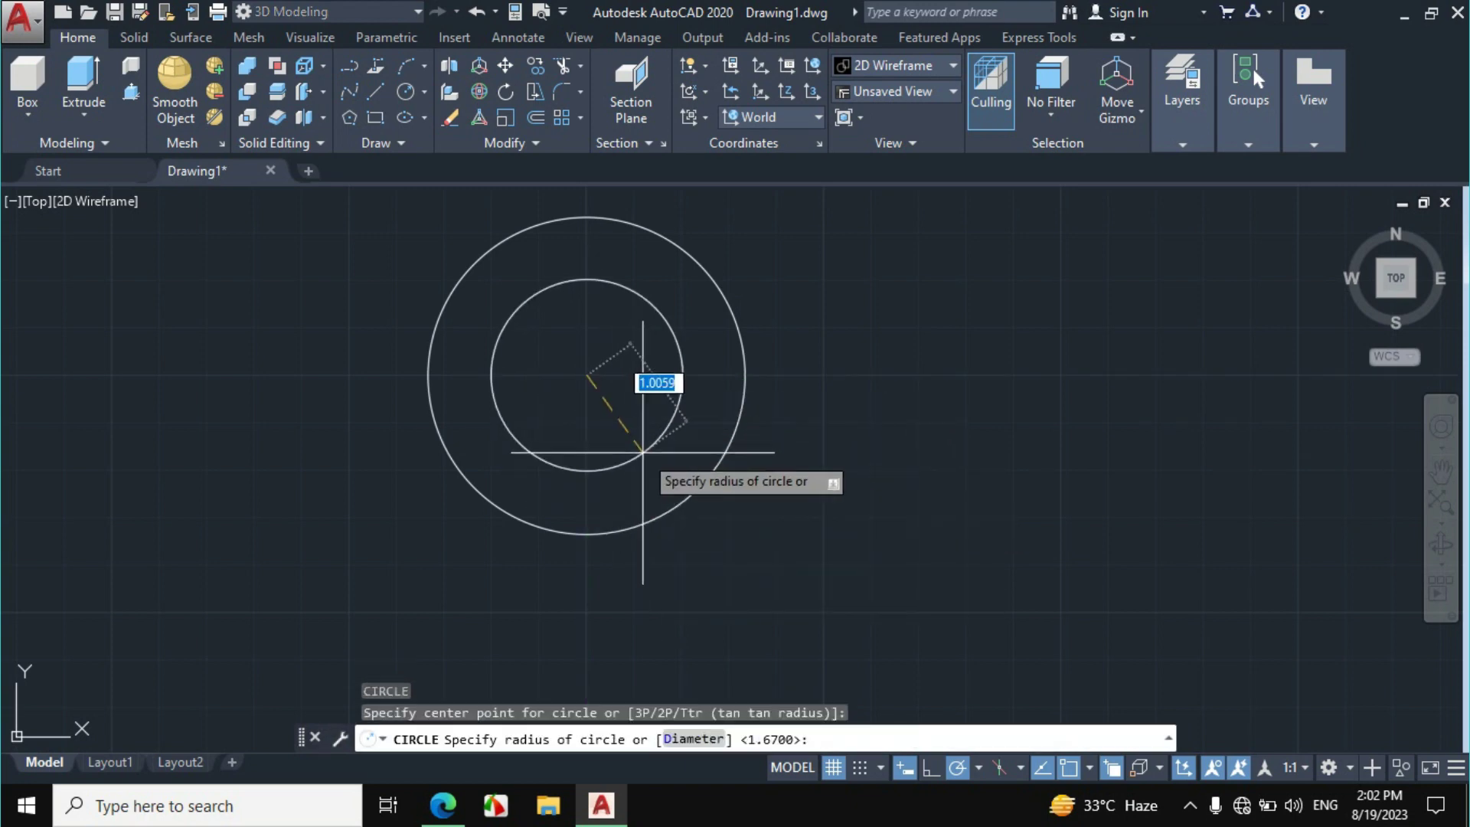
pyautogui.write('1.52')
pyautogui.press('Return')
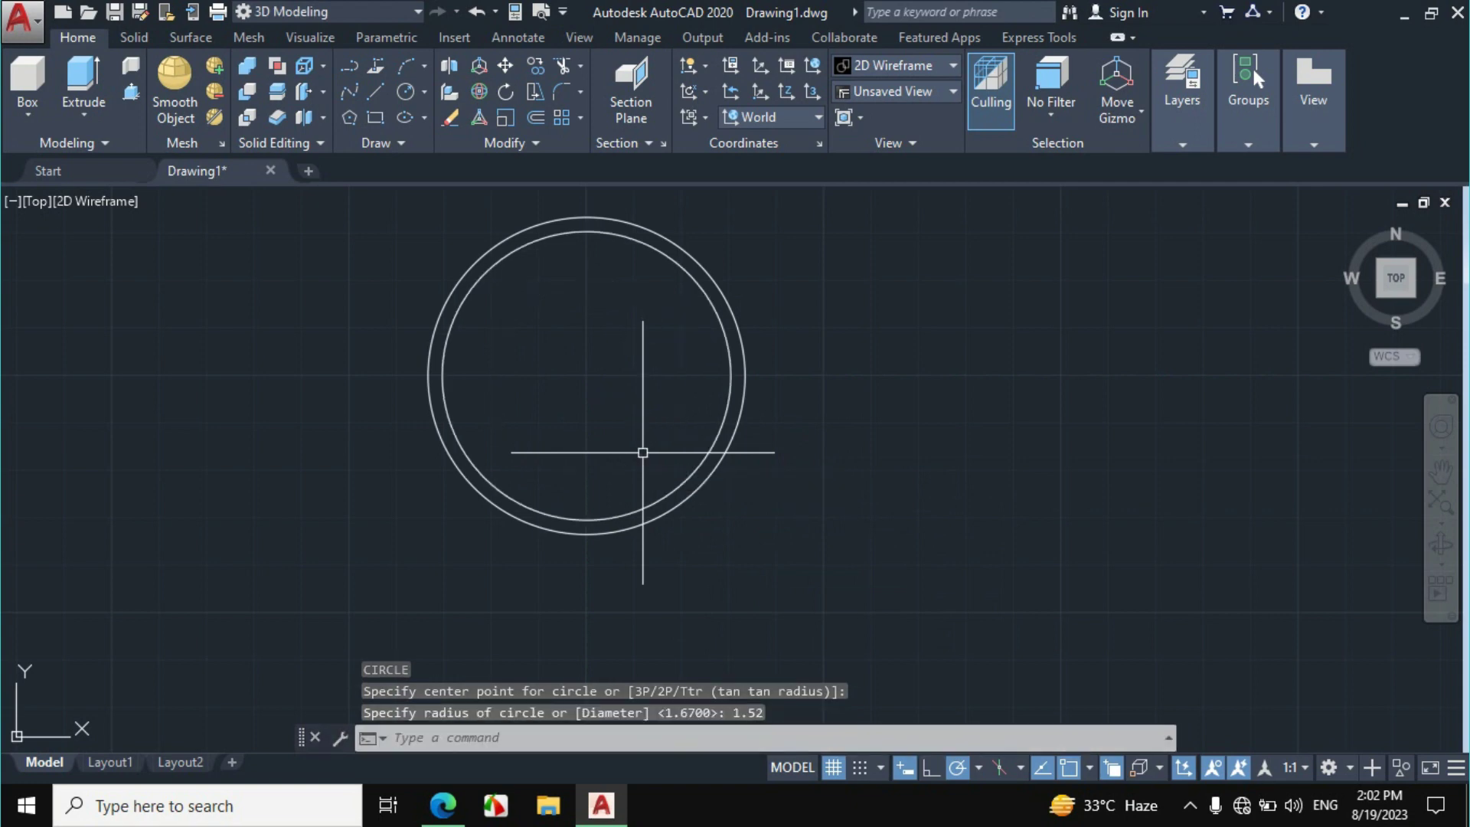
pyautogui.write('c')
pyautogui.press('Return')
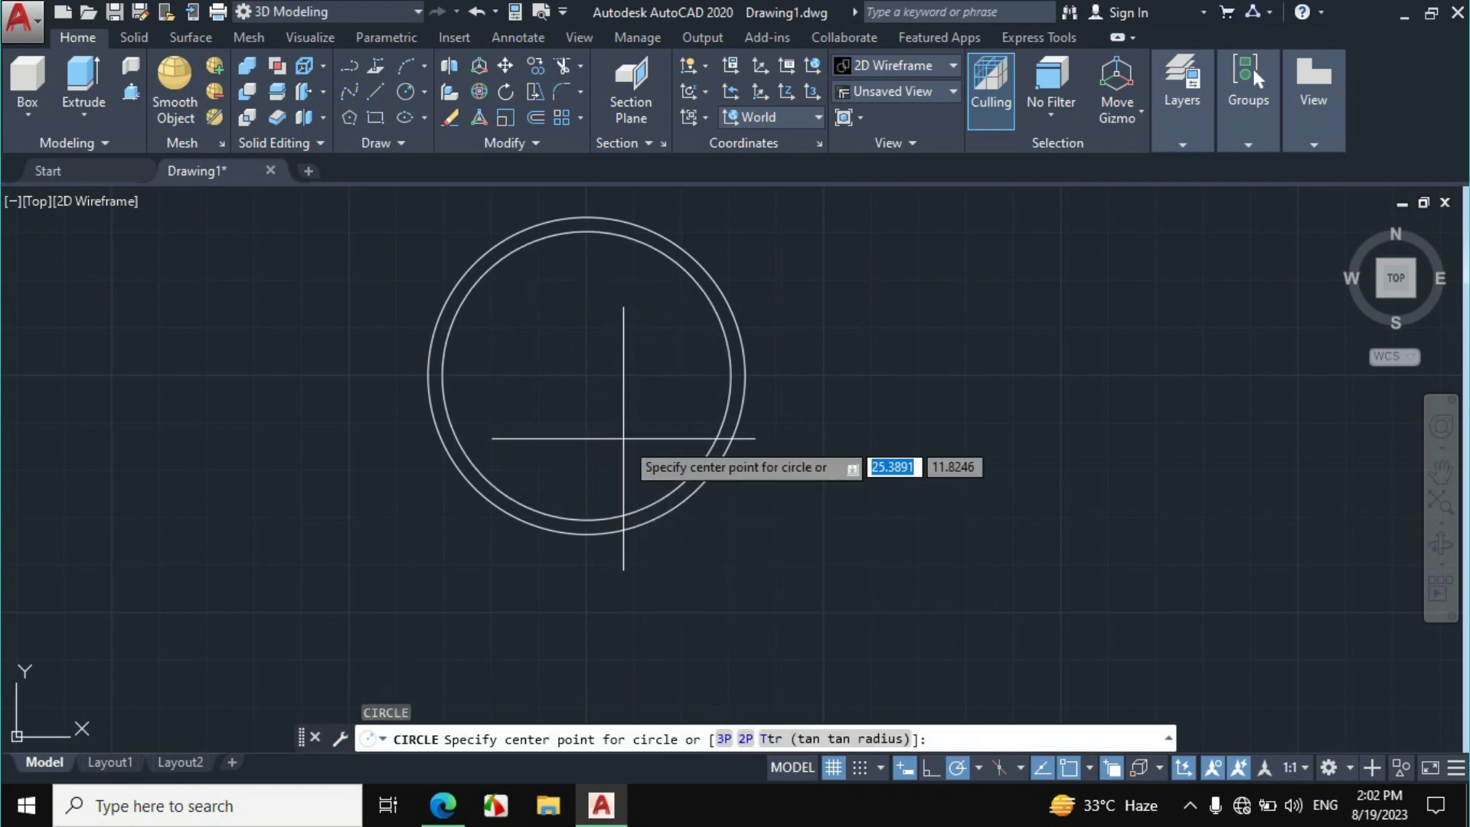
pyautogui.click(587, 375)
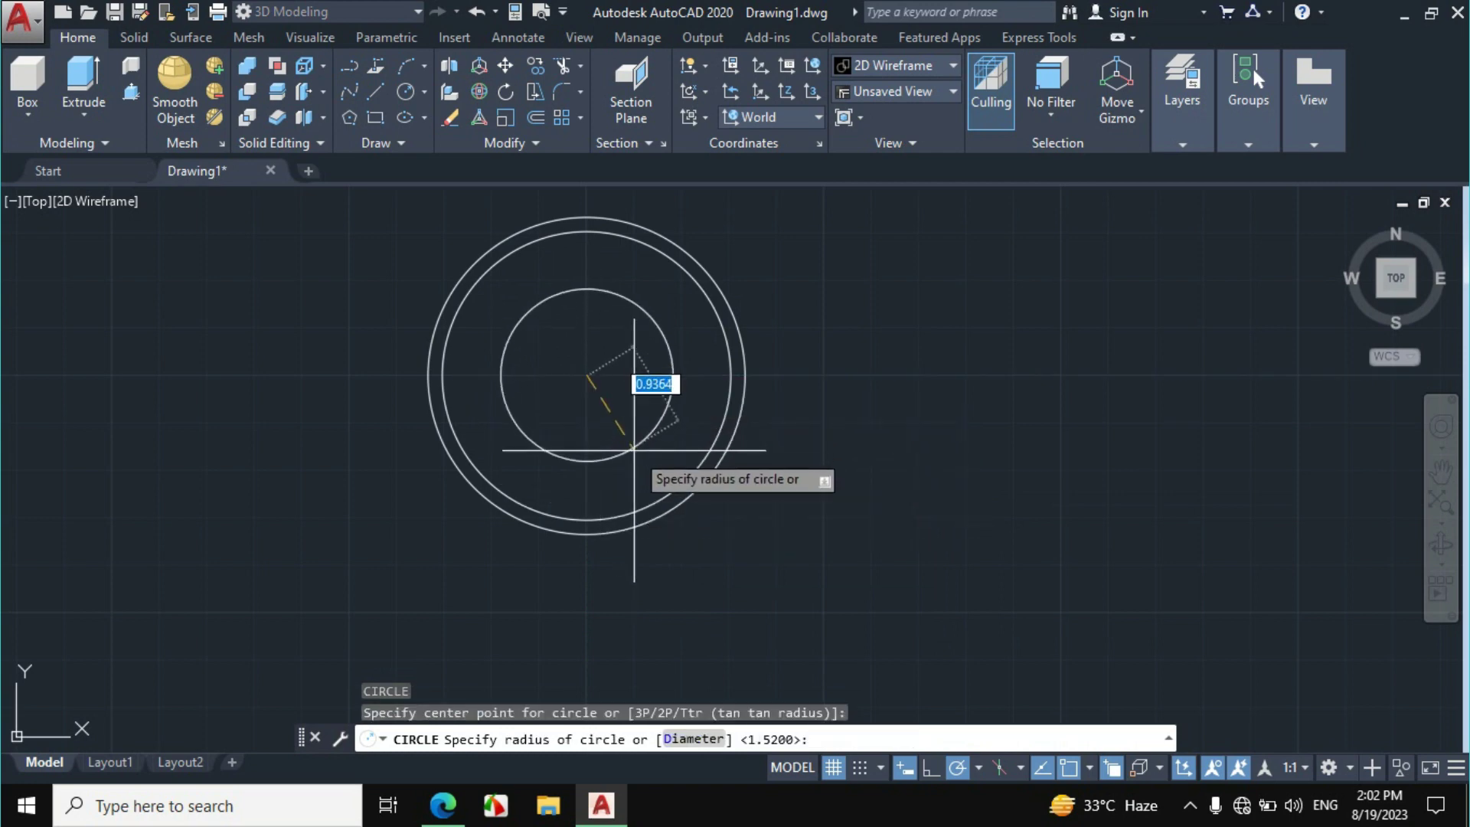
pyautogui.write('1.29')
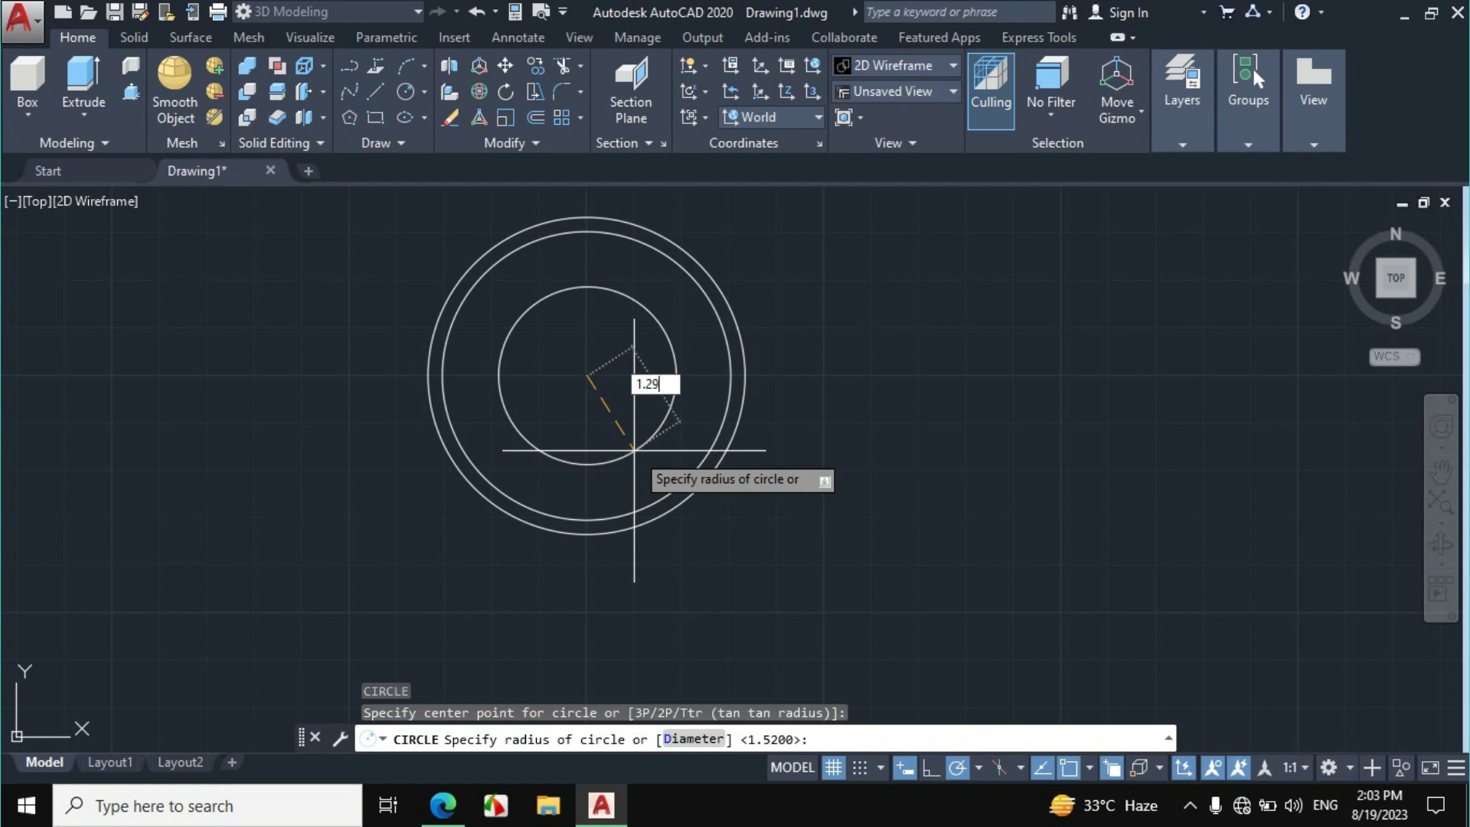
pyautogui.press('Return')
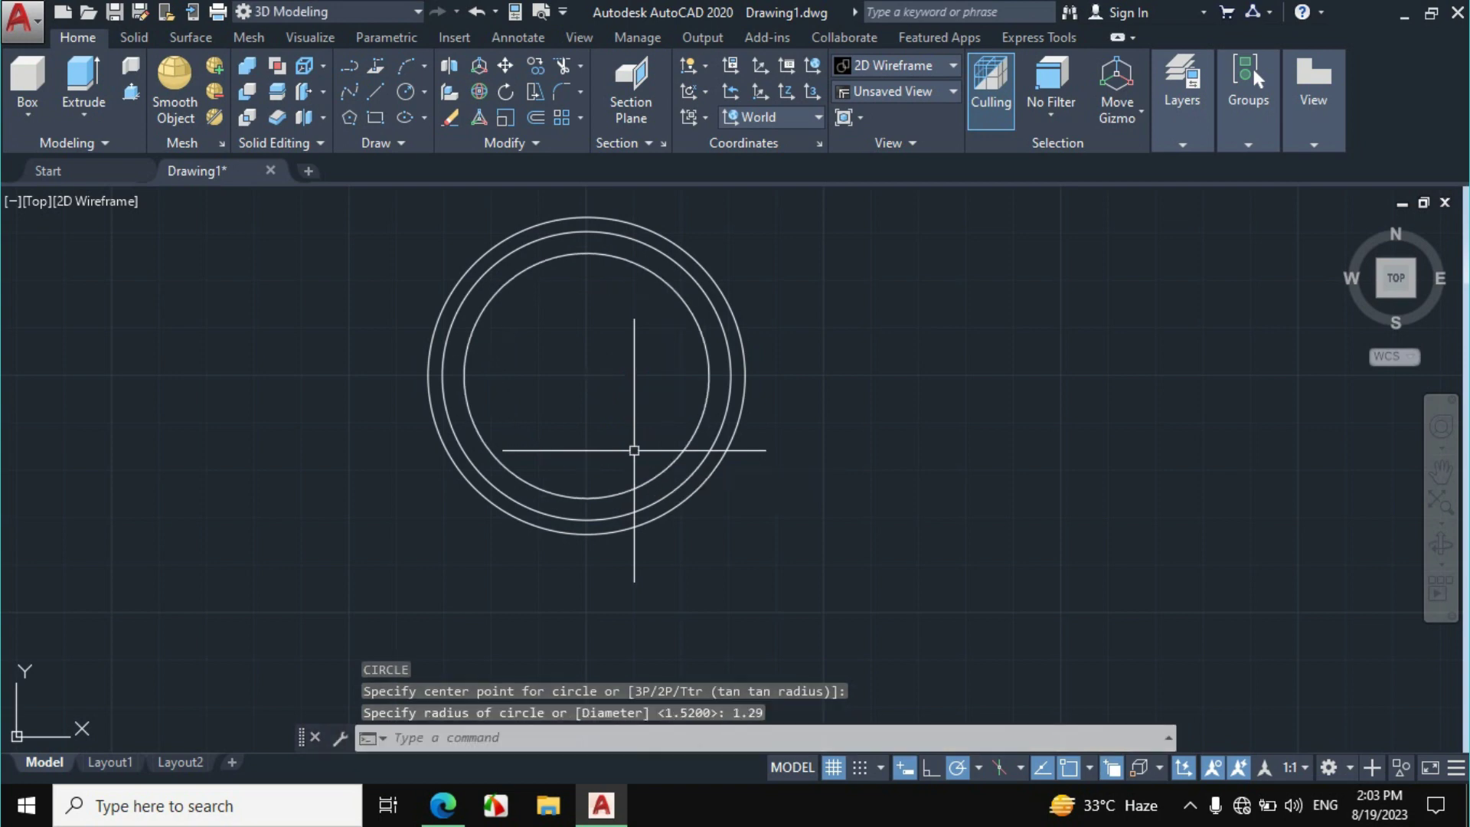
pyautogui.scroll(3, 709, 360)
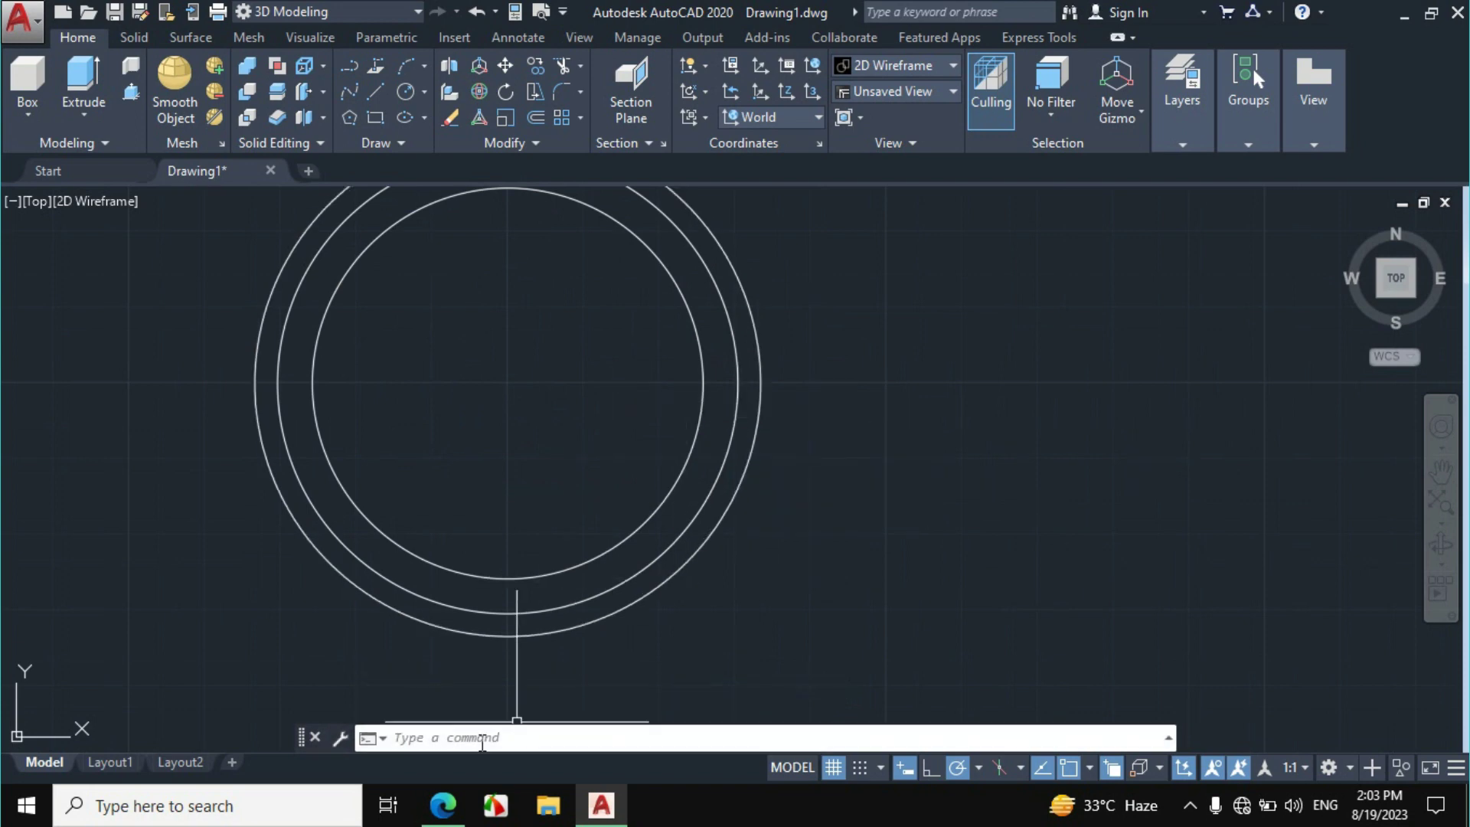
# On the gear PDF, ink the A-A section line, underline 9° and R0.4, and tick the R0.4 tooth
pyautogui.click(462, 806)
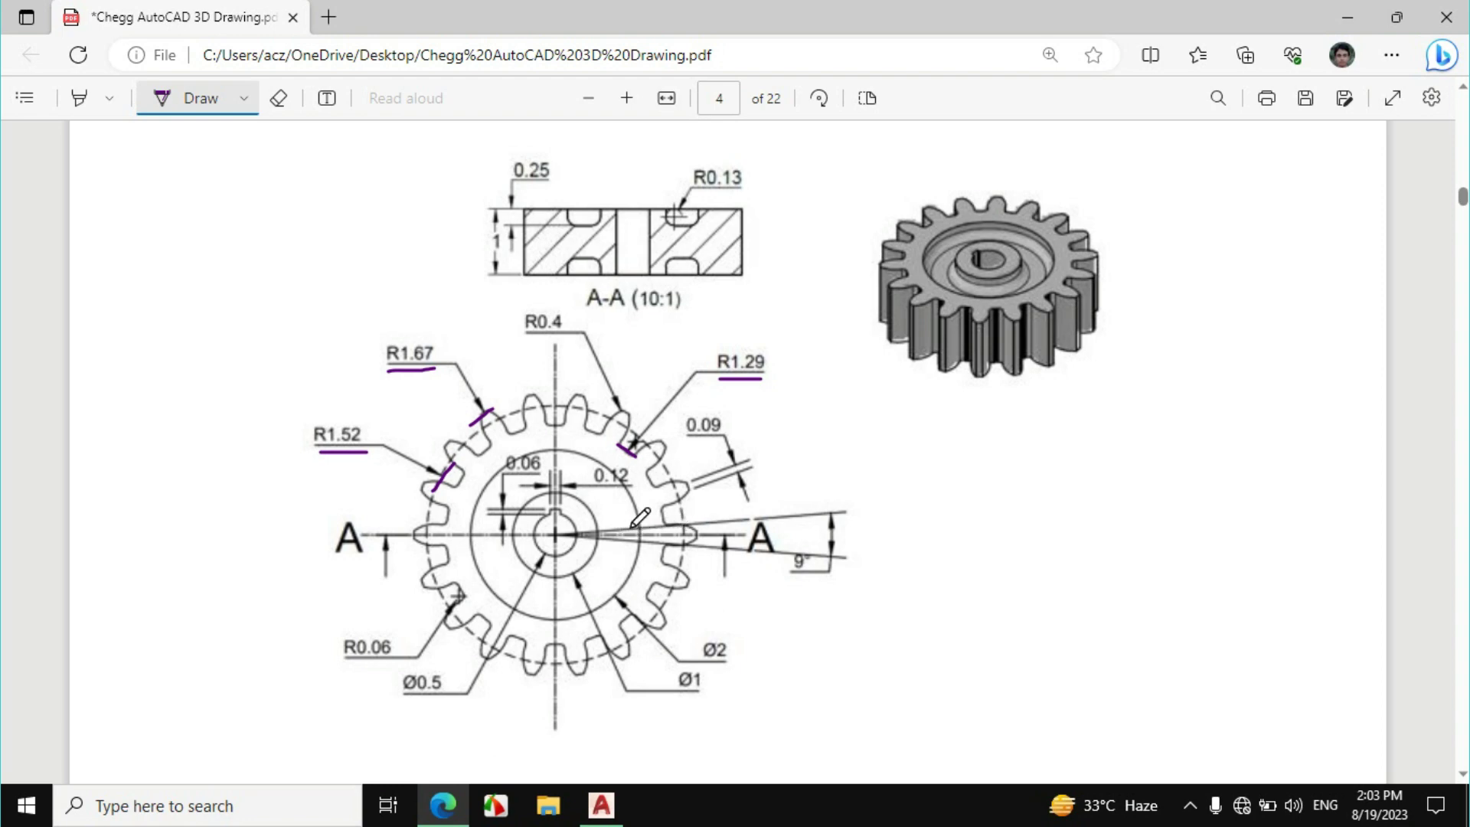
pyautogui.moveTo(631, 527)
pyautogui.mouseDown()
pyautogui.moveTo(720, 525)
pyautogui.moveTo(658, 547)
pyautogui.moveTo(701, 547)
pyautogui.mouseUp()
pyautogui.moveTo(790, 582); pyautogui.dragTo(826, 578)
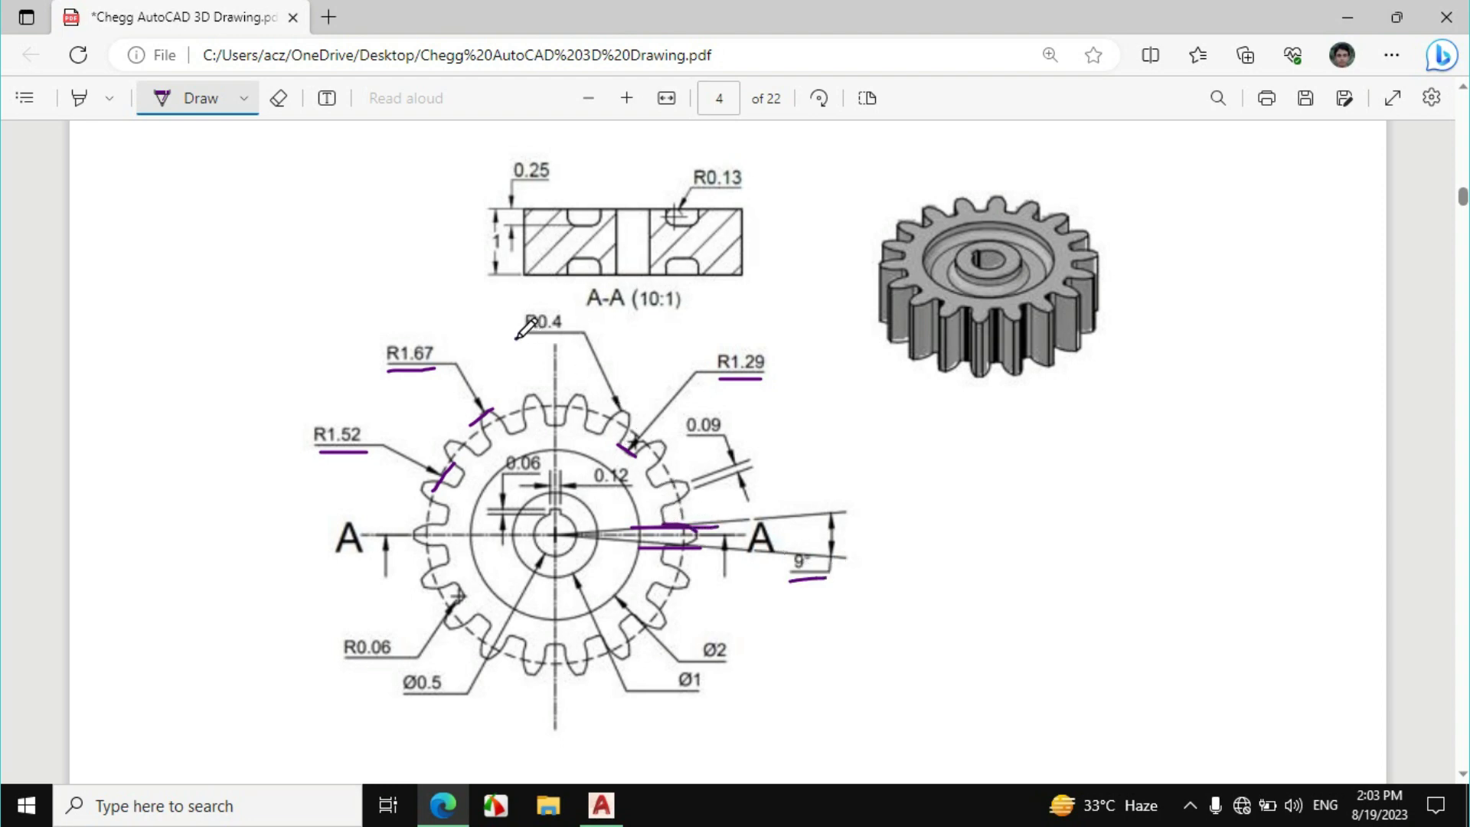
pyautogui.moveTo(516, 337); pyautogui.dragTo(572, 333)
pyautogui.moveTo(604, 432); pyautogui.dragTo(619, 413)
# Mark the 0.09 extension line, underline 9° again, and handwrite 4.5 beside the angle
pyautogui.moveTo(704, 470)
pyautogui.mouseDown()
pyautogui.moveTo(712, 484)
pyautogui.moveTo(708, 438)
pyautogui.moveTo(722, 437)
pyautogui.mouseUp()
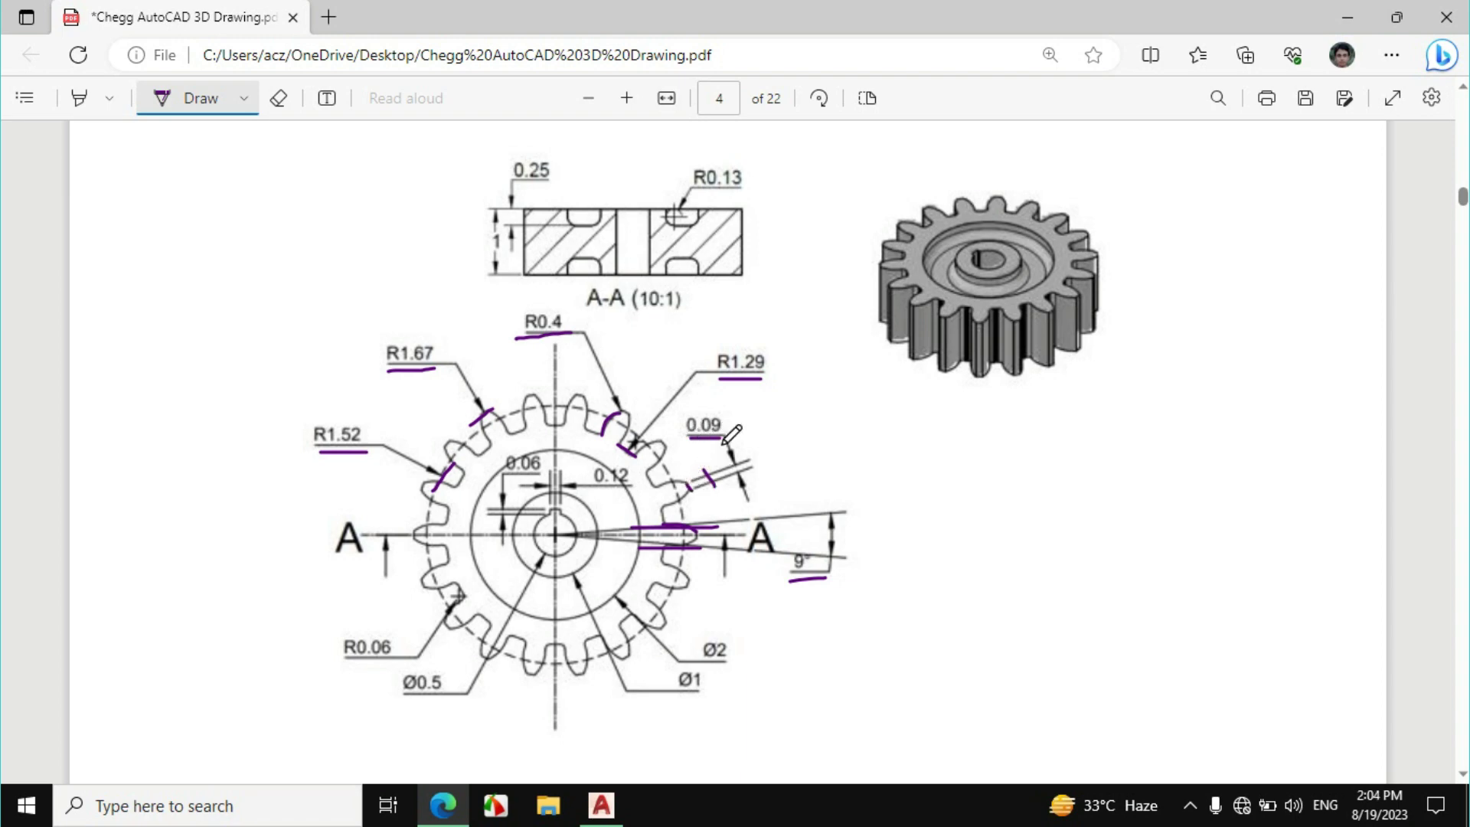
pyautogui.moveTo(666, 527); pyautogui.dragTo(733, 520)
pyautogui.moveTo(787, 574); pyautogui.dragTo(818, 571)
pyautogui.moveTo(882, 523)
pyautogui.mouseDown()
pyautogui.moveTo(896, 567)
pyautogui.moveTo(929, 567)
pyautogui.moveTo(967, 527)
pyautogui.mouseUp()
pyautogui.click(910, 538)
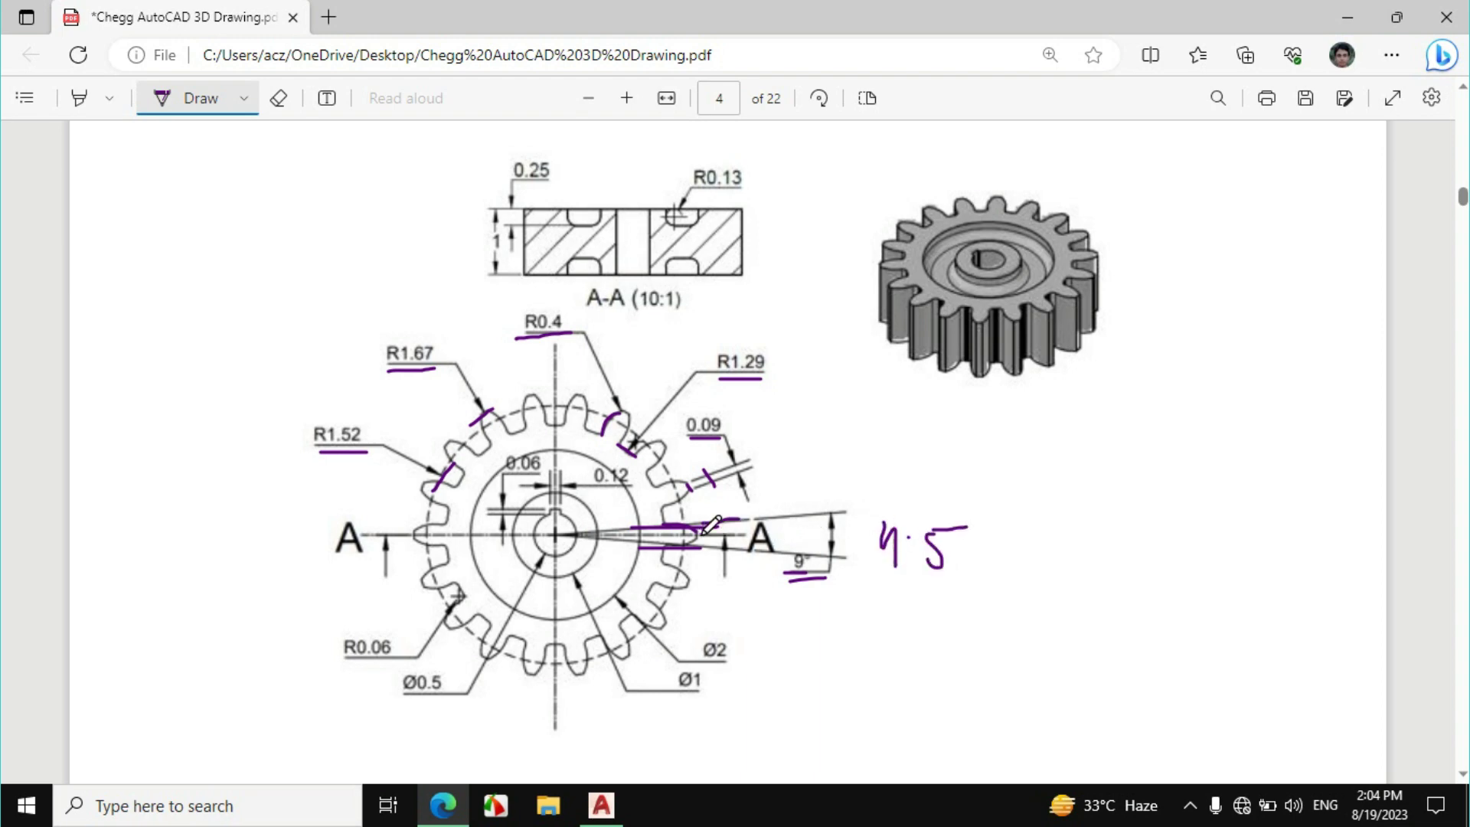
pyautogui.moveTo(704, 526)
pyautogui.mouseDown()
pyautogui.moveTo(749, 514)
pyautogui.moveTo(742, 538)
pyautogui.mouseUp()
# Draw a horizontal line from the circles' centre to the right
pyautogui.click(602, 805)
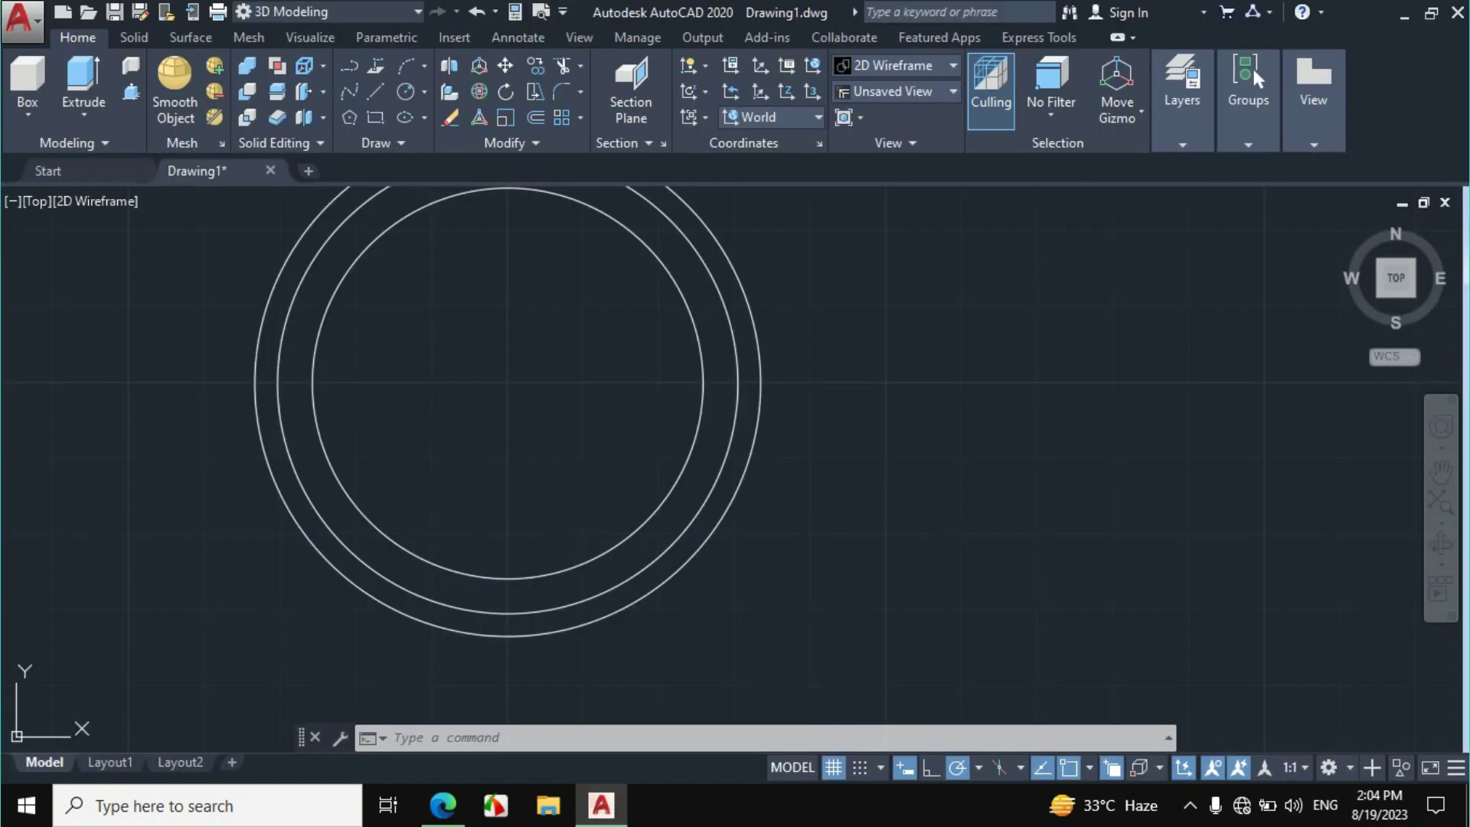
pyautogui.write('l')
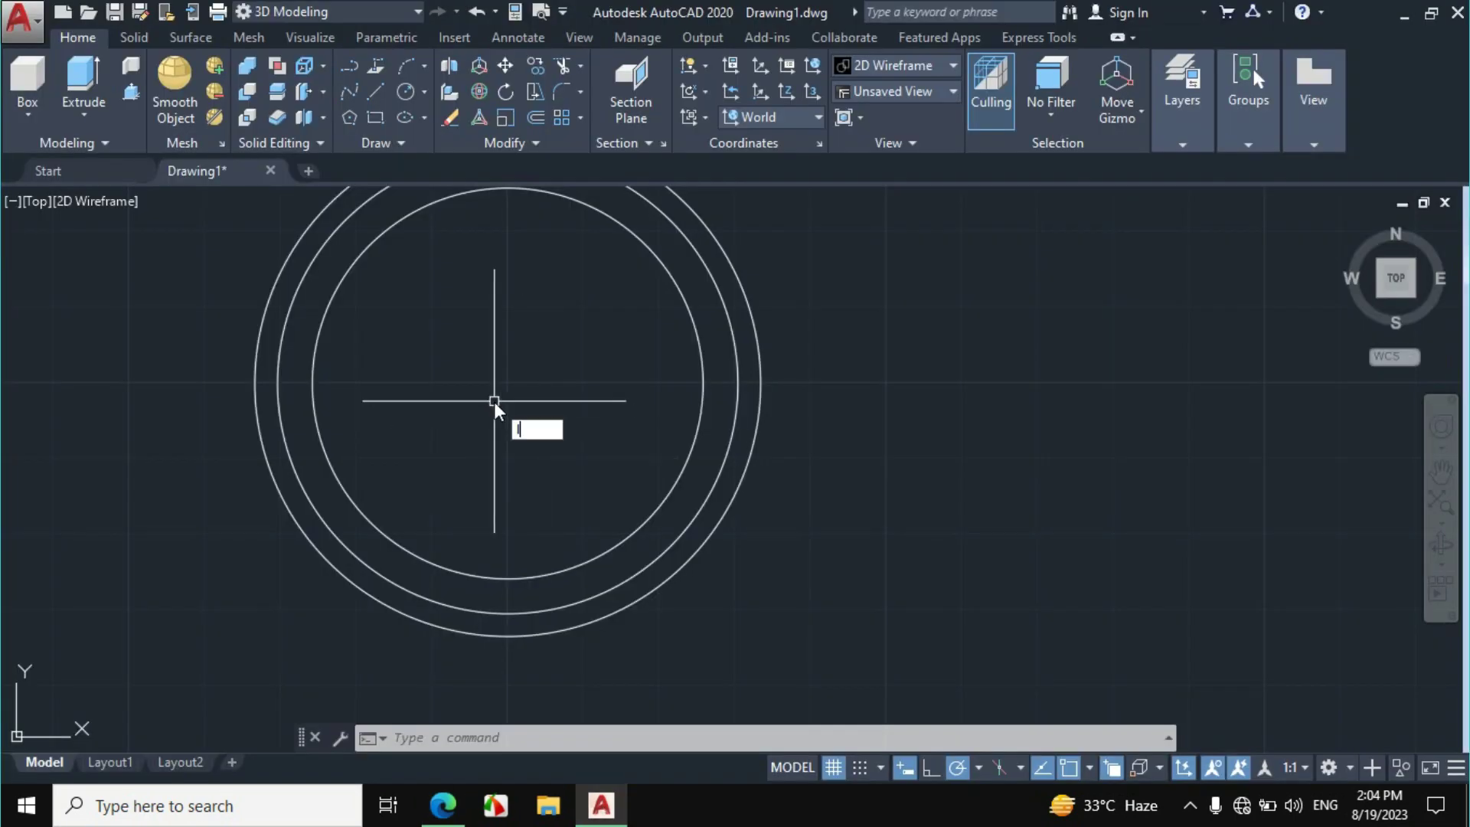
pyautogui.press('Return')
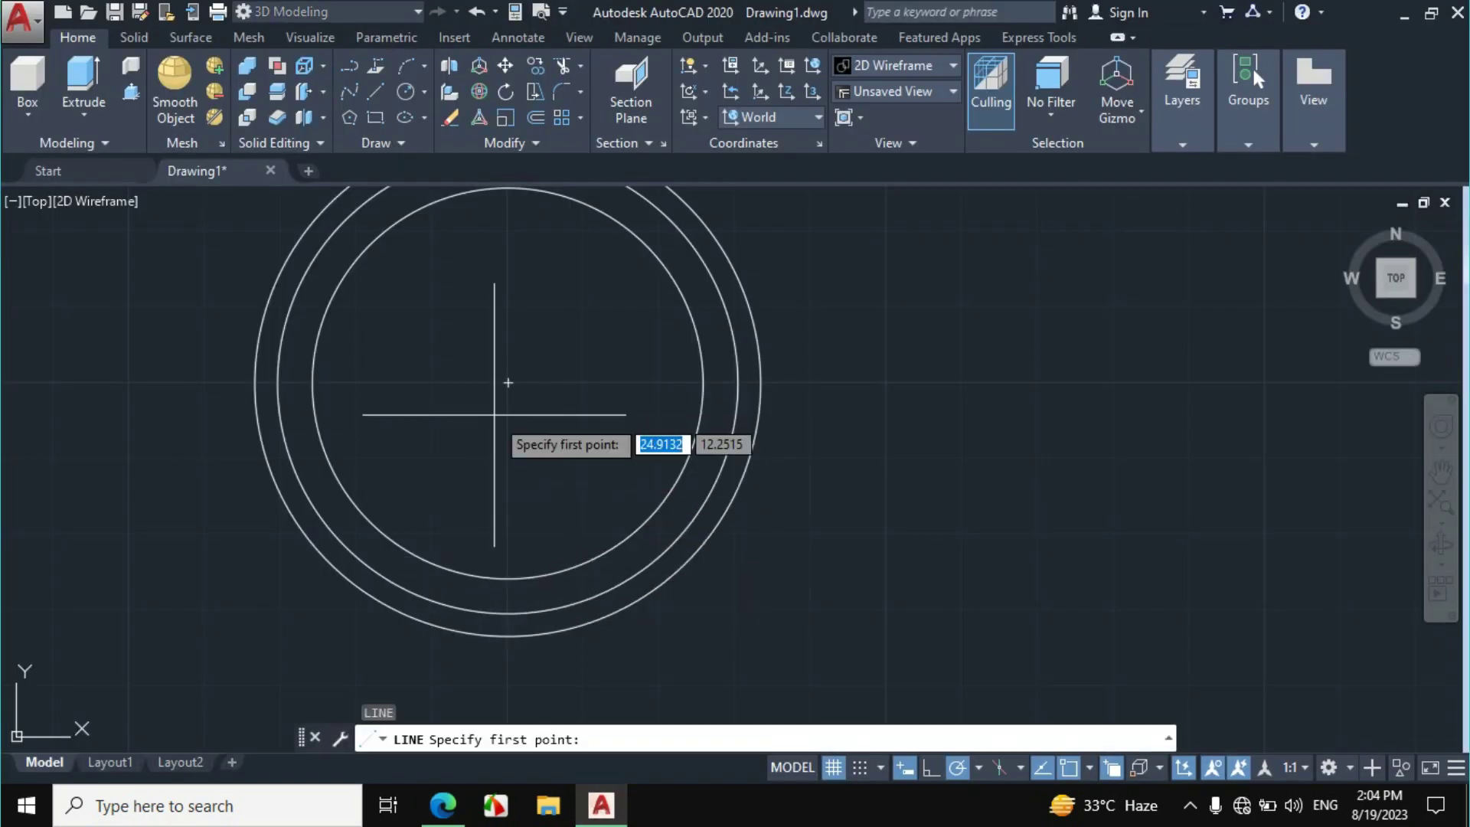
pyautogui.click(508, 376)
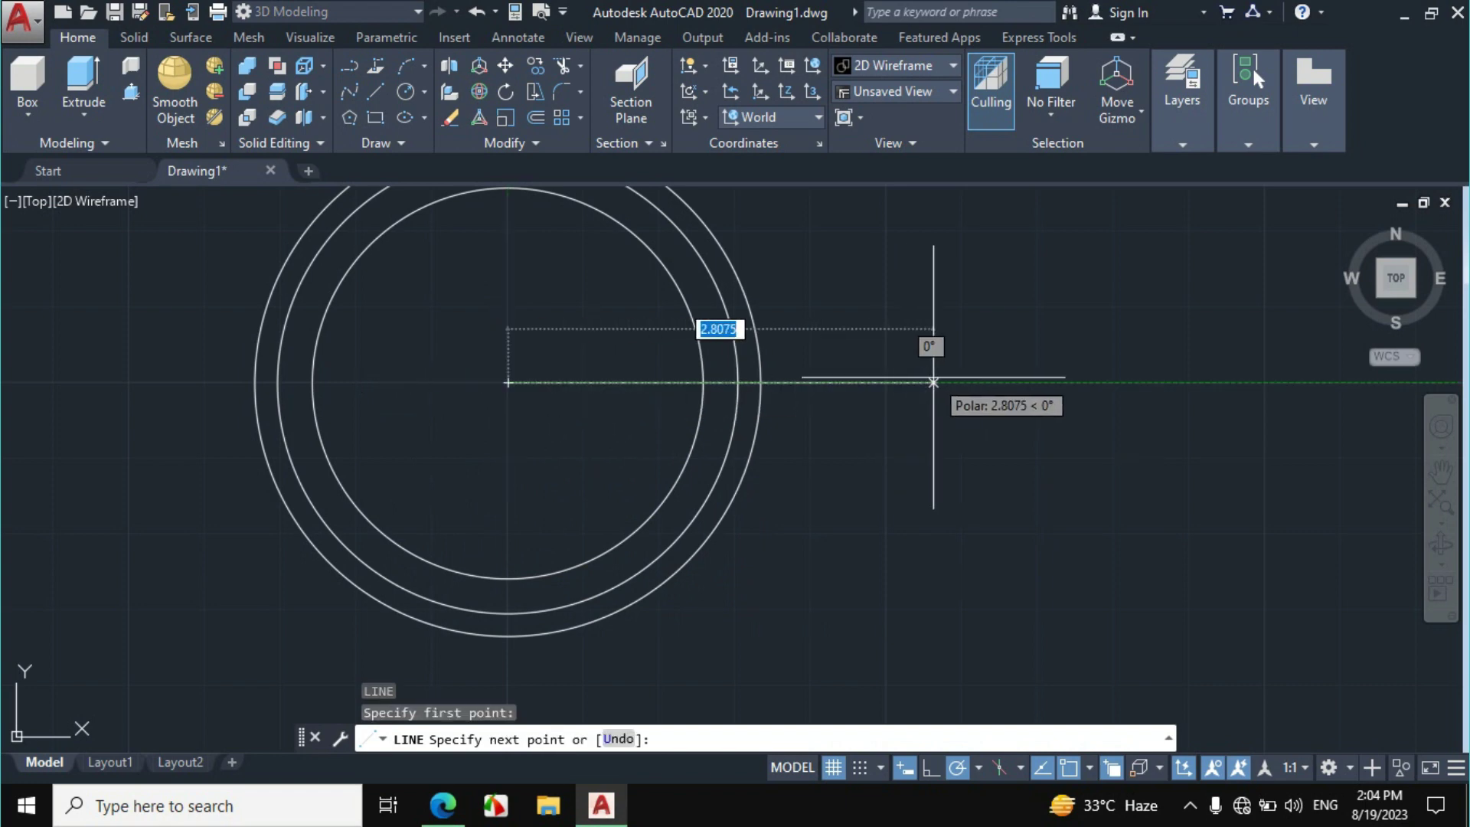
pyautogui.click(942, 382)
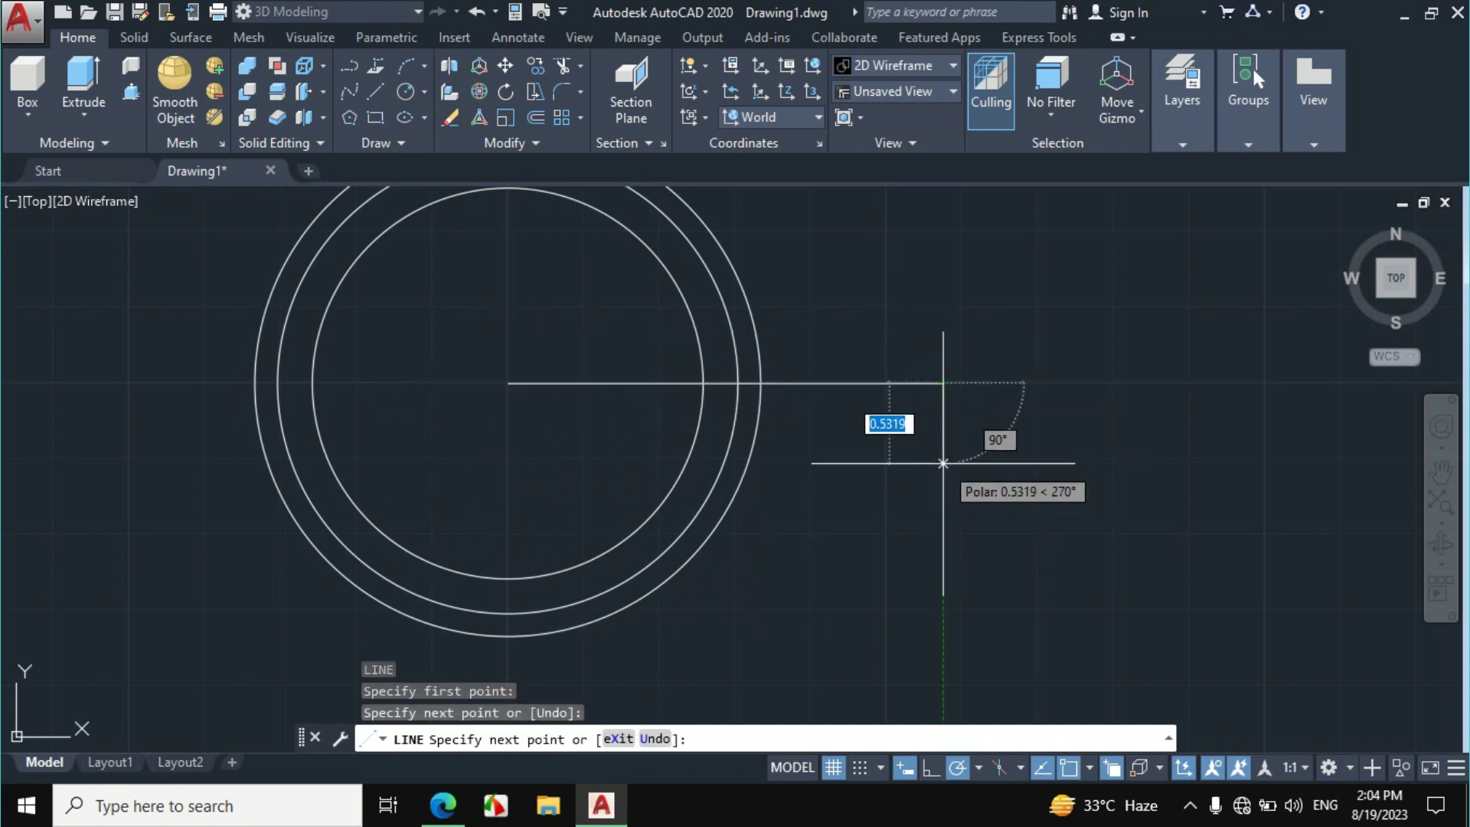
pyautogui.press('Escape')
# Draw a 2.5-long line from the centre at 4.5° above horizontal
pyautogui.write('l')
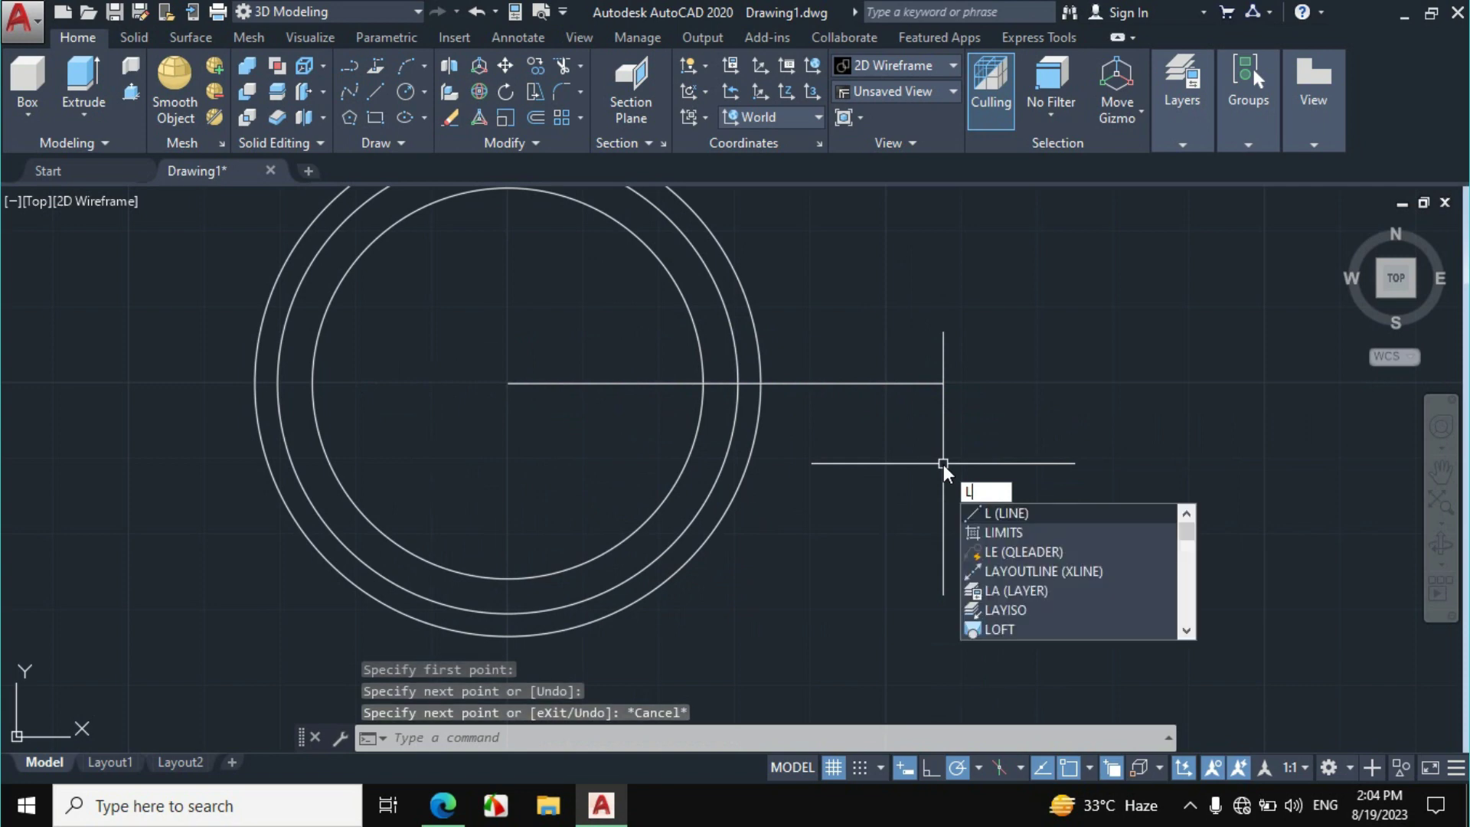
pyautogui.press('Return')
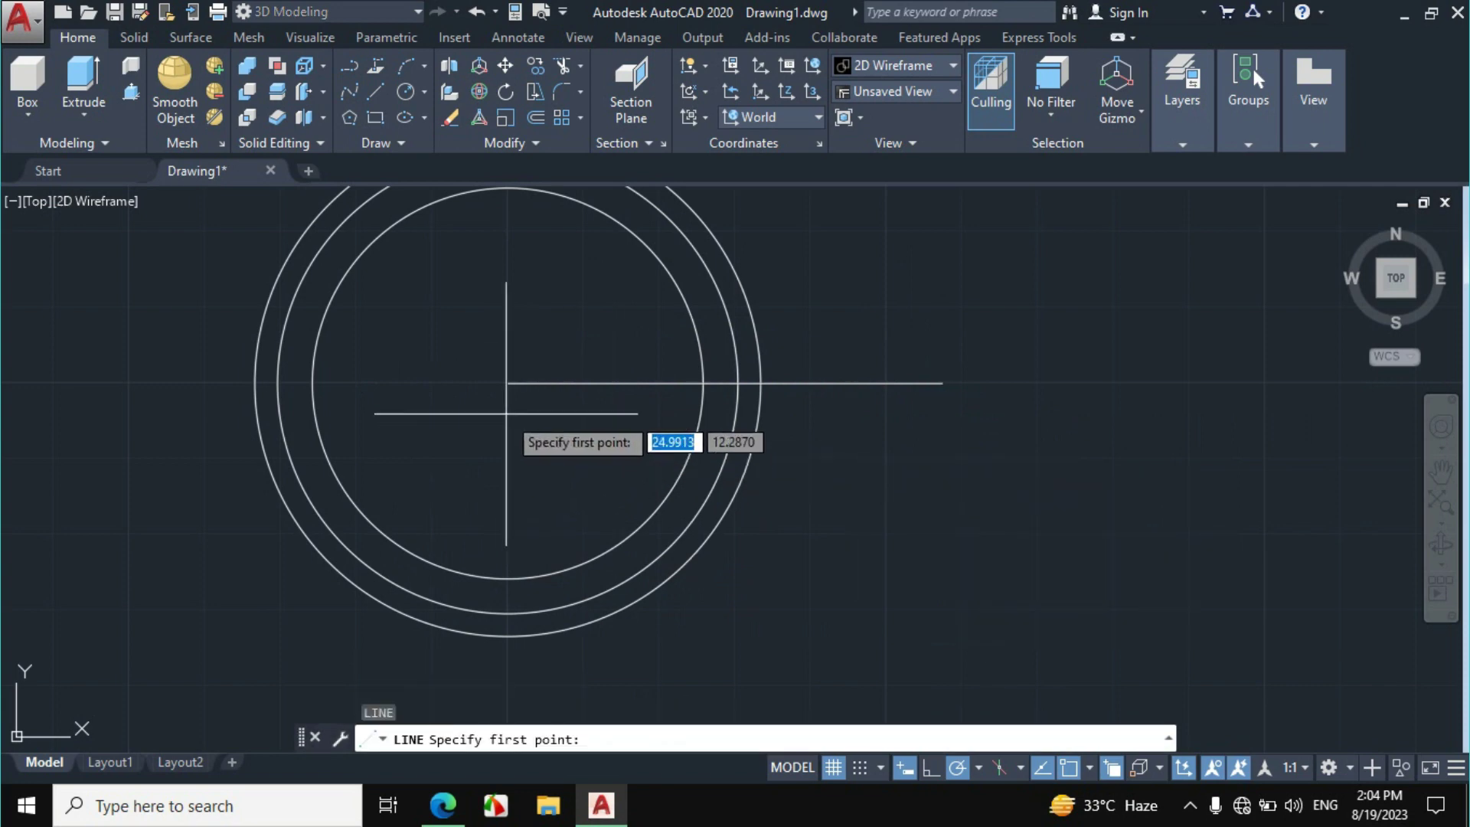
pyautogui.click(508, 382)
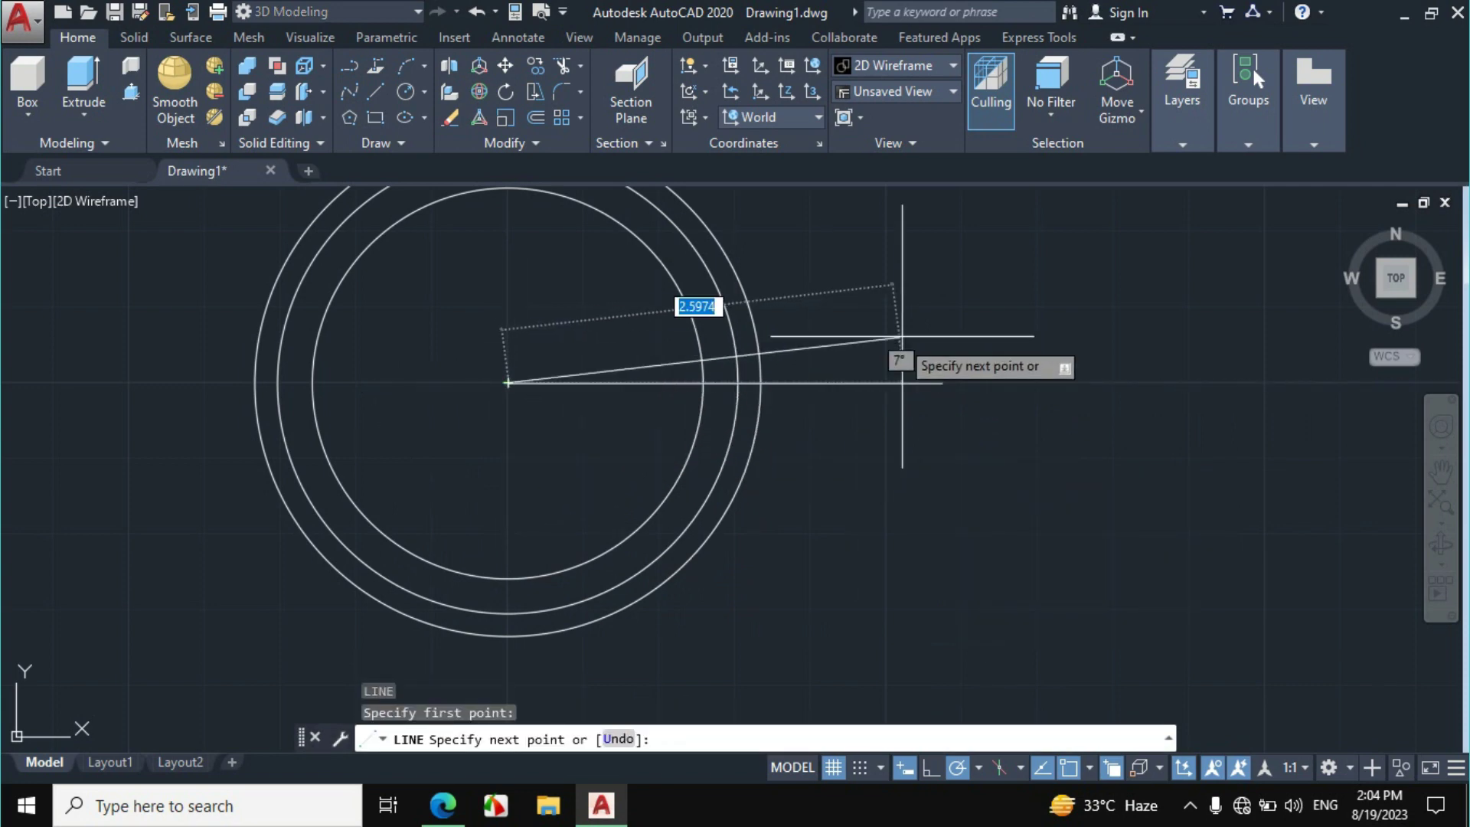
pyautogui.write('2.')
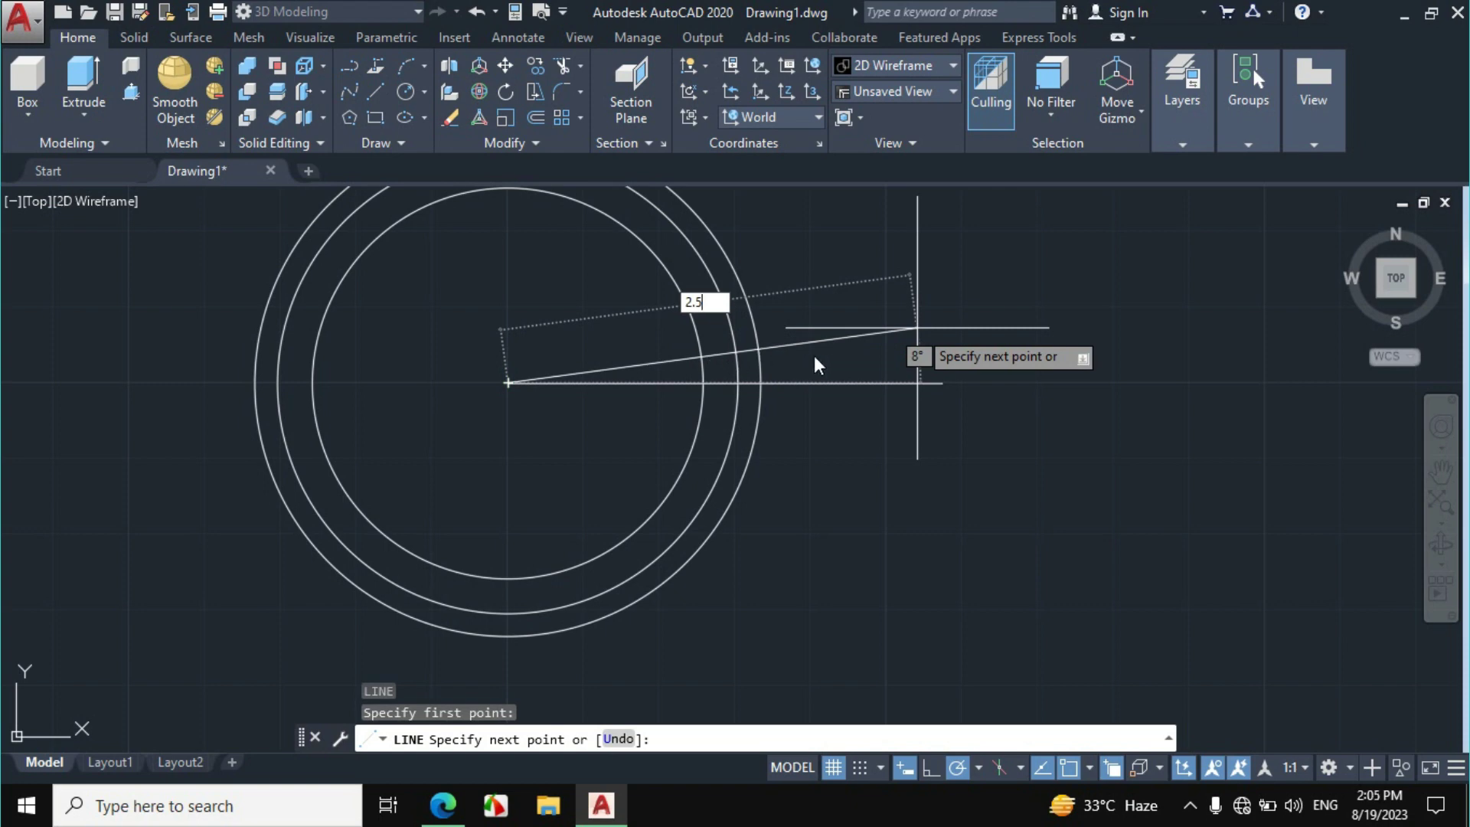
pyautogui.write('5')
pyautogui.press('Tab')
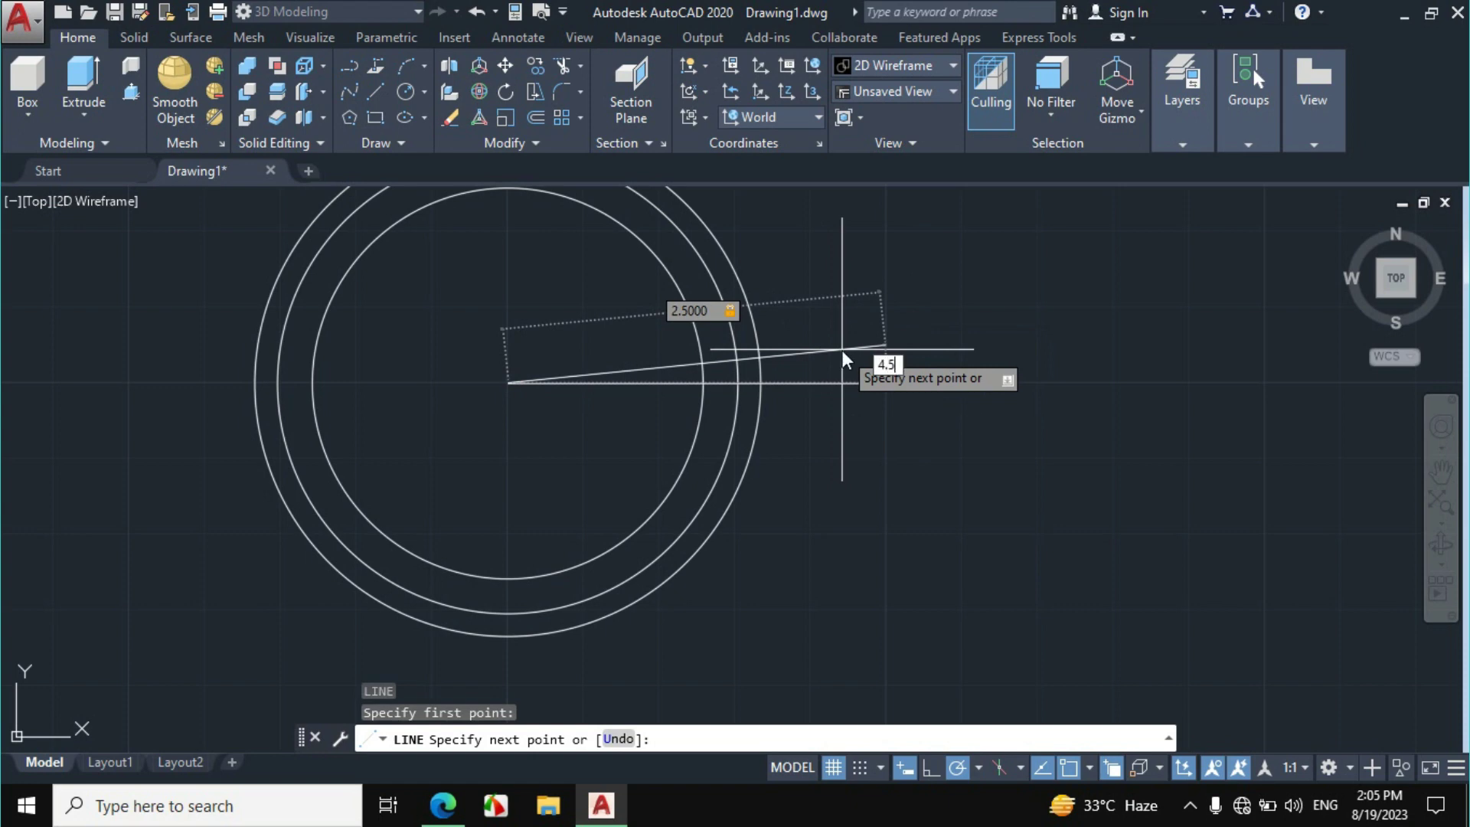
pyautogui.press('Return')
pyautogui.press('Escape')
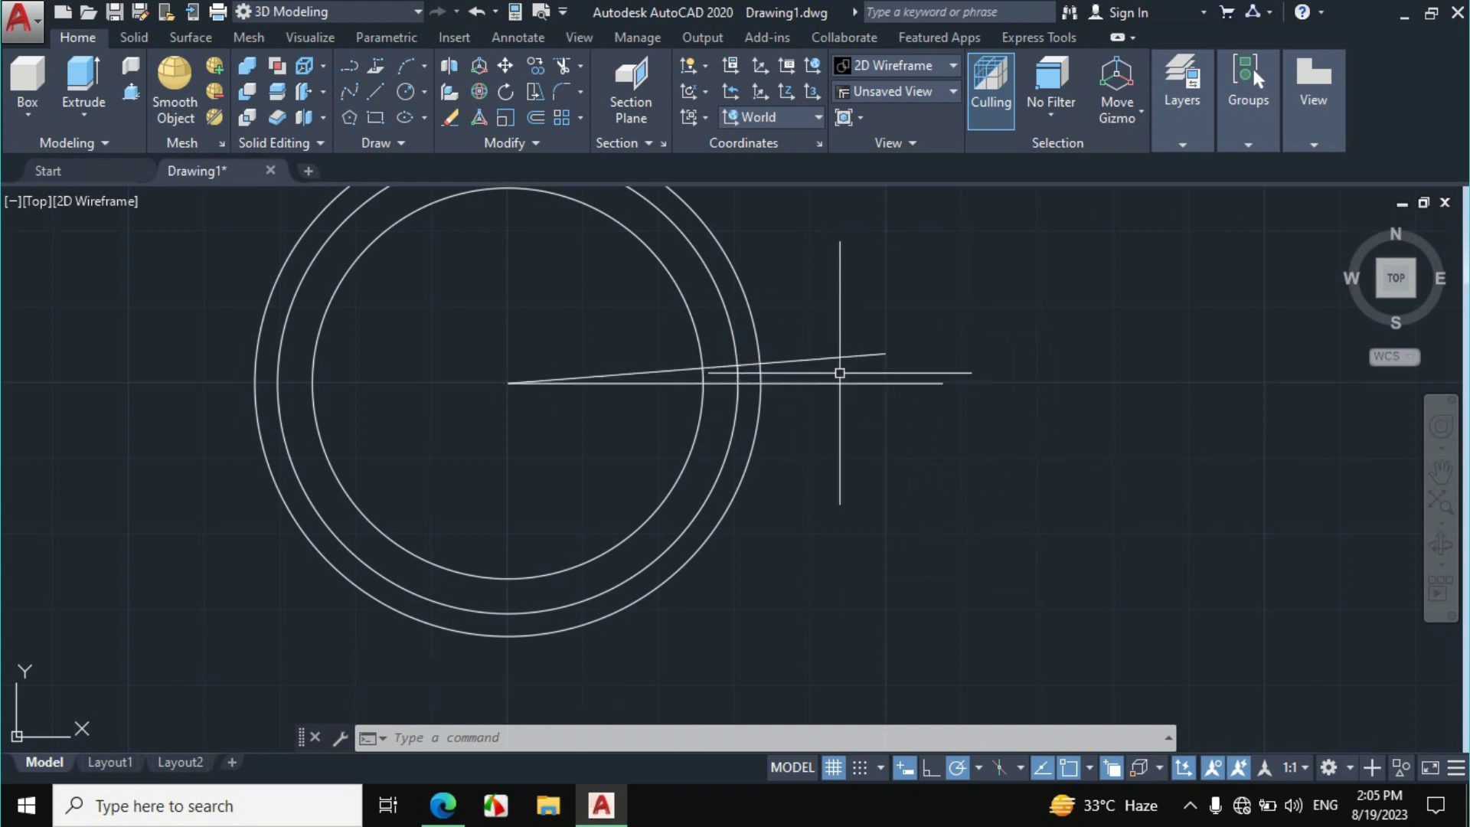
pyautogui.click(443, 804)
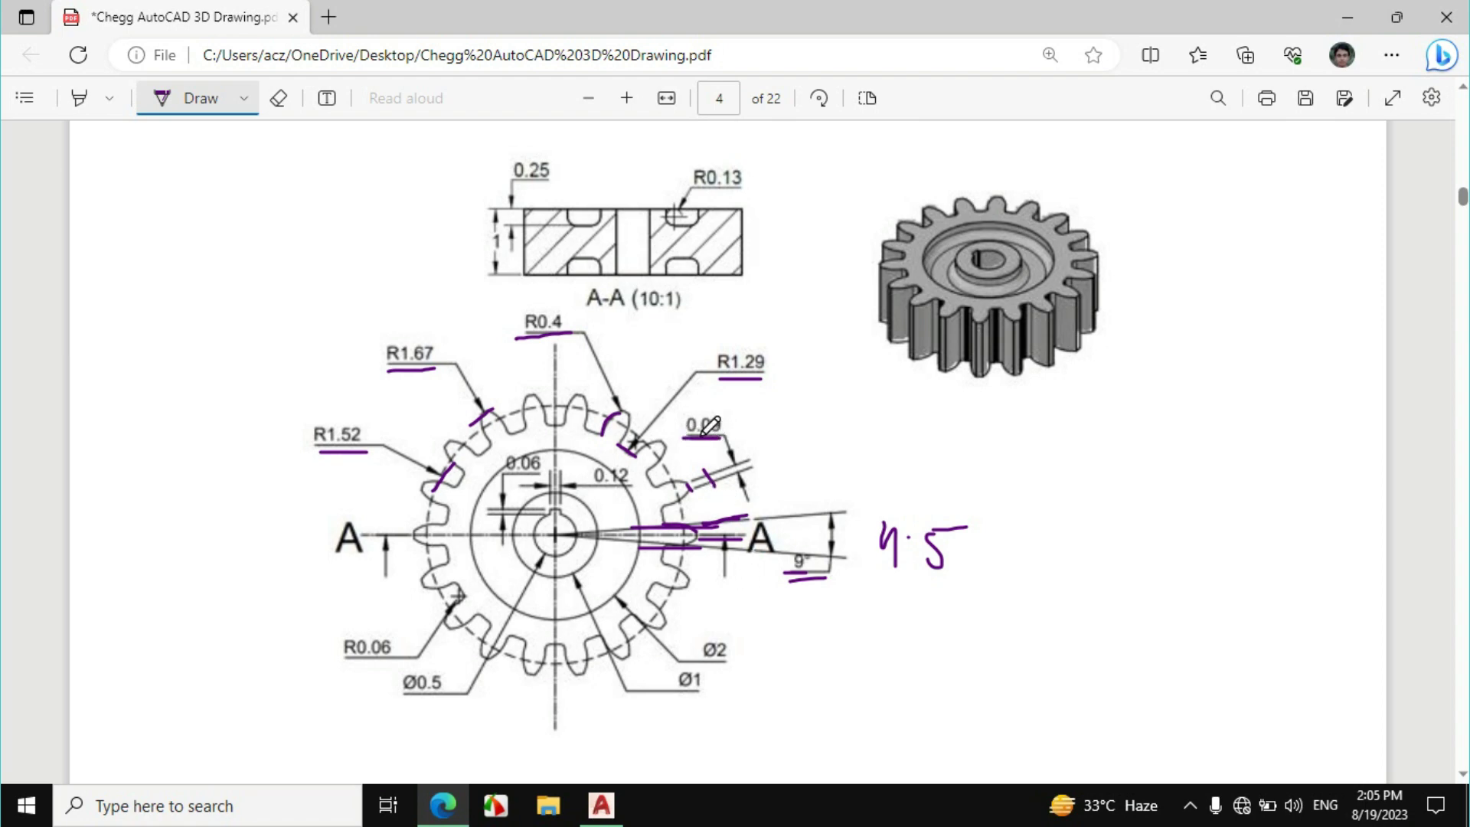
# Handwrite 0·045 beside the 0.09 dimension on the gear drawing
pyautogui.moveTo(801, 431)
pyautogui.mouseDown()
pyautogui.moveTo(786, 453)
pyautogui.moveTo(801, 431)
pyautogui.moveTo(918, 444)
pyautogui.mouseUp()
pyautogui.click(827, 438)
pyautogui.moveTo(911, 413)
pyautogui.mouseDown()
pyautogui.moveTo(918, 464)
pyautogui.moveTo(953, 463)
pyautogui.moveTo(993, 413)
pyautogui.mouseUp()
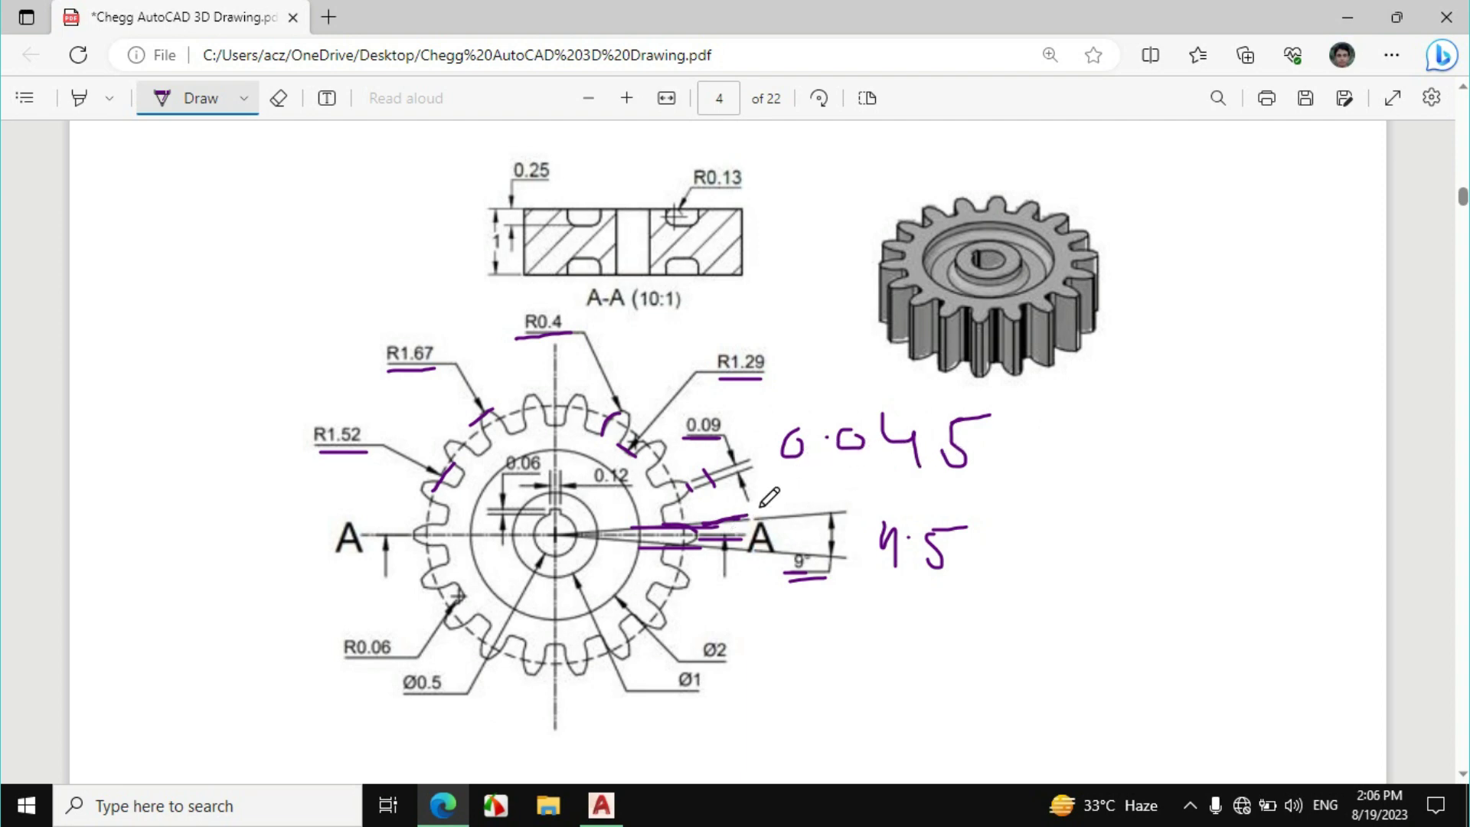
pyautogui.click(613, 808)
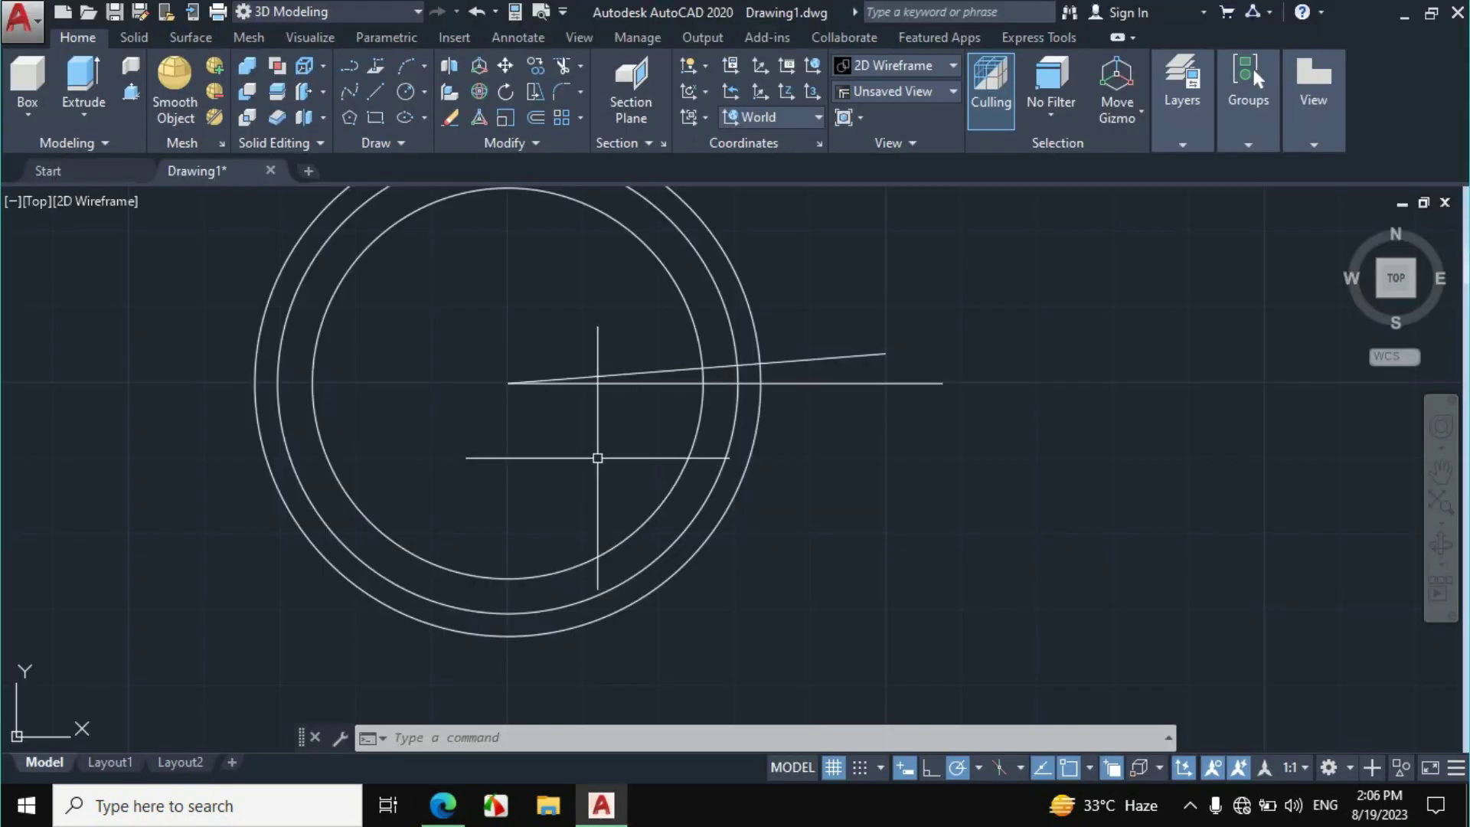
# Offset the horizontal centre line 0.045 upward
pyautogui.write('o')
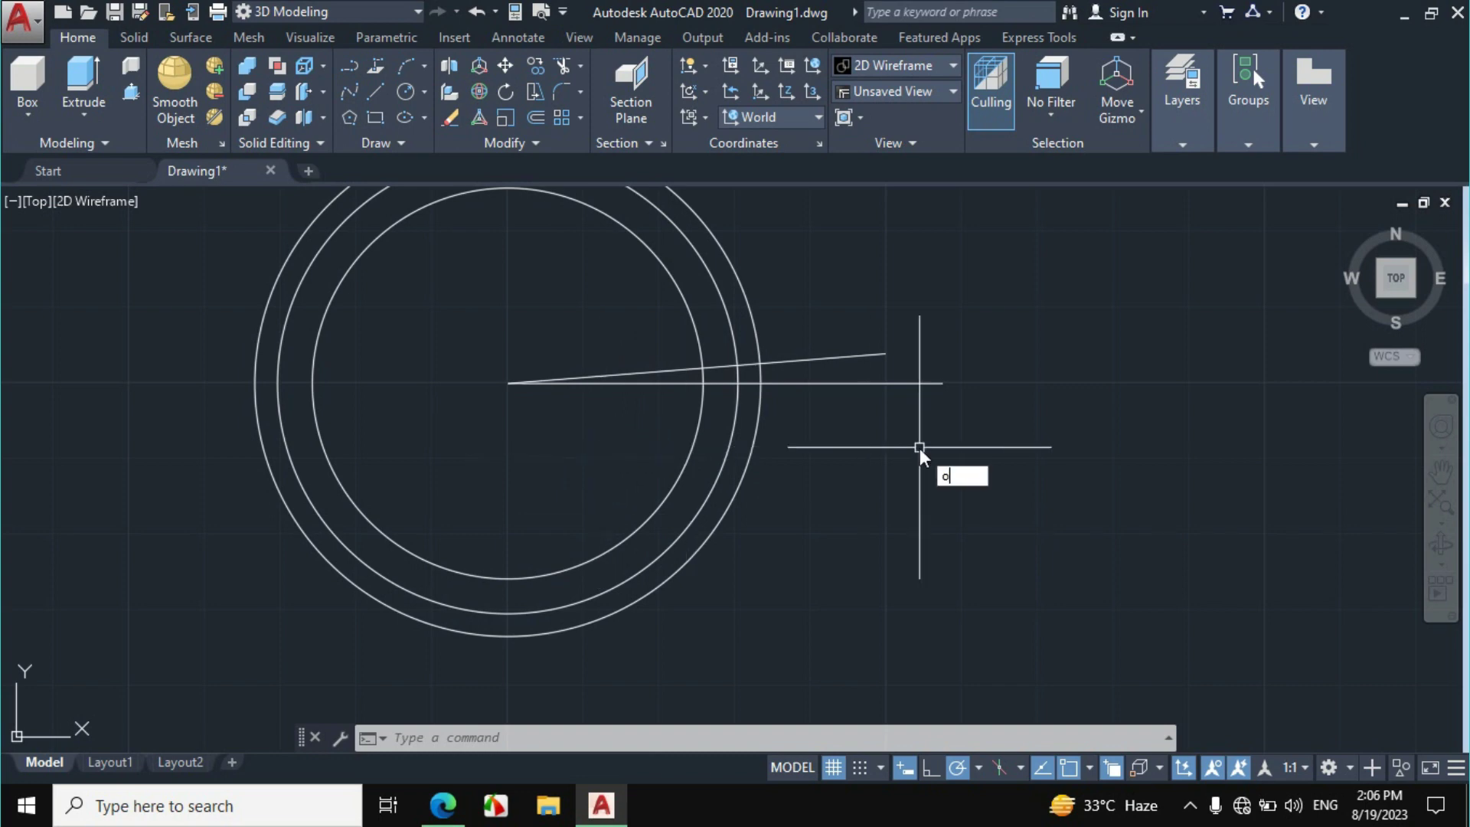
pyautogui.press('Return')
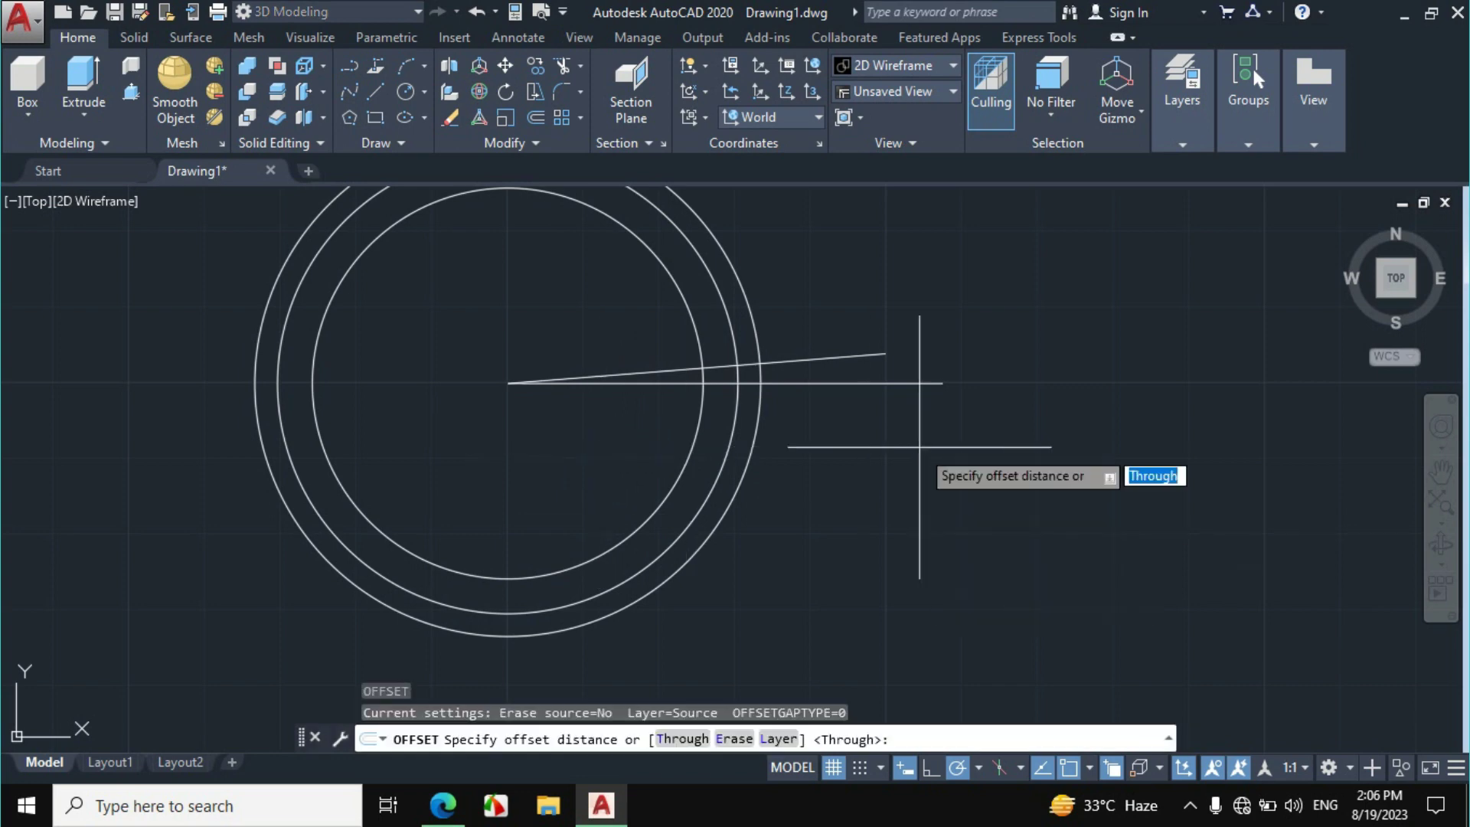
pyautogui.write('0.045')
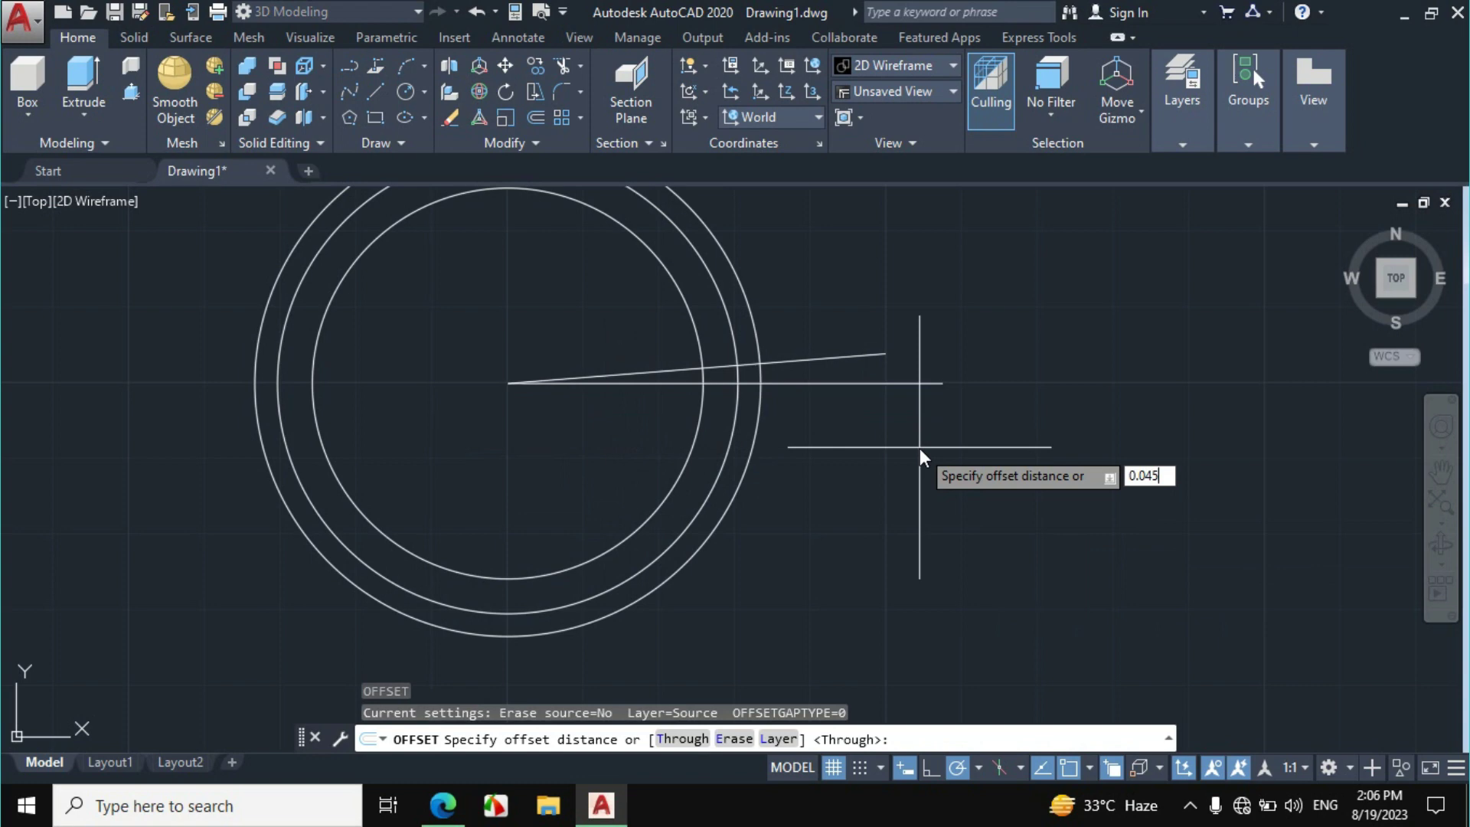
pyautogui.press('Return')
pyautogui.click(878, 383)
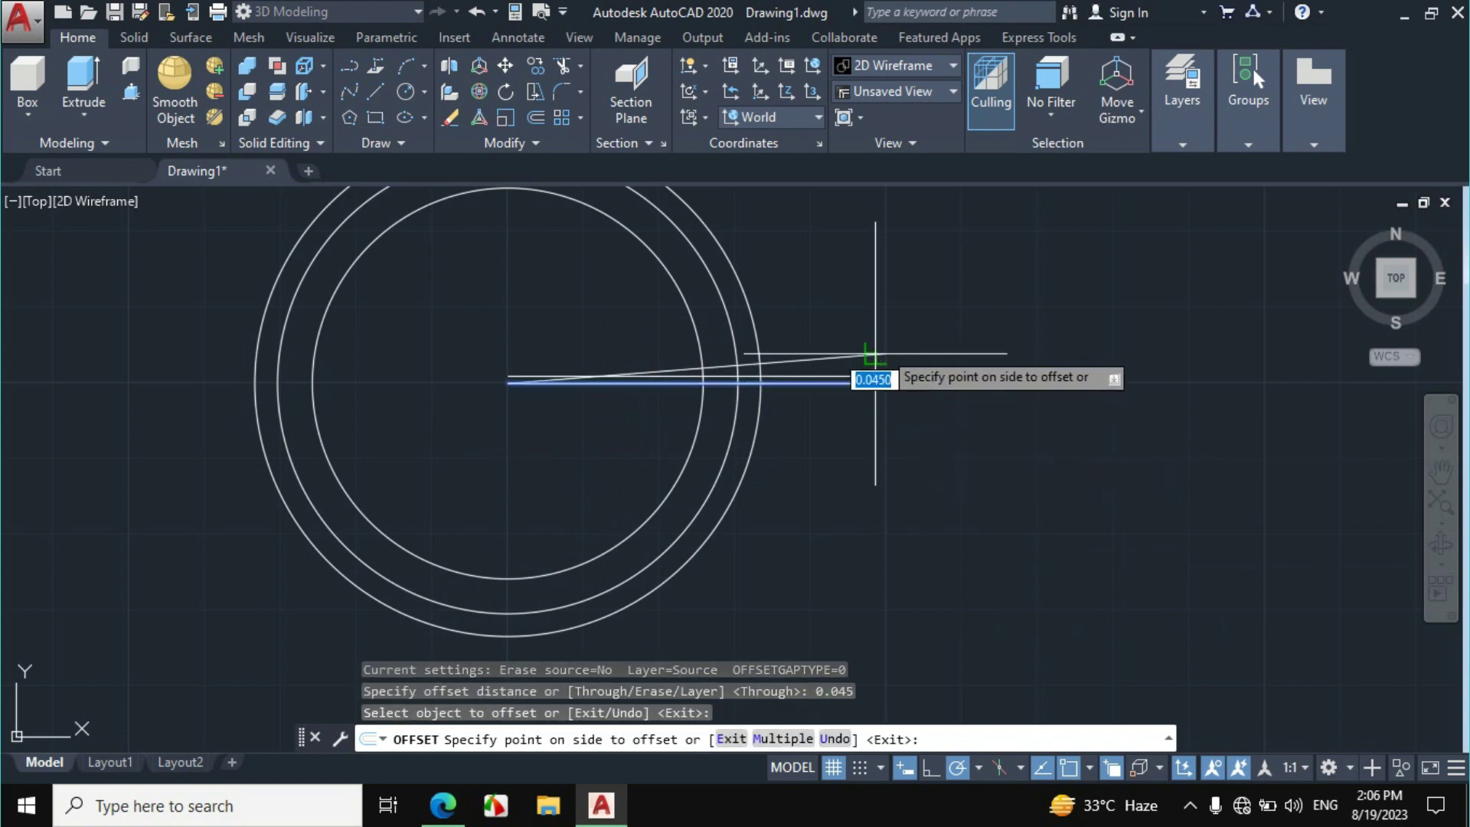
pyautogui.click(895, 337)
pyautogui.scroll(2, 894, 338)
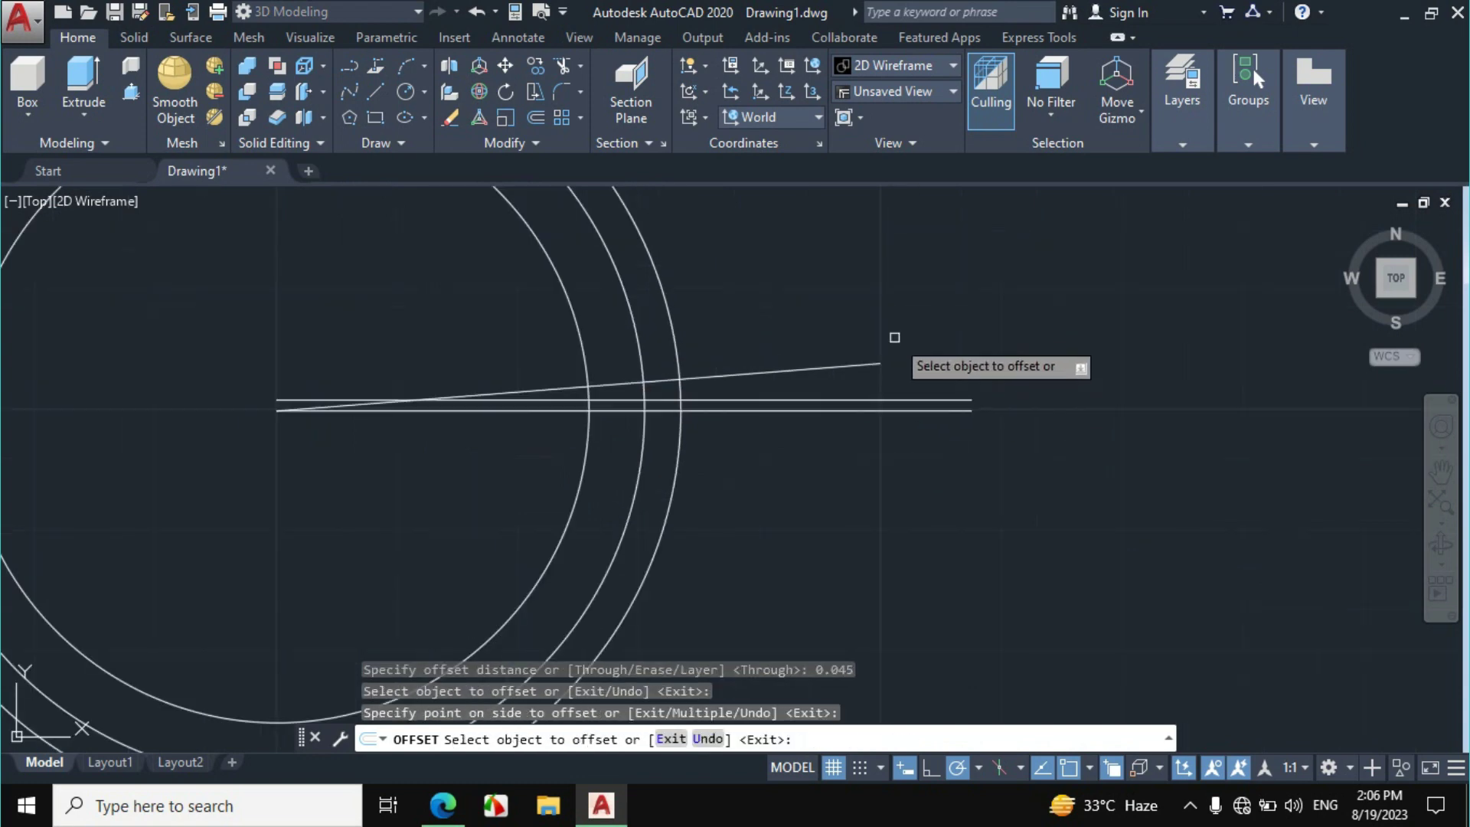
pyautogui.scroll(2, 711, 353)
pyautogui.press('Escape')
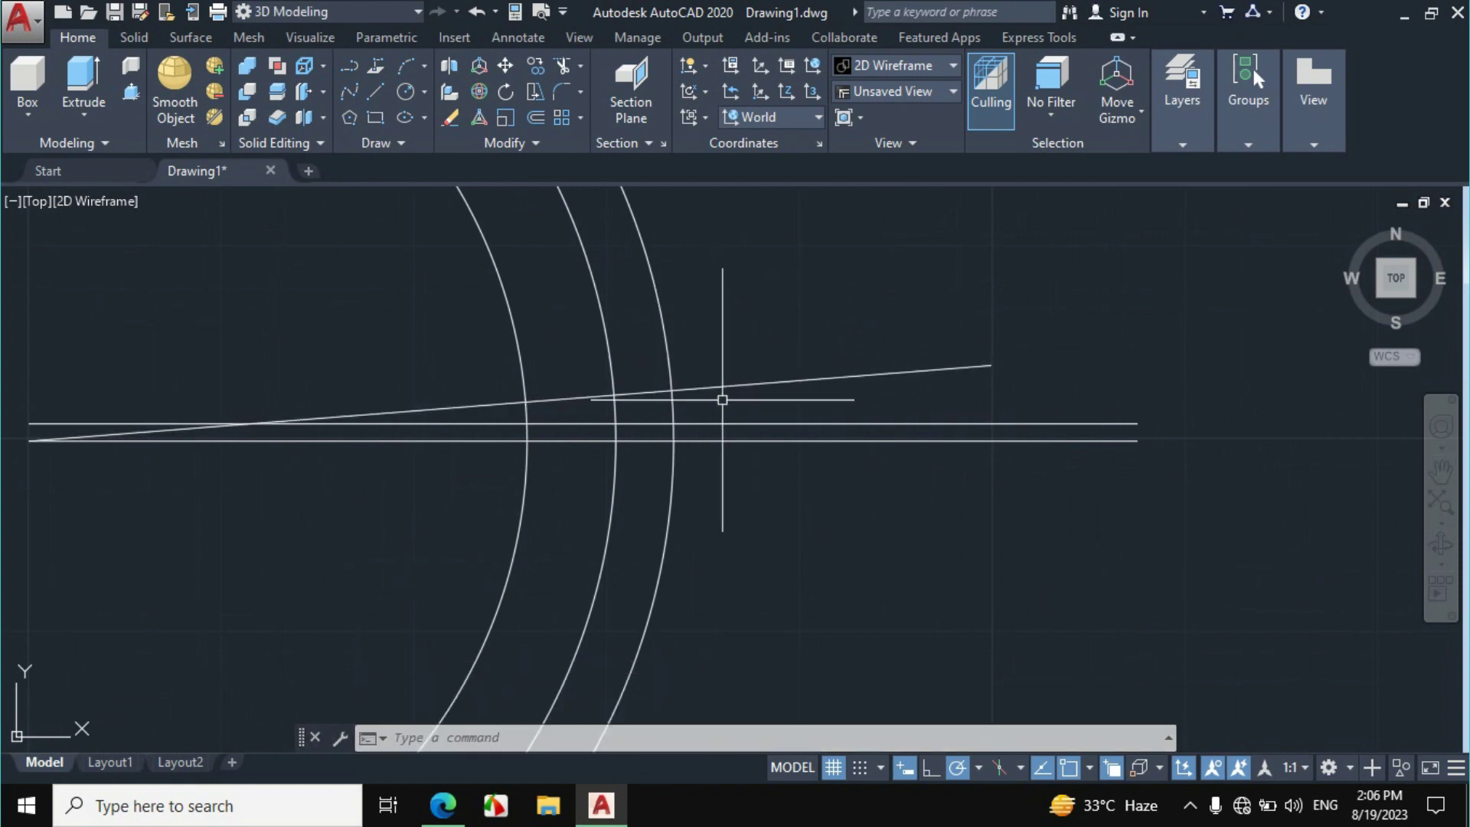
pyautogui.click(443, 805)
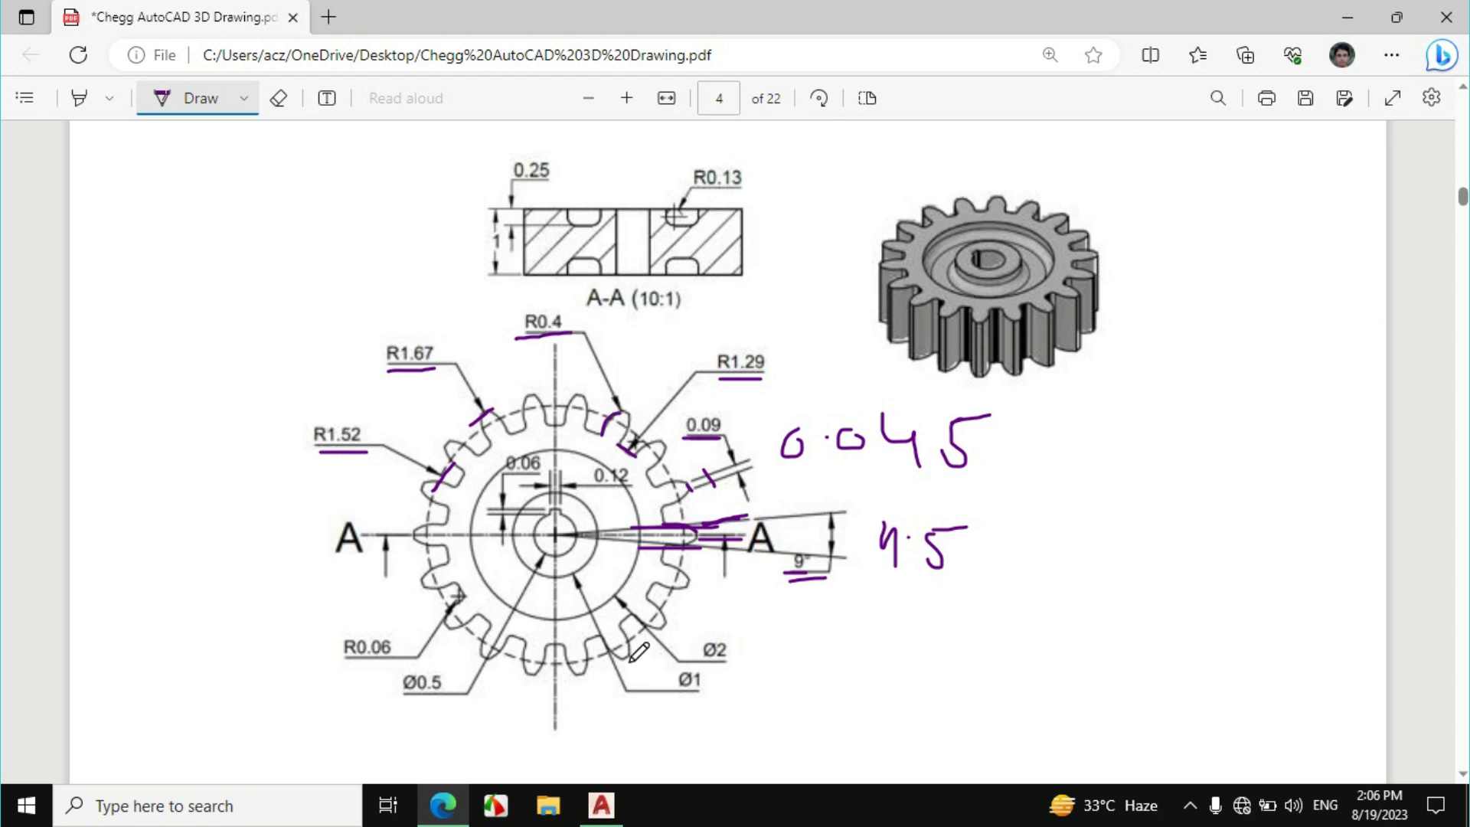
pyautogui.click(602, 804)
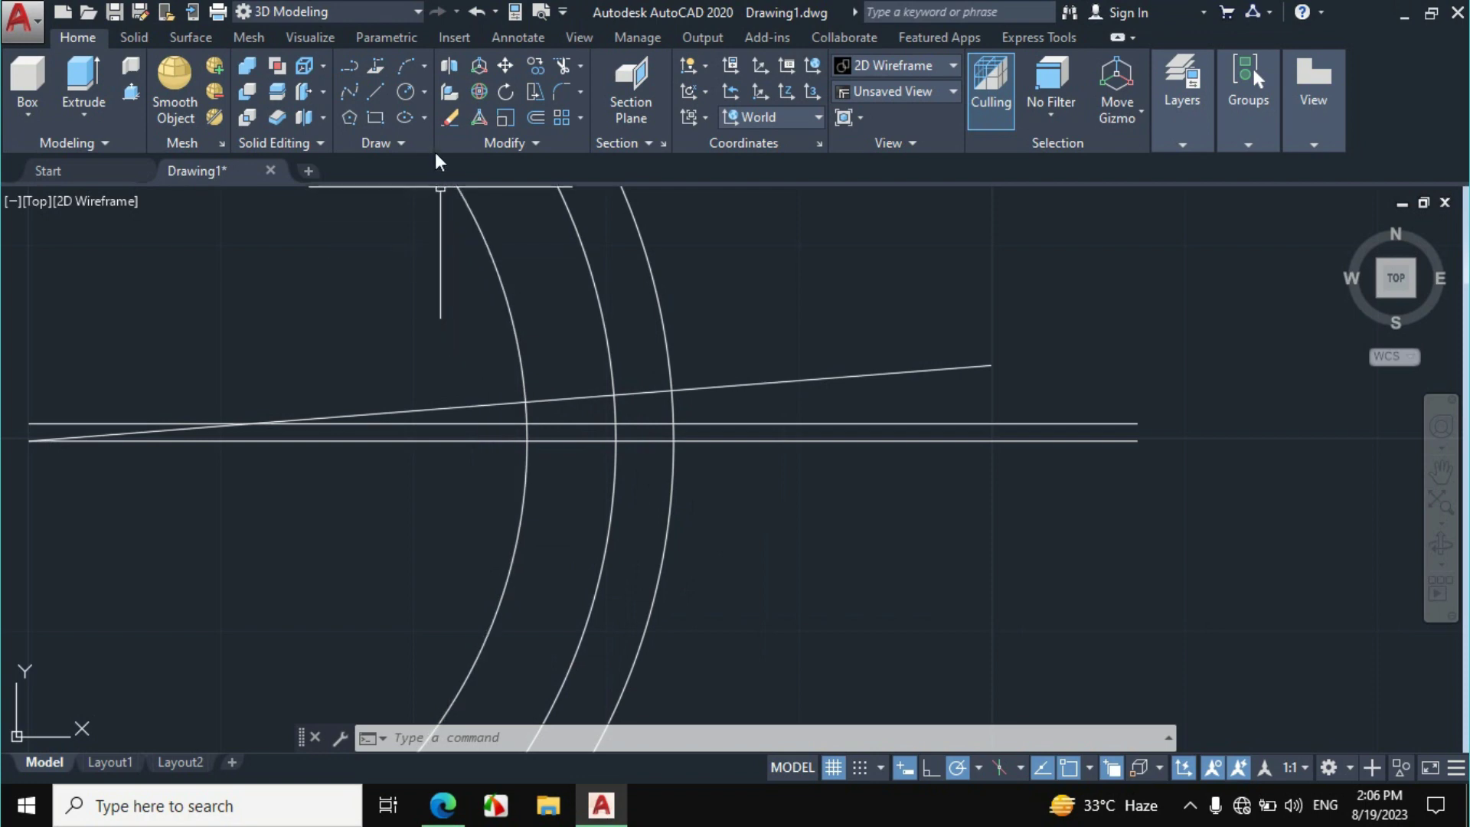
# Draw a start-end-radius arc of radius 0.4 between the two intersection points
pyautogui.click(427, 64)
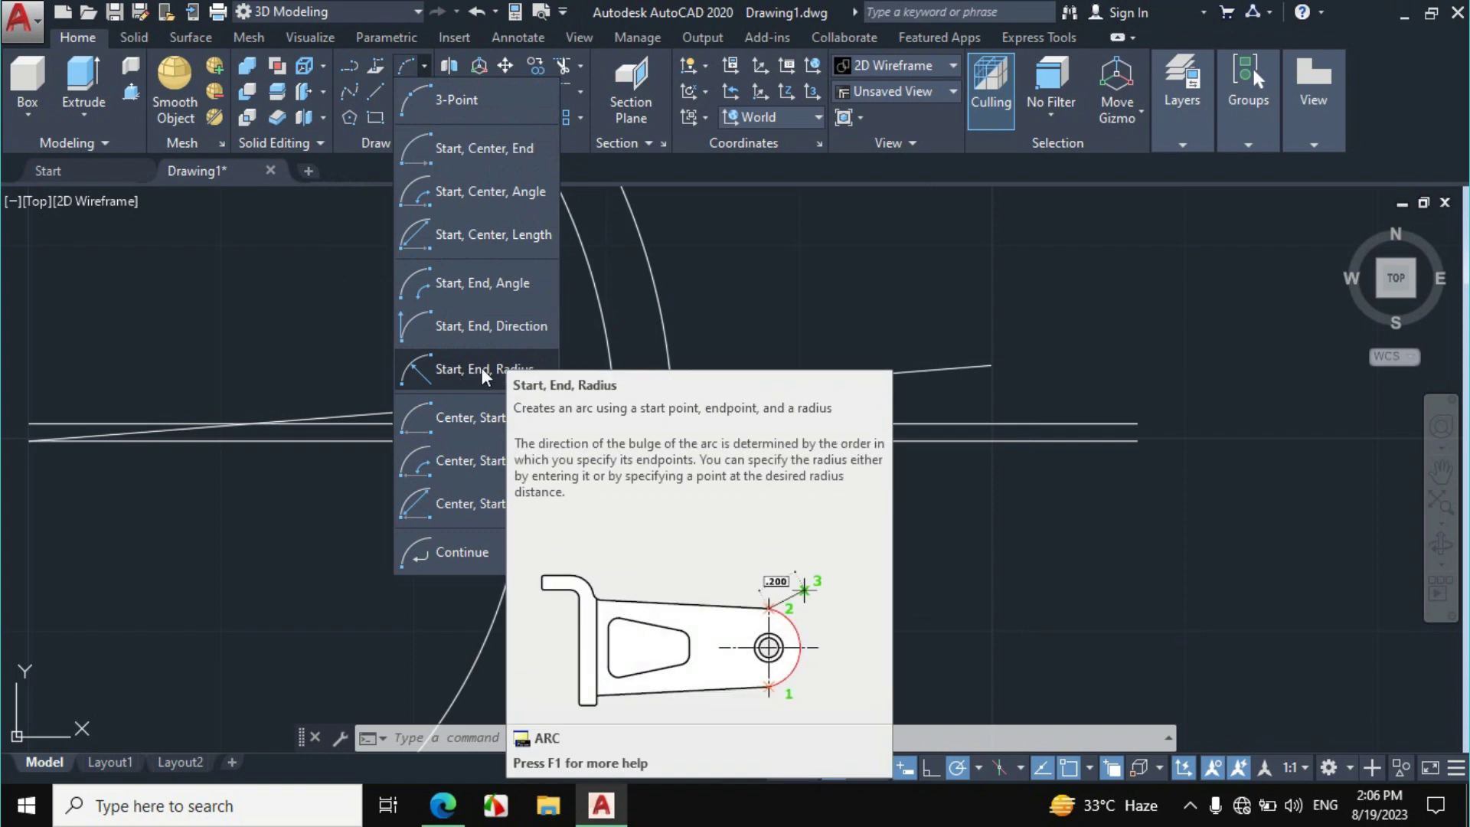
pyautogui.click(481, 367)
pyautogui.scroll(2, 670, 419)
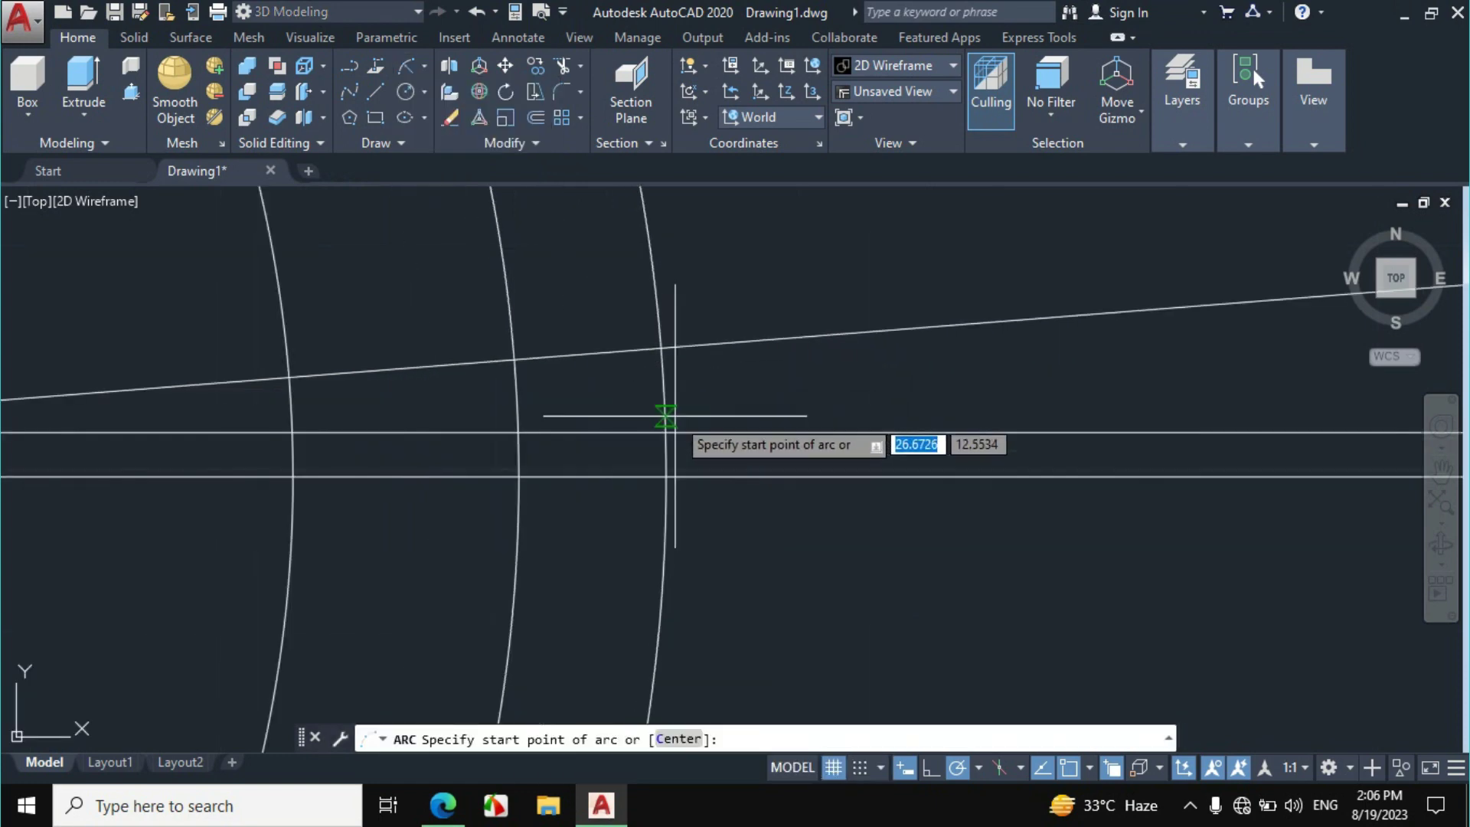
pyautogui.click(665, 431)
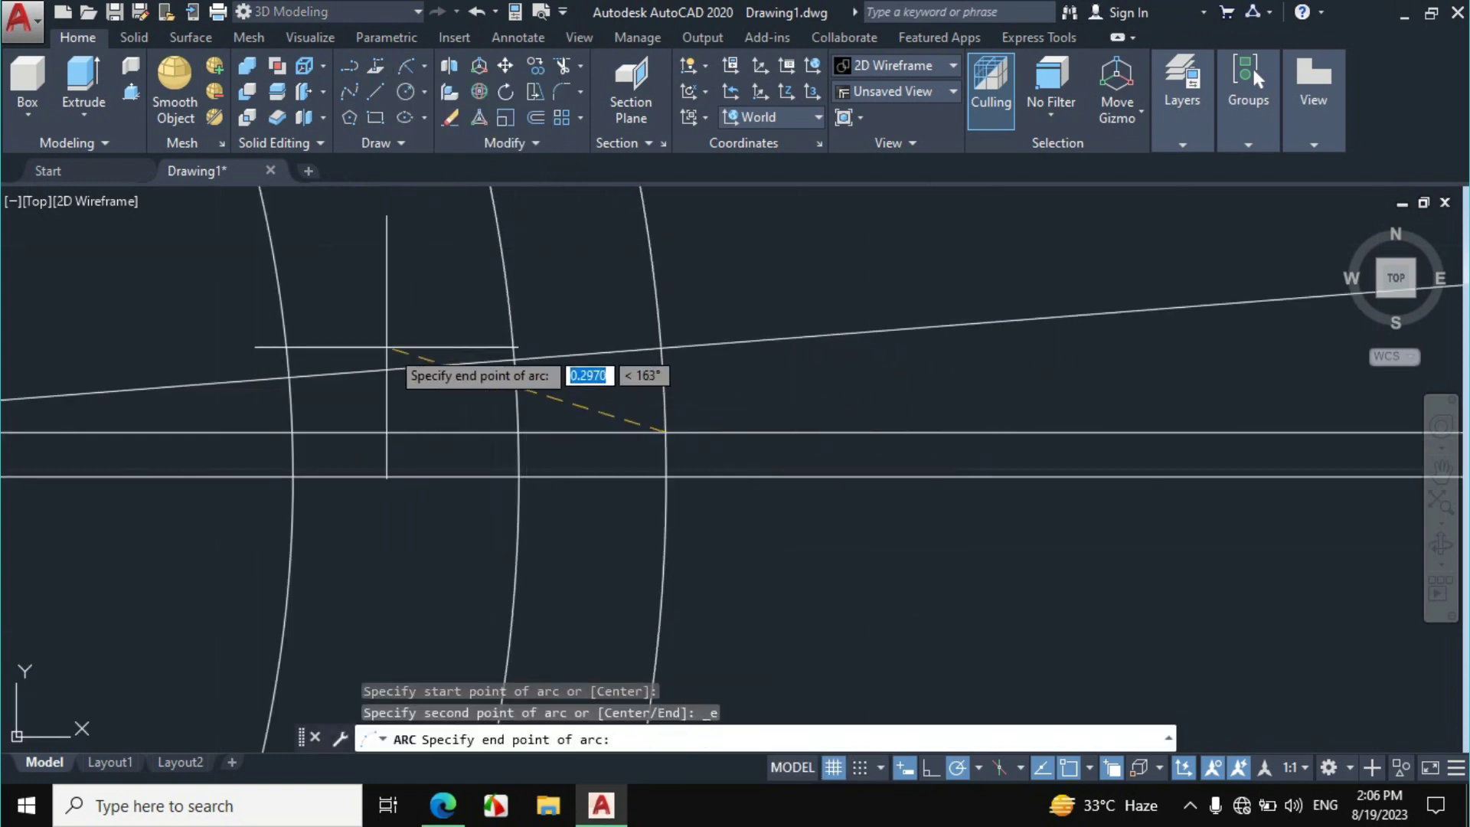
pyautogui.click(290, 376)
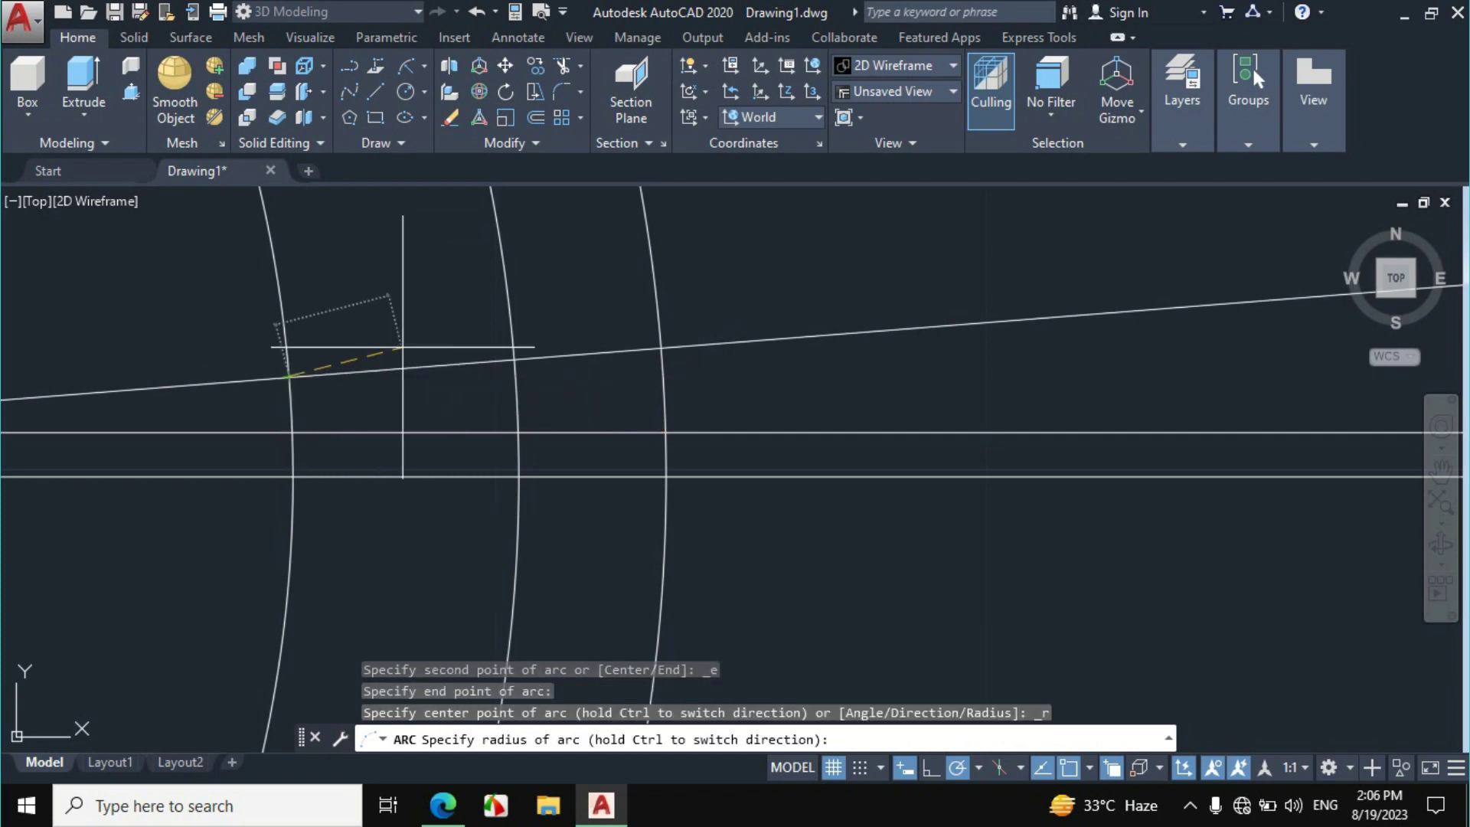
pyautogui.write('0.4')
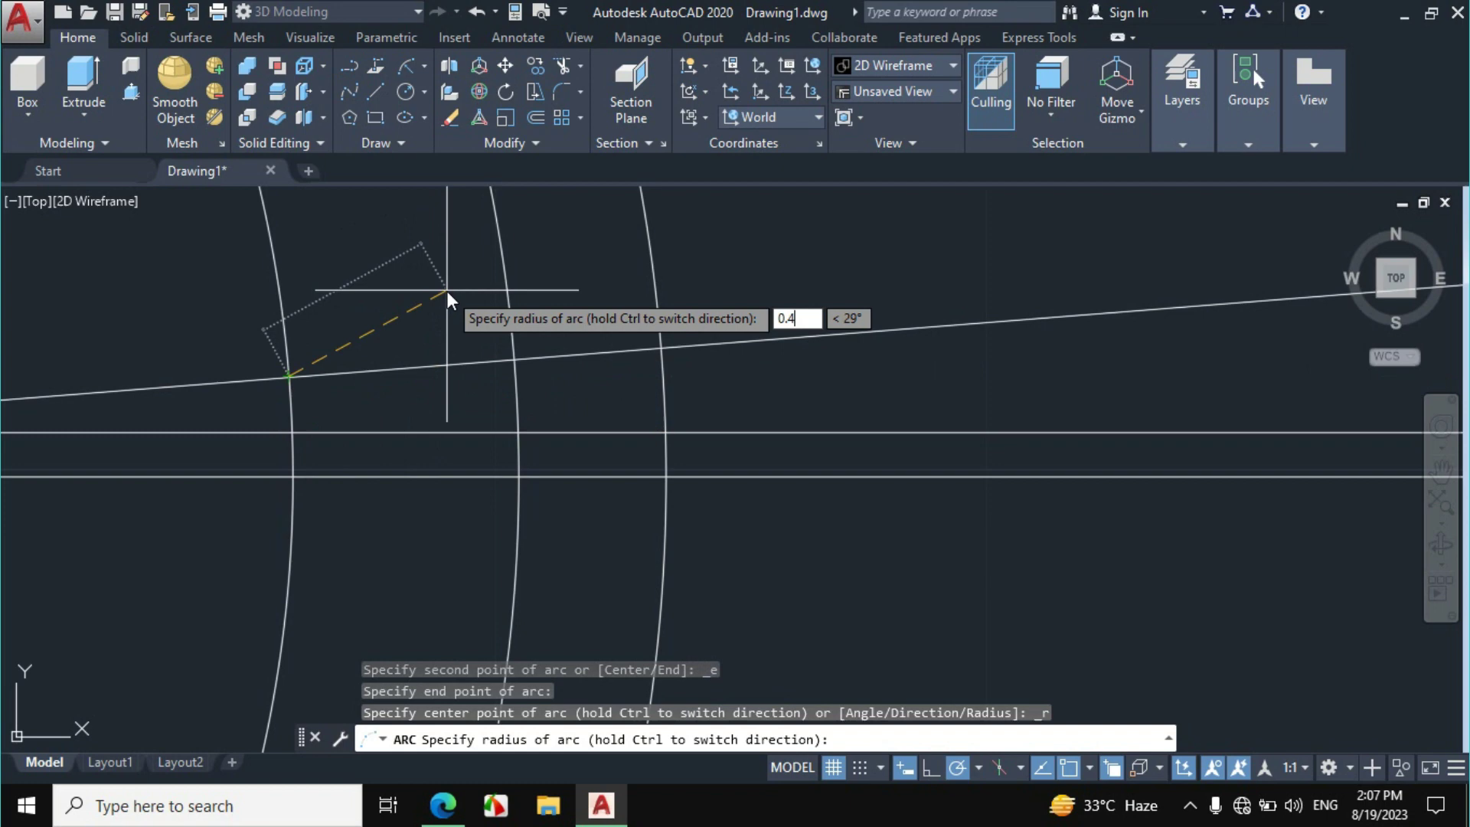
pyautogui.press('Return')
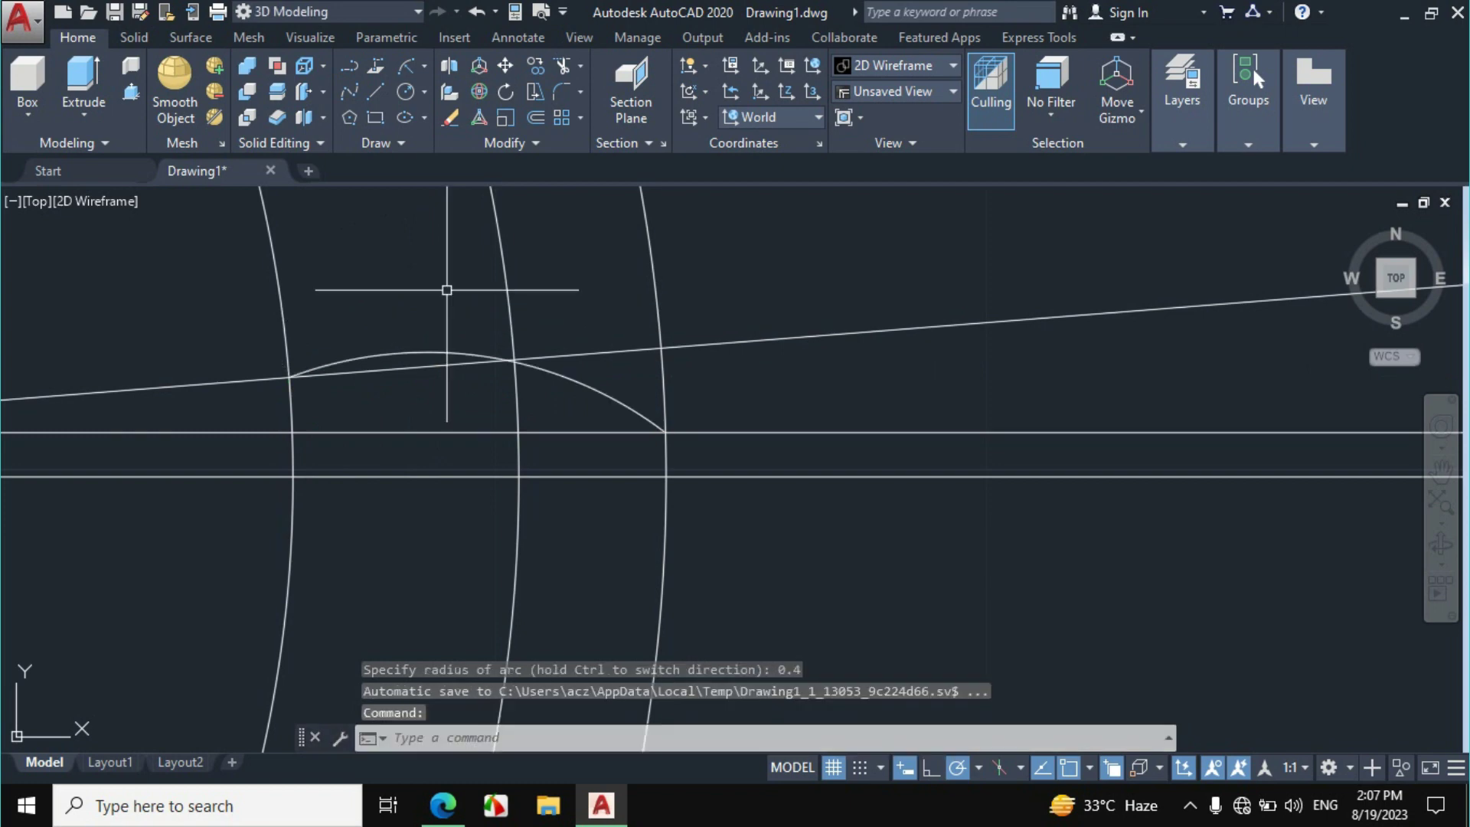
pyautogui.scroll(-3, 927, 401)
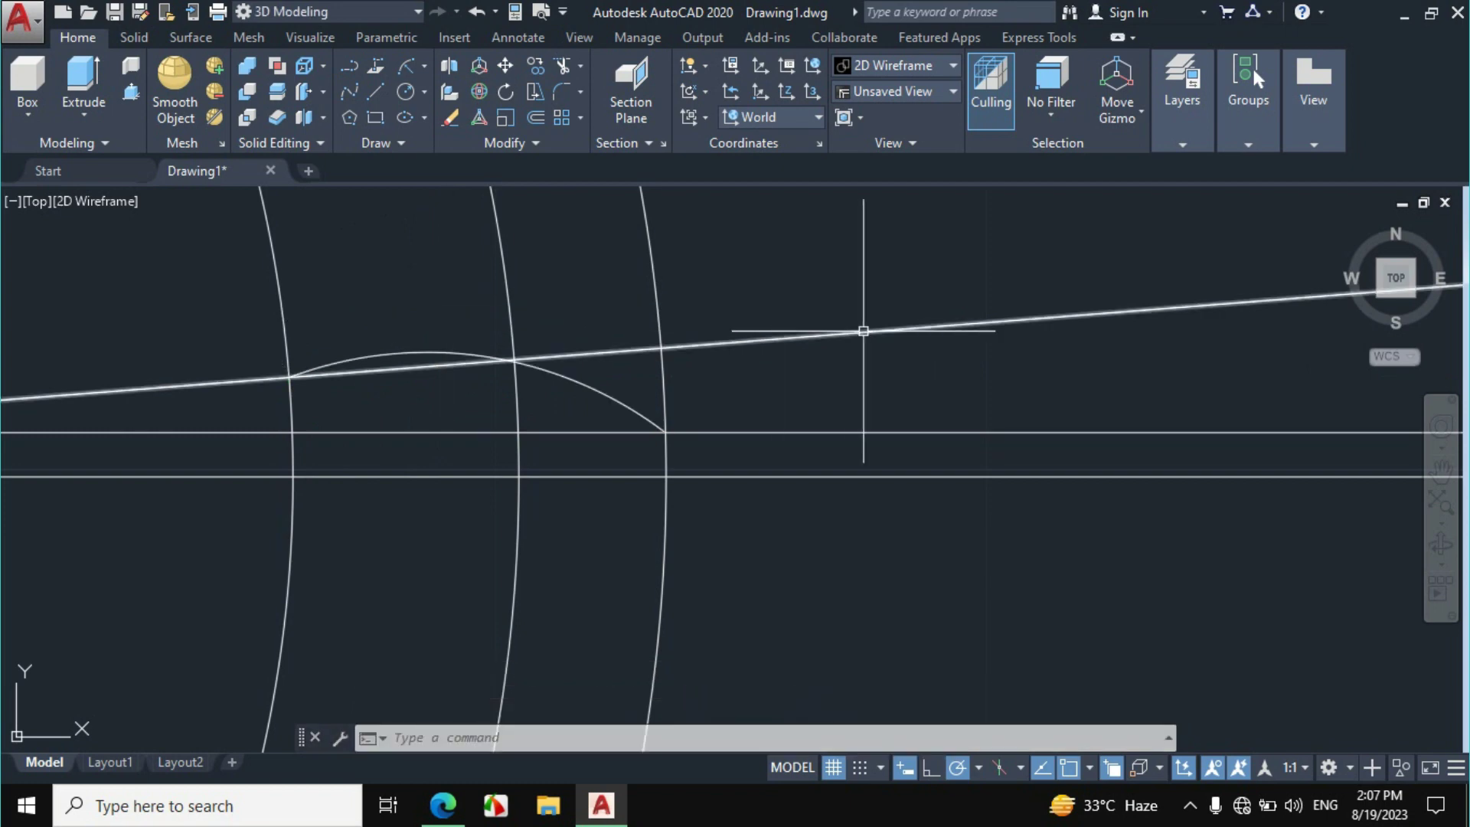
# Erase the angled and offset construction lines and the two outer circles
pyautogui.click(919, 330)
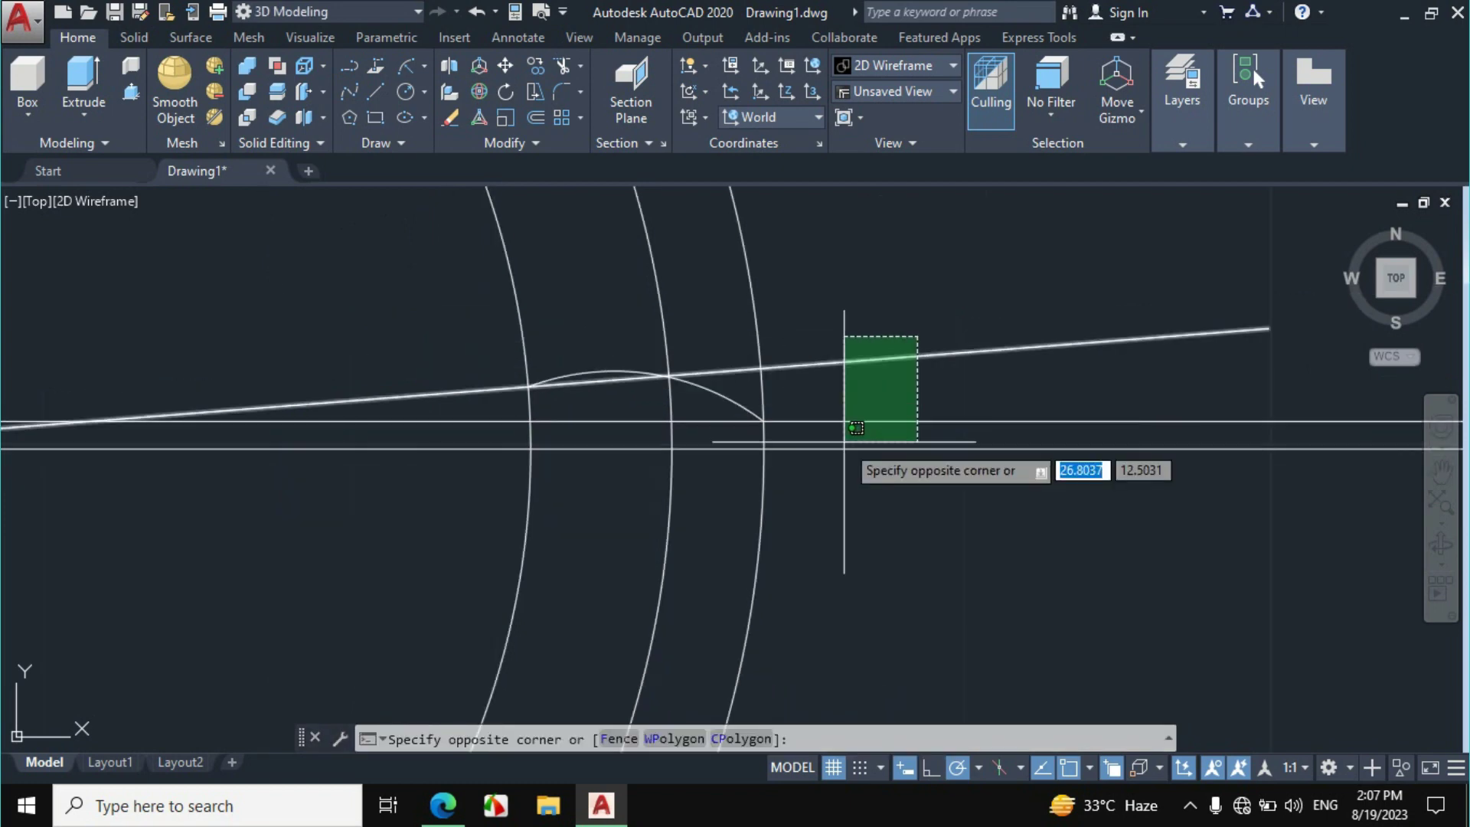
pyautogui.click(806, 429)
pyautogui.click(781, 275)
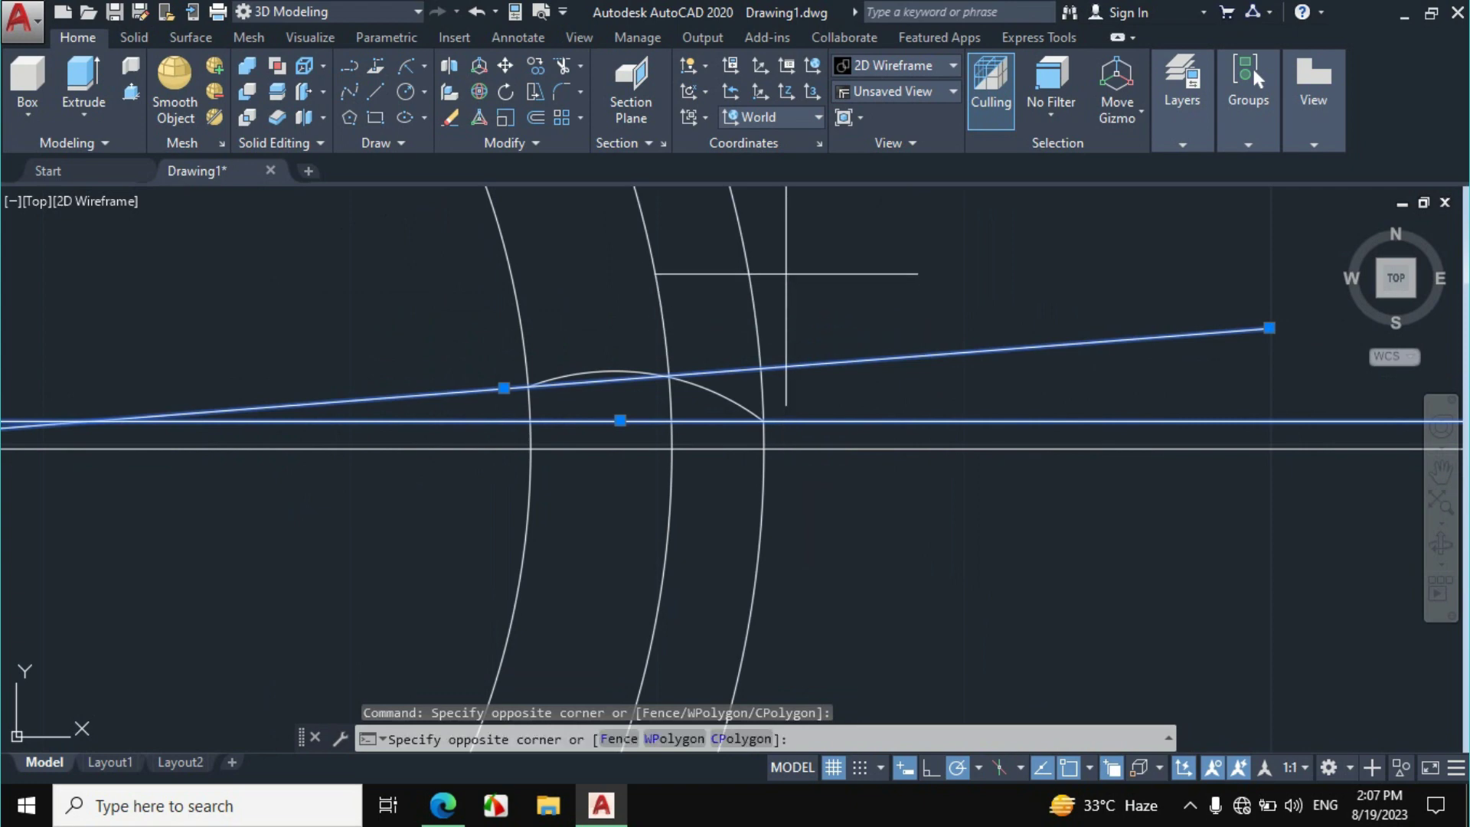
pyautogui.click(566, 323)
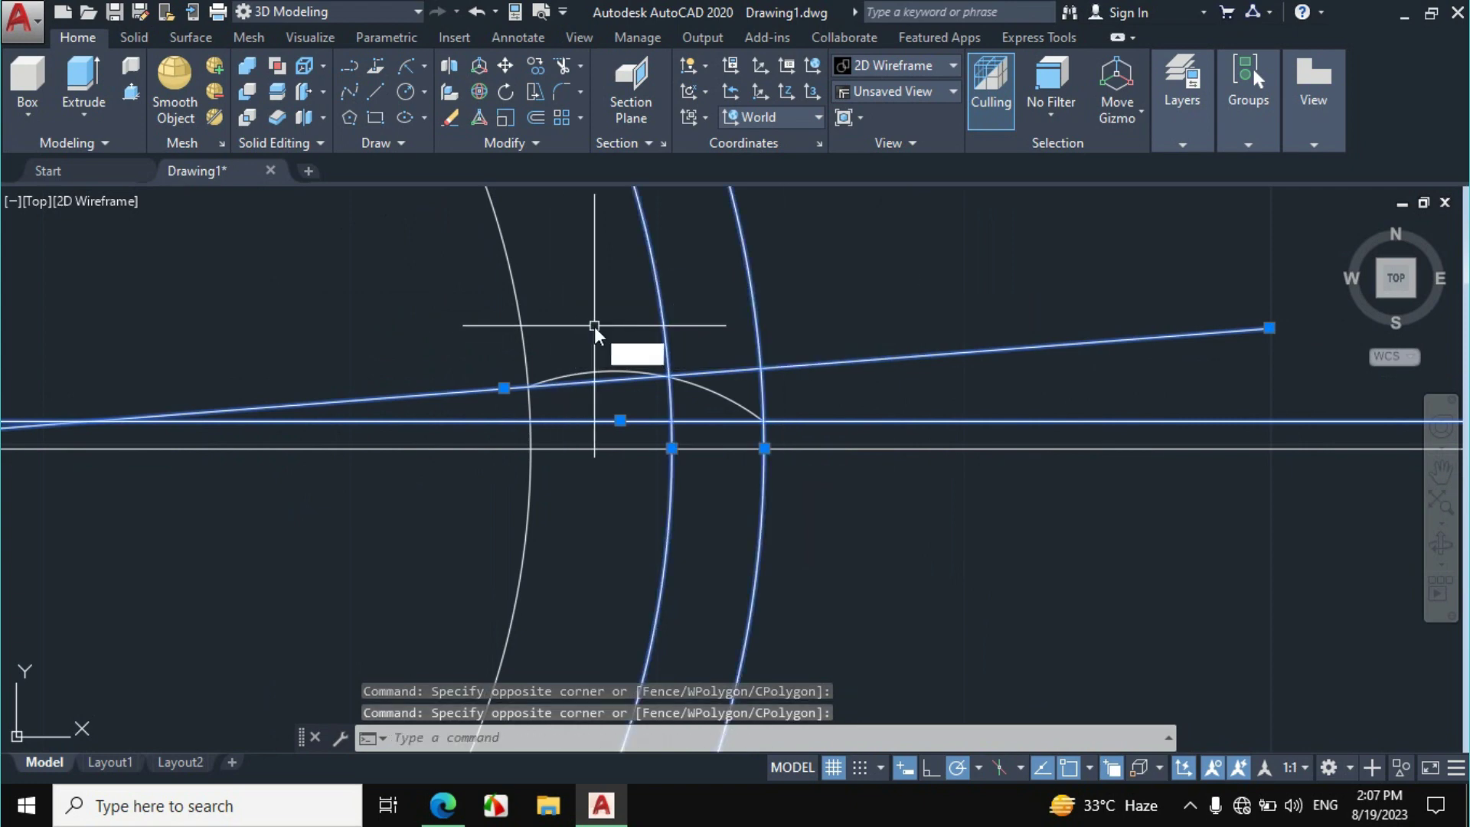
pyautogui.write('E')
pyautogui.press('Return')
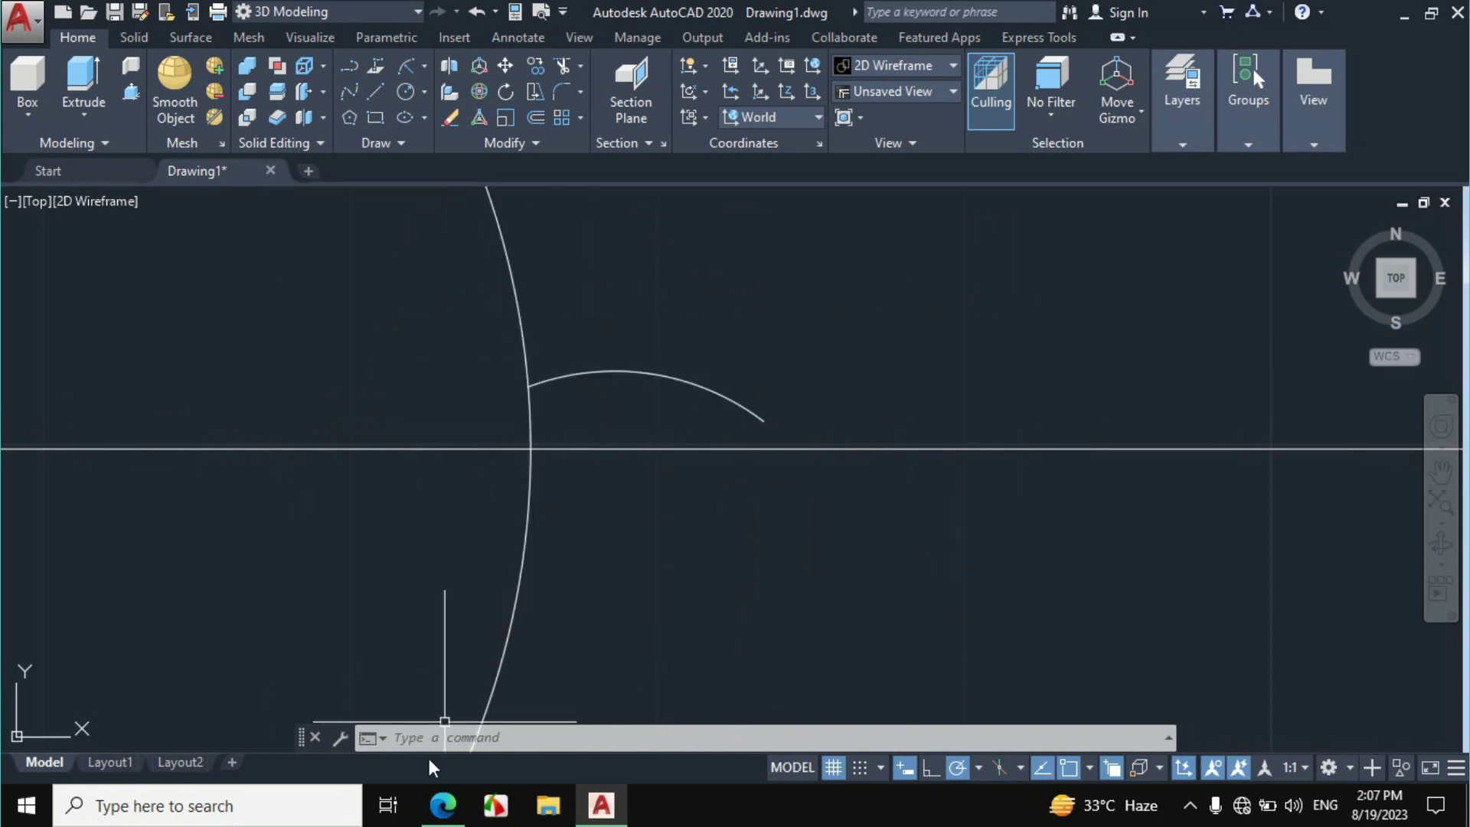
pyautogui.click(443, 805)
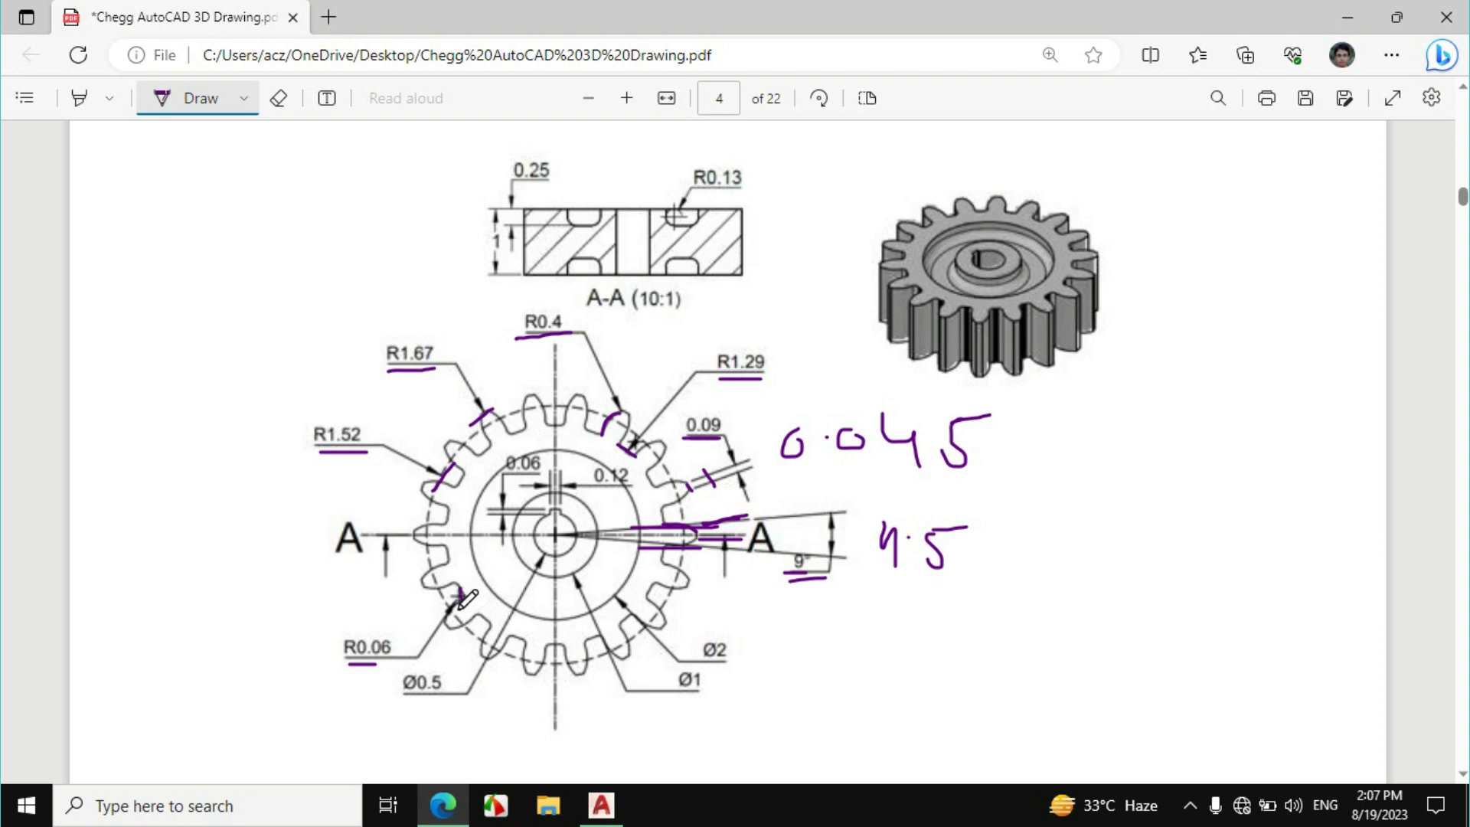
pyautogui.click(601, 805)
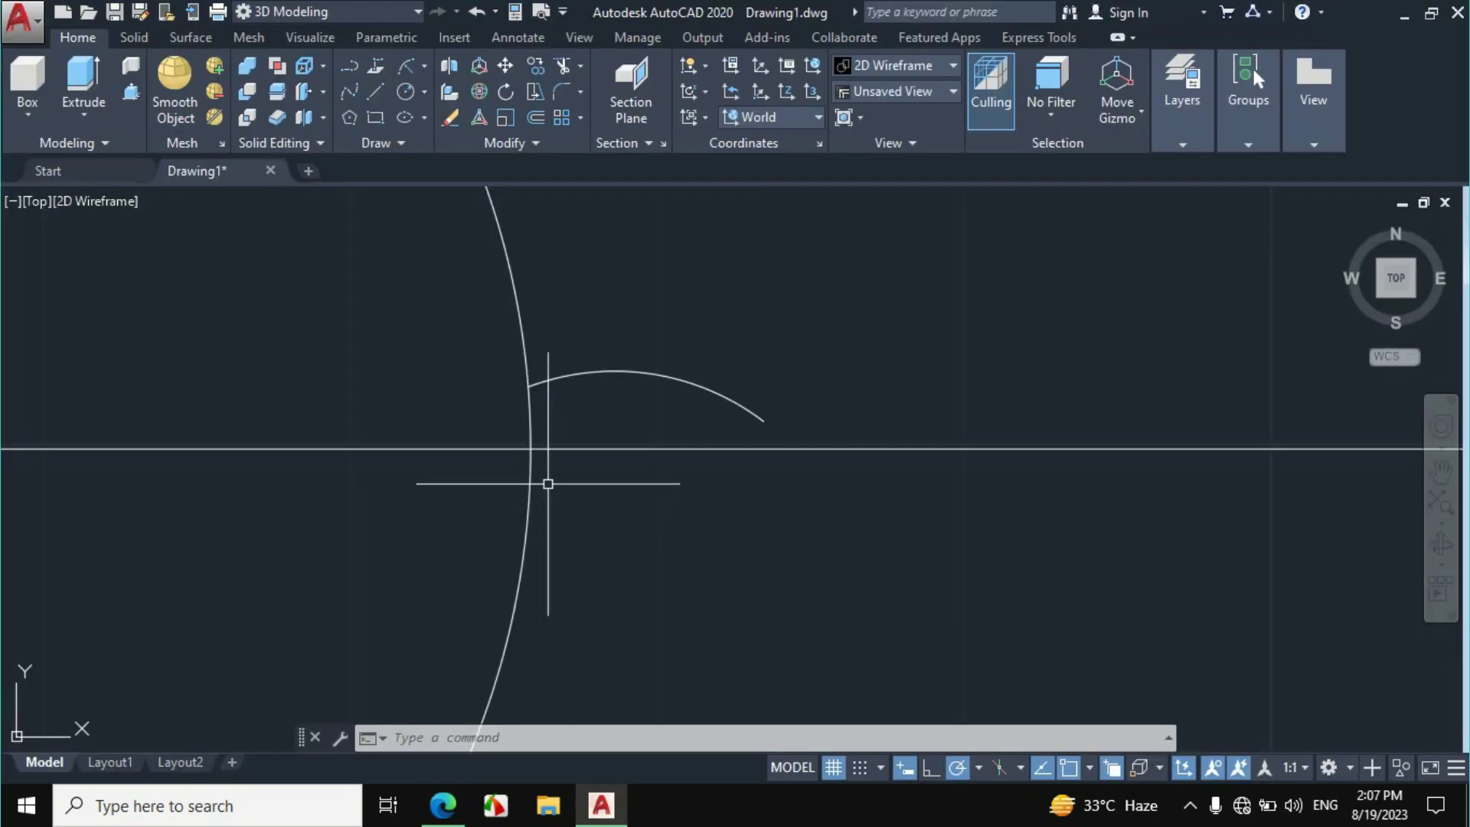
# Fillet the root circle and the tooth flank arc with a 0.06 radius
pyautogui.write('f')
pyautogui.press('Return')
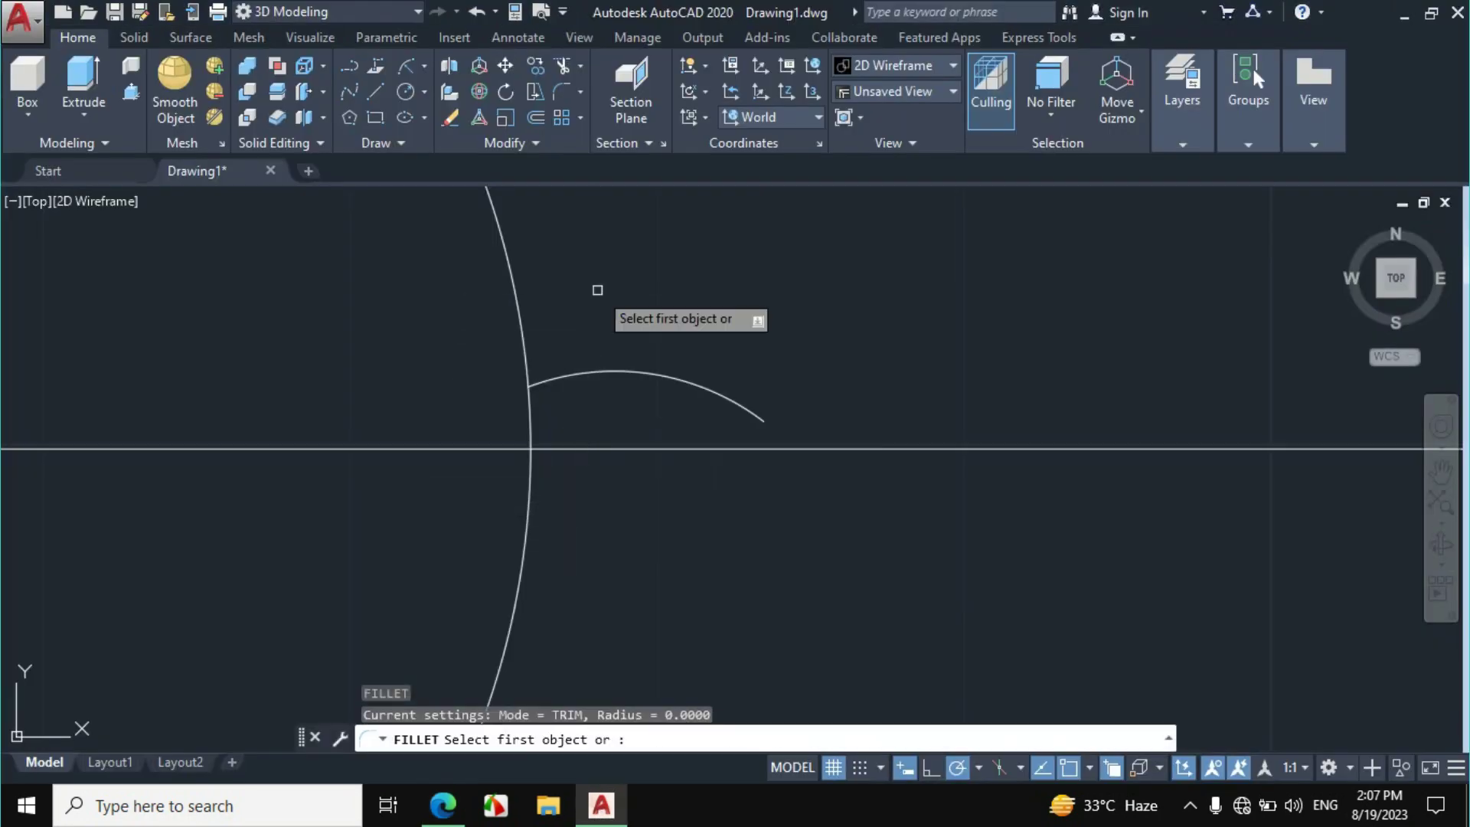
pyautogui.click(753, 739)
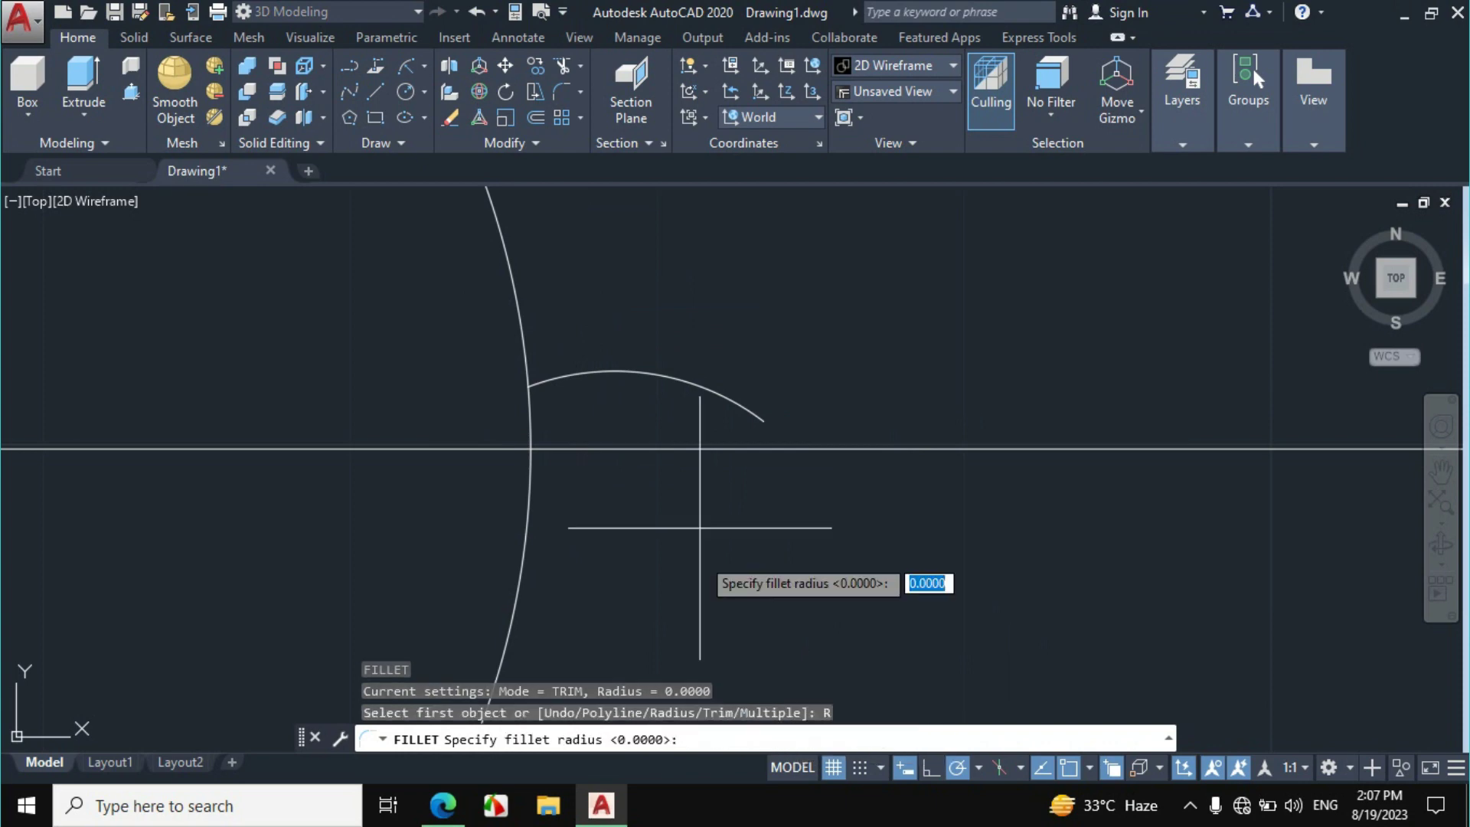
pyautogui.write('0.0')
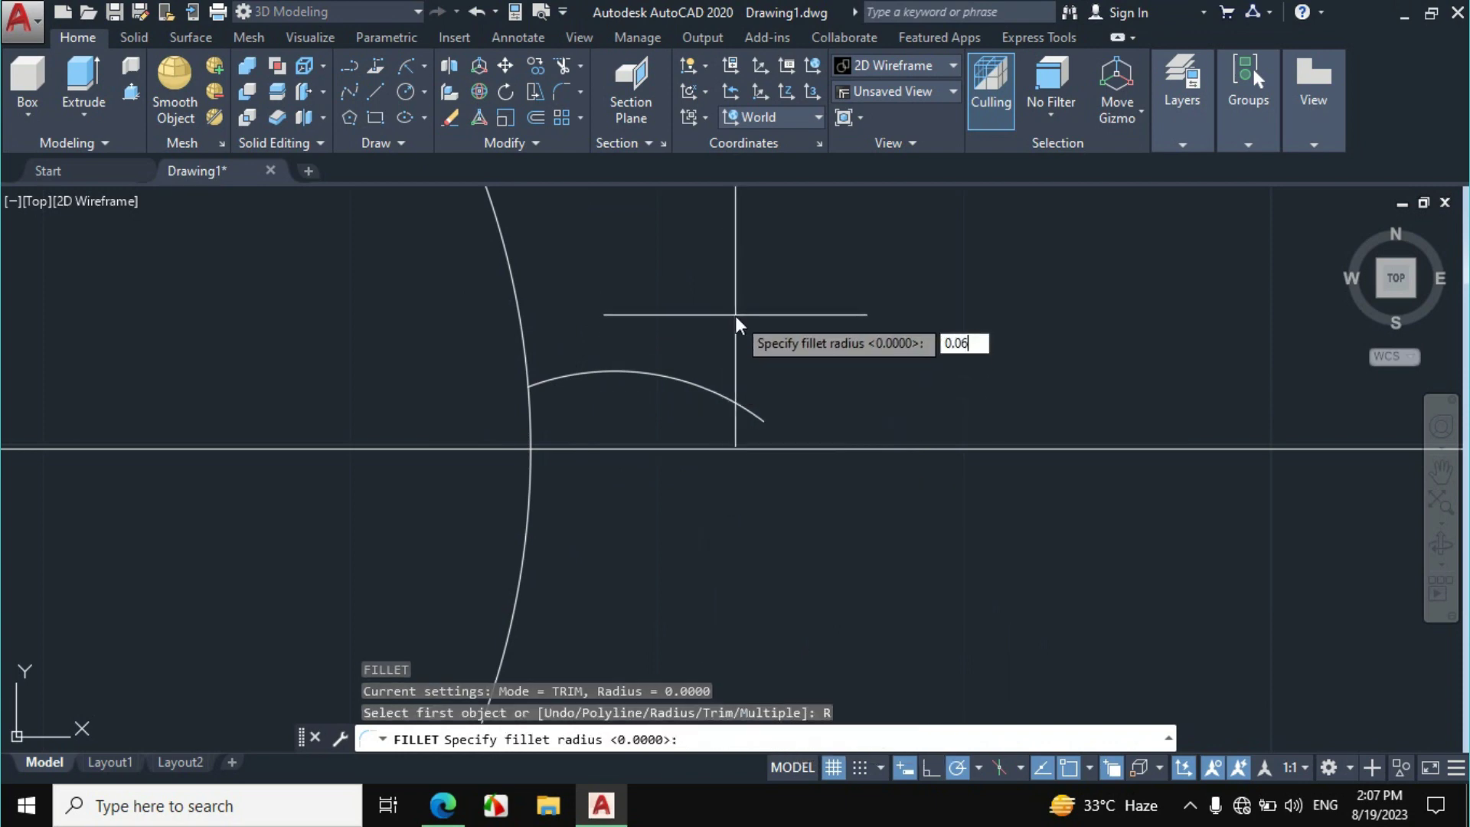
pyautogui.press('Return')
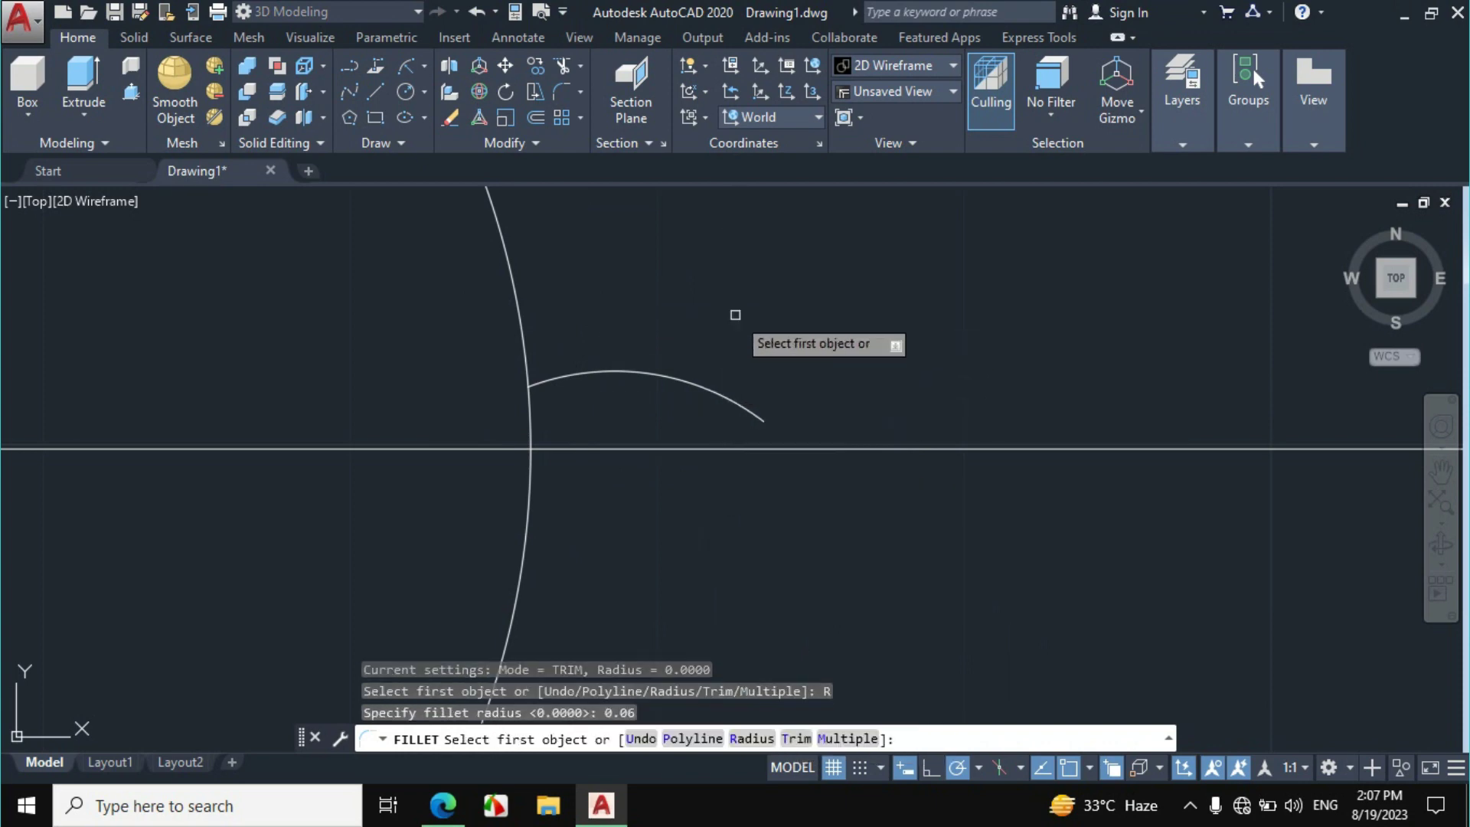
pyautogui.click(517, 318)
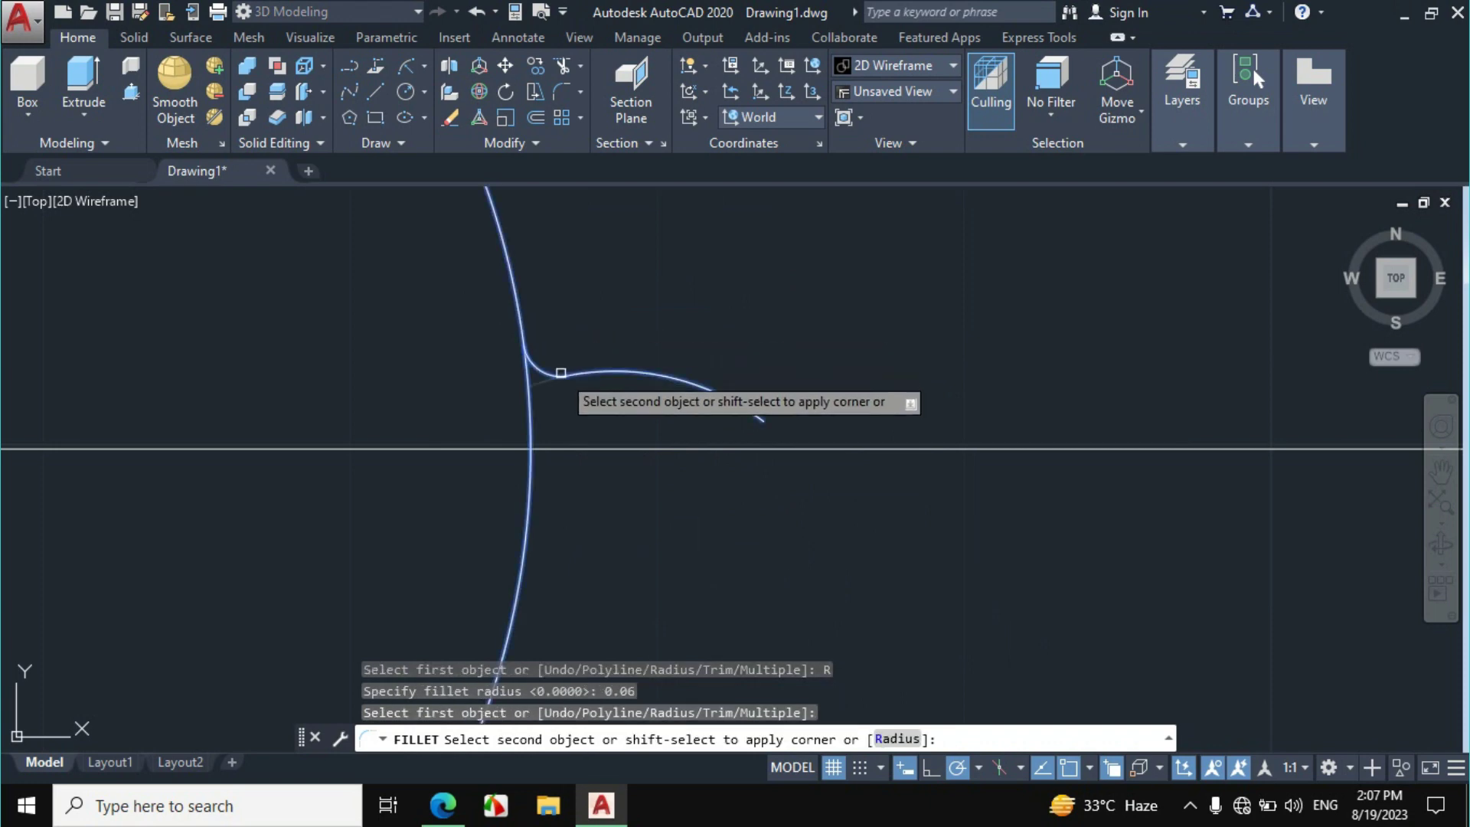
pyautogui.click(561, 373)
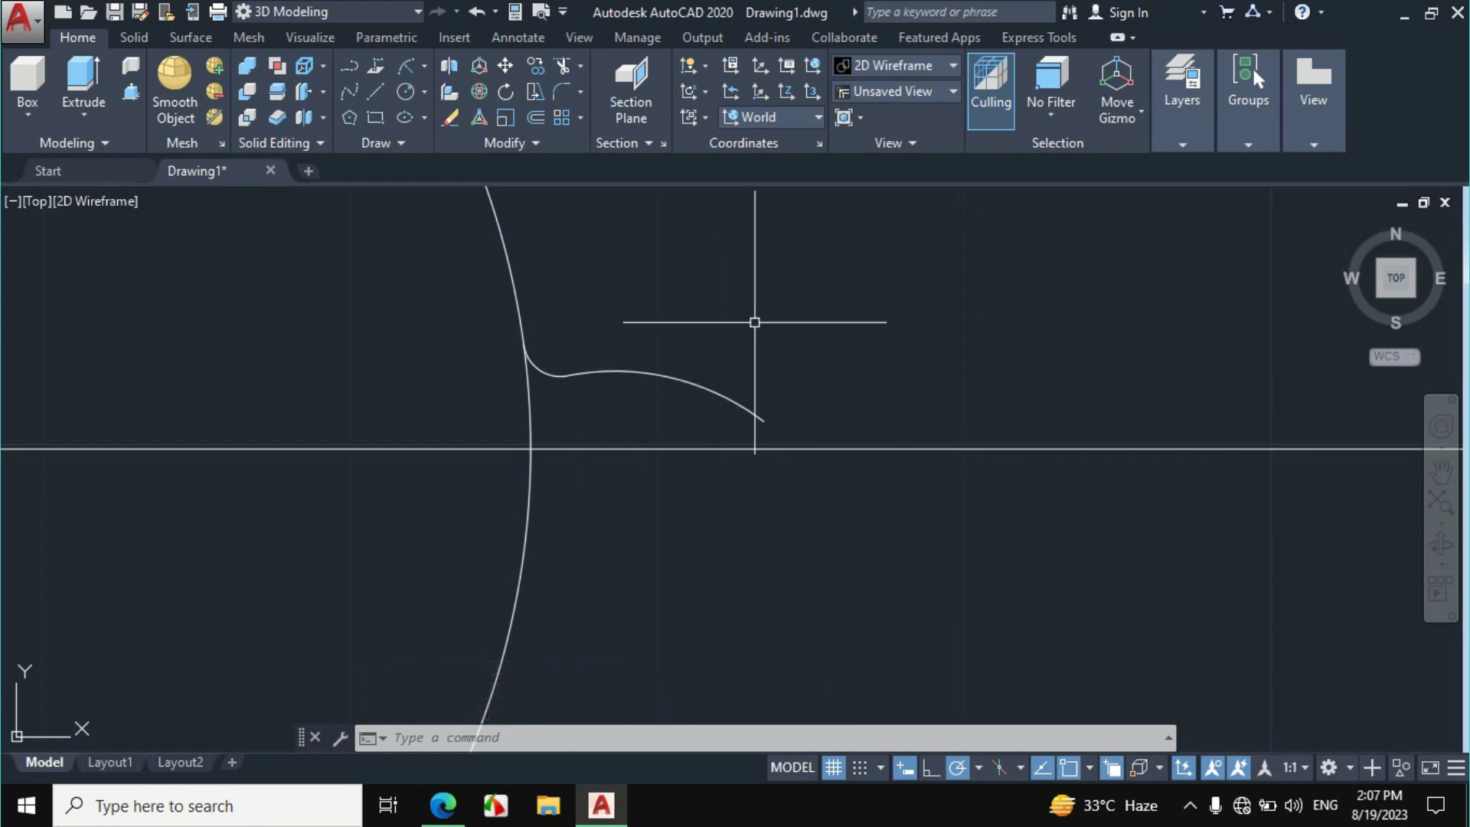
pyautogui.write('L')
pyautogui.press('Return')
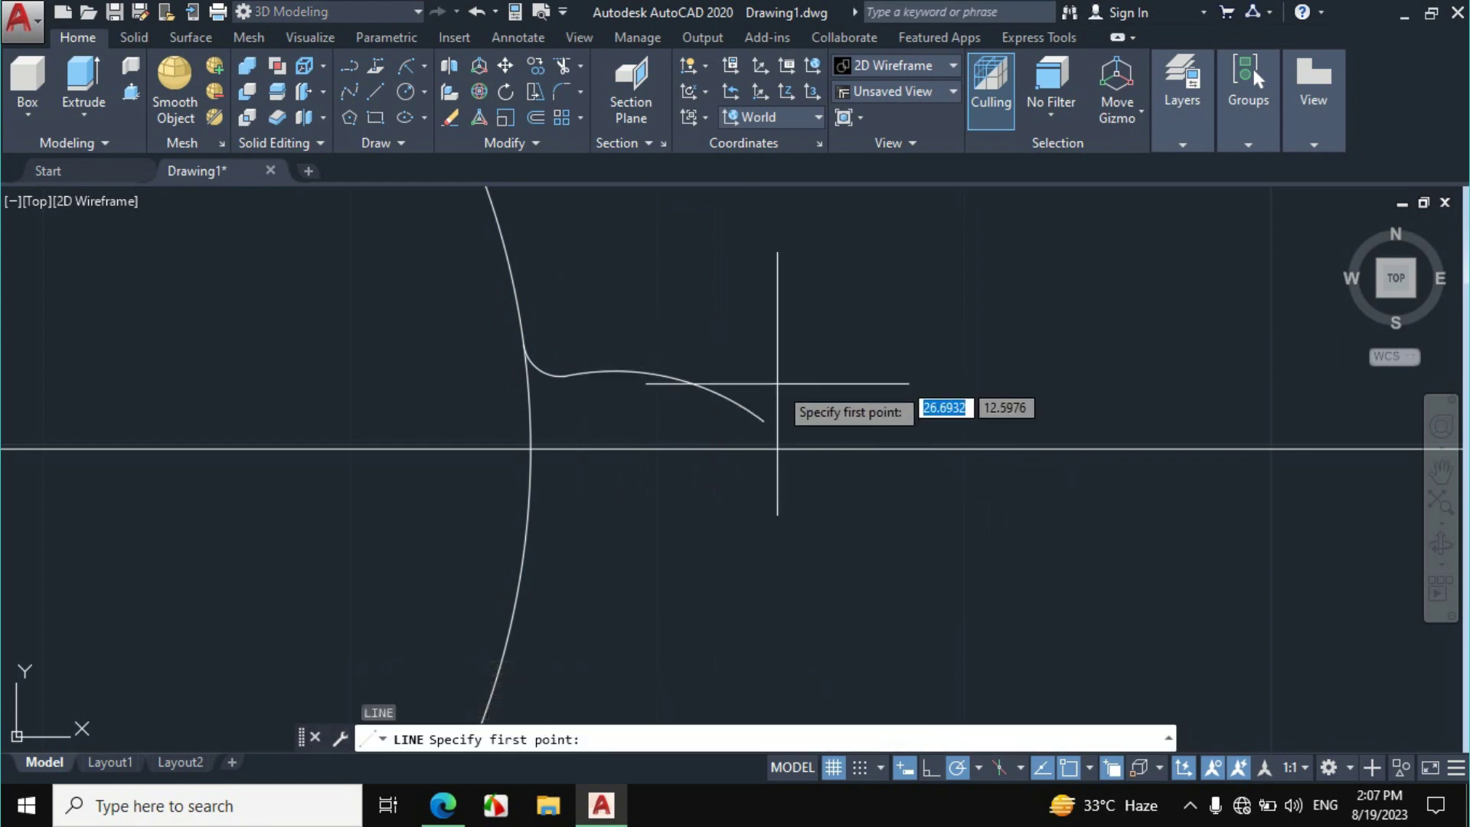
# Close the half-tooth with a short perpendicular line from the flank end to the centreline
pyautogui.click(764, 421)
pyautogui.scroll(2, 761, 447)
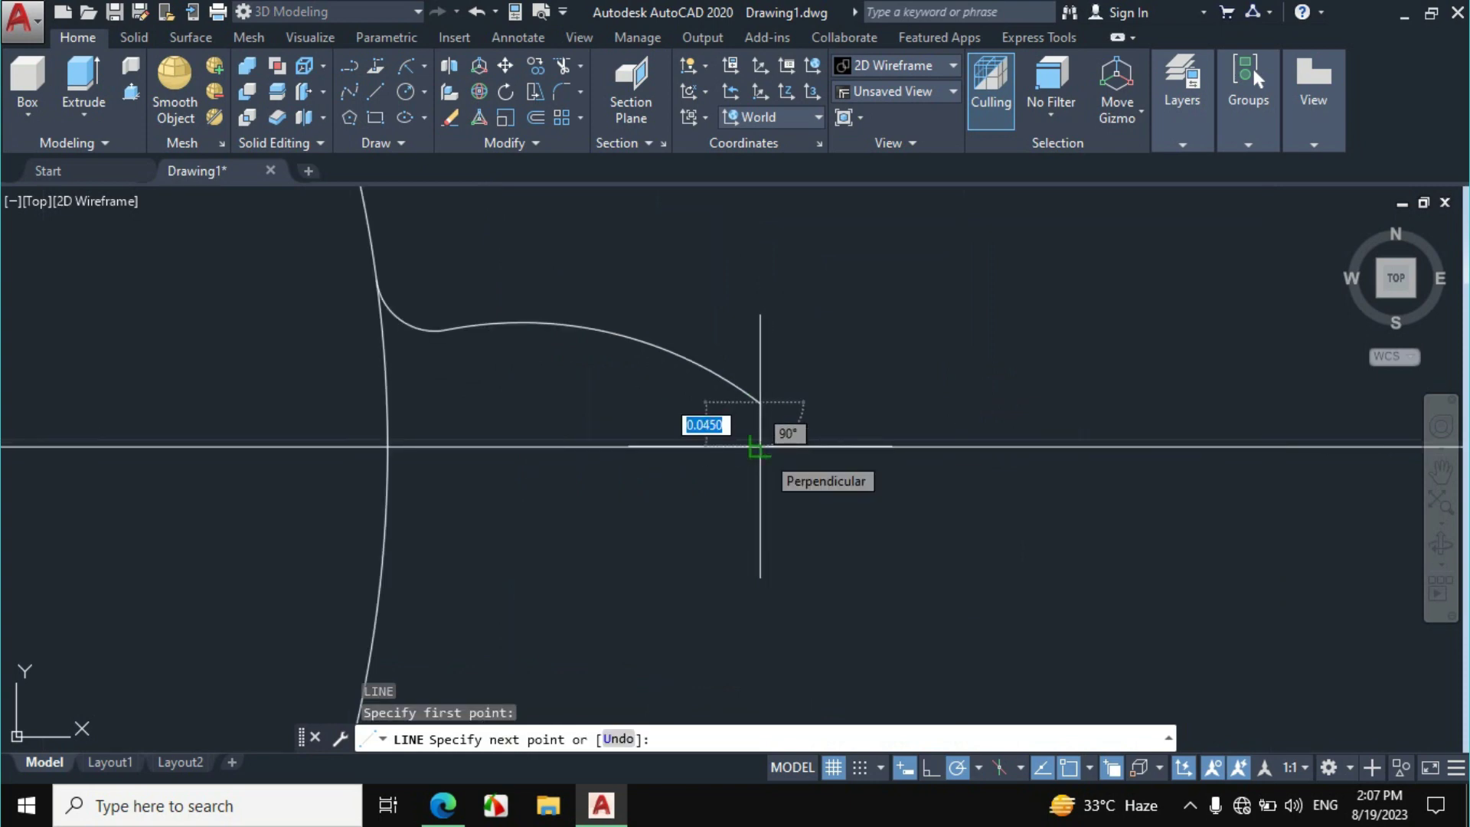
pyautogui.click(760, 447)
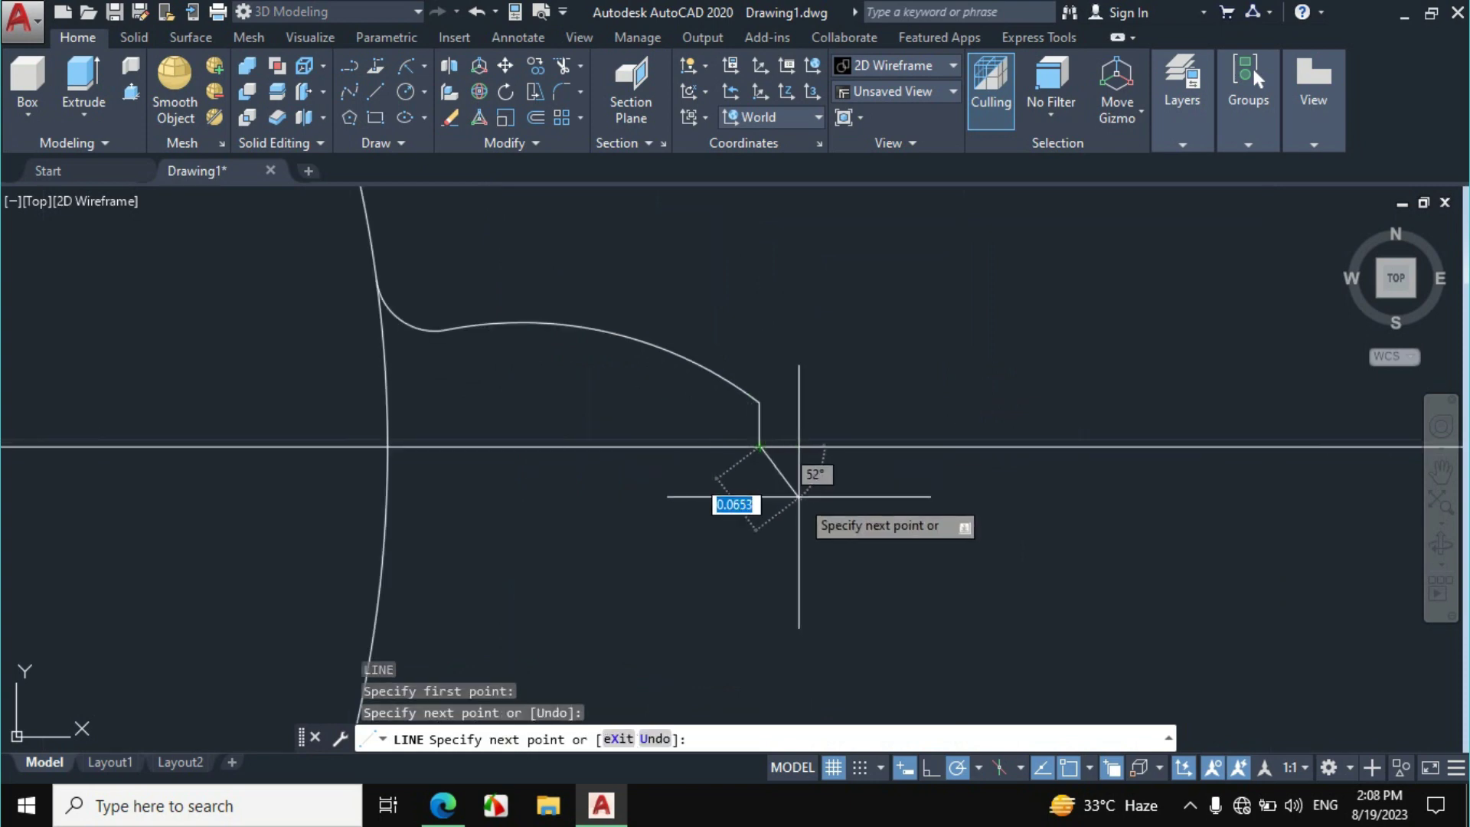
pyautogui.press('Escape')
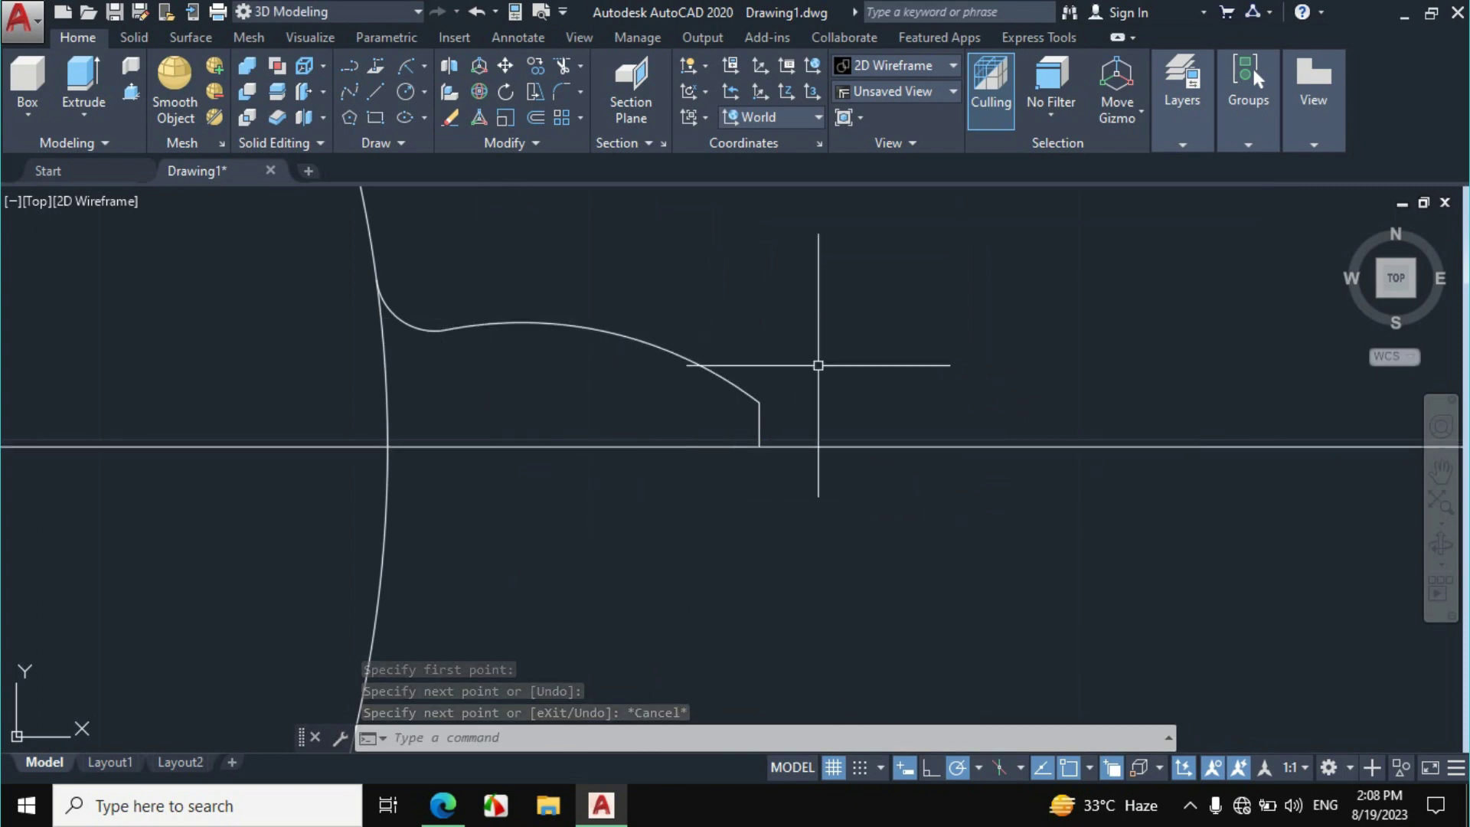
# Mirror the half-tooth about the horizontal centreline, keeping the original, to form a full tooth
pyautogui.click(824, 343)
pyautogui.click(530, 409)
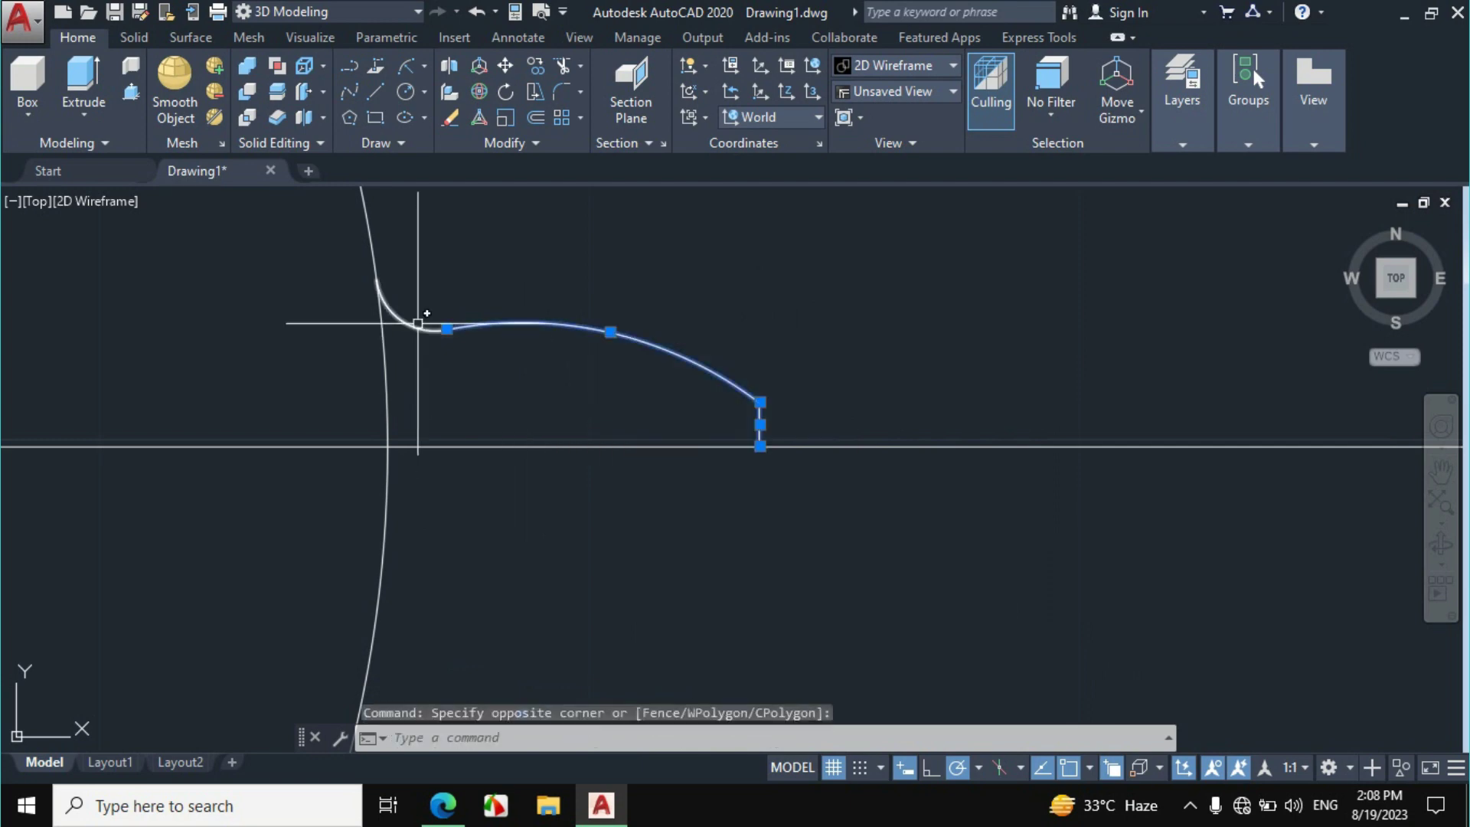
pyautogui.click(429, 310)
pyautogui.click(419, 367)
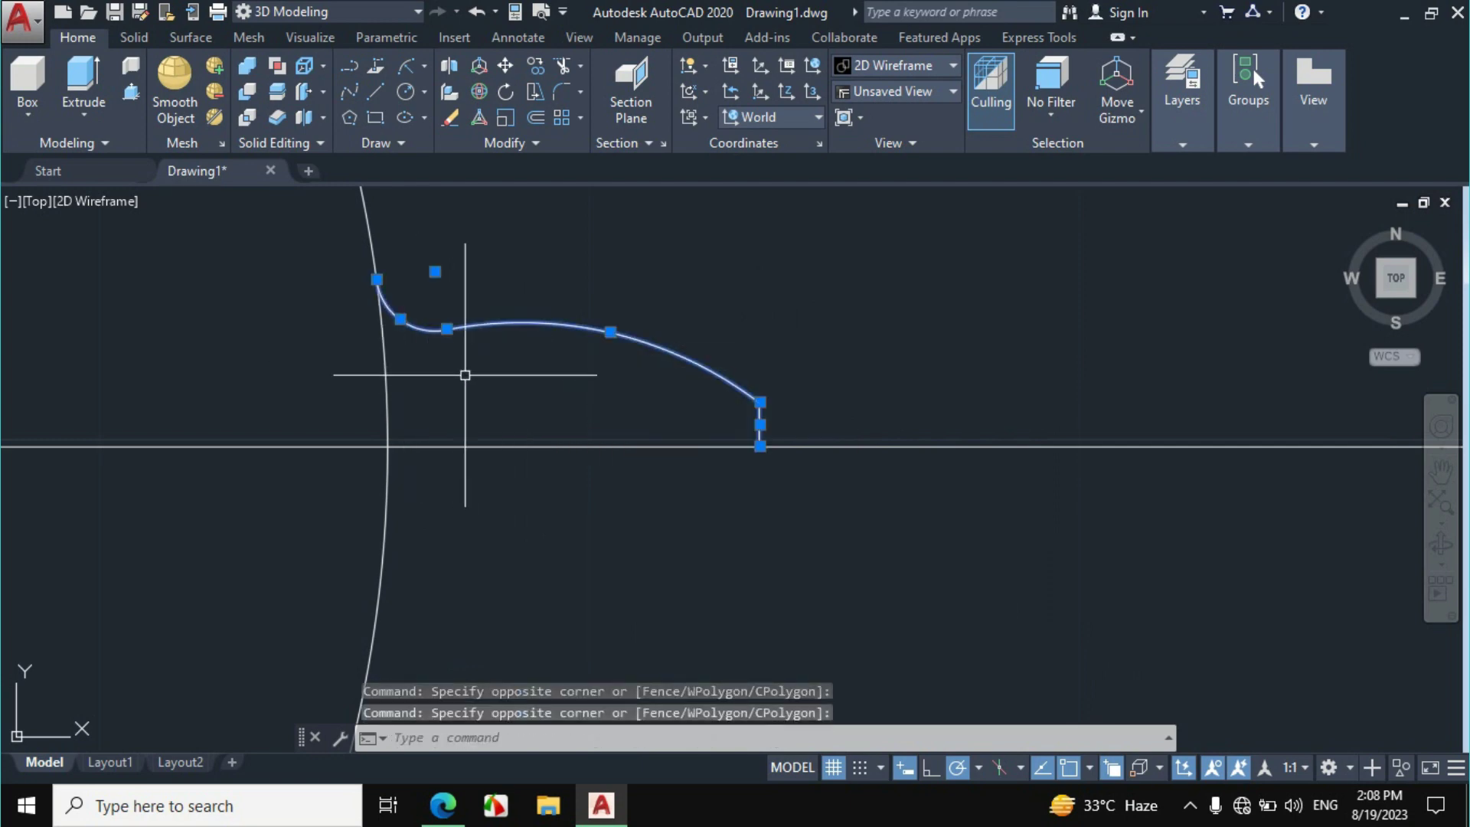
pyautogui.write('mi')
pyautogui.press('Return')
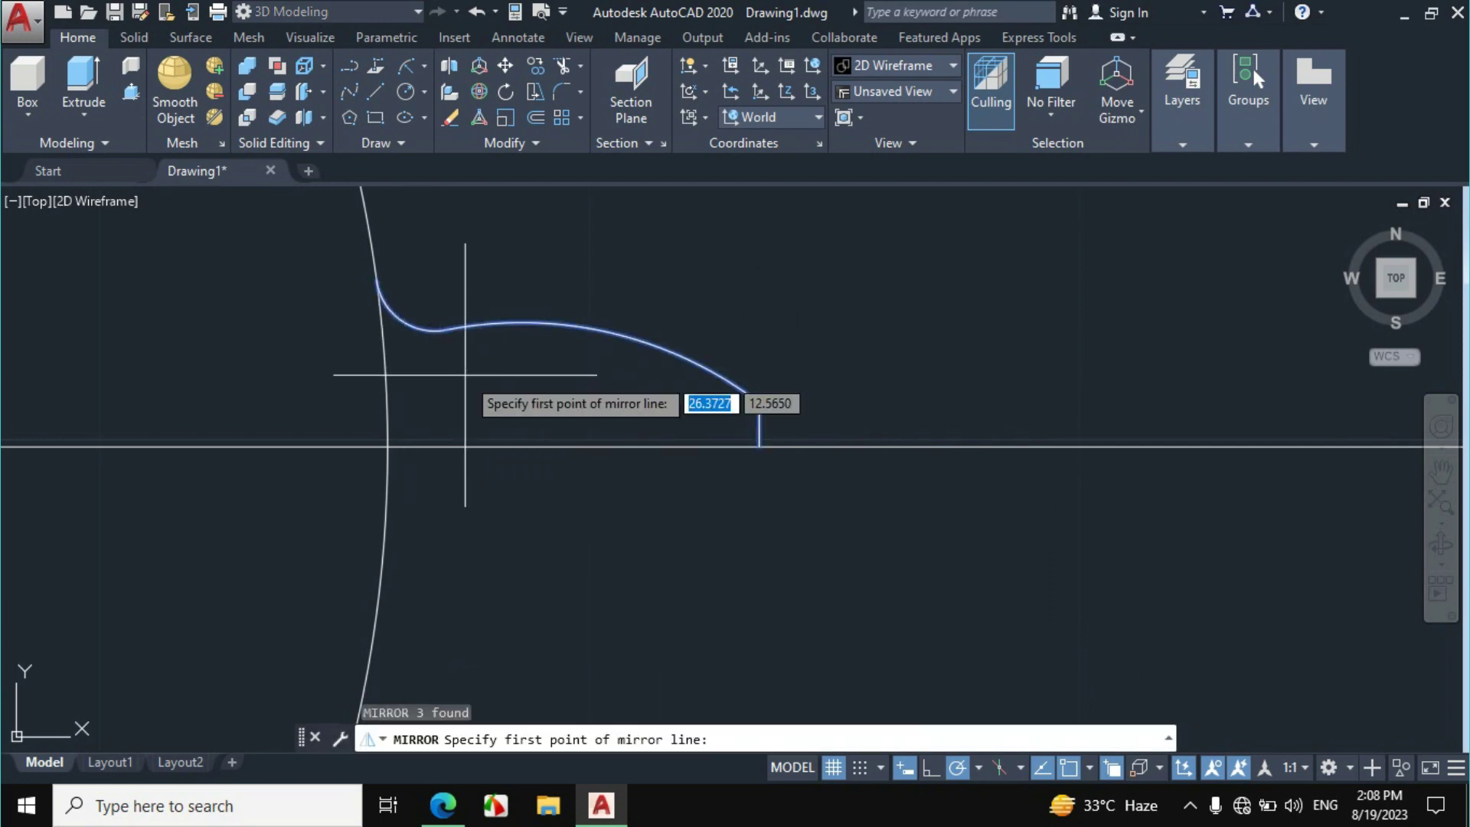
pyautogui.click(387, 446)
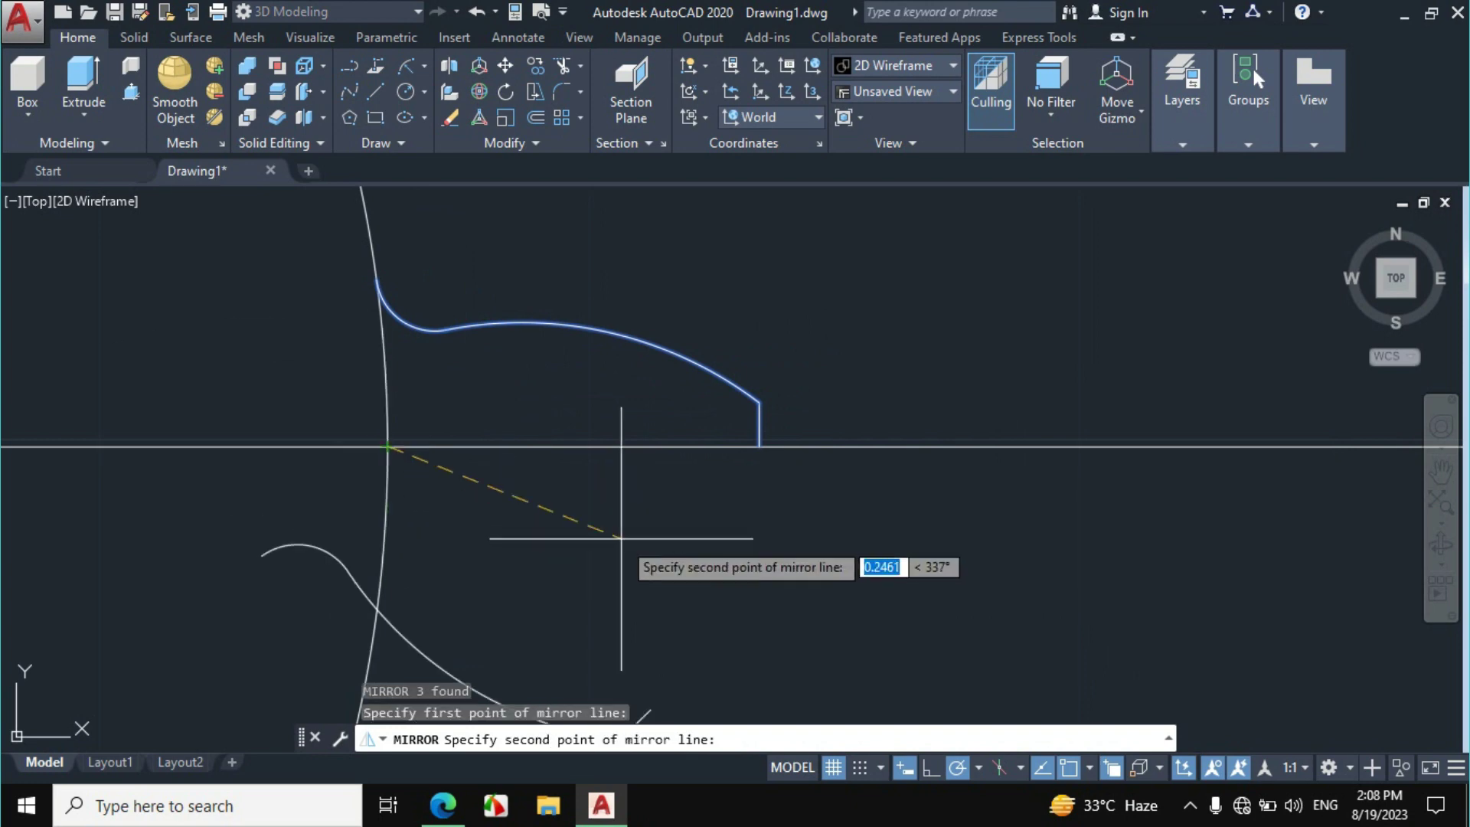
pyautogui.click(758, 447)
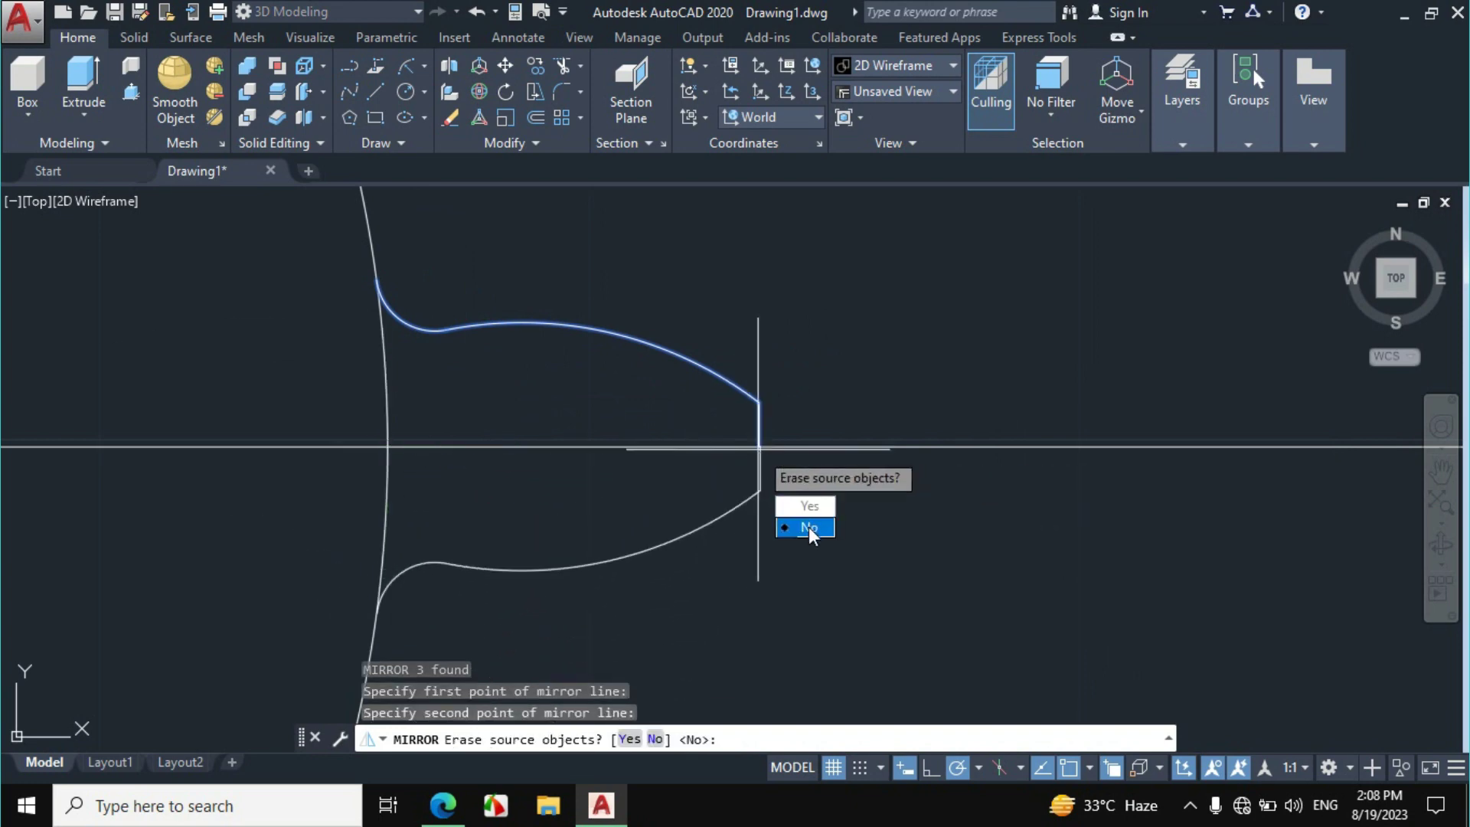
pyautogui.click(807, 527)
pyautogui.scroll(-1, 757, 450)
pyautogui.scroll(-1, 788, 492)
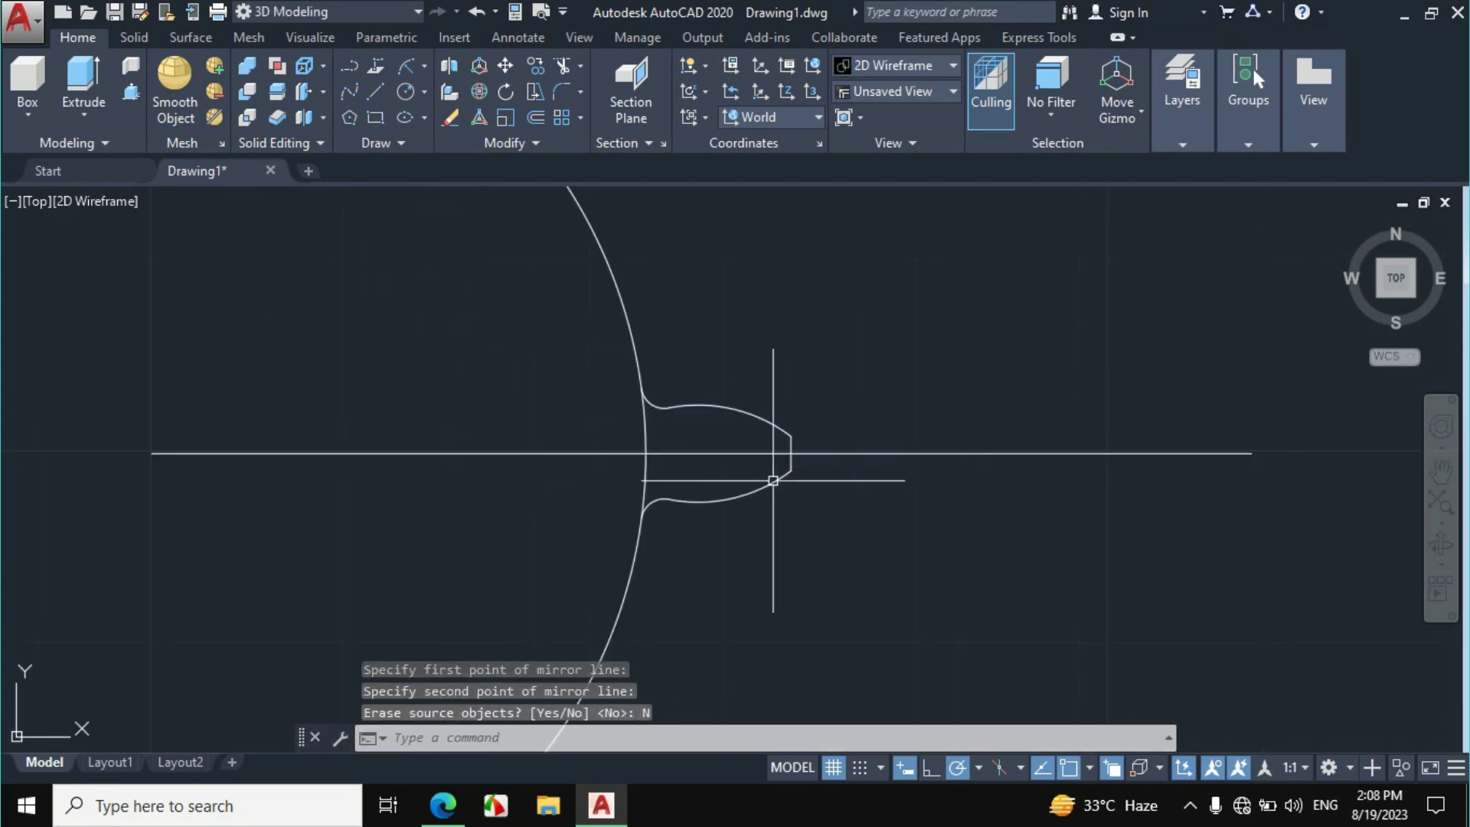
pyautogui.scroll(-3, 743, 463)
pyautogui.scroll(-2, 751, 467)
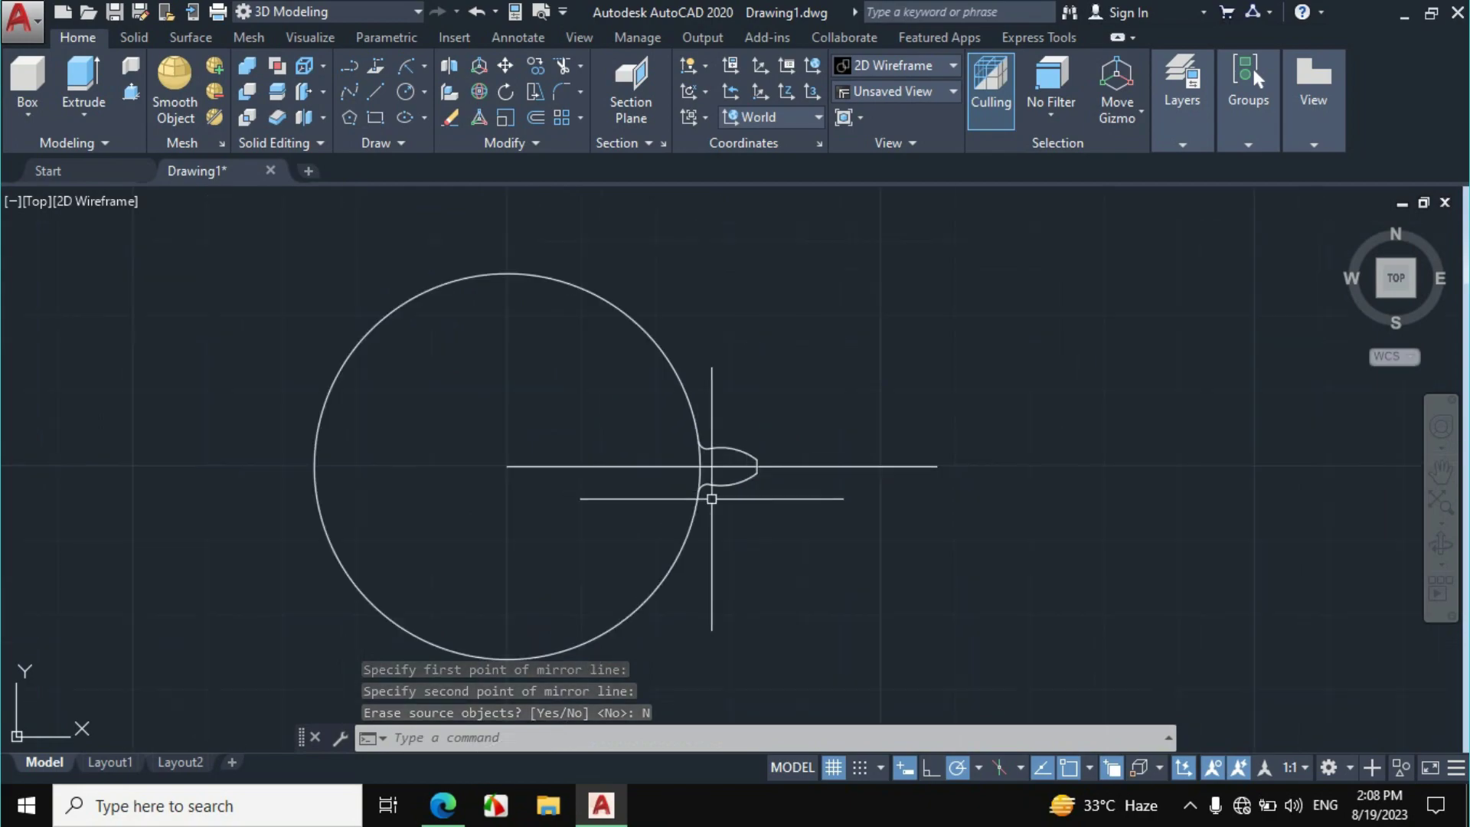
pyautogui.click(444, 805)
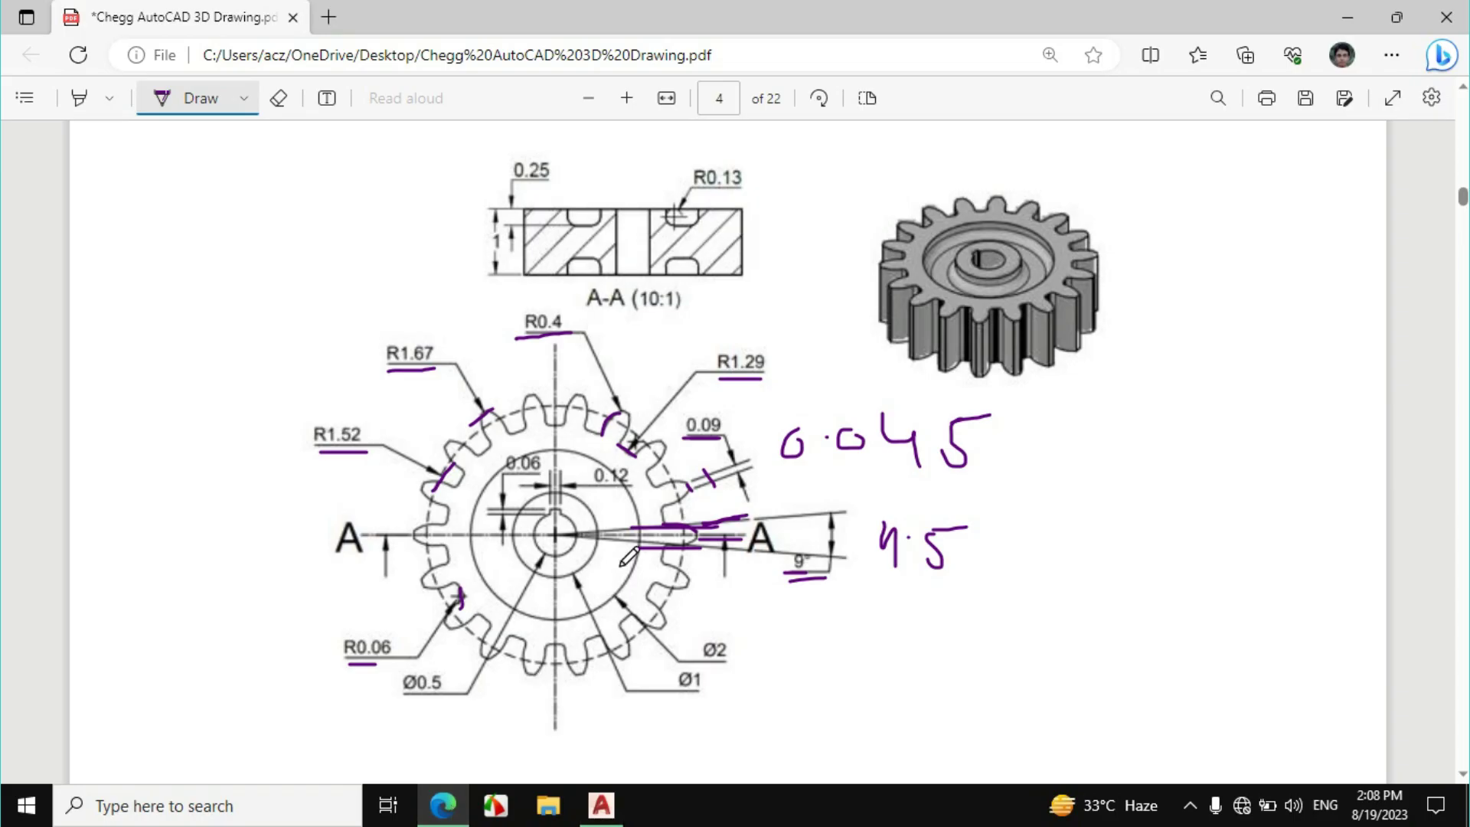
# Erase the horizontal construction line, leaving the root circle with one complete tooth
pyautogui.click(602, 805)
pyautogui.click(876, 465)
pyautogui.click(837, 509)
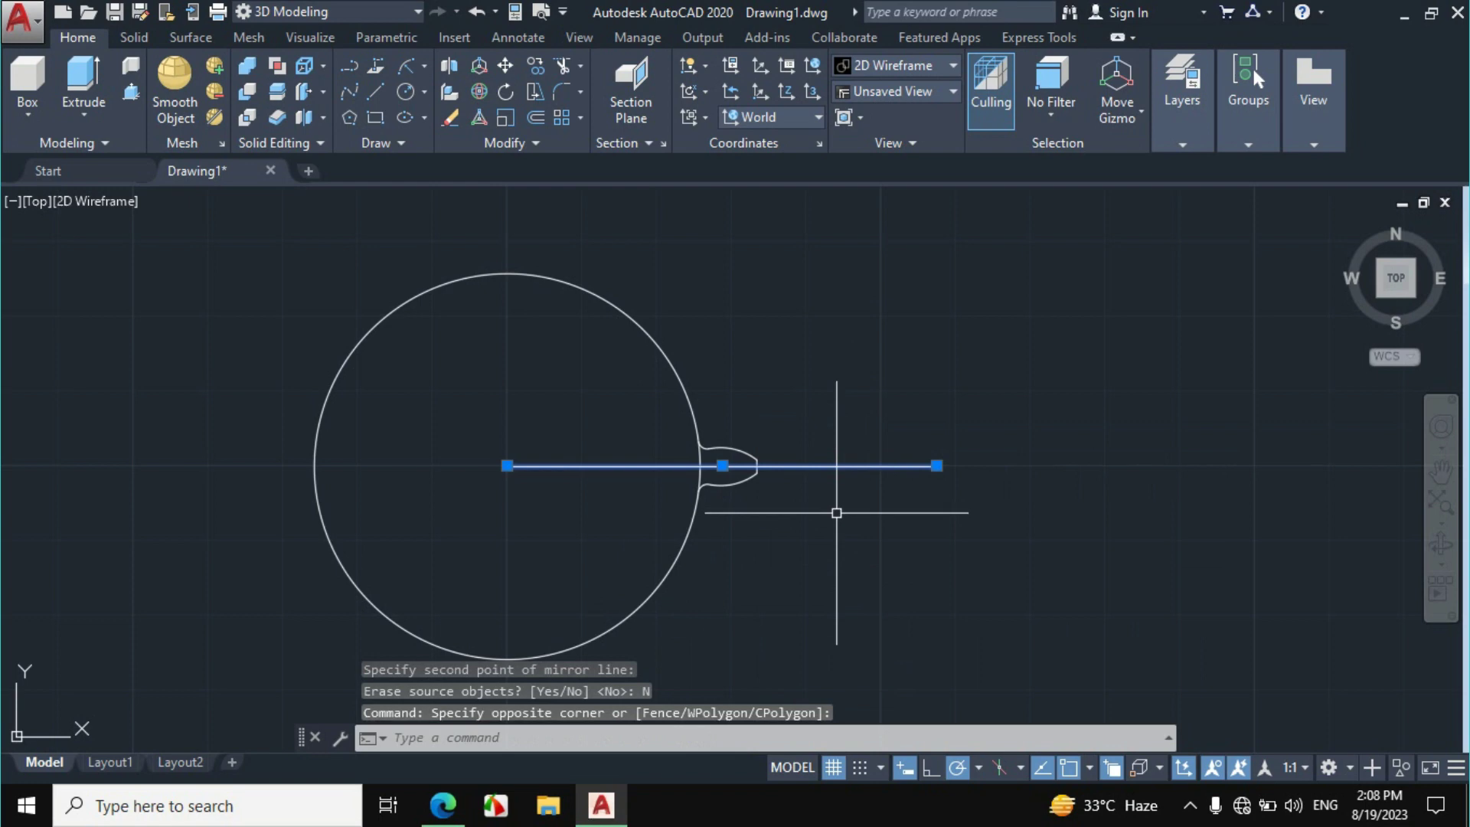
pyautogui.write('E')
pyautogui.press('Return')
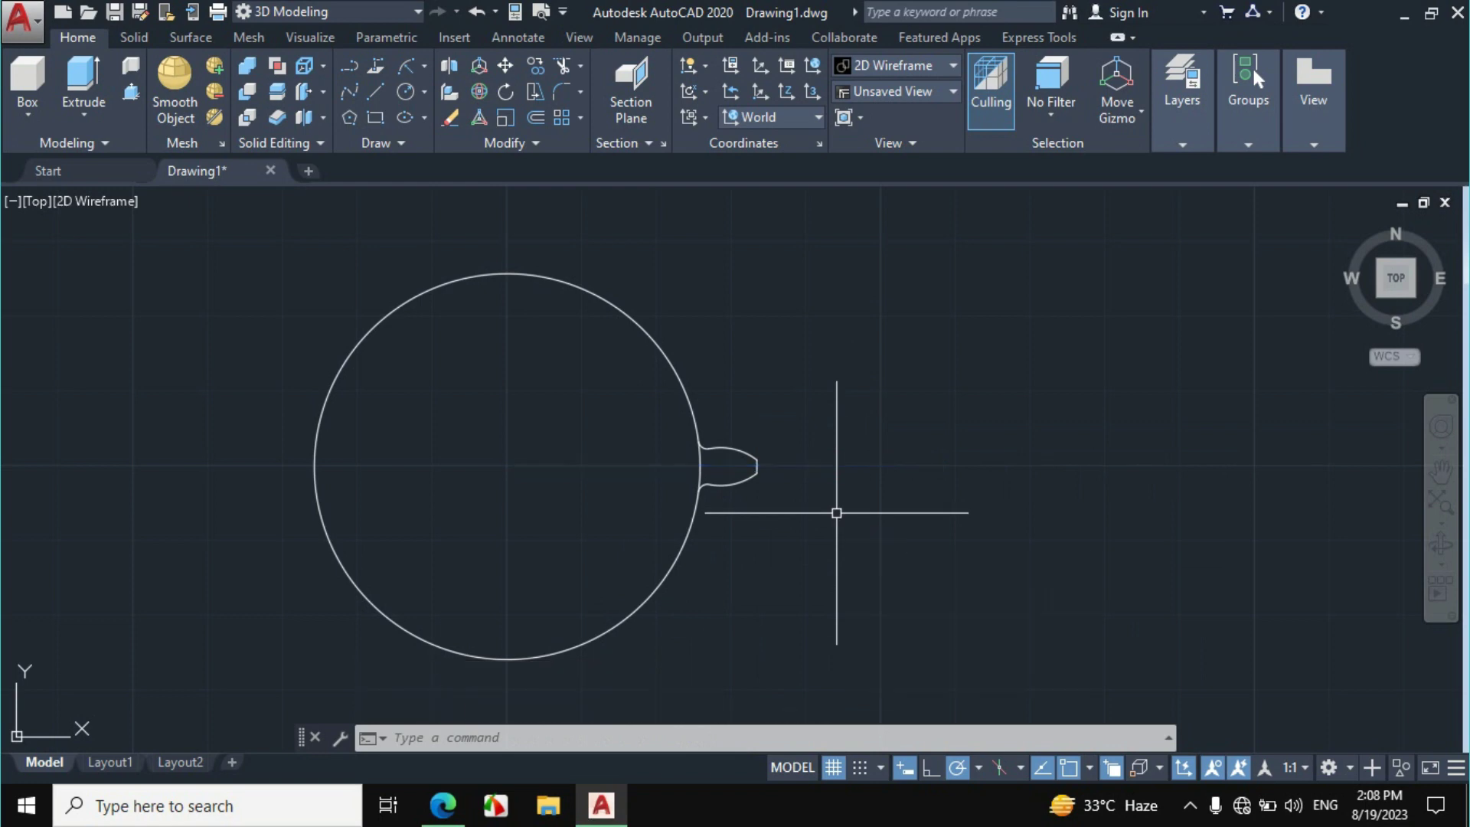
pyautogui.click(442, 804)
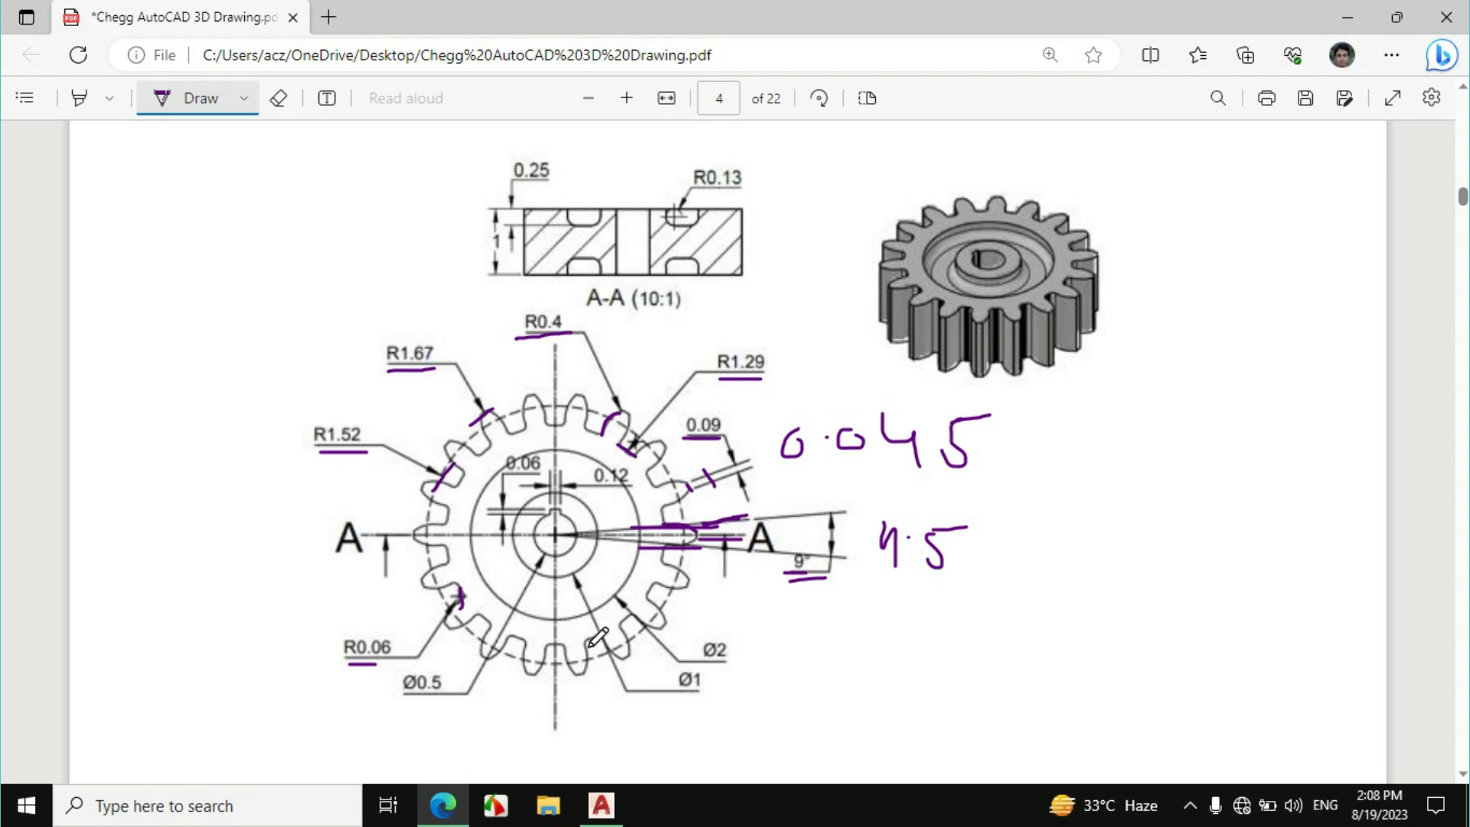
pyautogui.click(601, 805)
# Polar-array the tooth outline 18 times around the circle centre, 20° apart
pyautogui.click(808, 423)
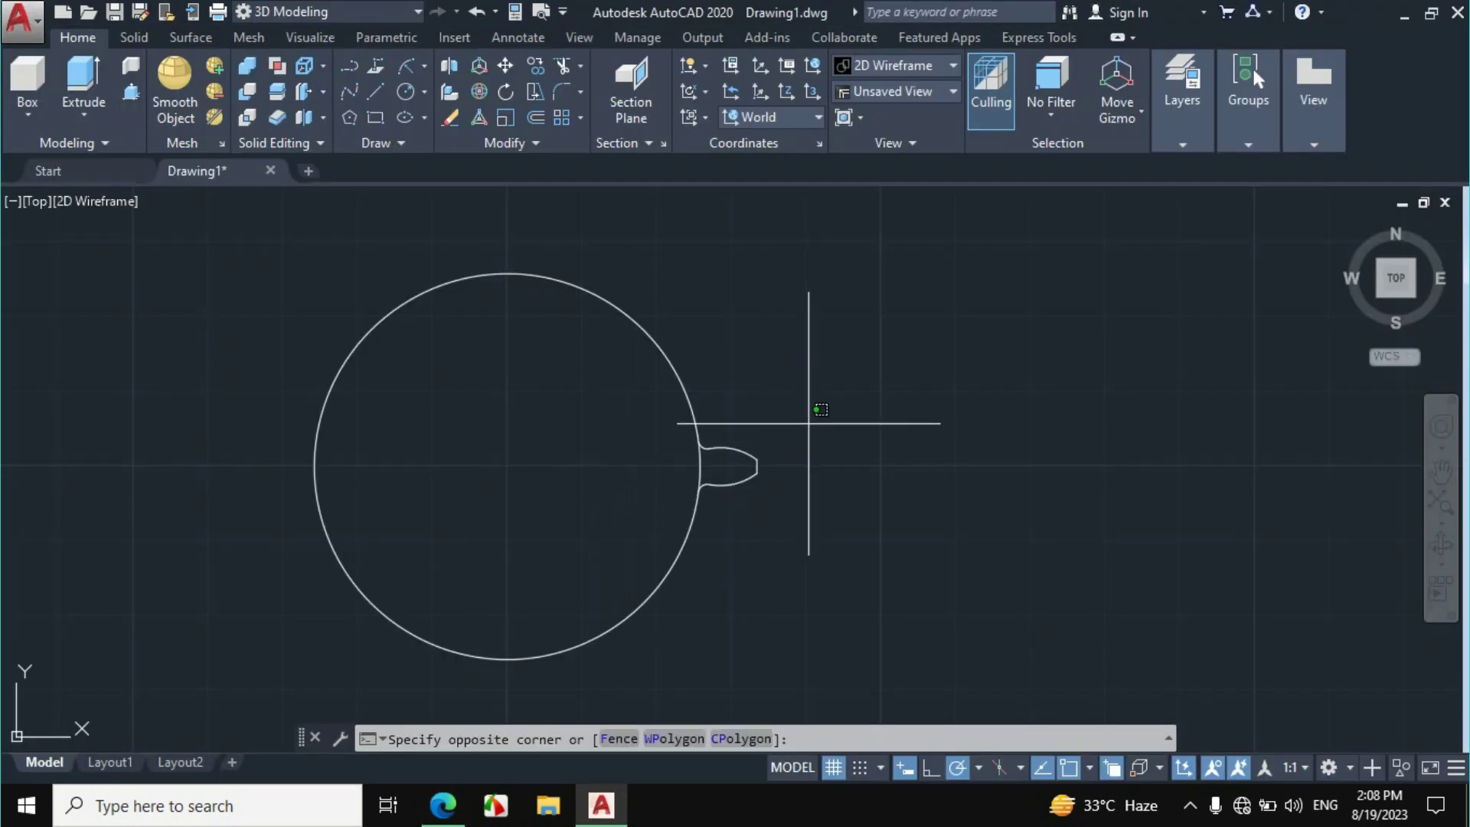
pyautogui.click(715, 520)
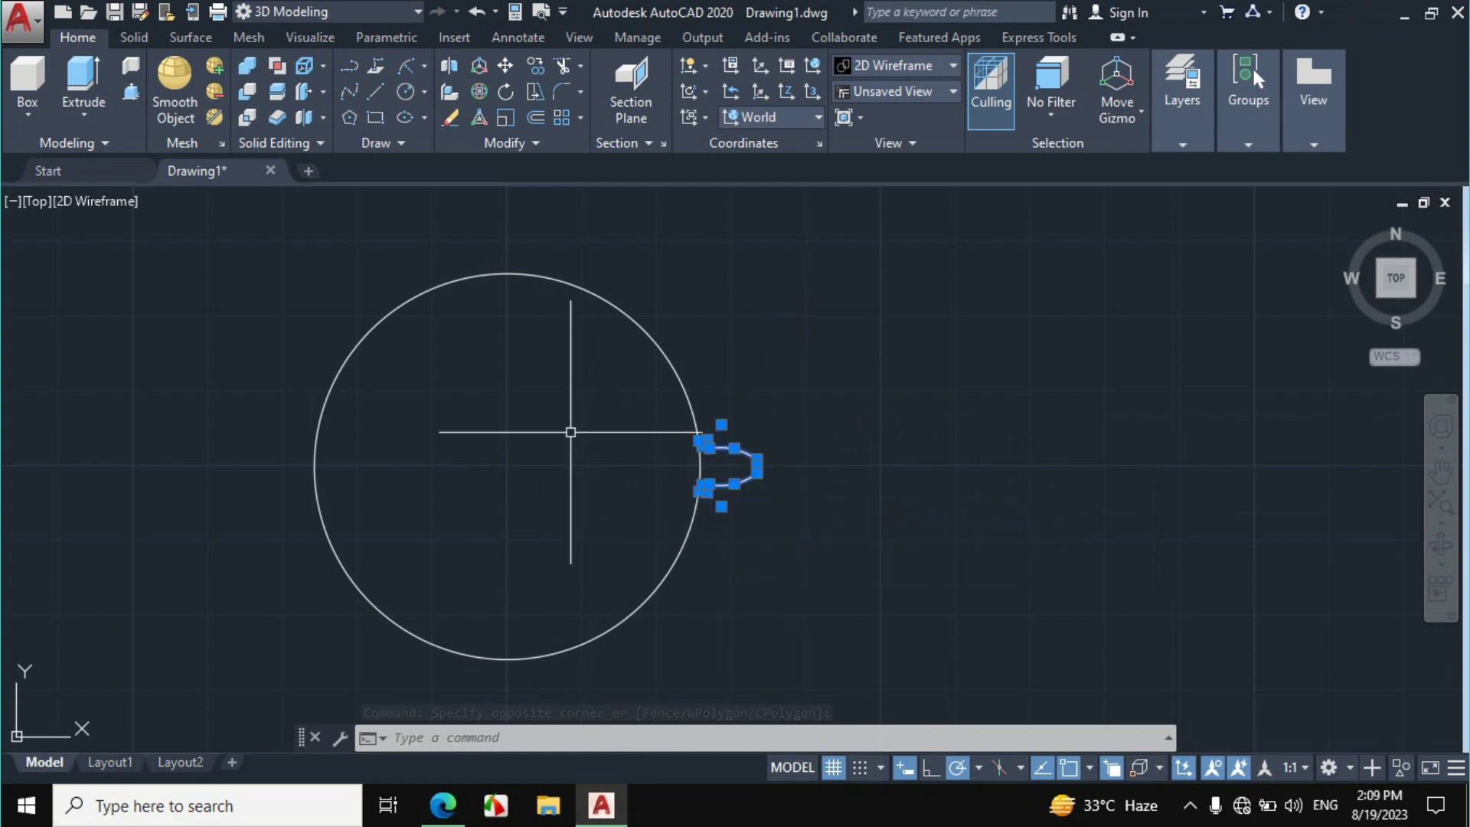
pyautogui.write('Ar')
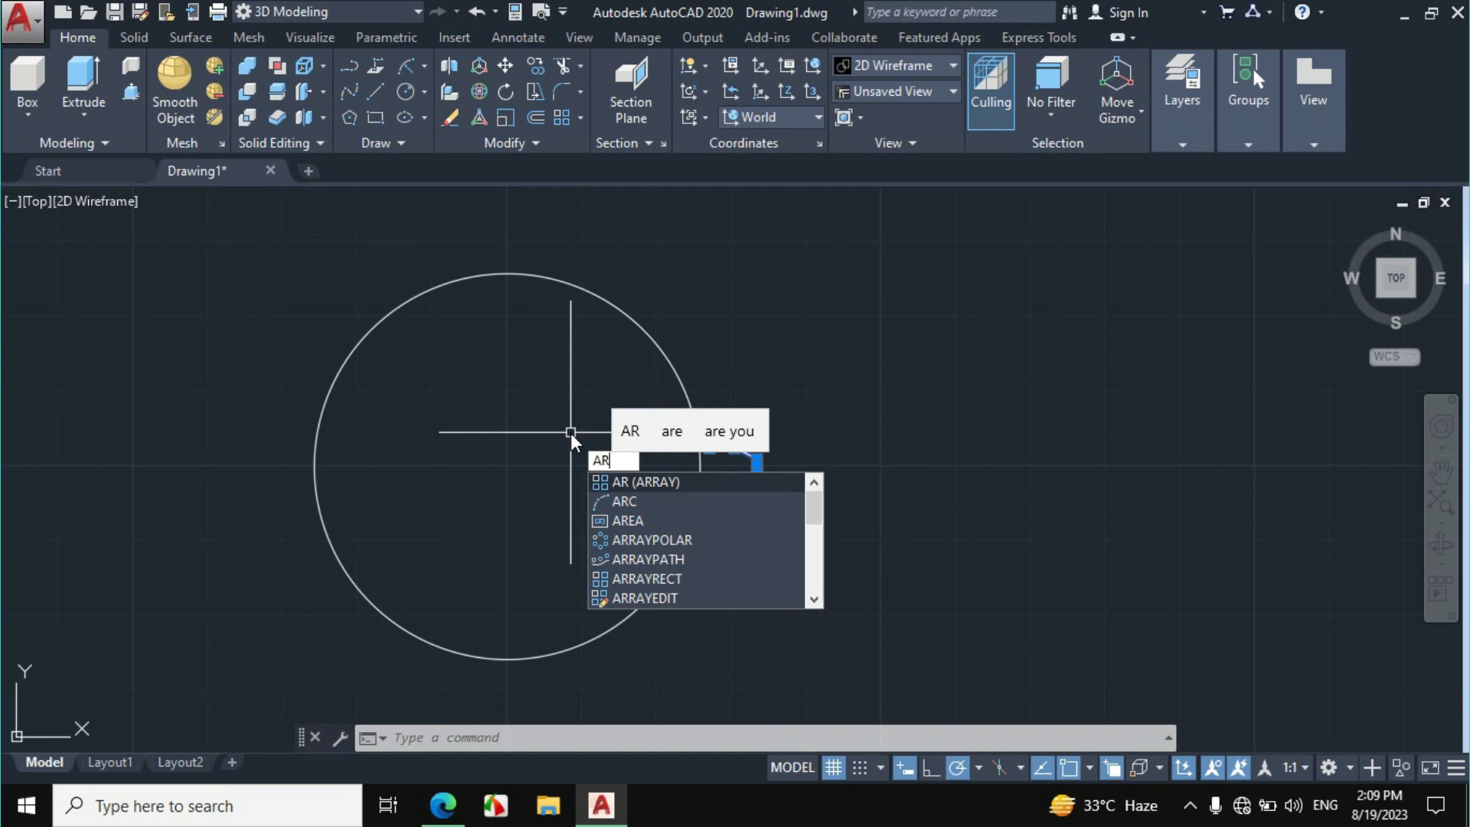
pyautogui.press('Return')
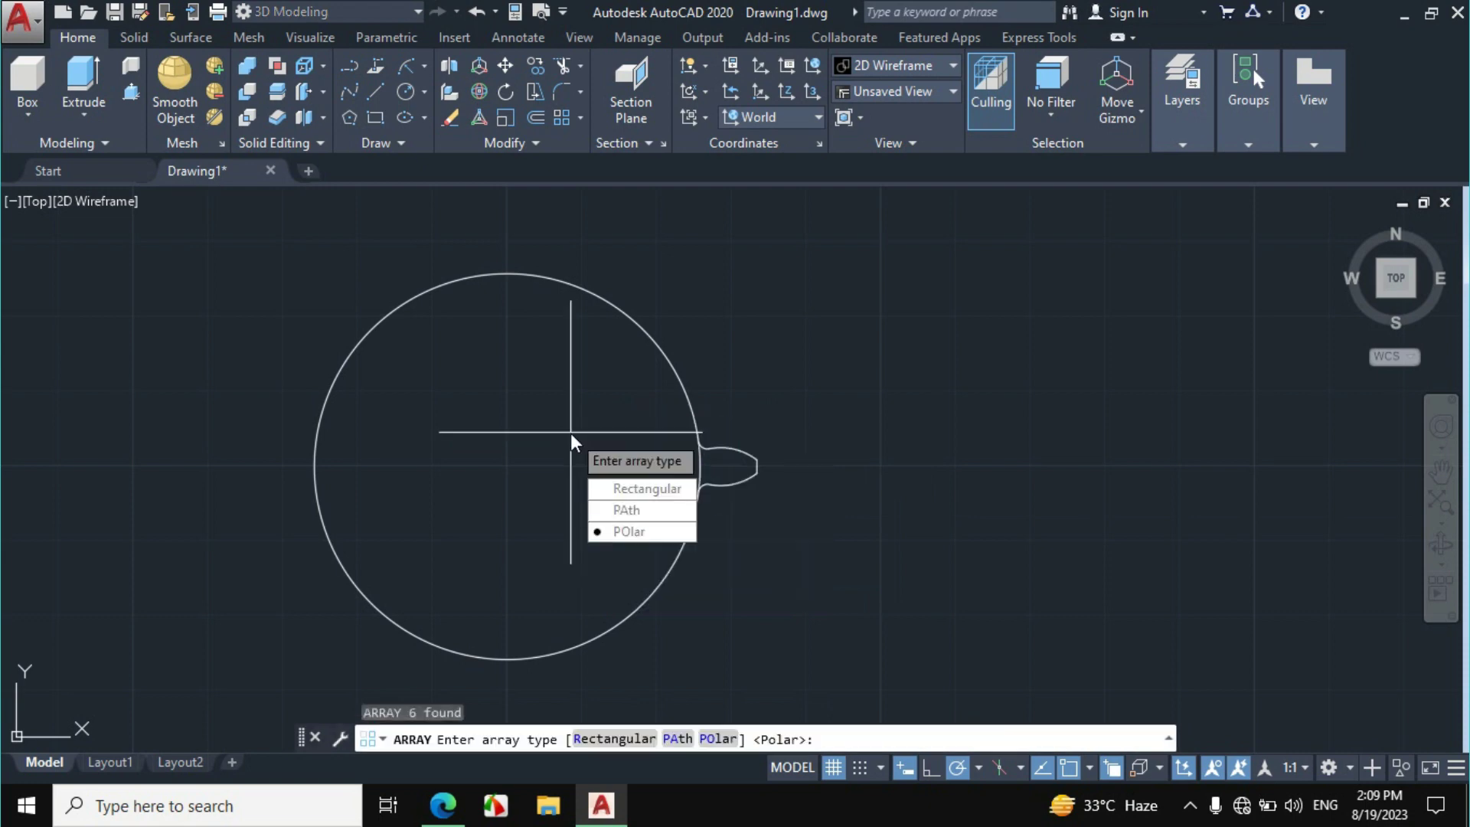
pyautogui.click(626, 530)
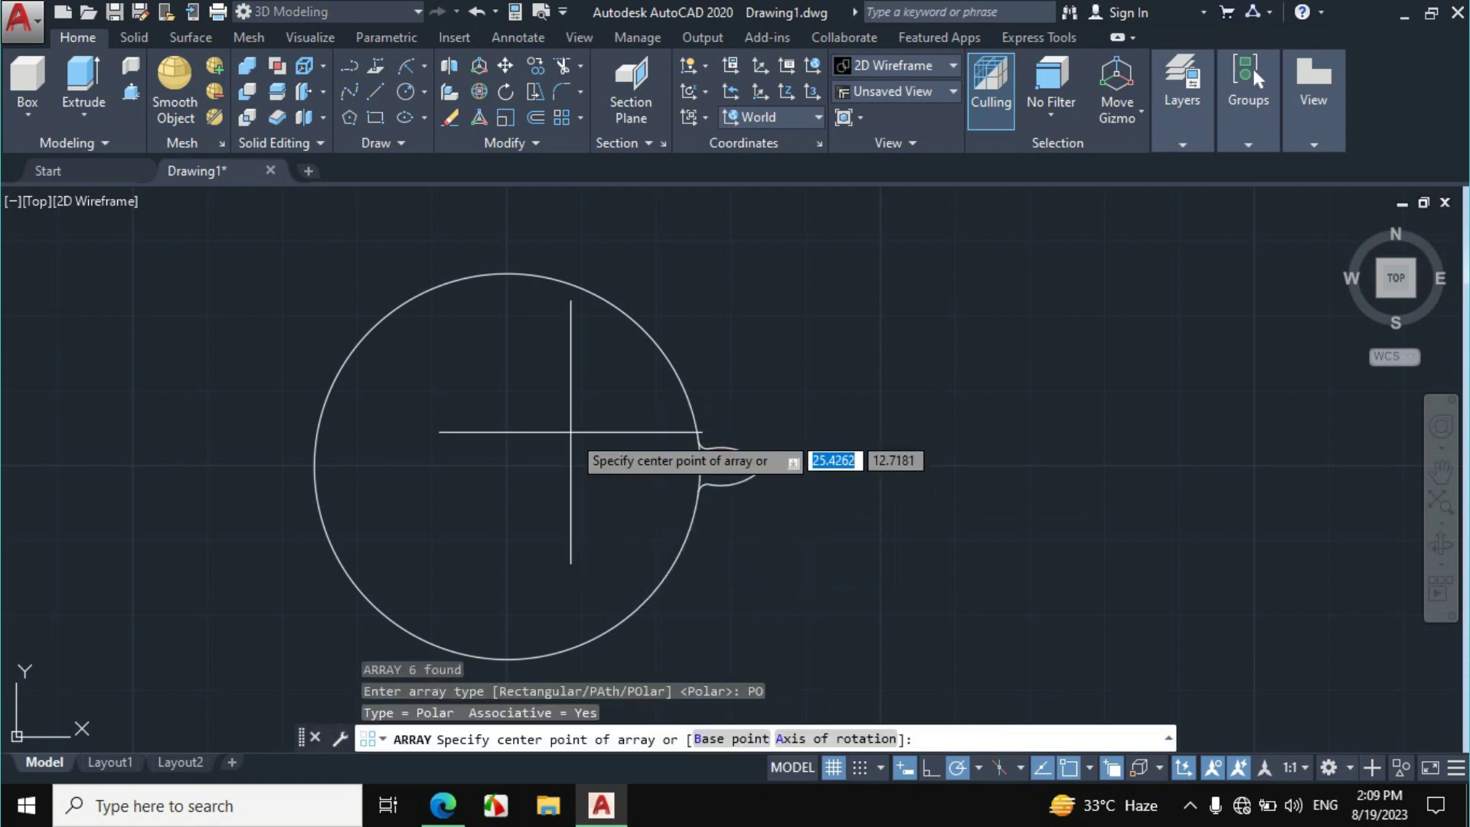
pyautogui.click(507, 465)
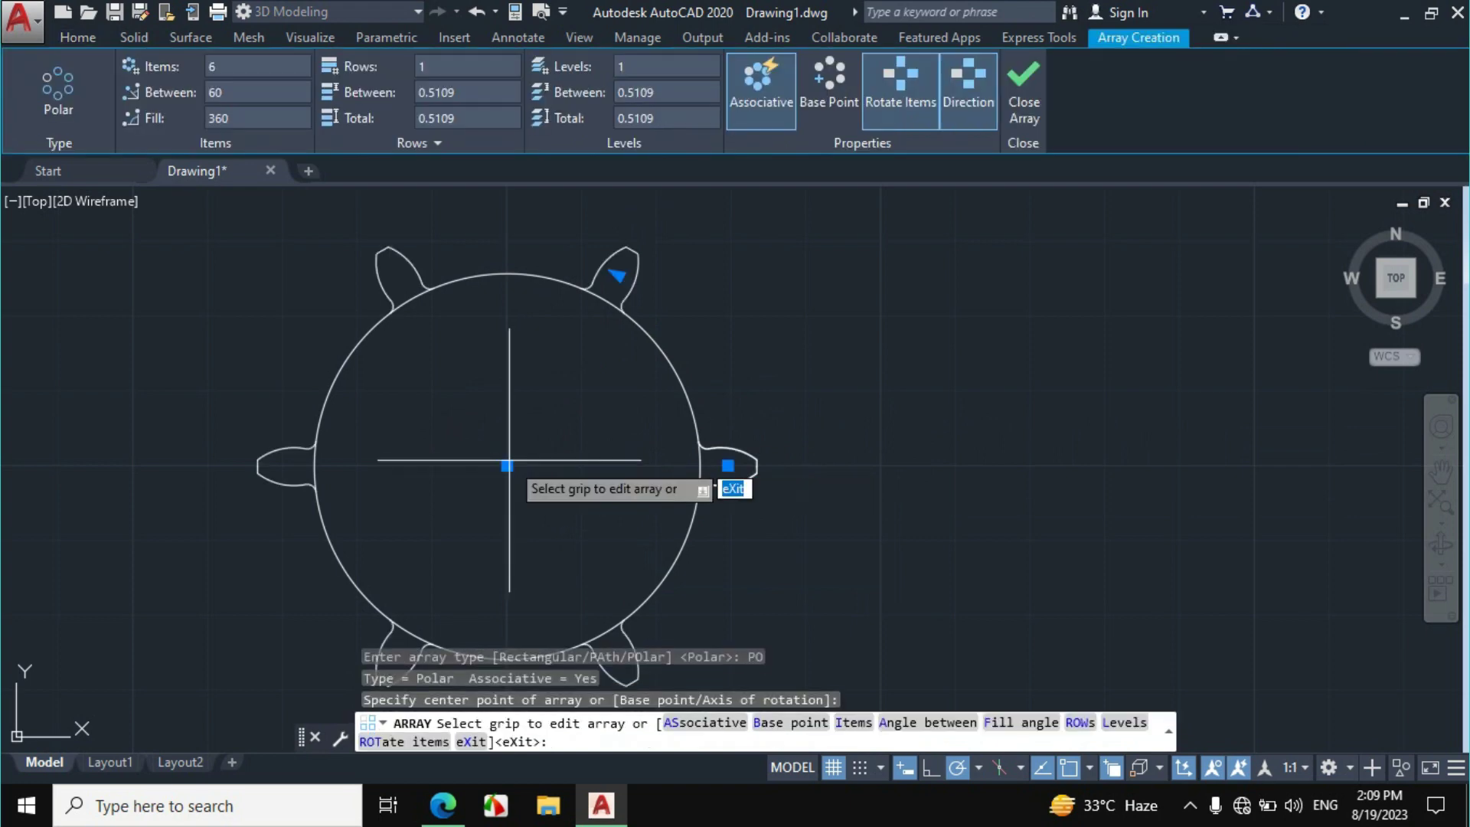
pyautogui.click(231, 66)
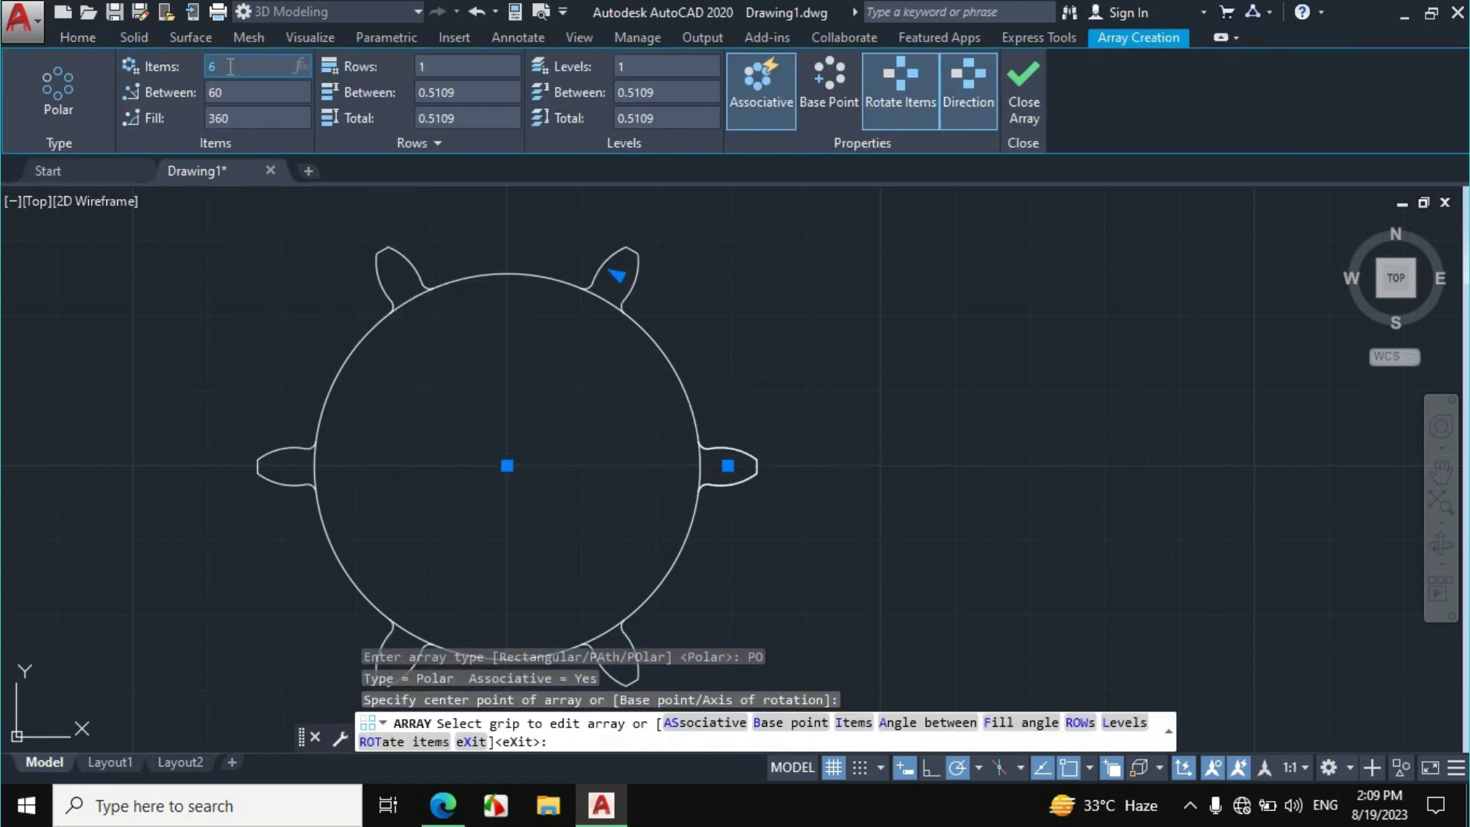
pyautogui.write('18')
pyautogui.press('Return')
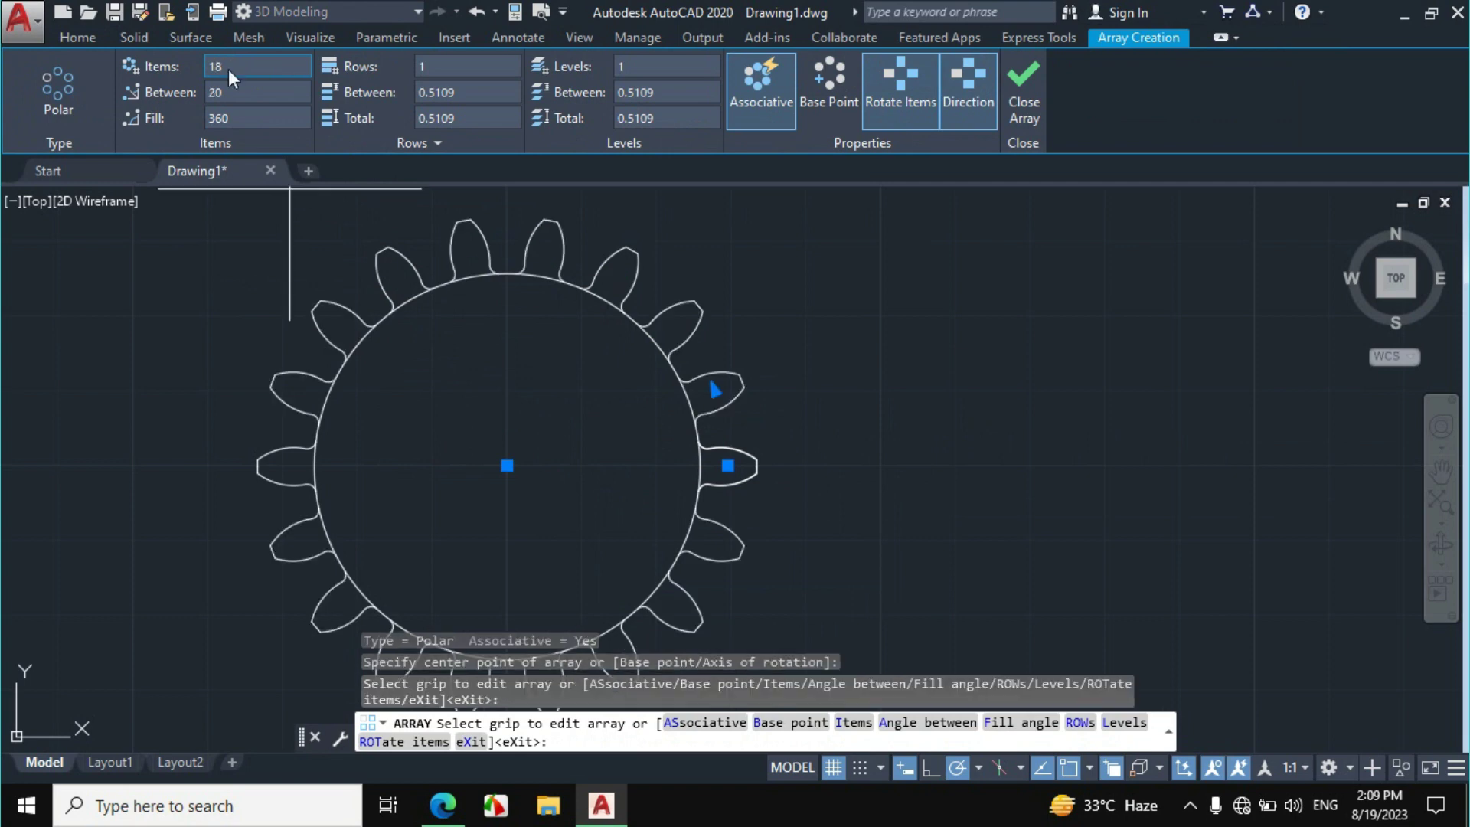
pyautogui.press('Escape')
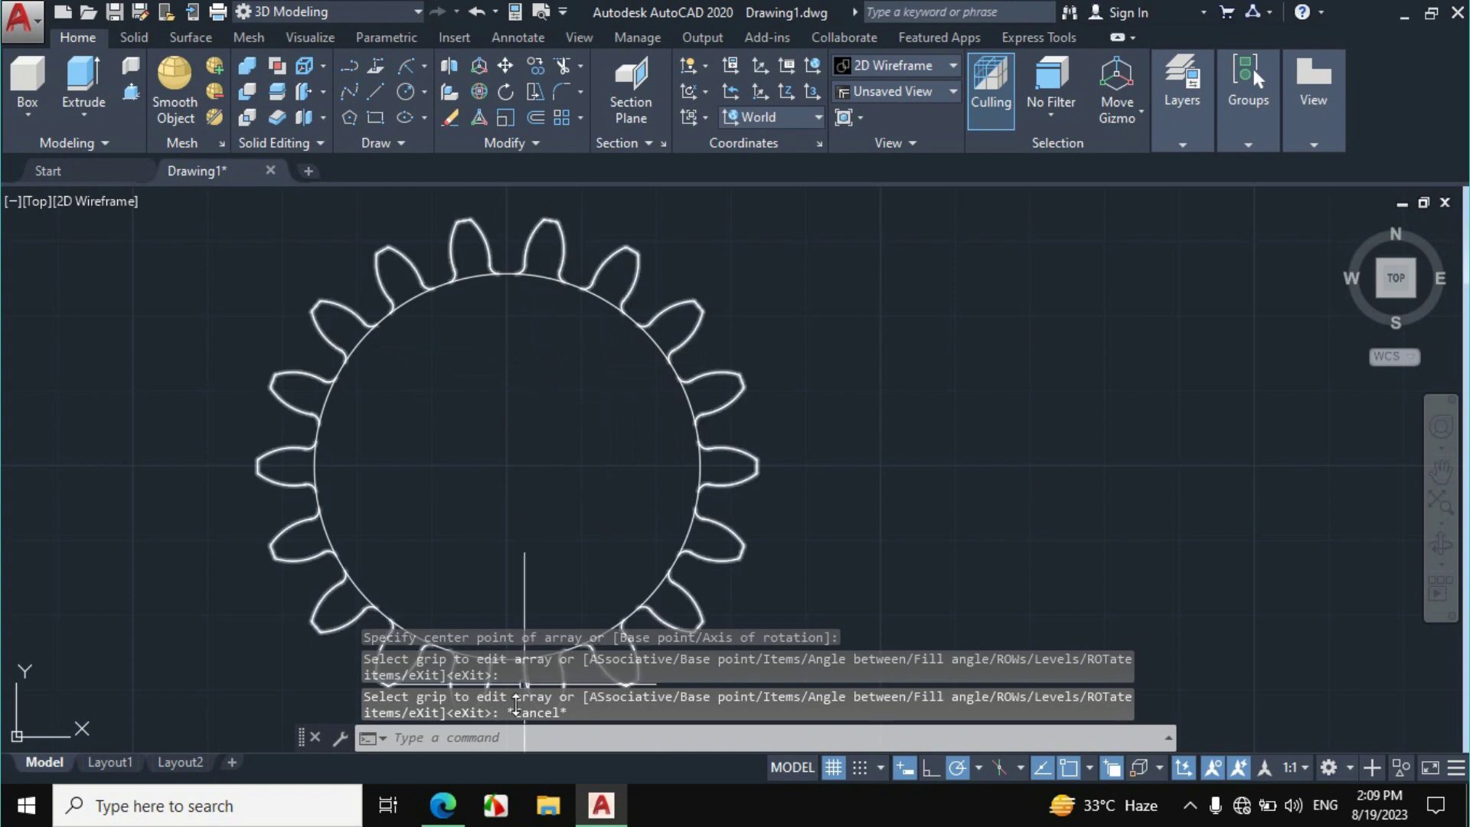
# Trim away the circle arcs inside the top and left teeth
pyautogui.click(444, 806)
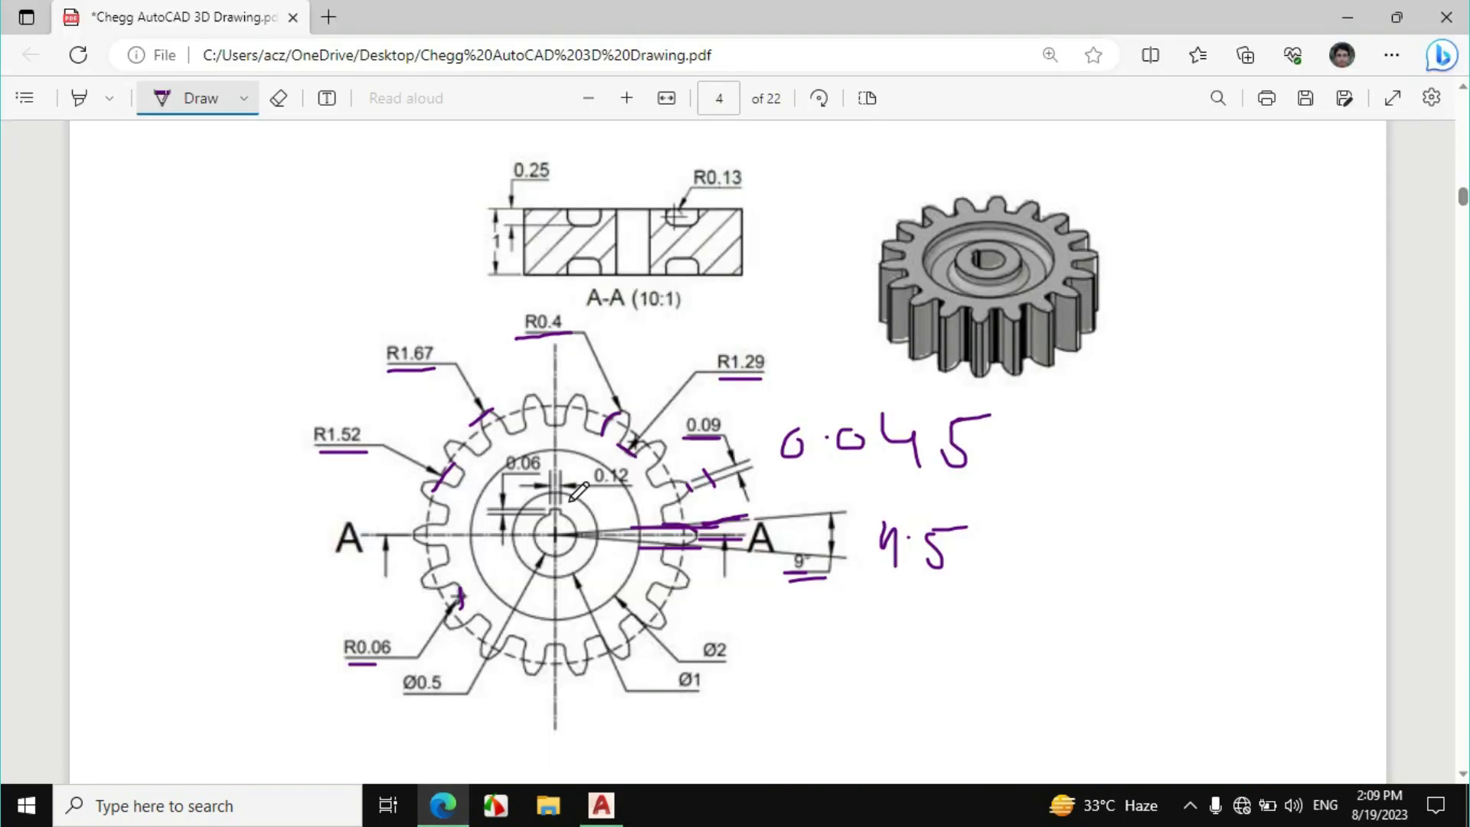
pyautogui.click(602, 806)
pyautogui.write('TR')
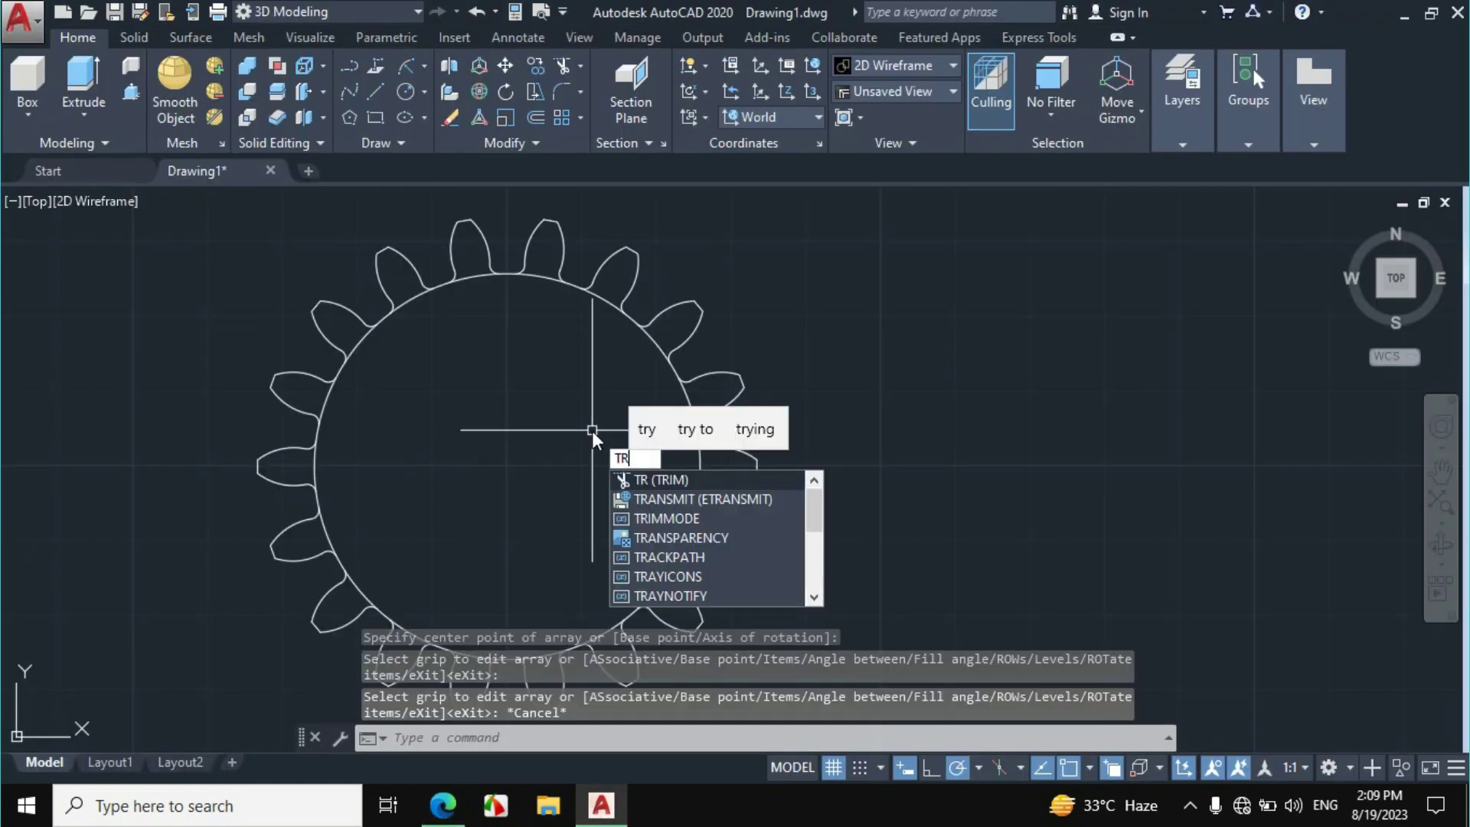
pyautogui.press('Return')
pyautogui.press('Return')
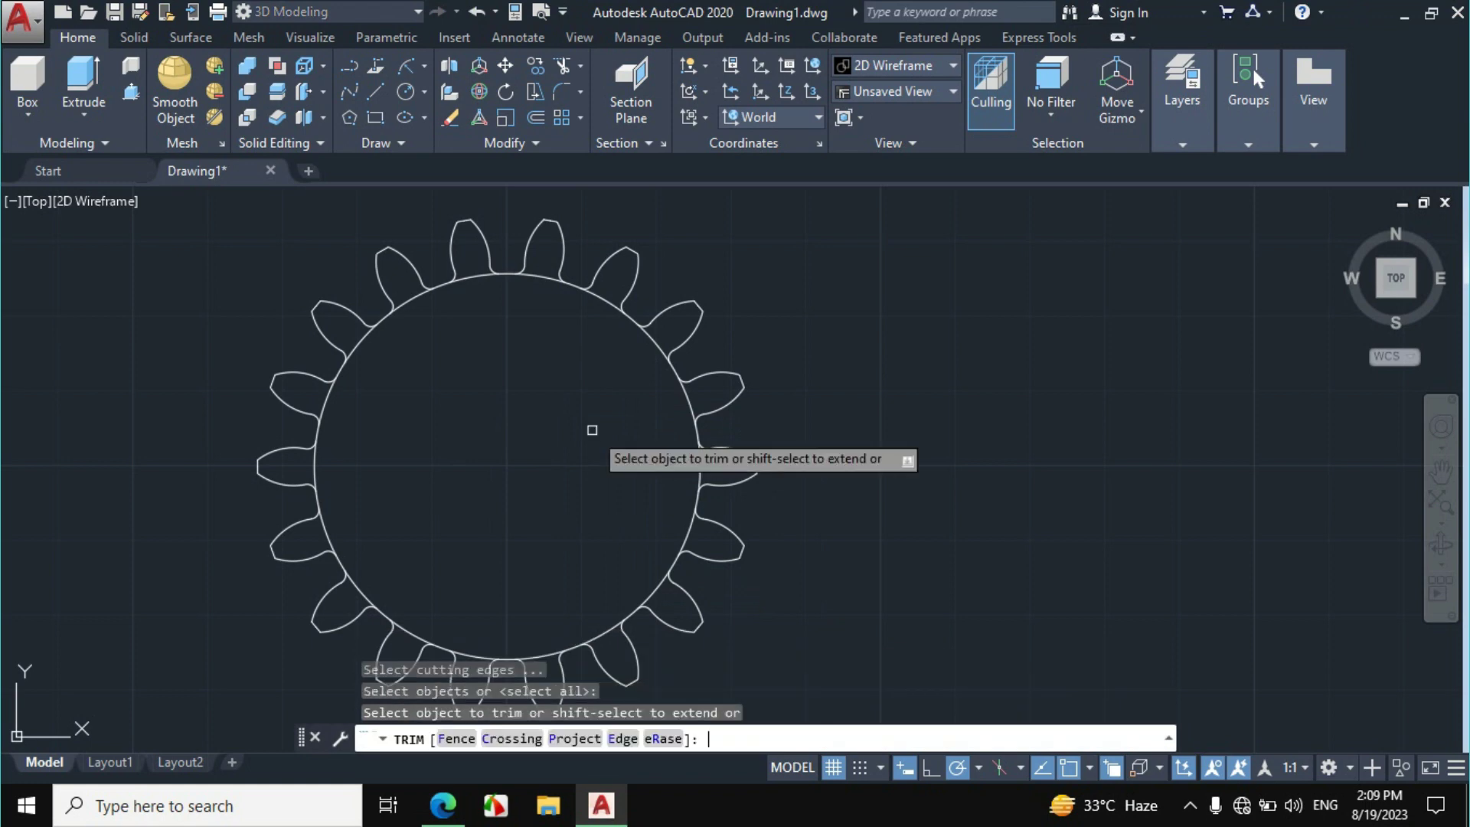
pyautogui.click(660, 348)
pyautogui.click(607, 301)
pyautogui.click(546, 277)
pyautogui.click(471, 278)
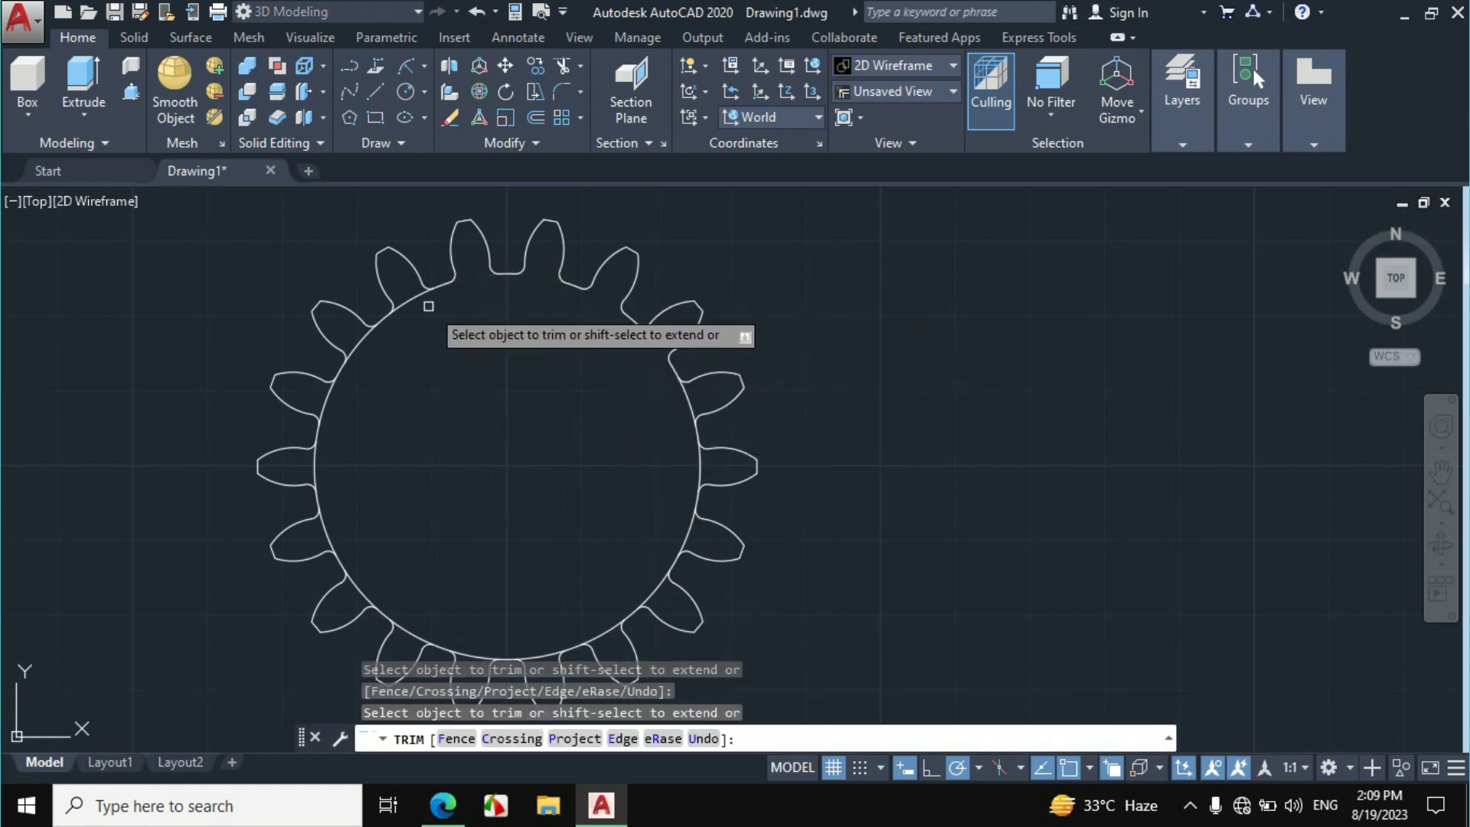
pyautogui.click(406, 301)
pyautogui.click(340, 364)
pyautogui.click(322, 415)
pyautogui.click(314, 468)
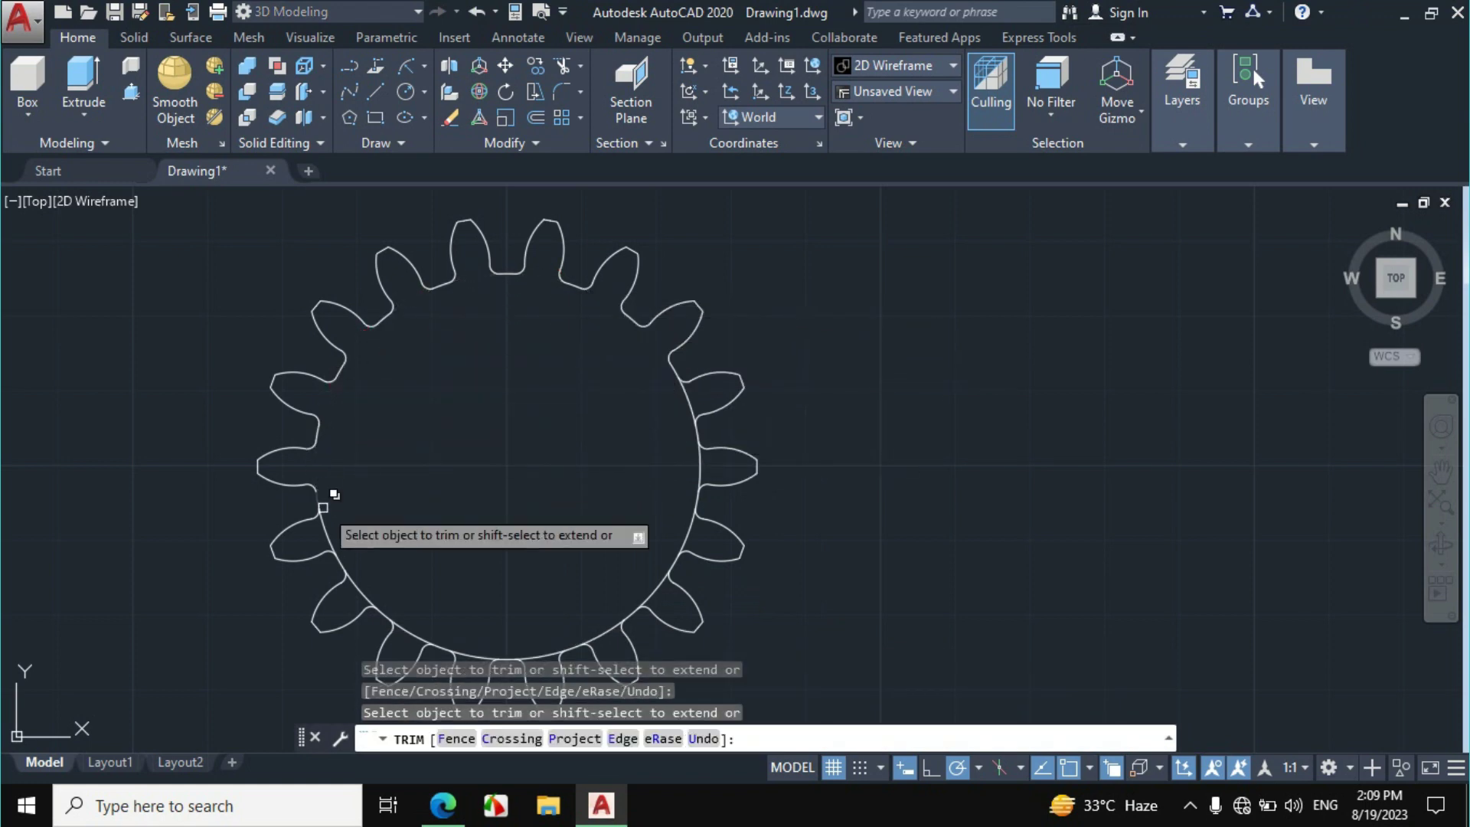
pyautogui.click(329, 527)
# Trim the arcs inside the bottom and right teeth, then bring up the reference PDF
pyautogui.click(354, 577)
pyautogui.click(408, 623)
pyautogui.click(474, 658)
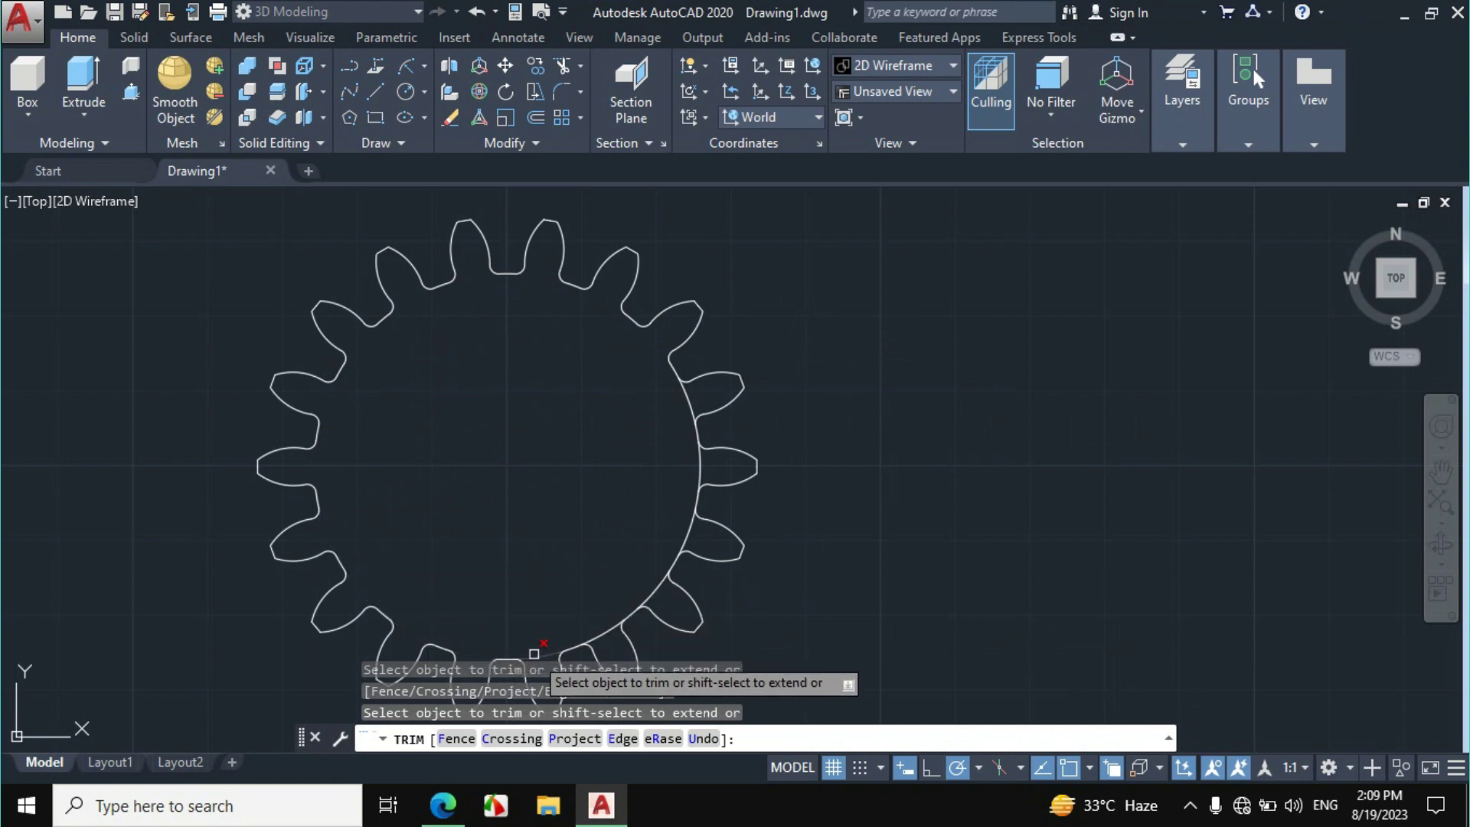
pyautogui.click(536, 652)
pyautogui.click(602, 636)
pyautogui.click(654, 590)
pyautogui.click(691, 529)
pyautogui.click(699, 465)
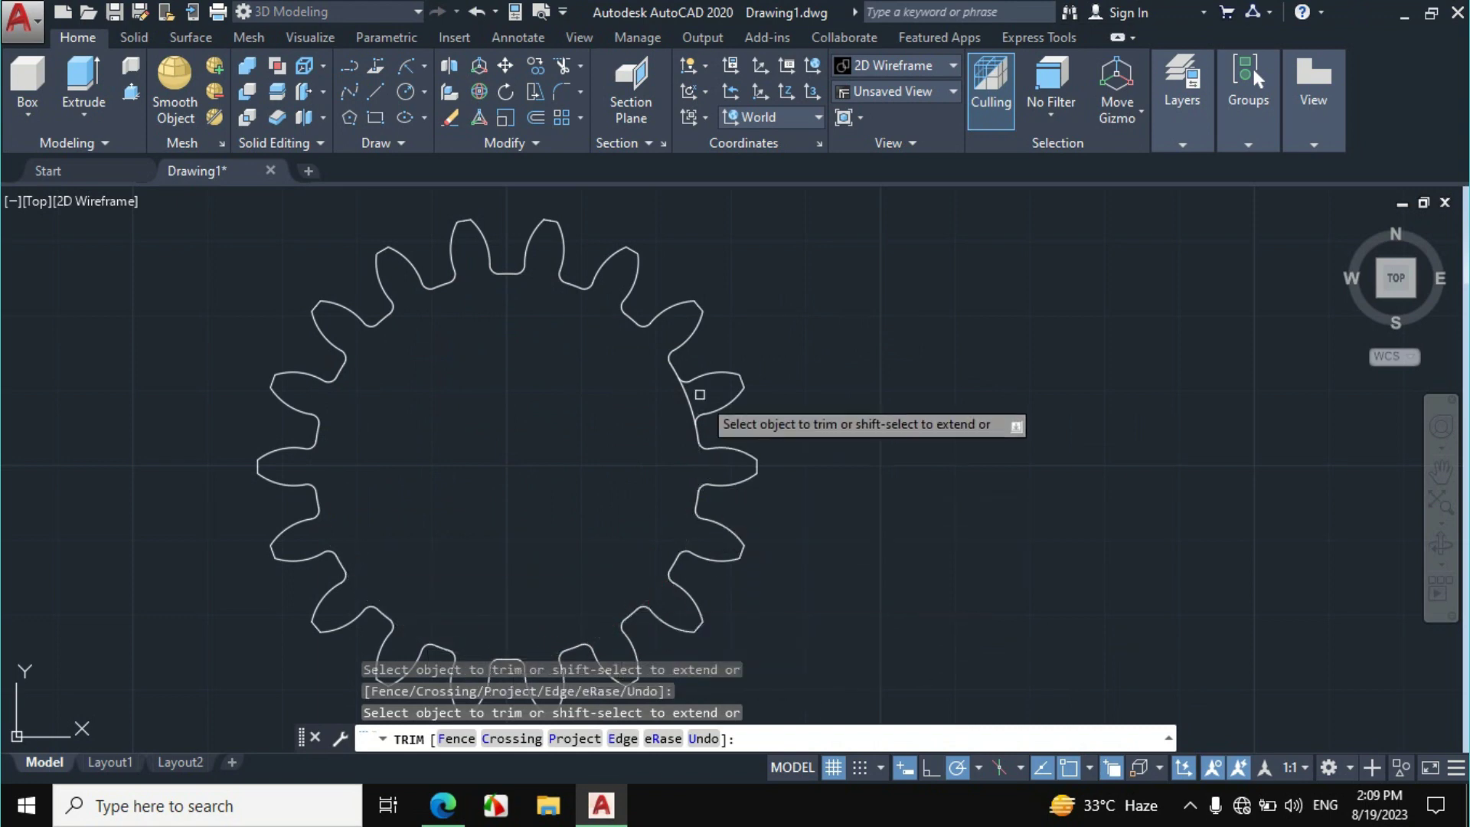
pyautogui.click(695, 394)
pyautogui.press('Escape')
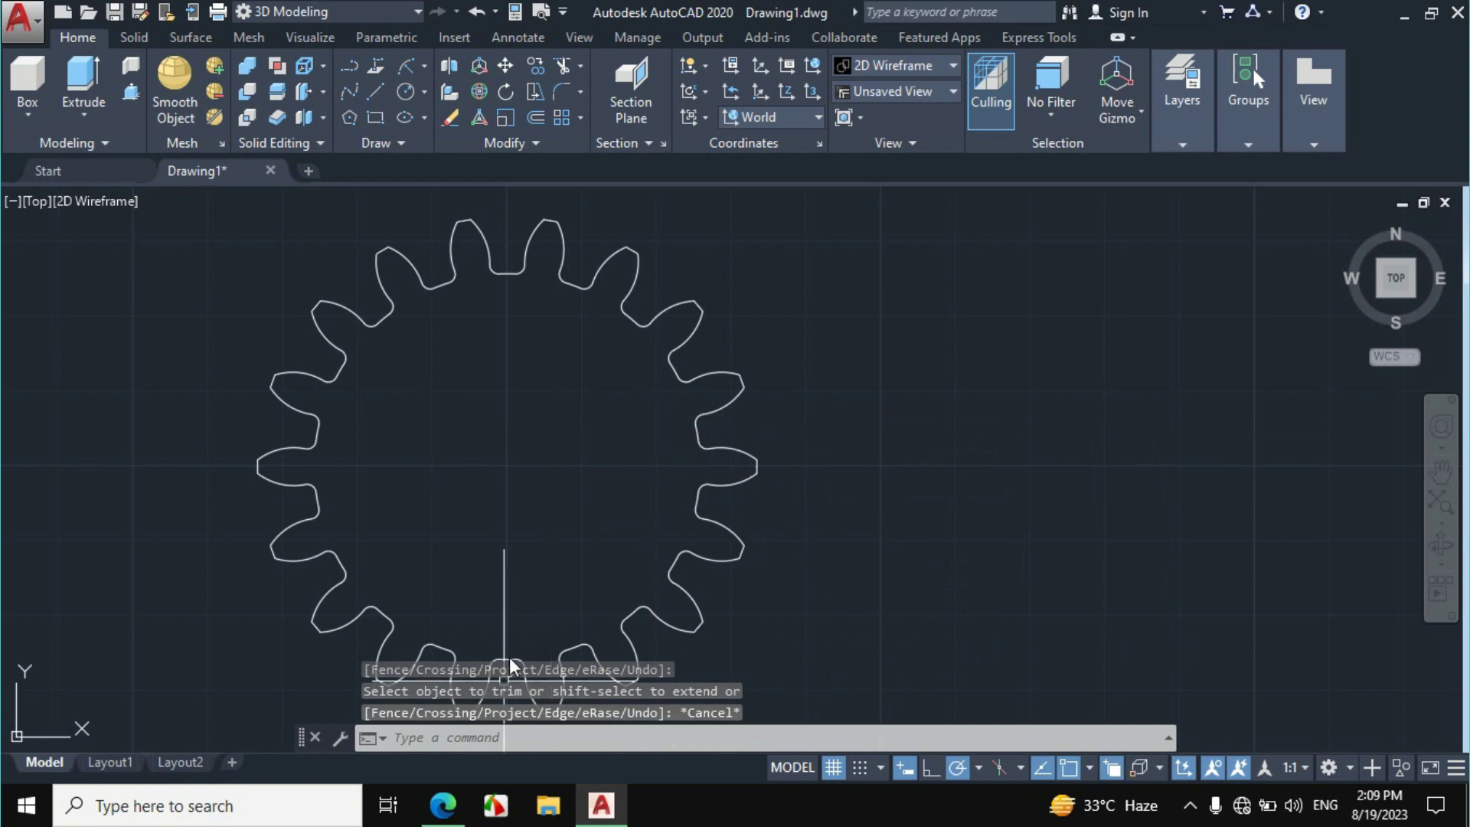
pyautogui.click(442, 805)
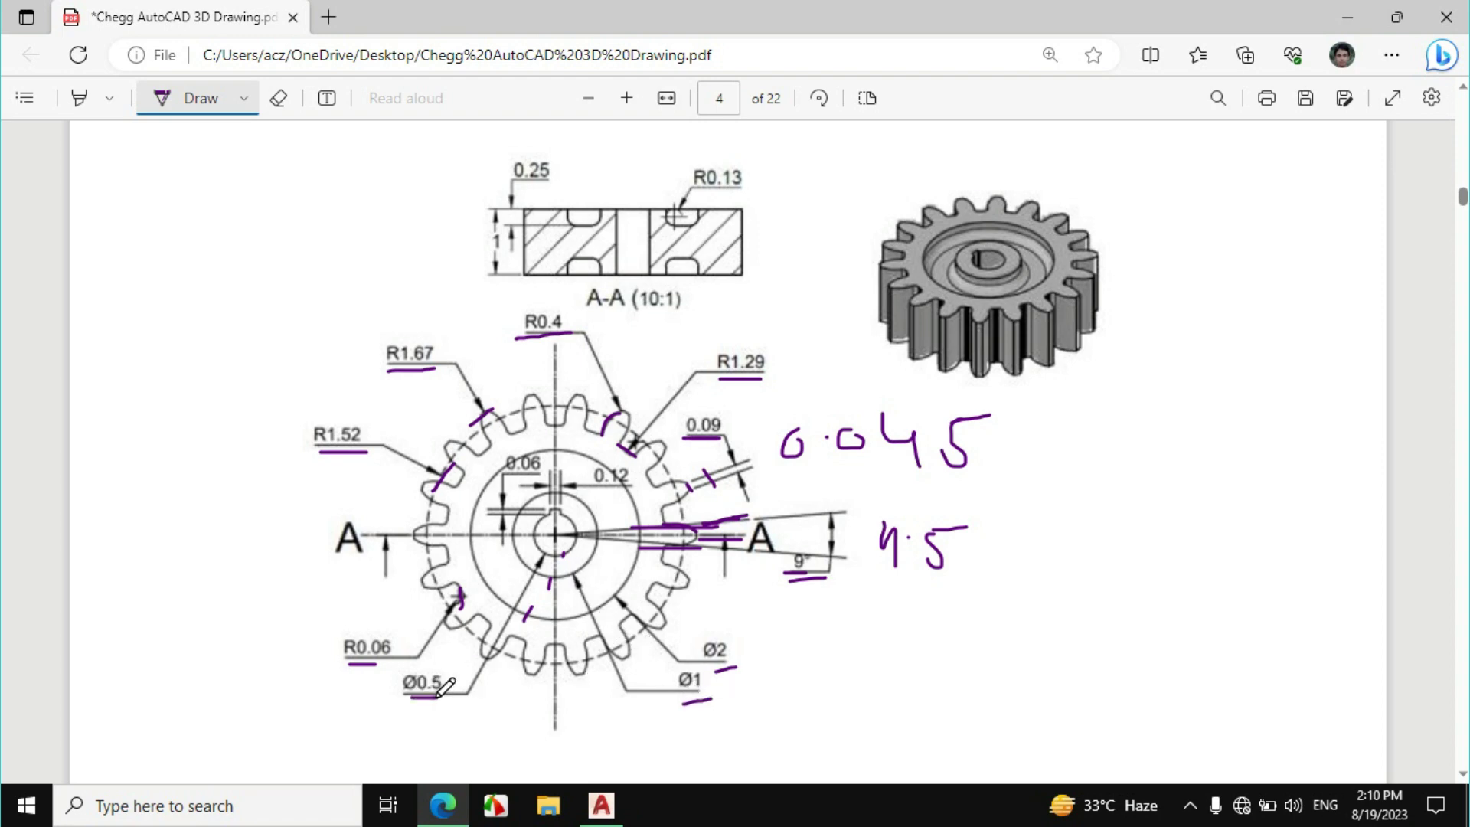
# Draw a diameter 2 circle at the gear centre
pyautogui.click(601, 805)
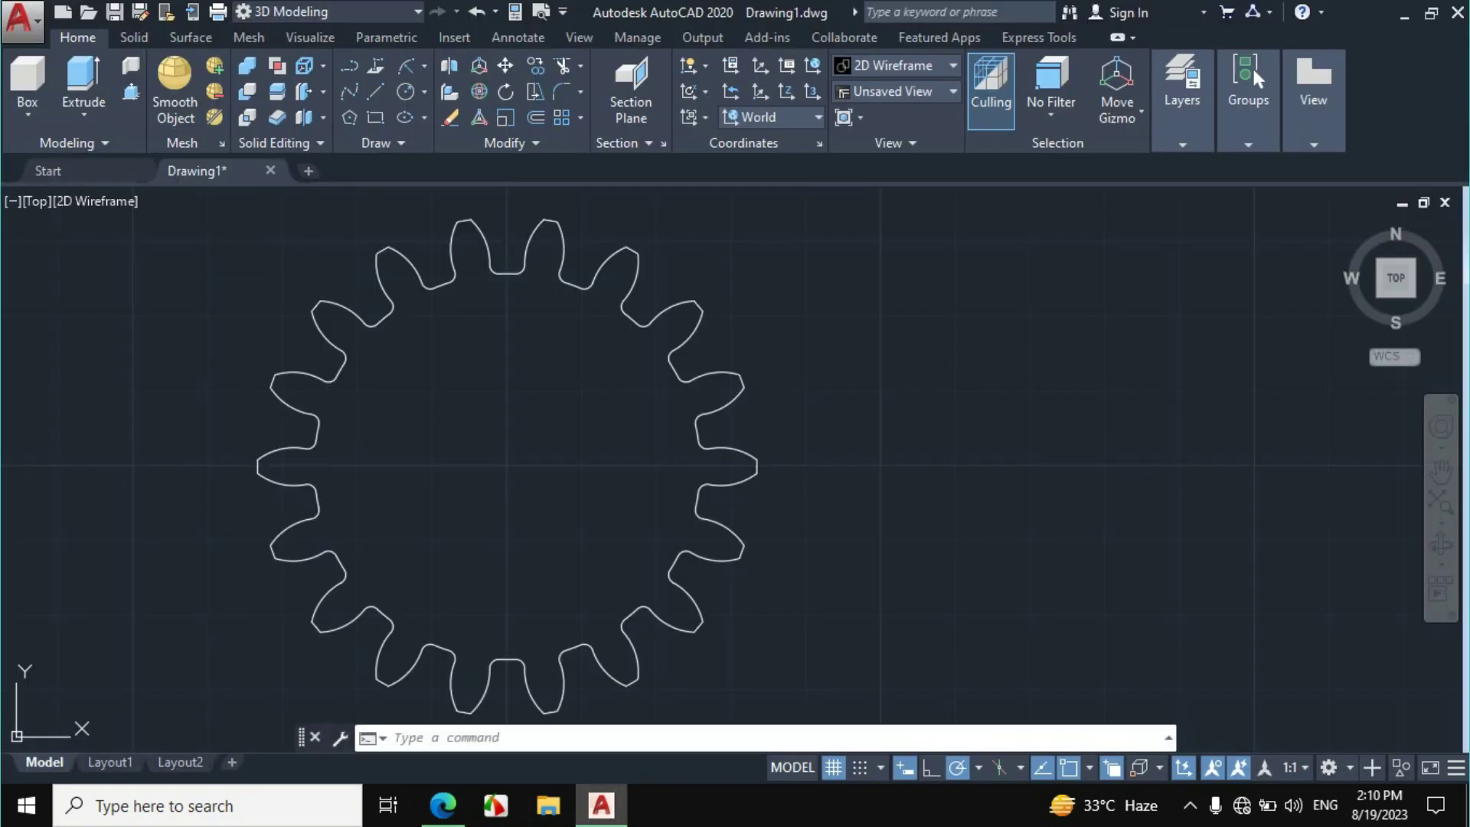
pyautogui.click(425, 91)
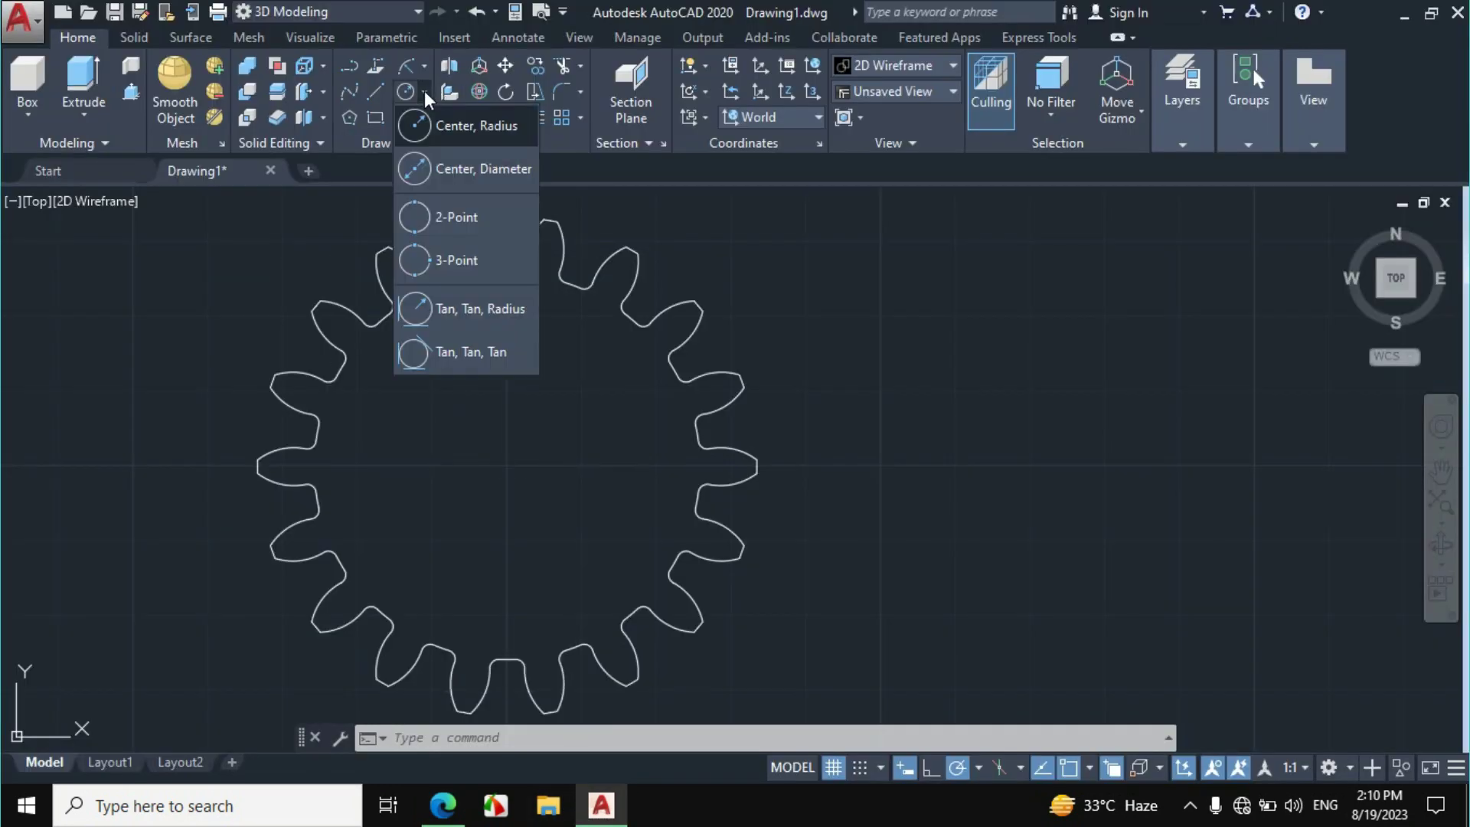
pyautogui.click(466, 169)
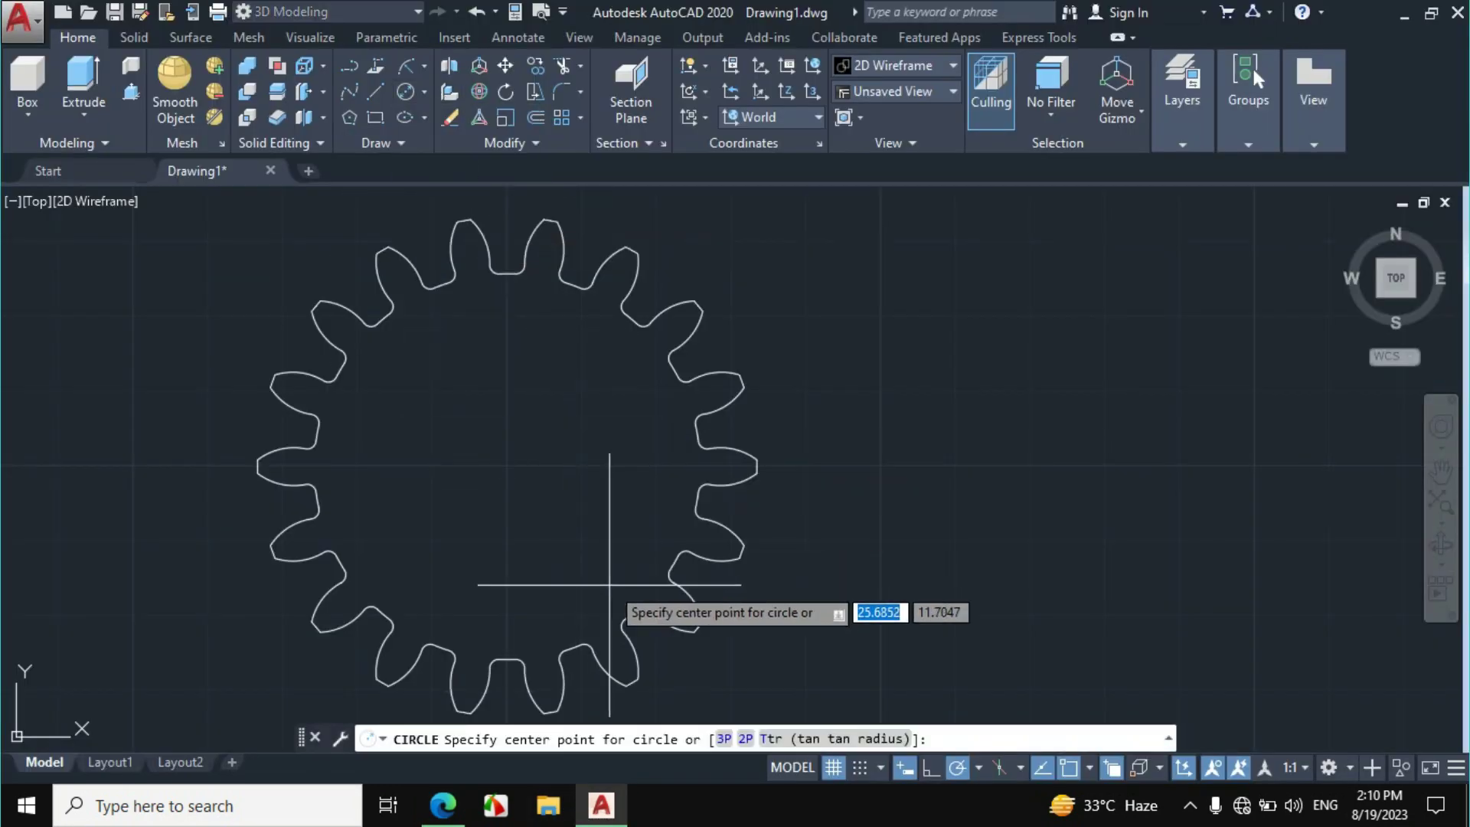
pyautogui.click(507, 465)
pyautogui.write('2')
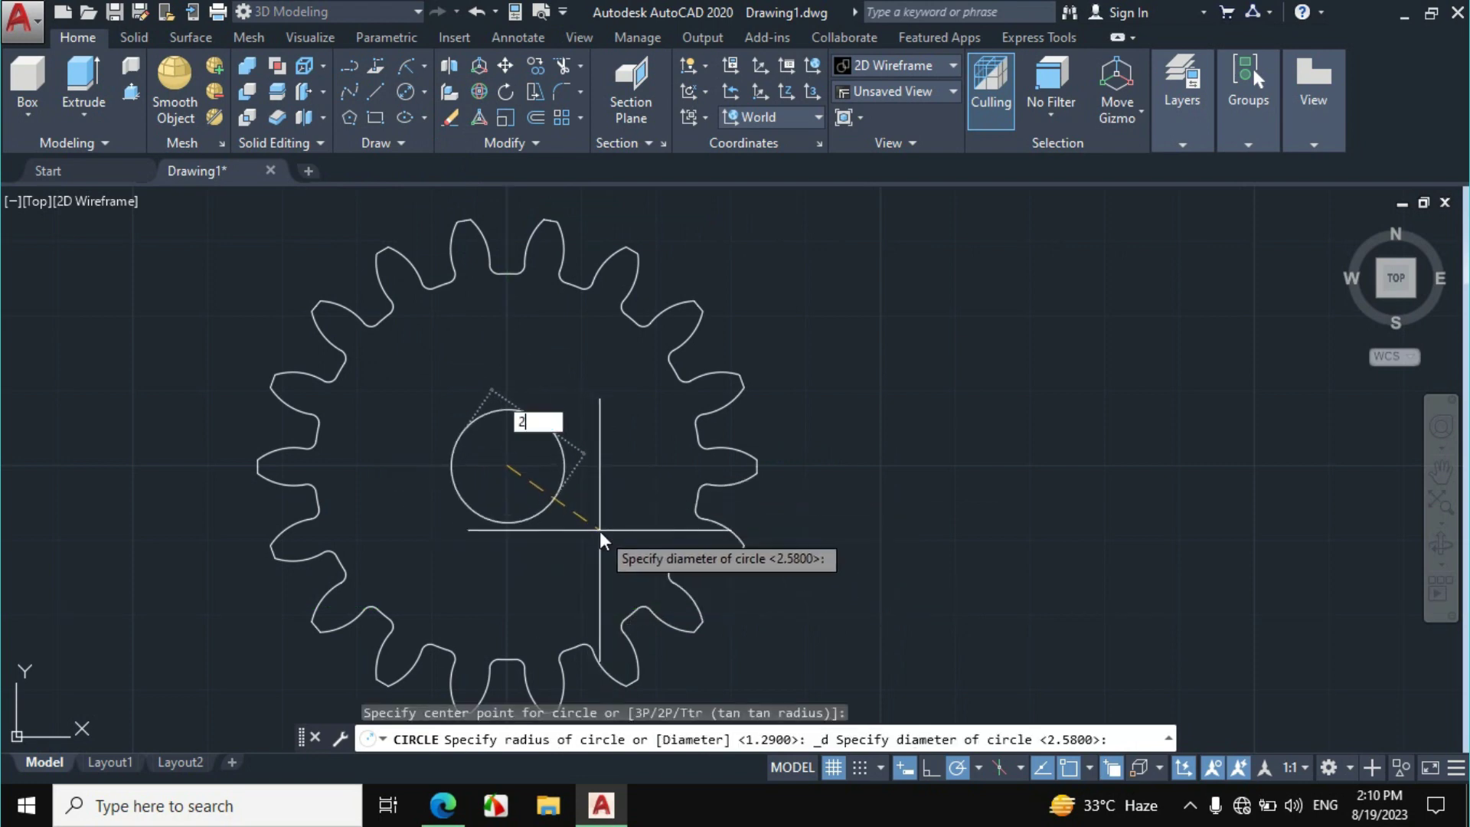
pyautogui.press('Return')
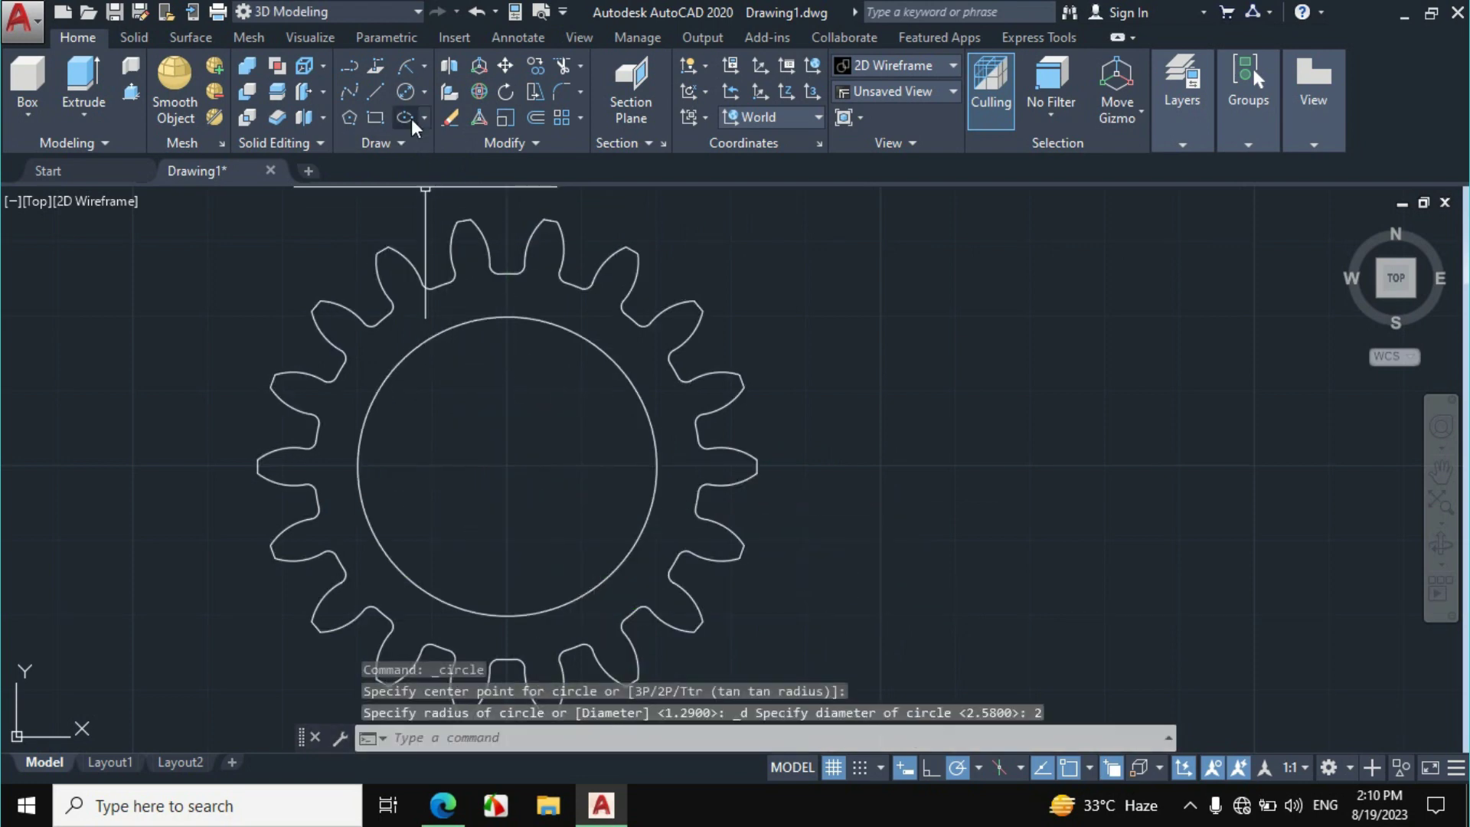
# Add a concentric diameter 1 circle at the gear centre
pyautogui.click(422, 92)
pyautogui.click(448, 142)
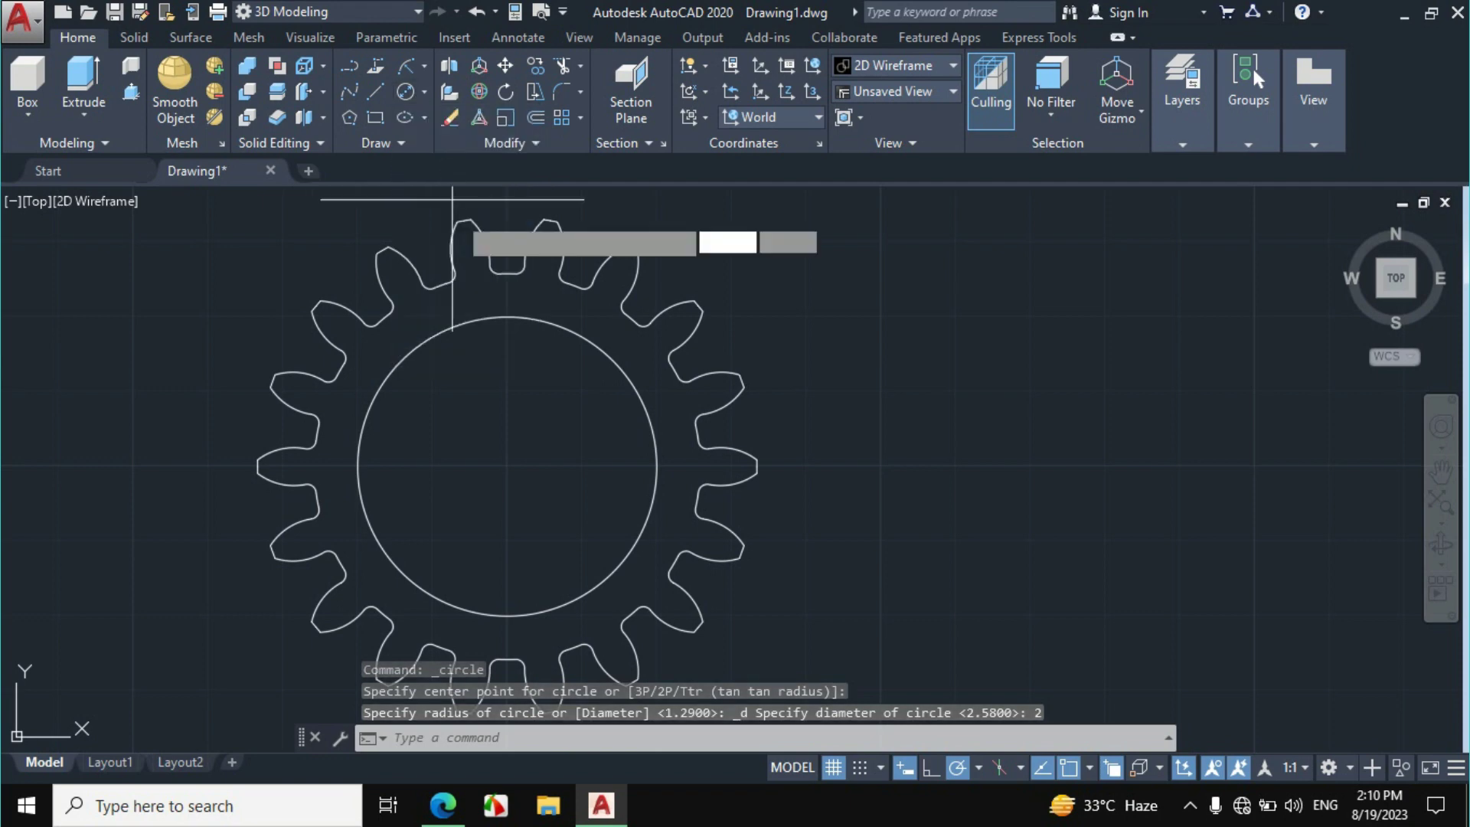
pyautogui.click(507, 465)
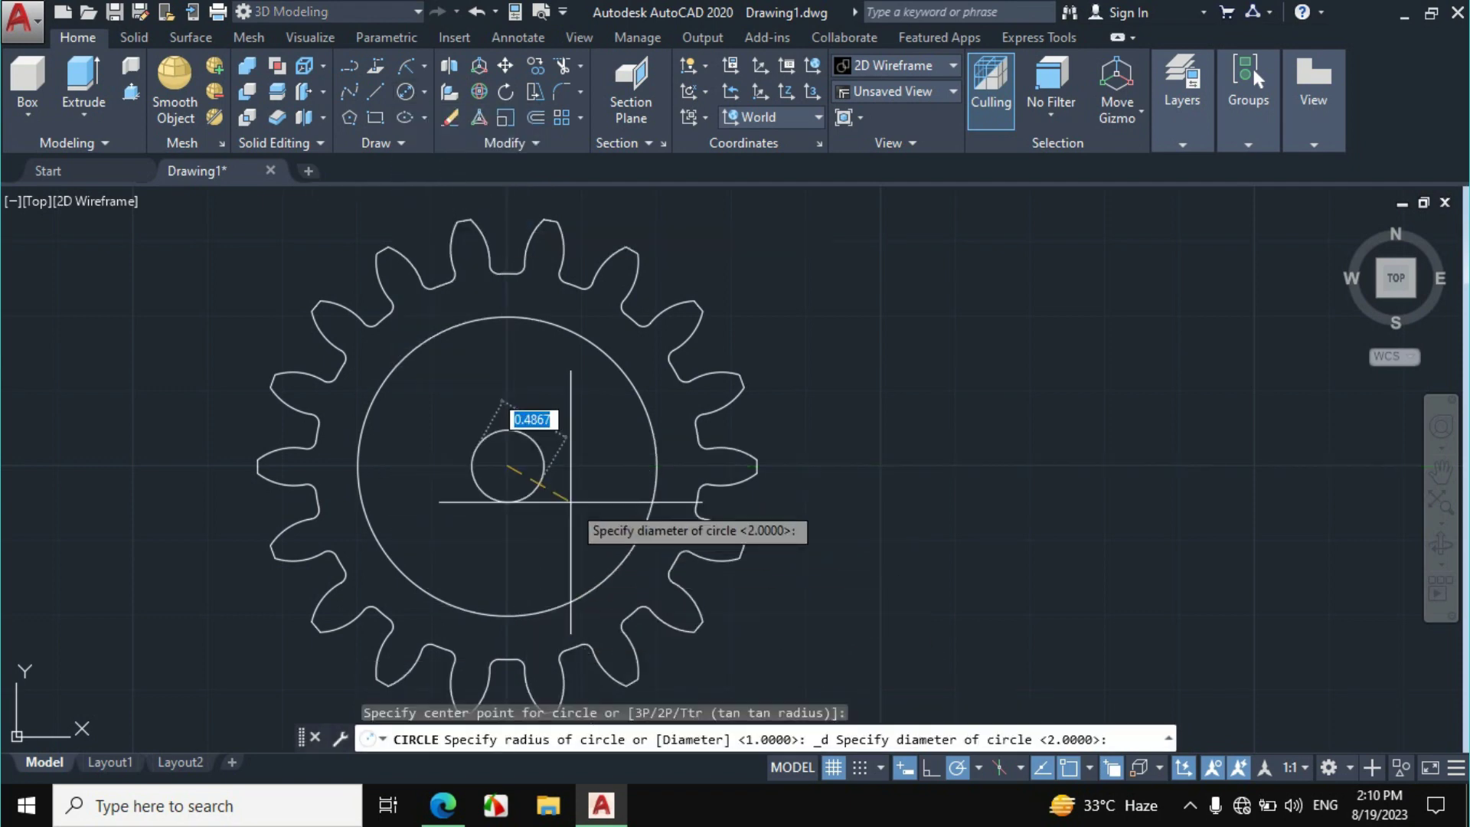
pyautogui.write('1')
pyautogui.press('Return')
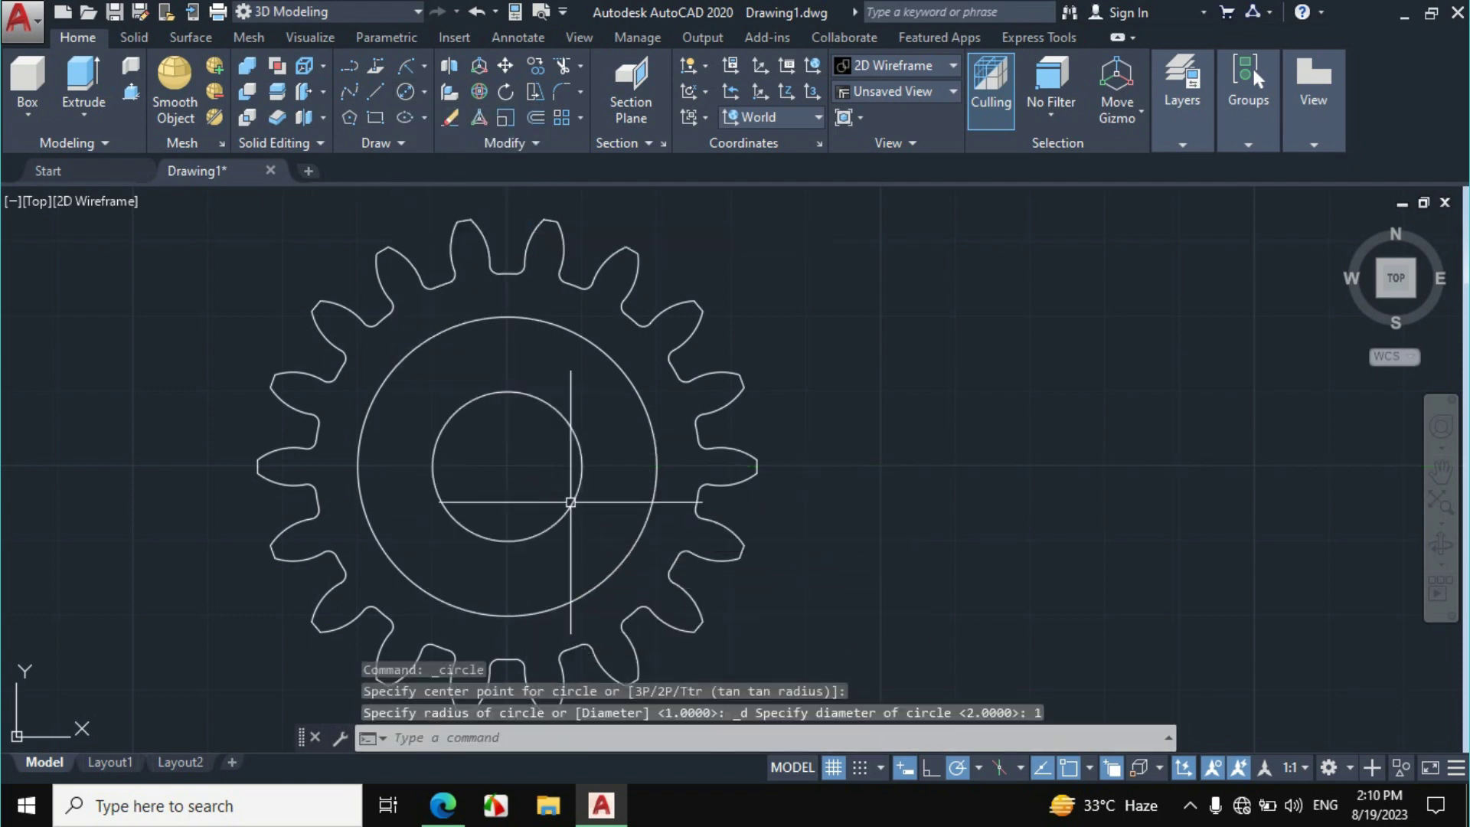
# Add a concentric diameter 0.5 circle, then bring up the reference PDF
pyautogui.click(403, 94)
pyautogui.click(507, 465)
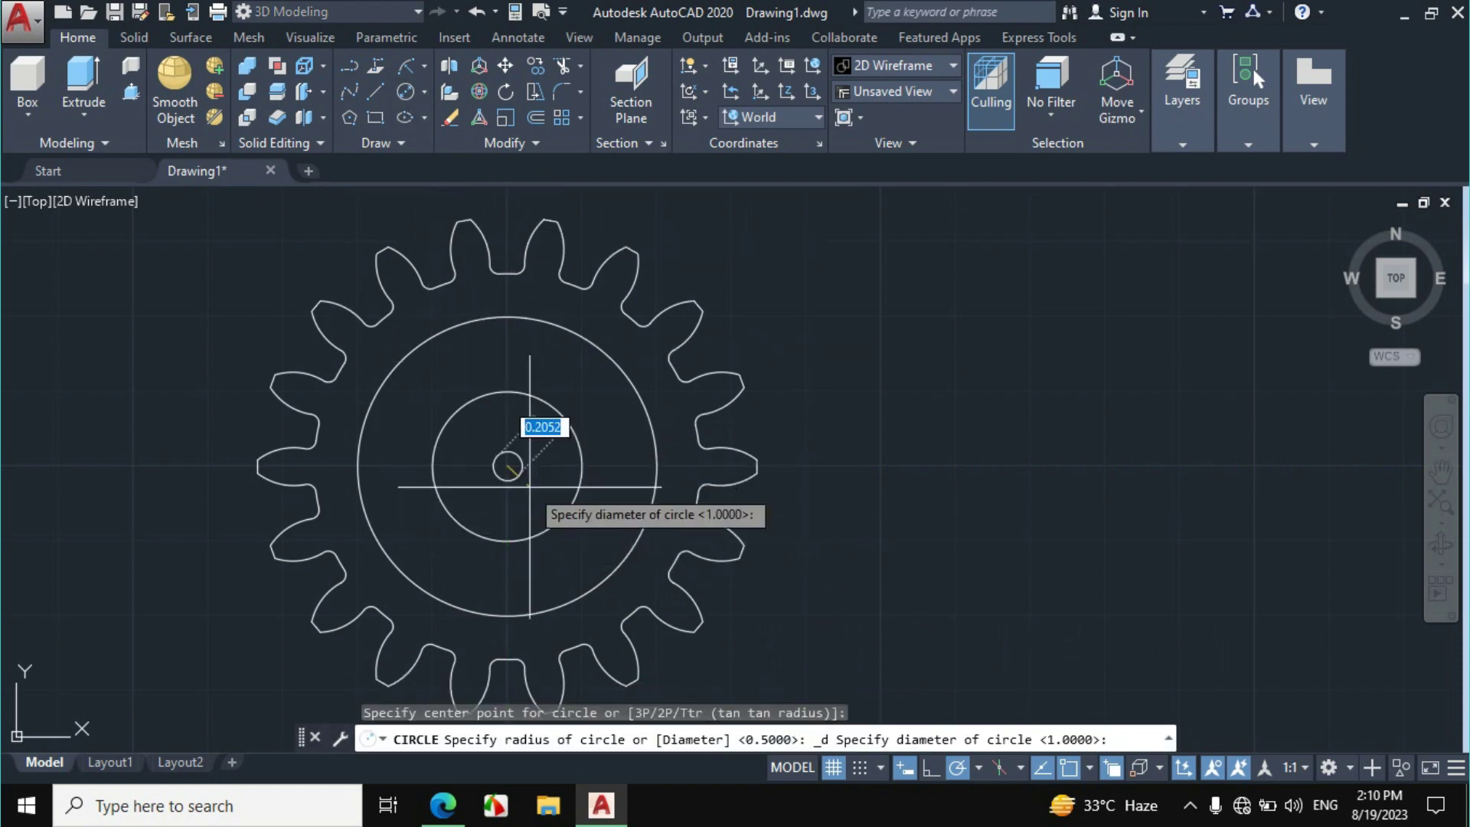
pyautogui.write('0.5')
pyautogui.press('Return')
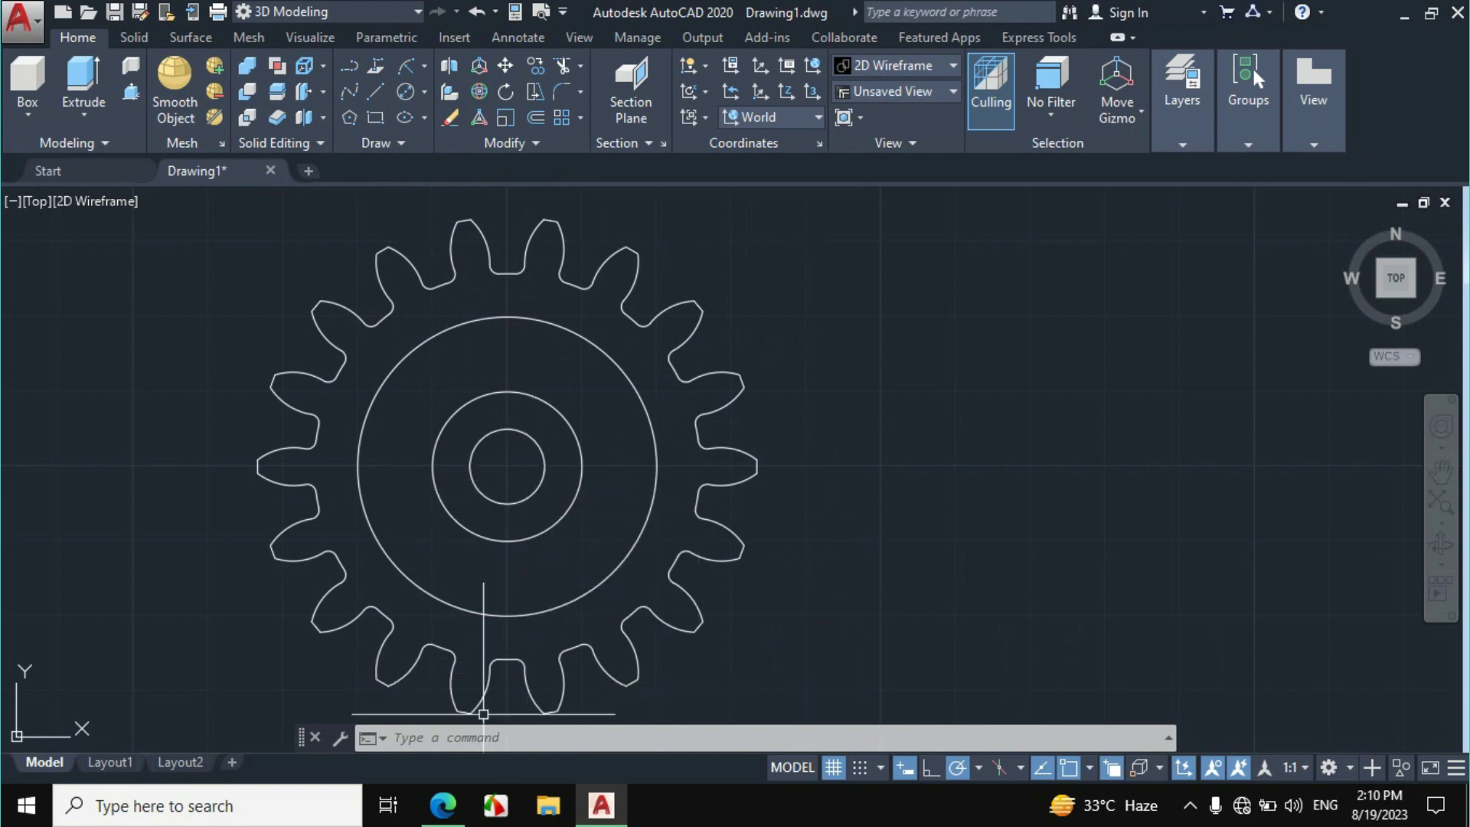
pyautogui.click(442, 805)
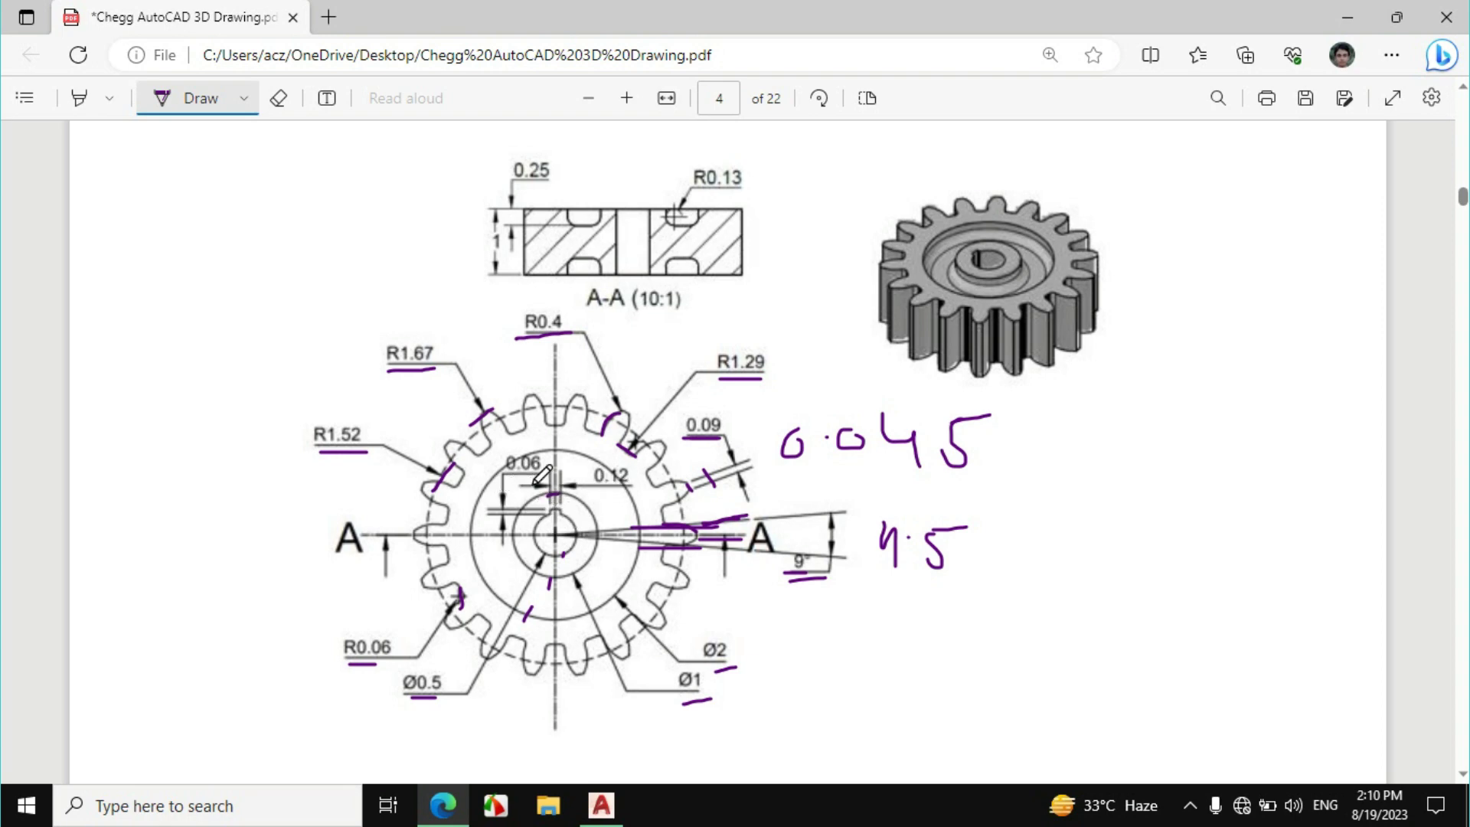
# Draw a vertical line straight up from the gear centre
pyautogui.click(605, 803)
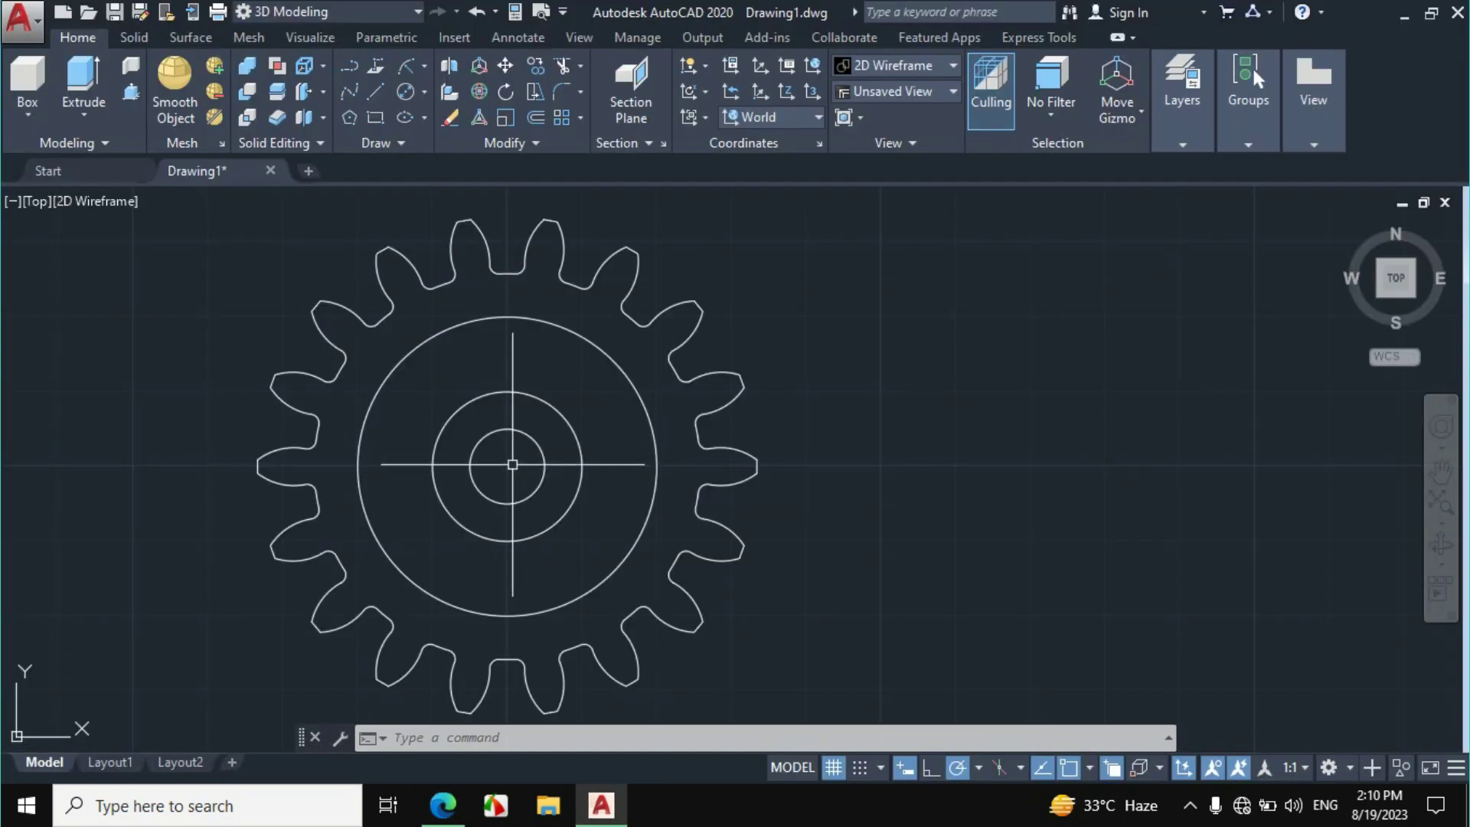
pyautogui.write('l')
pyautogui.press('Return')
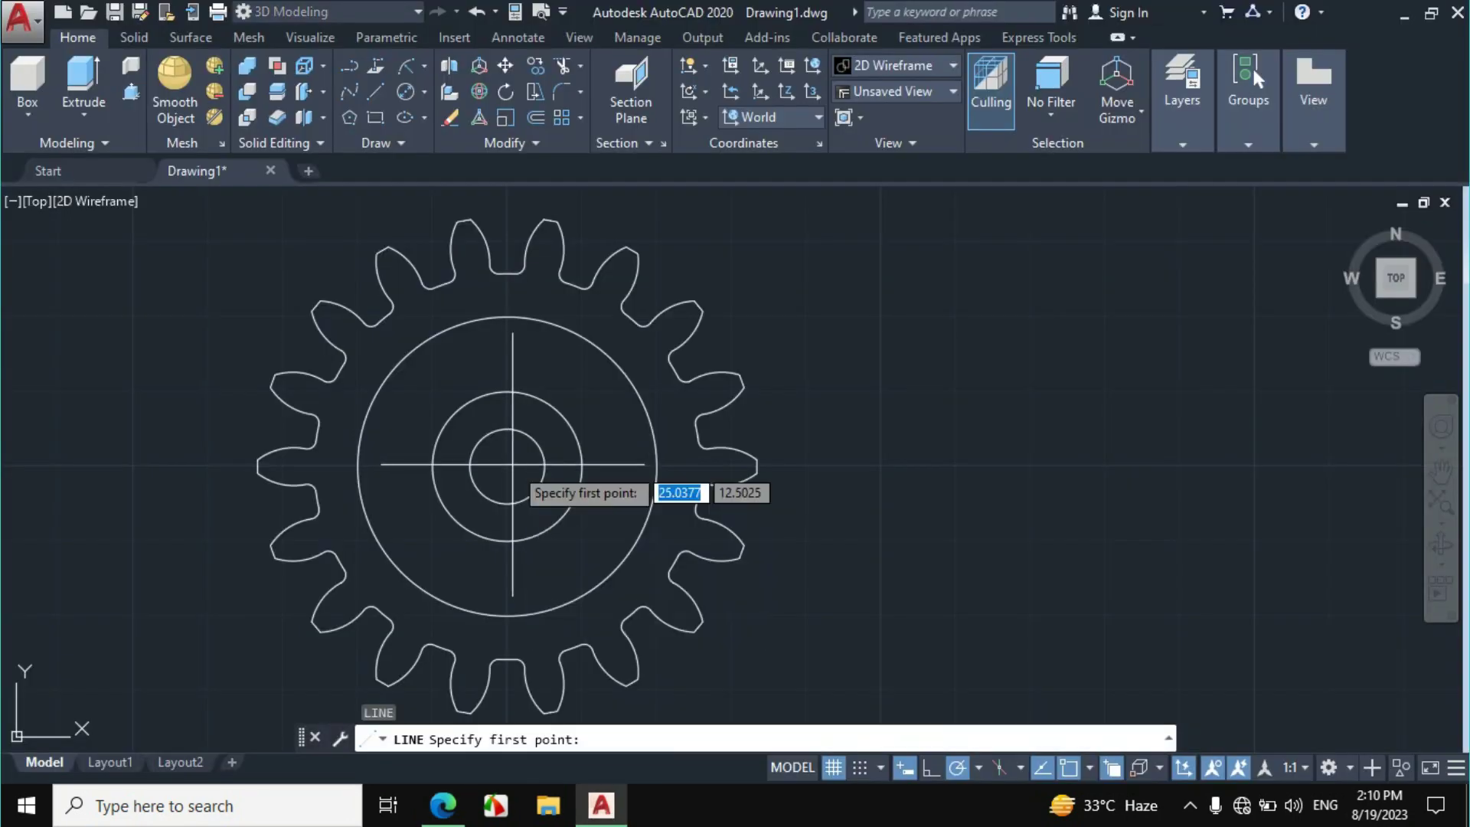
pyautogui.click(507, 465)
pyautogui.click(507, 403)
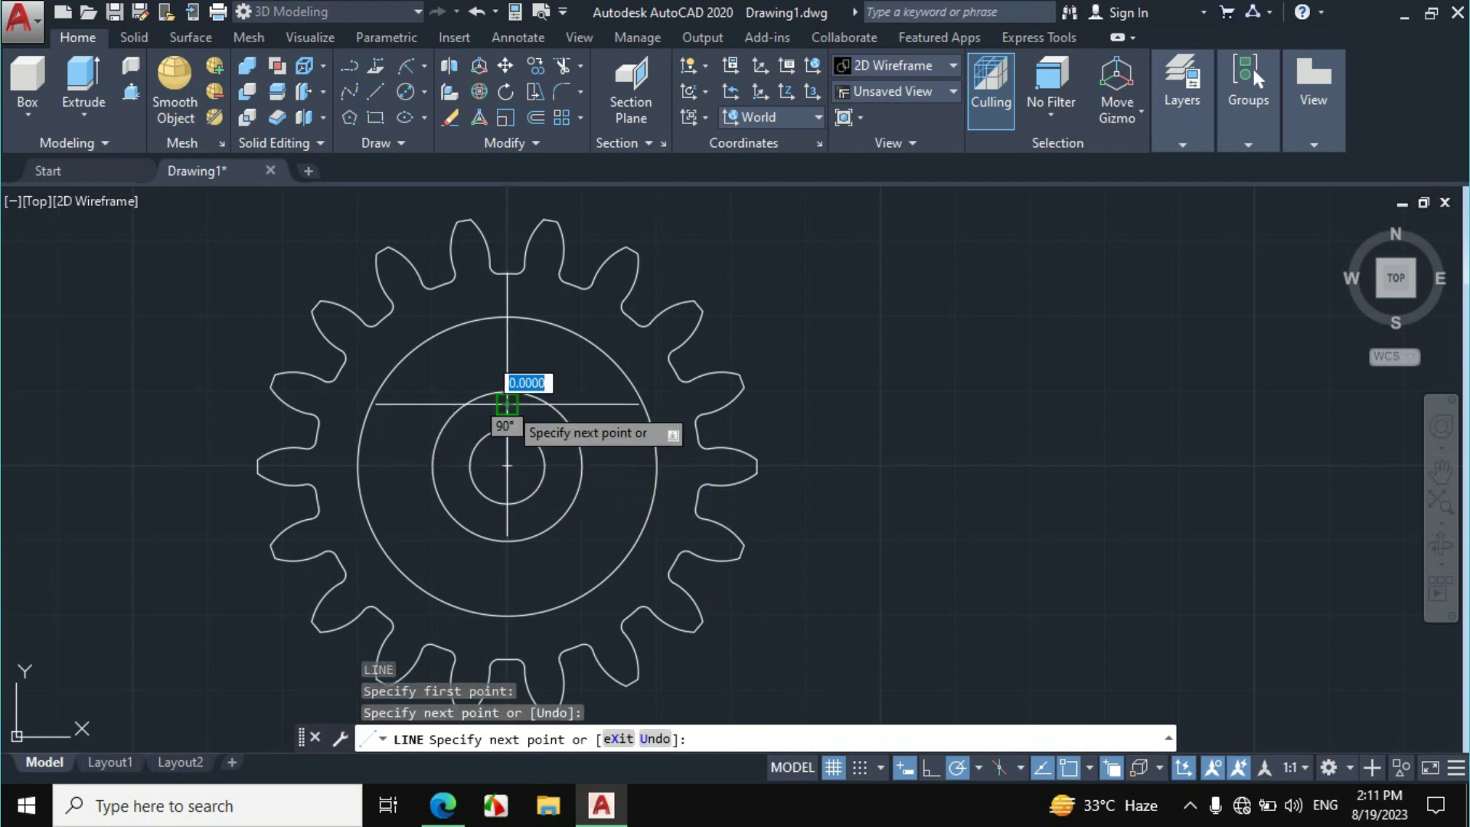
pyautogui.press('Escape')
pyautogui.scroll(4, 526, 408)
# Offset the vertical line 0.06 to the right after checking the keyway size in the PDF
pyautogui.click(507, 417)
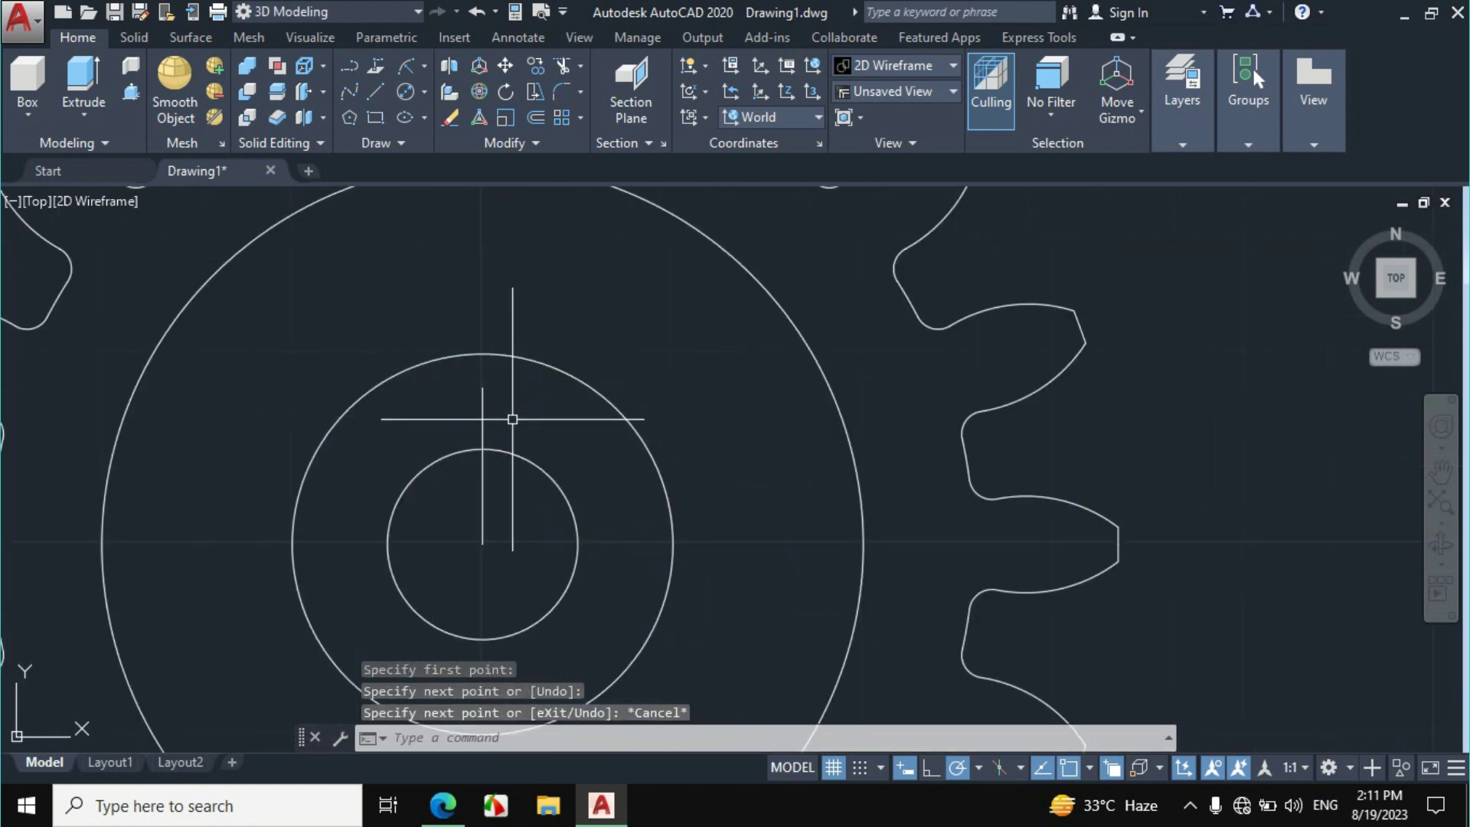
pyautogui.write('MI')
pyautogui.press('BackSpace')
pyautogui.press('BackSpace')
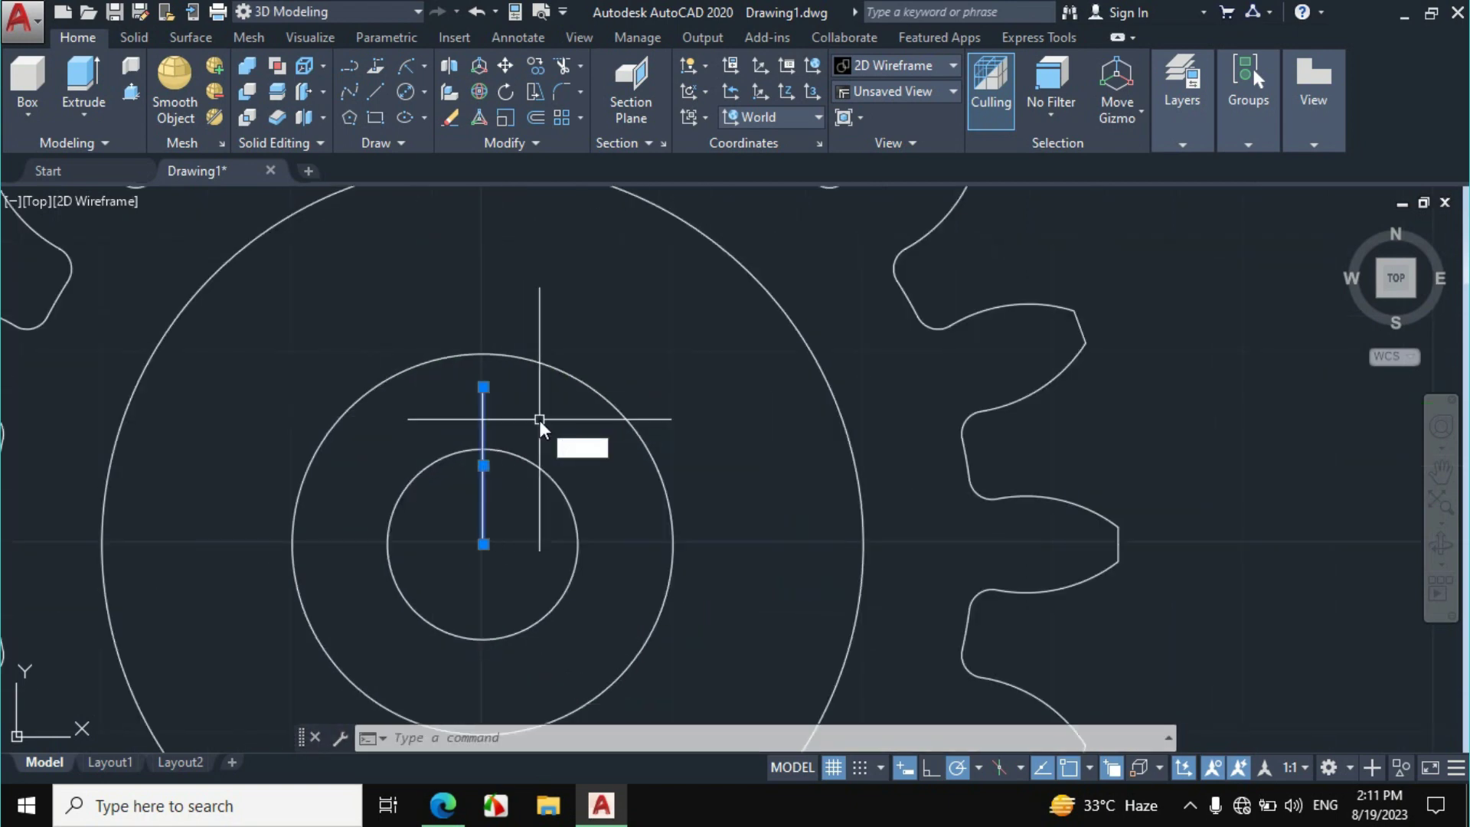
pyautogui.write('o')
pyautogui.press('Return')
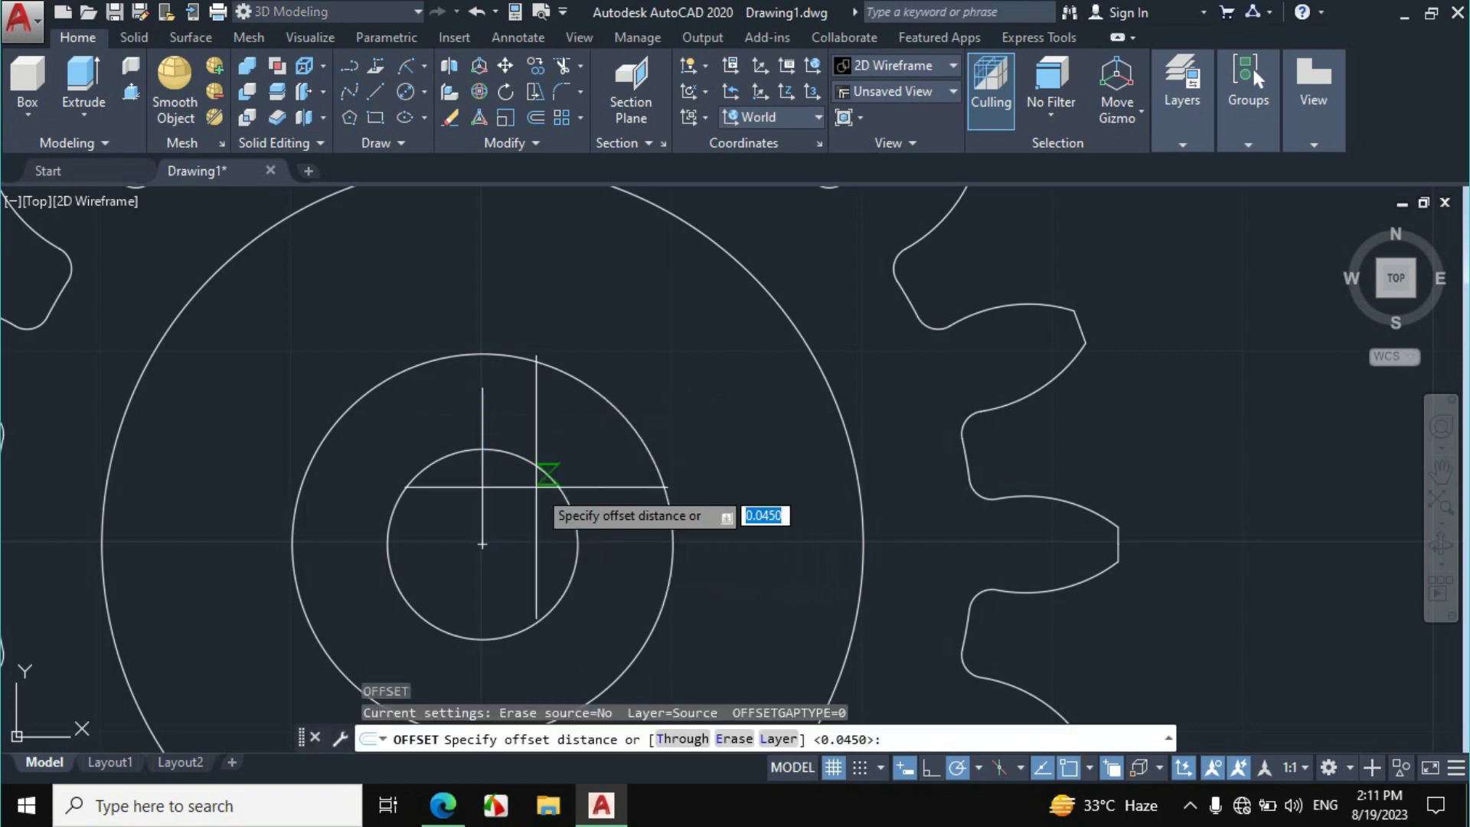
pyautogui.click(443, 805)
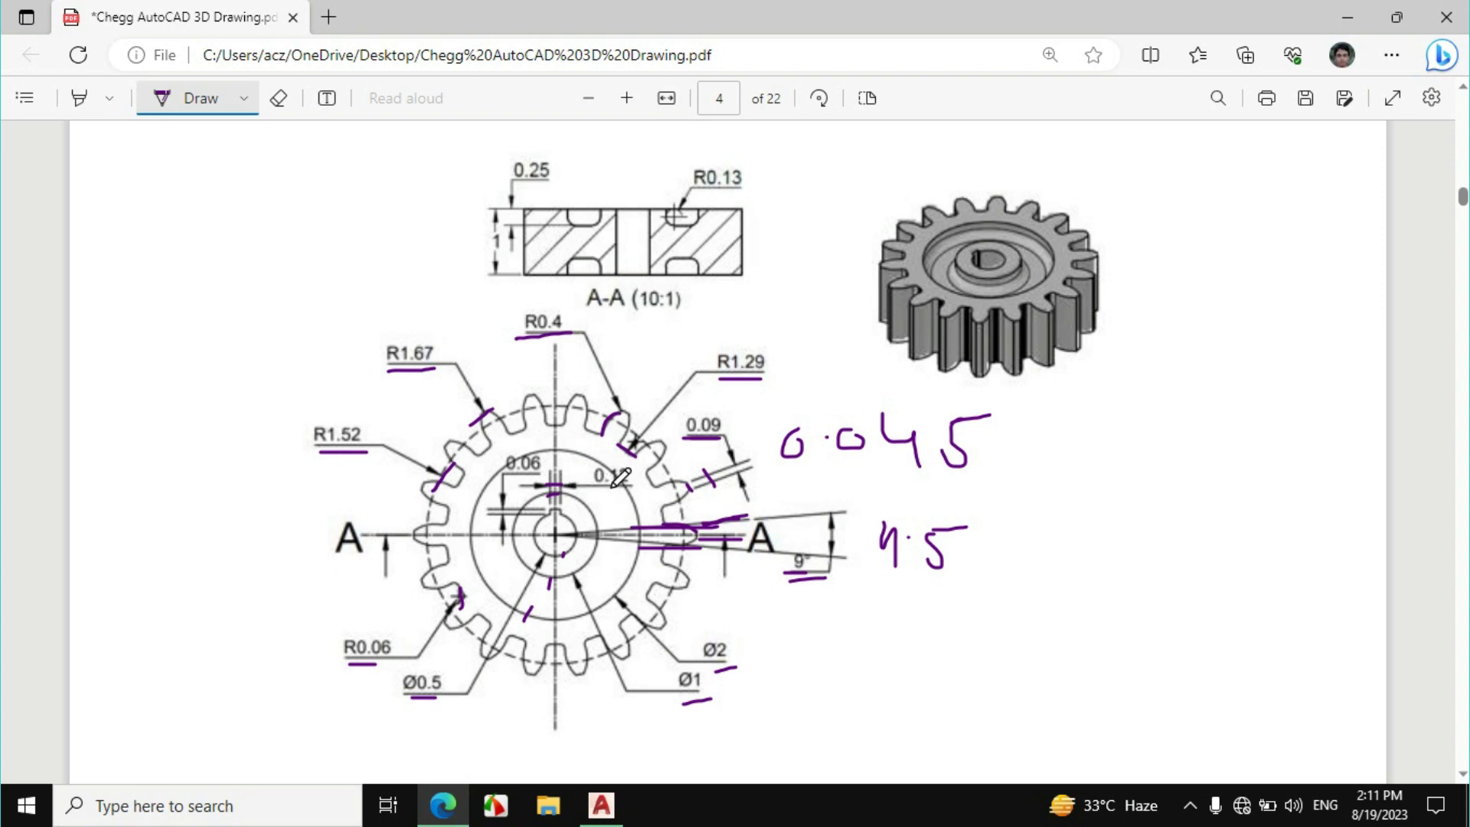
pyautogui.click(602, 805)
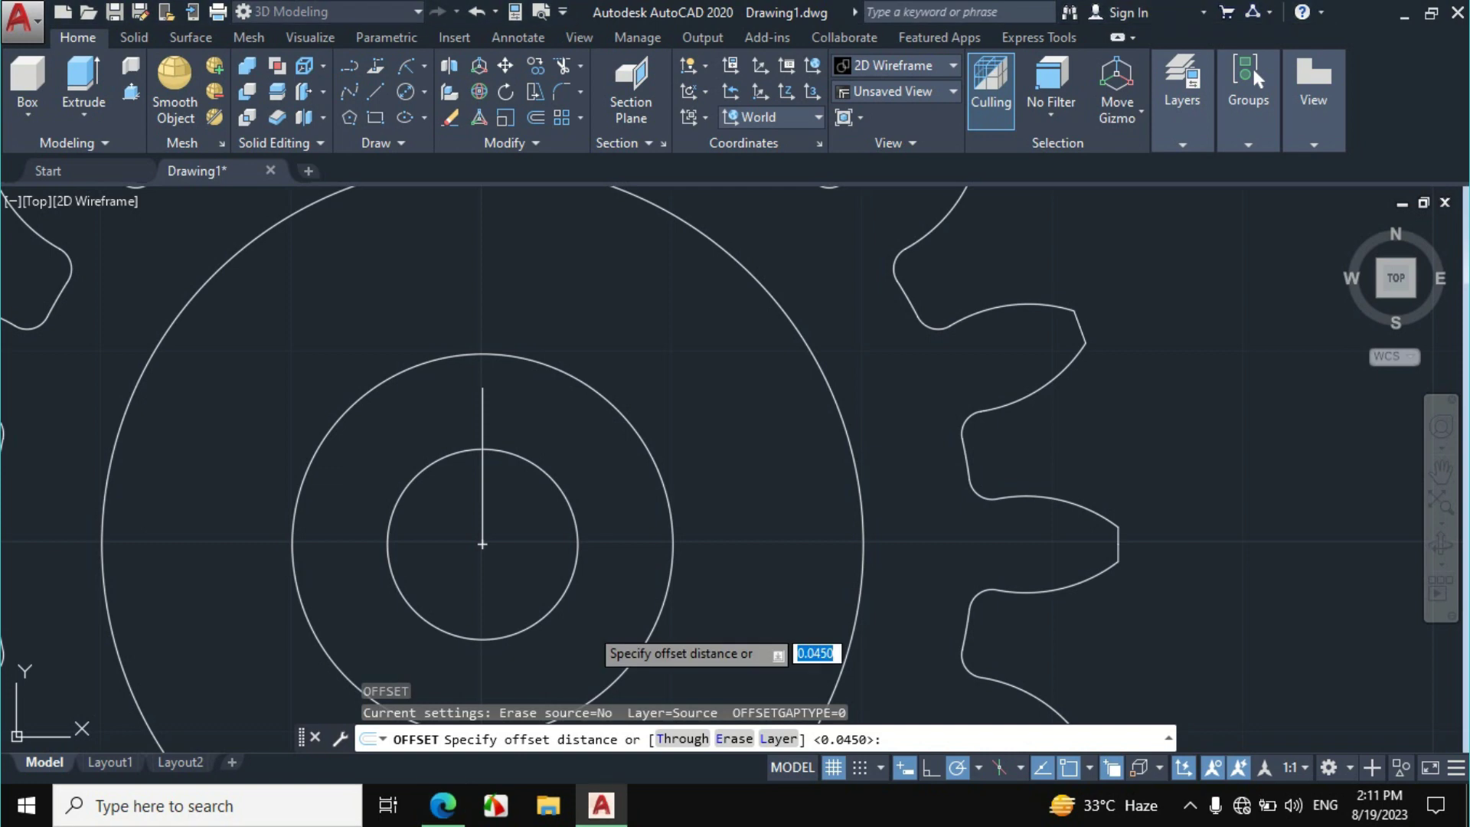
pyautogui.write('0.06')
pyautogui.press('Return')
pyautogui.click(483, 446)
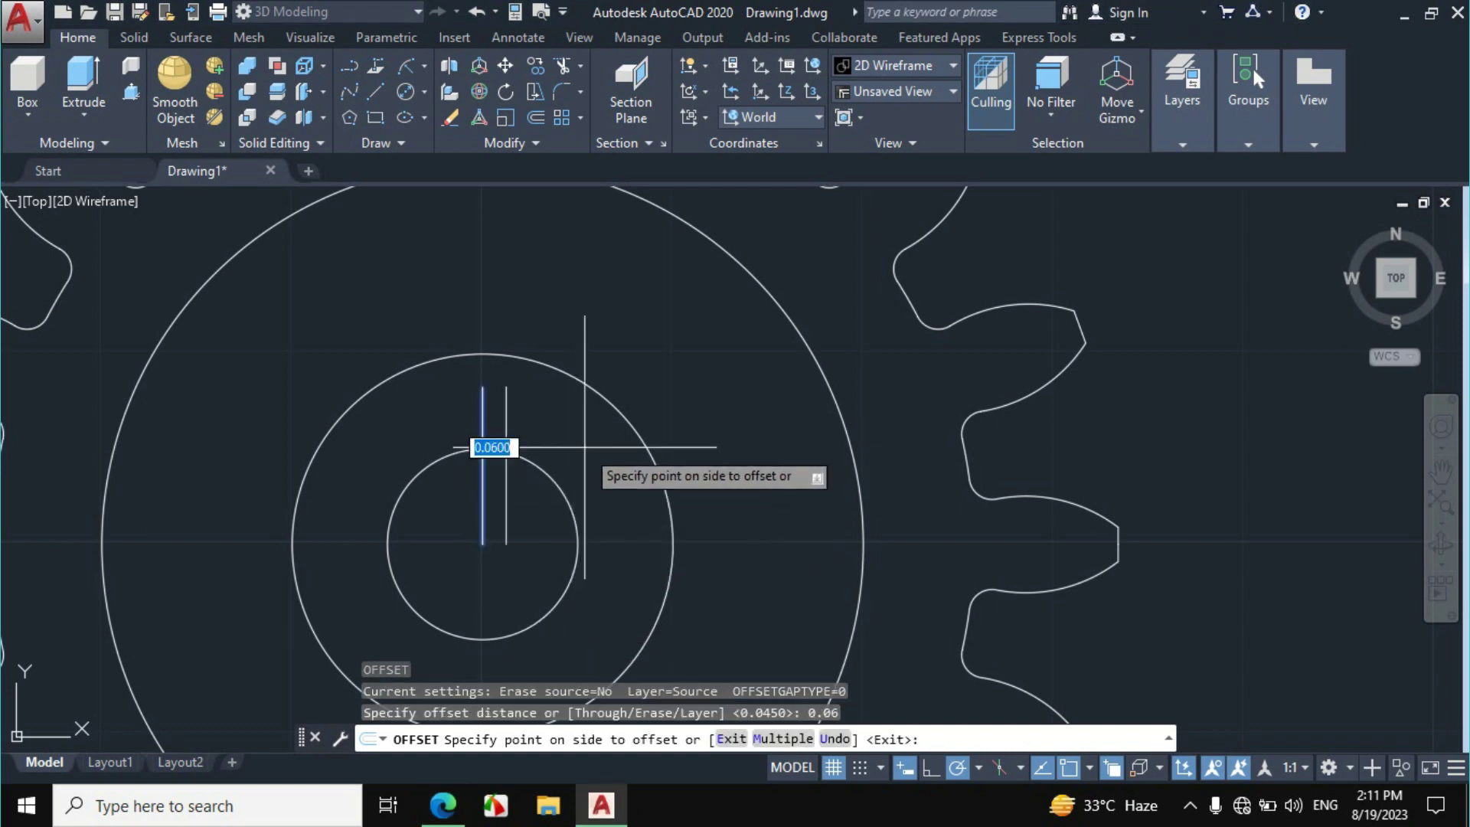
pyautogui.click(536, 430)
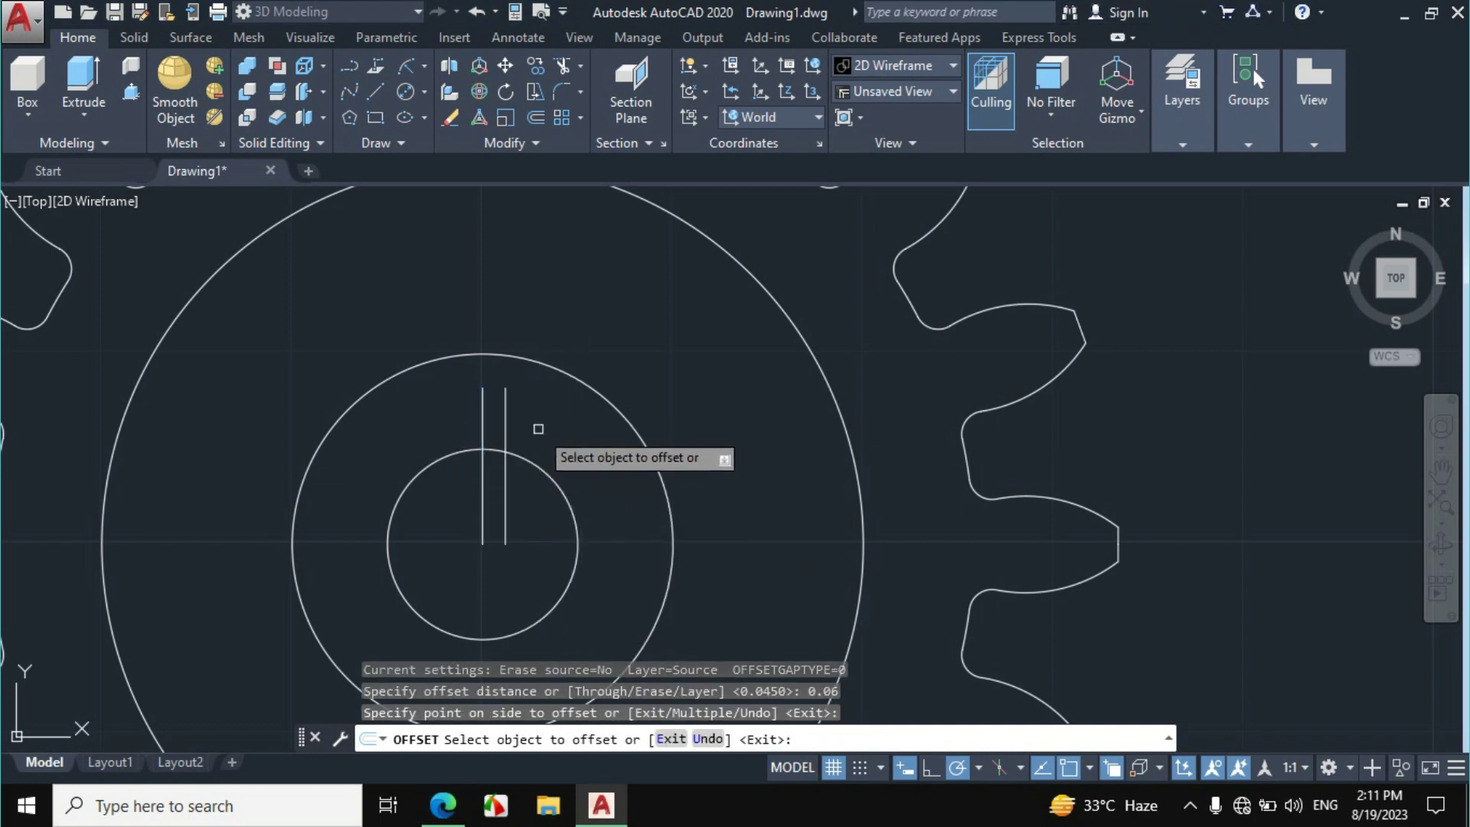
pyautogui.press('Escape')
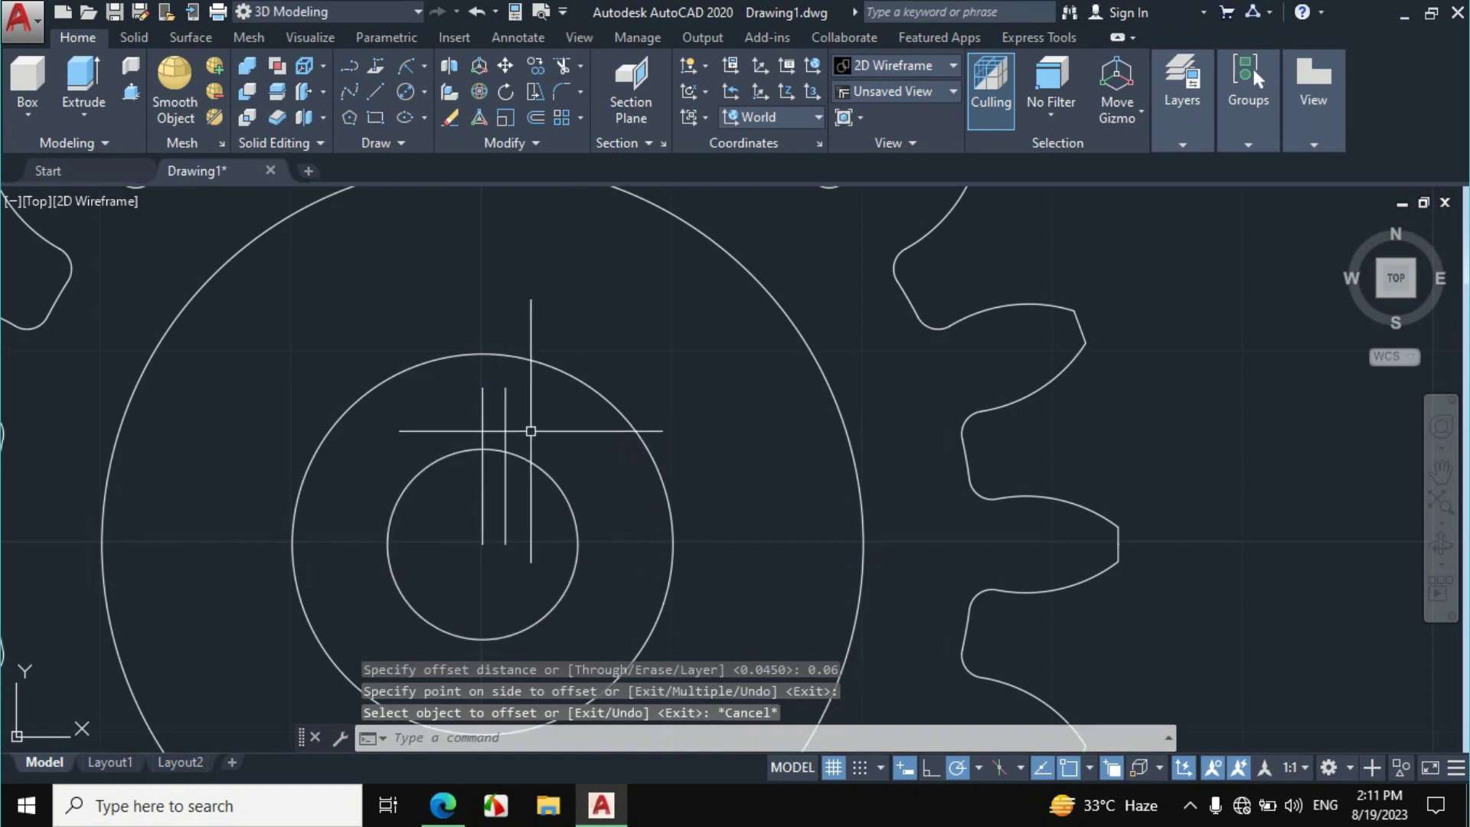
# Trim the right guide line's upper part and delete the left guide line
pyautogui.write('tr')
pyautogui.press('Return')
pyautogui.press('Return')
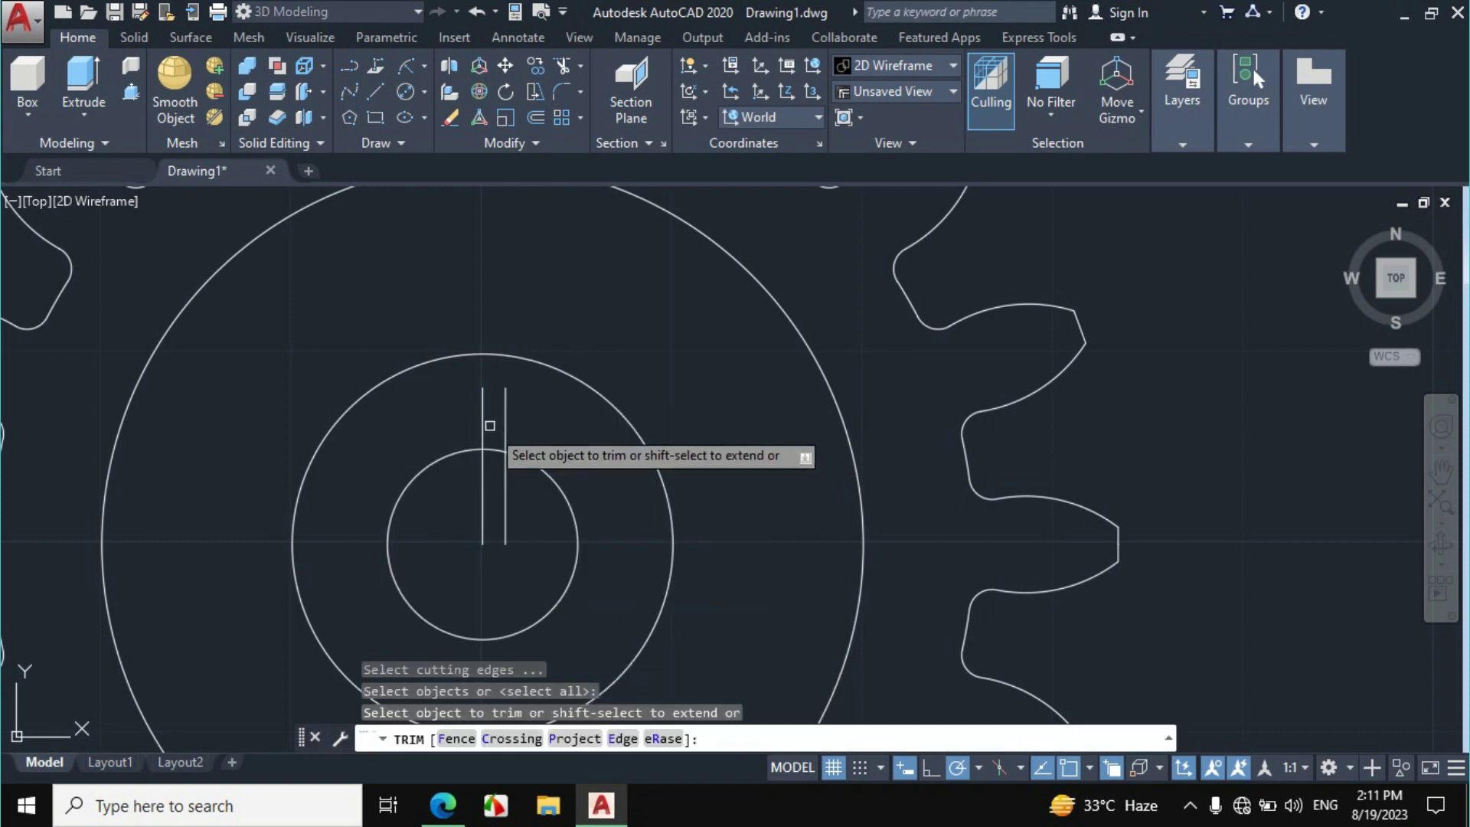
pyautogui.click(505, 423)
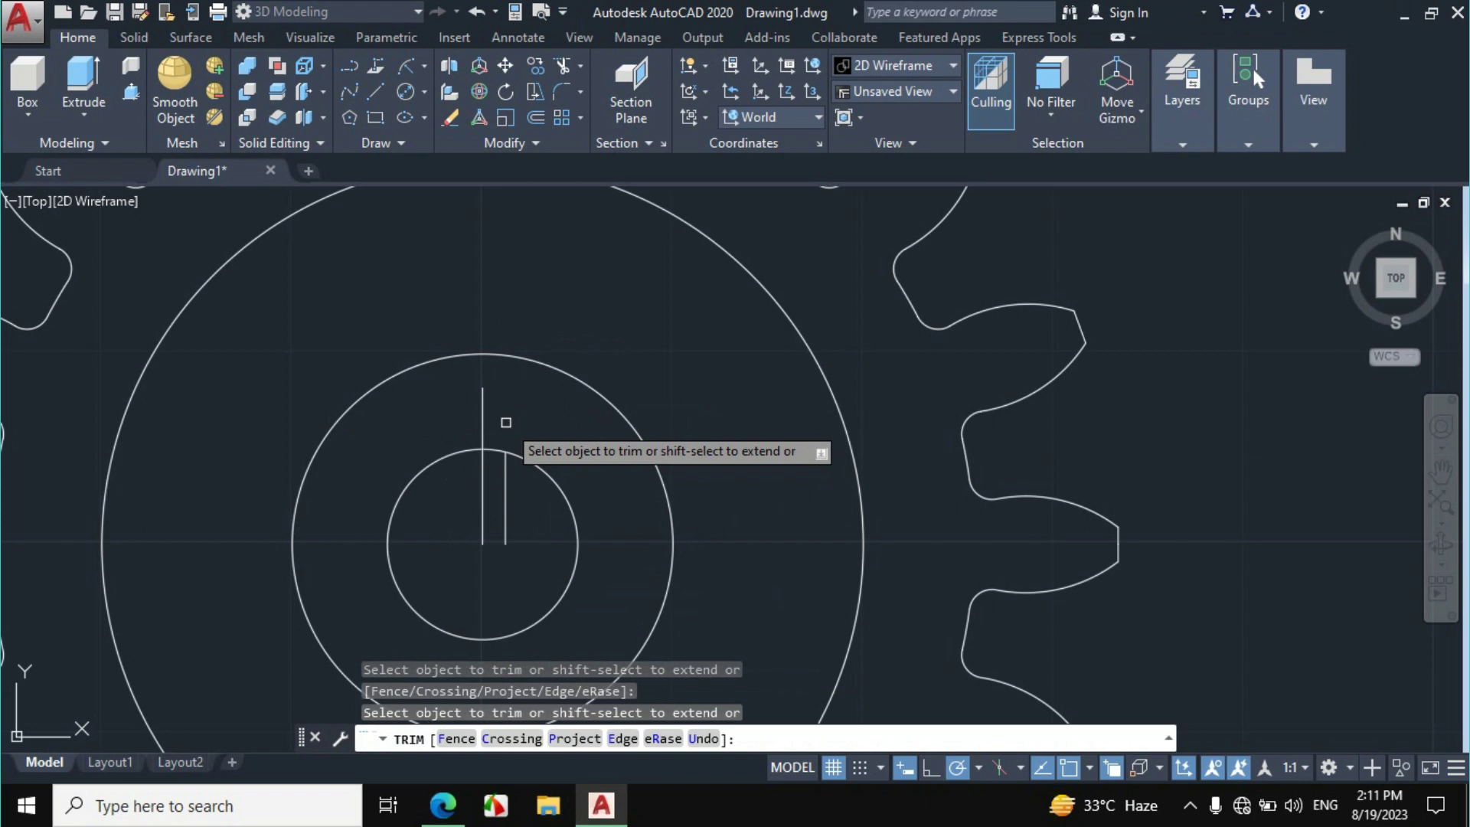
pyautogui.press('Escape')
pyautogui.click(492, 411)
pyautogui.click(449, 426)
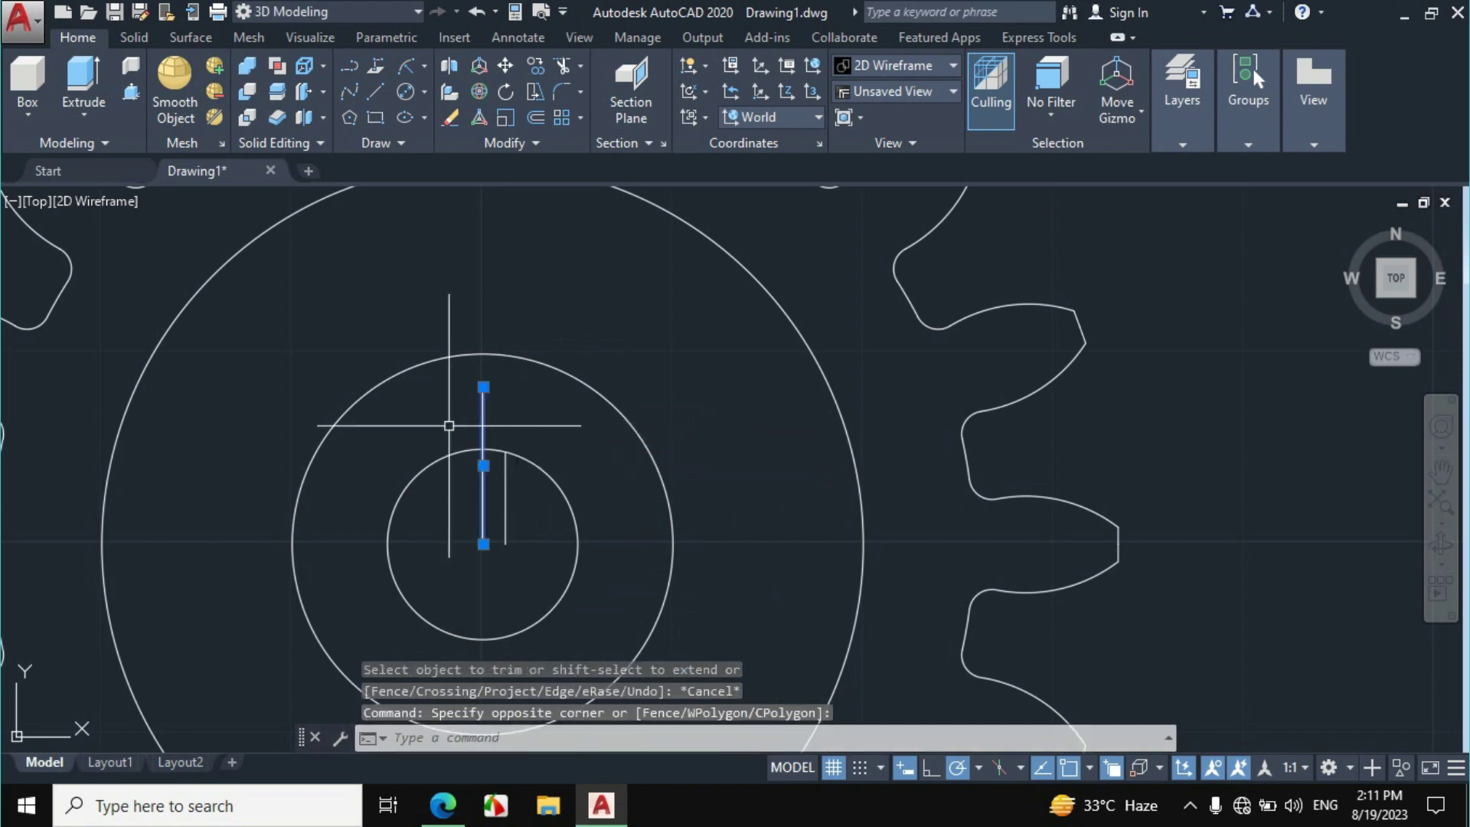
pyautogui.press('Delete')
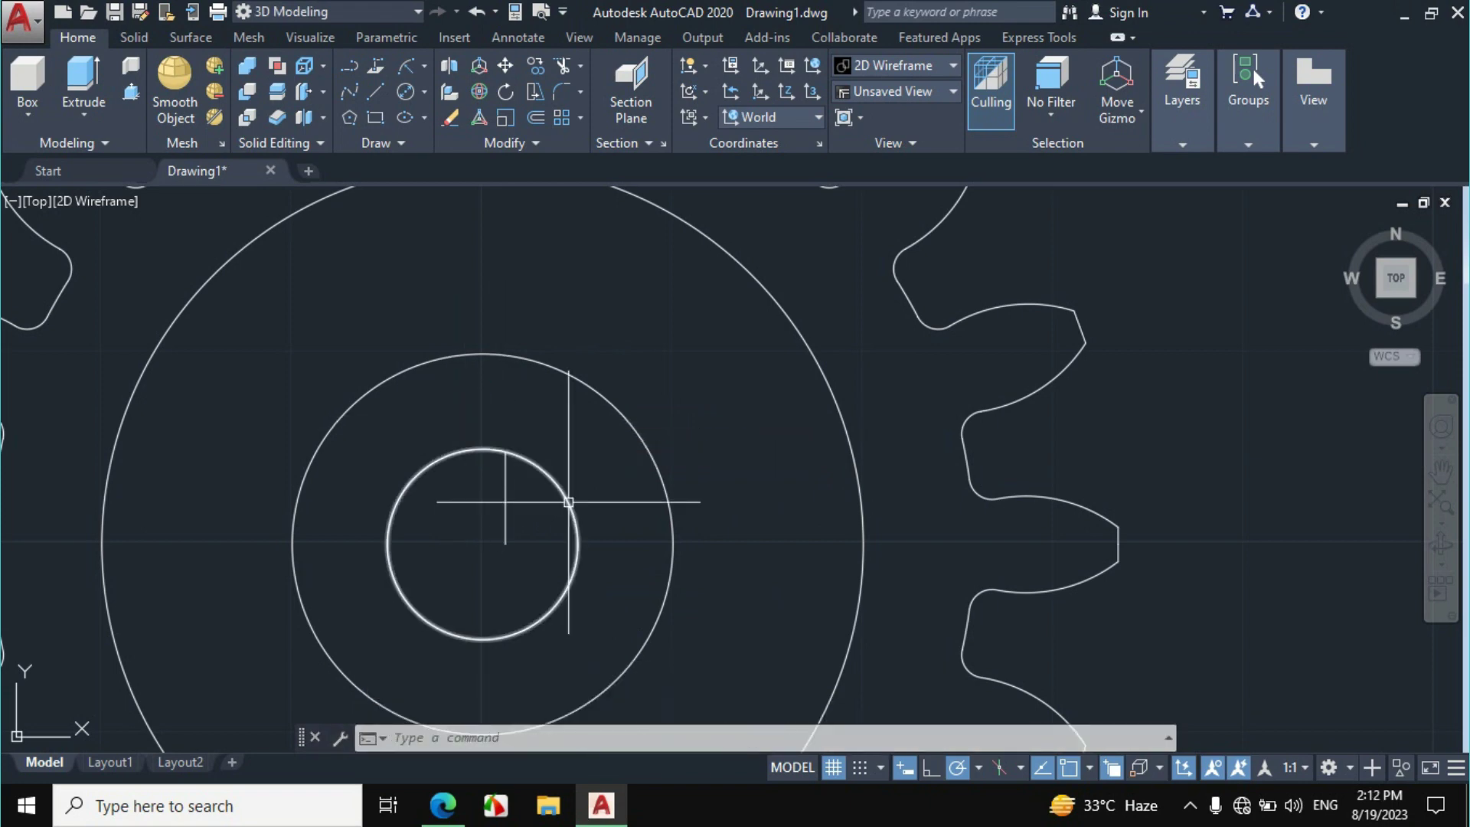
pyautogui.scroll(5, 498, 448)
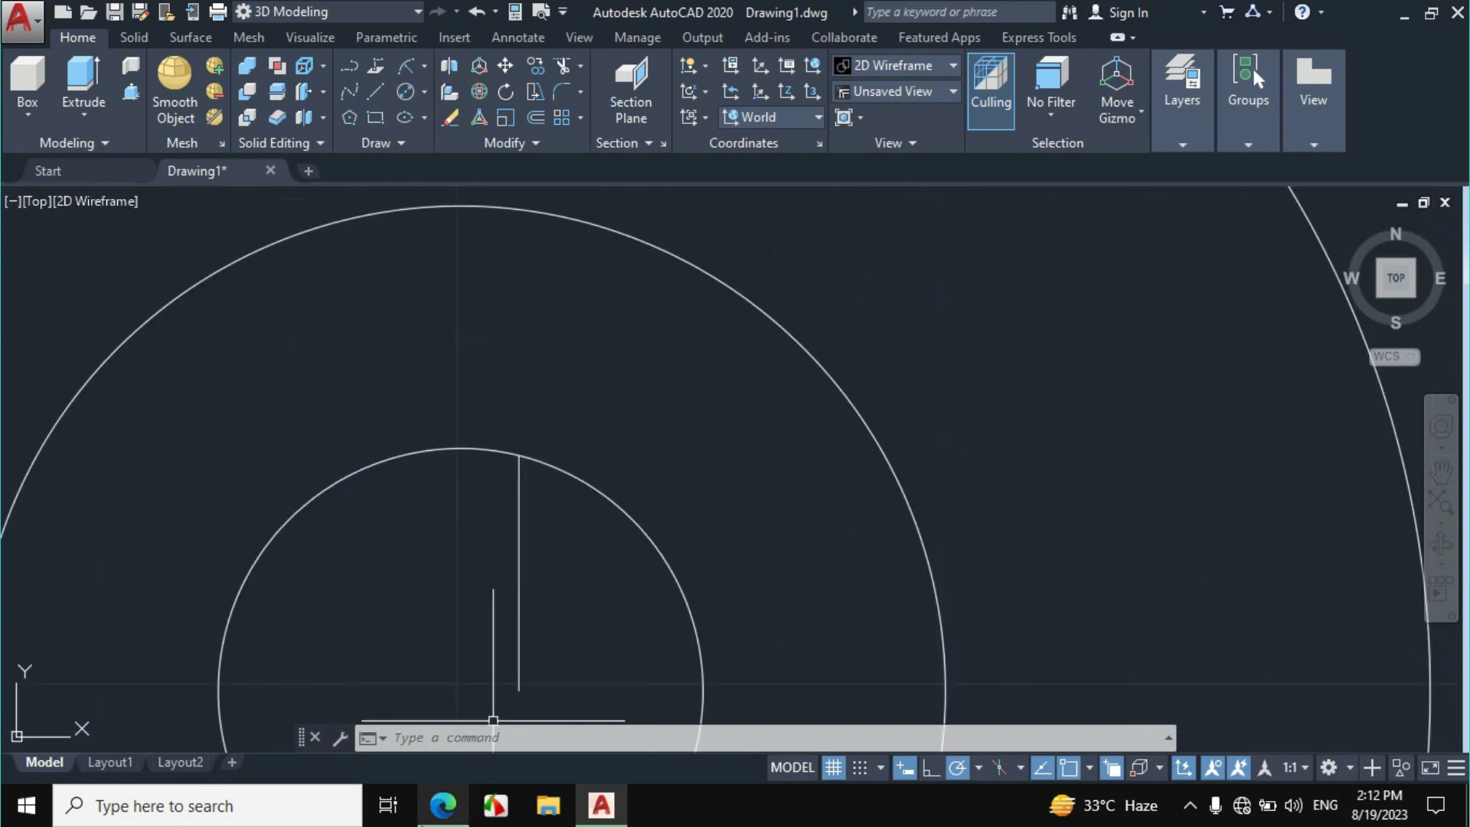
pyautogui.click(443, 804)
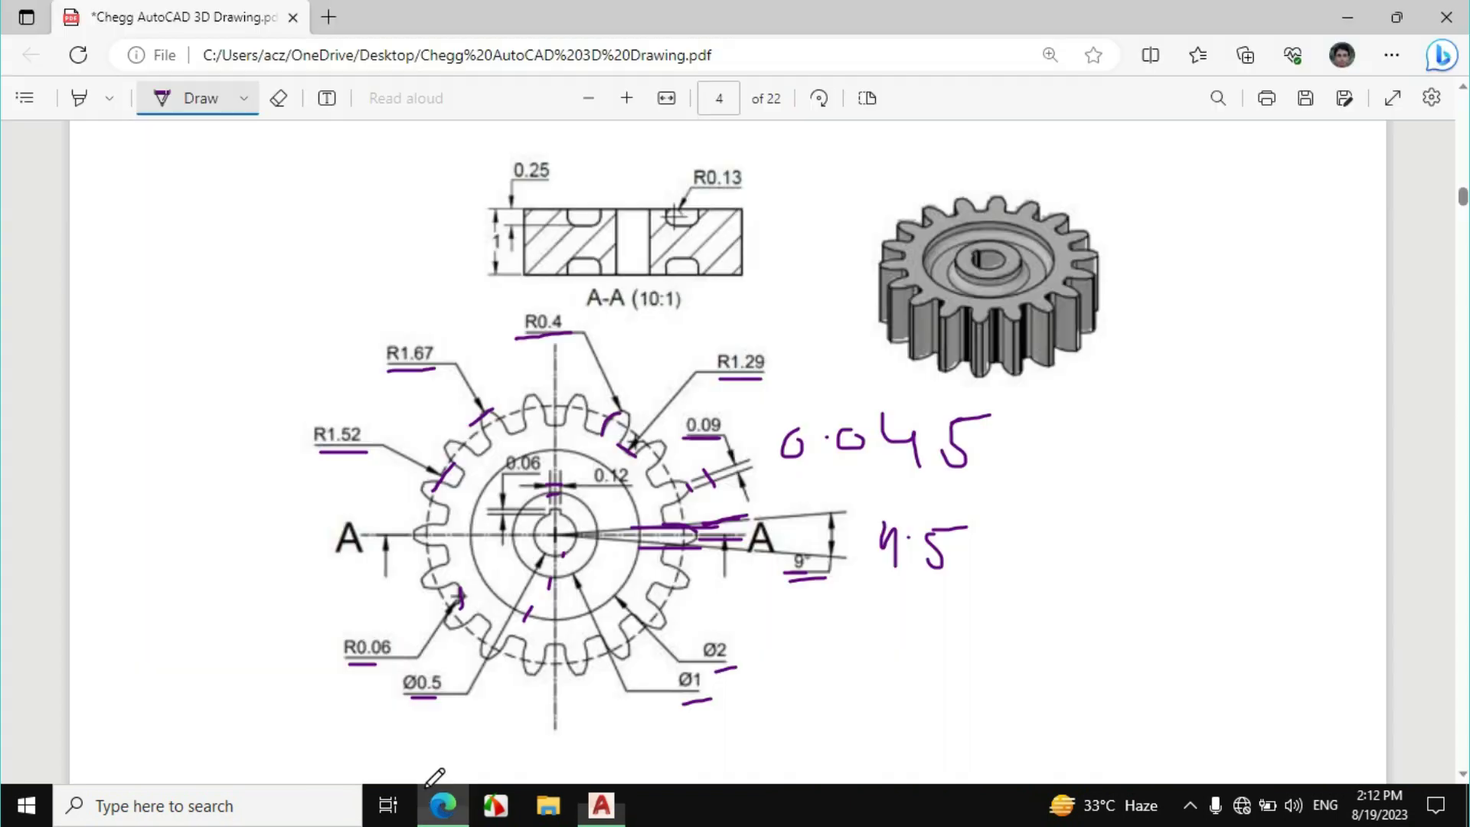
pyautogui.click(602, 804)
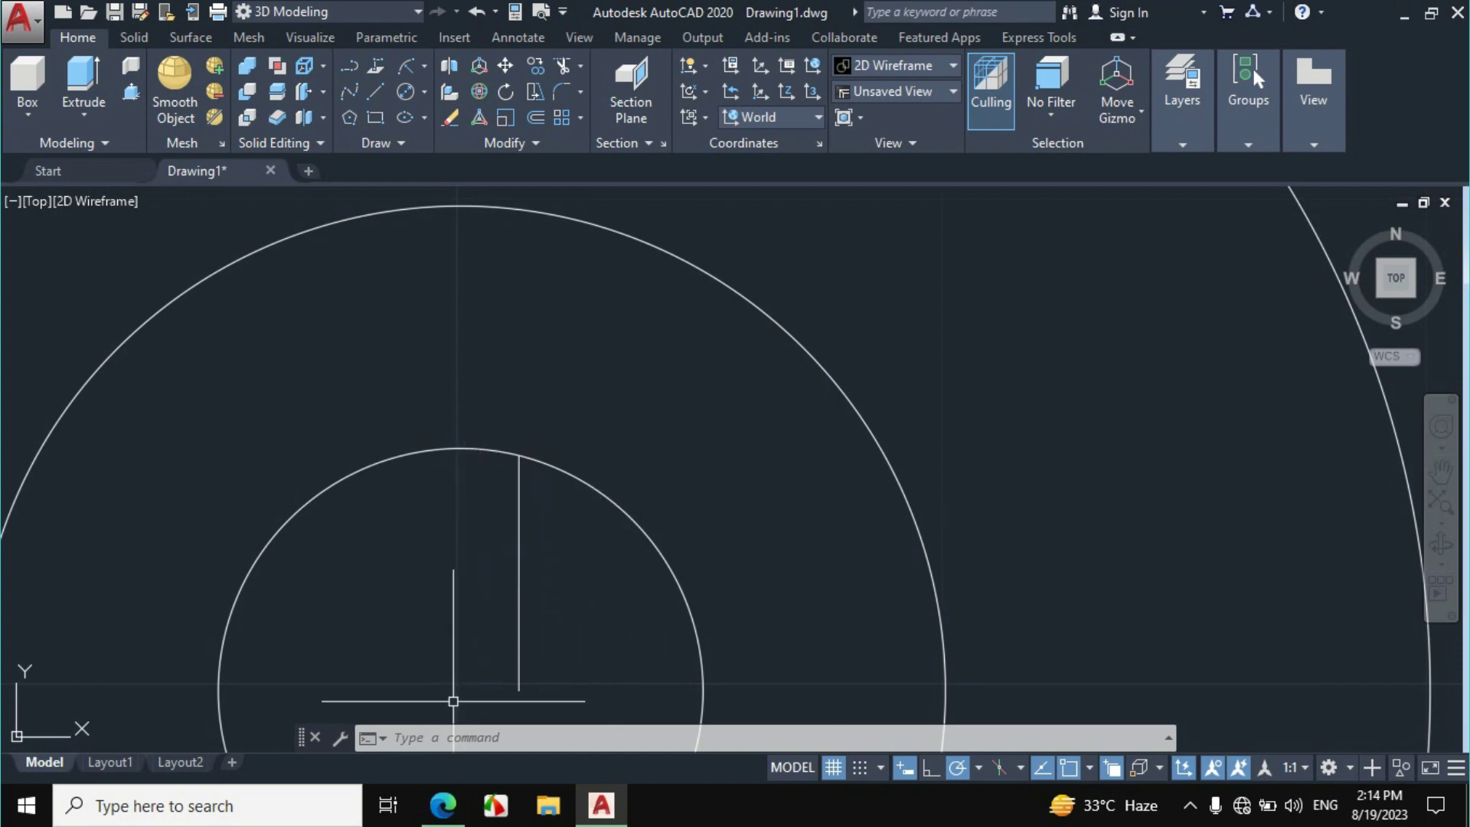
pyautogui.click(443, 804)
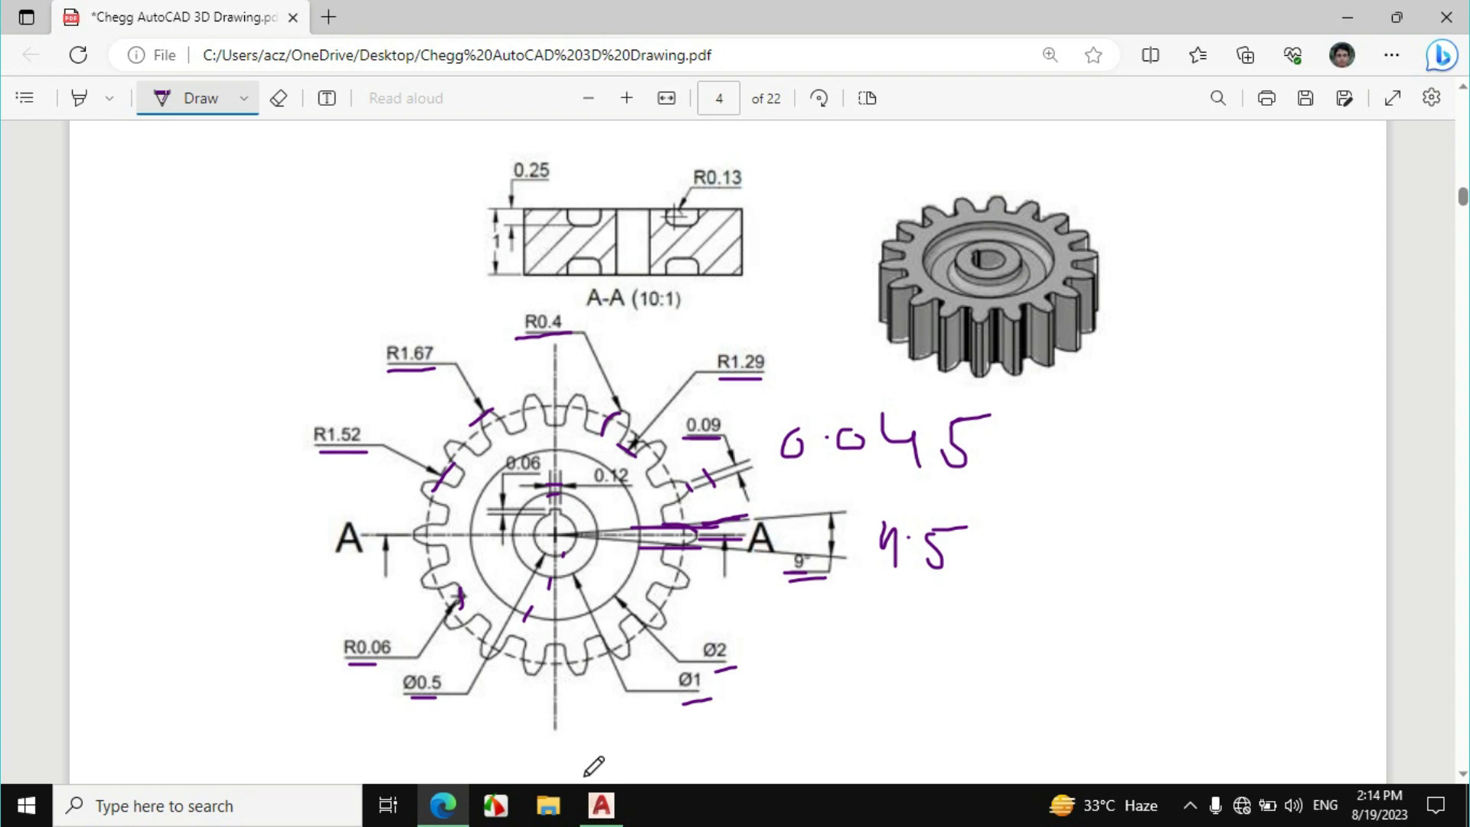
# Draw the keyway outline from the bore circle: 0.06 up, 0.12 across, 0.06 down
pyautogui.click(601, 804)
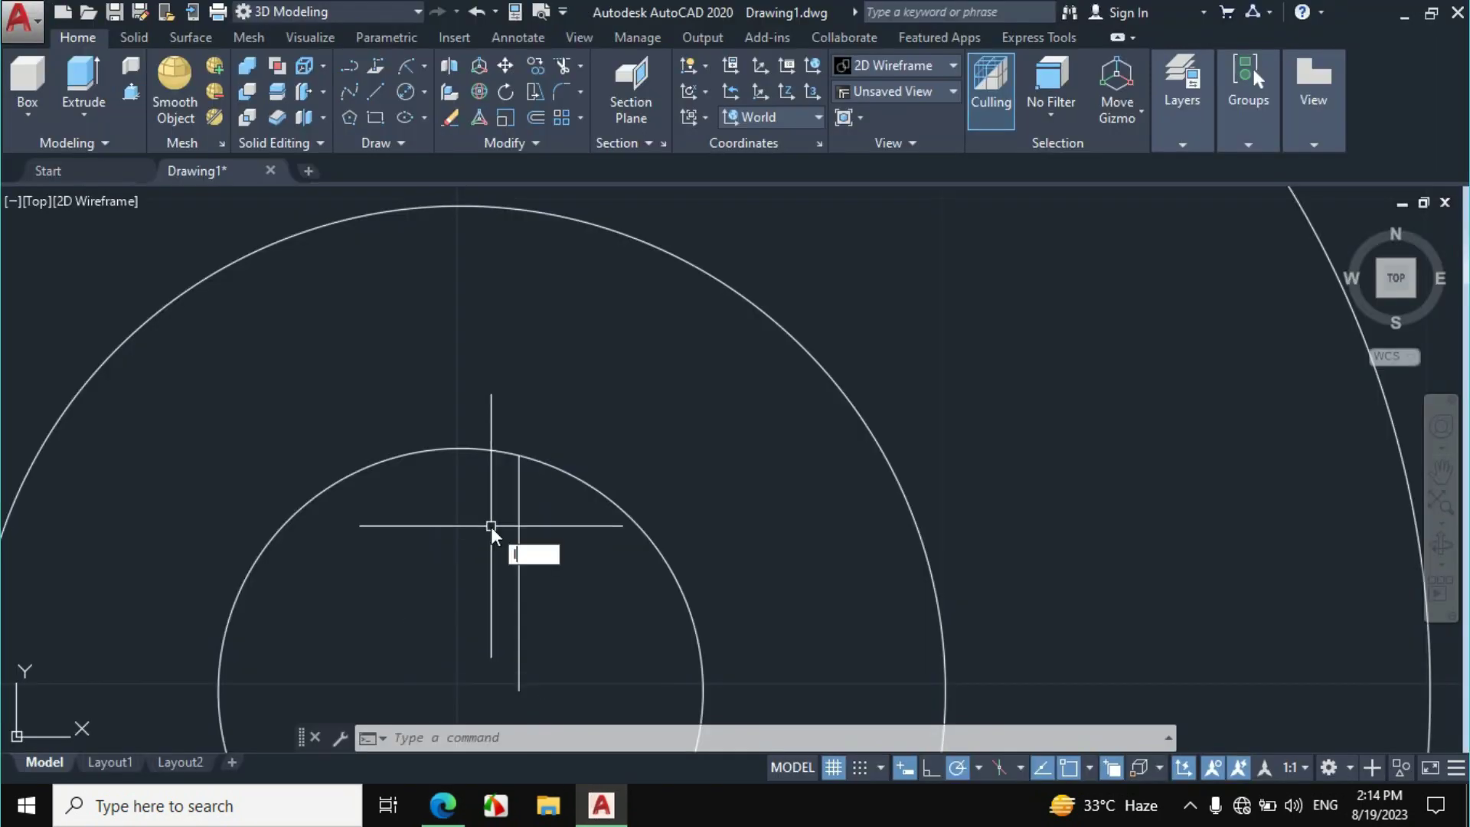
pyautogui.write('l')
pyautogui.press('Return')
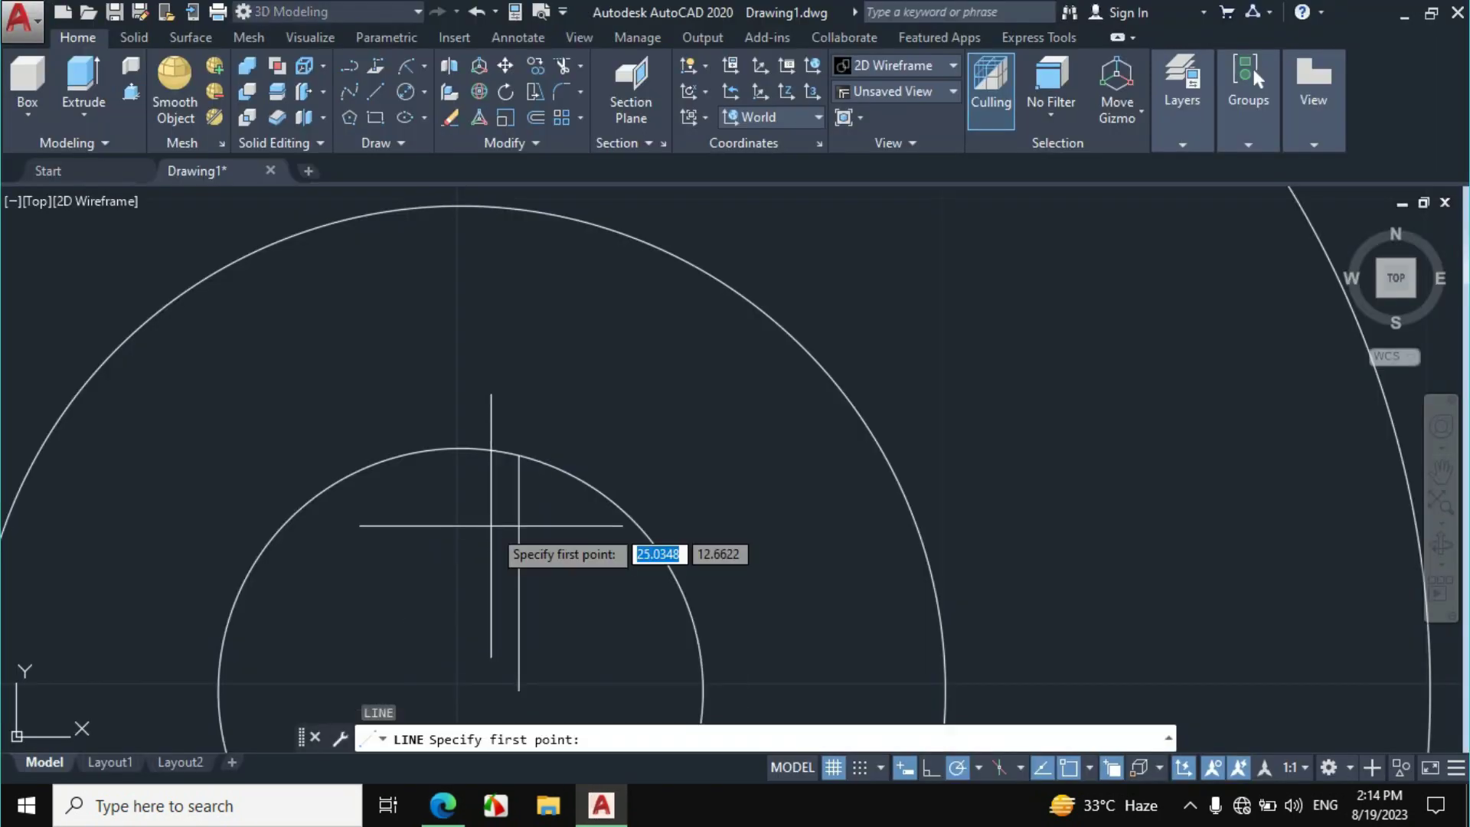
pyautogui.click(519, 453)
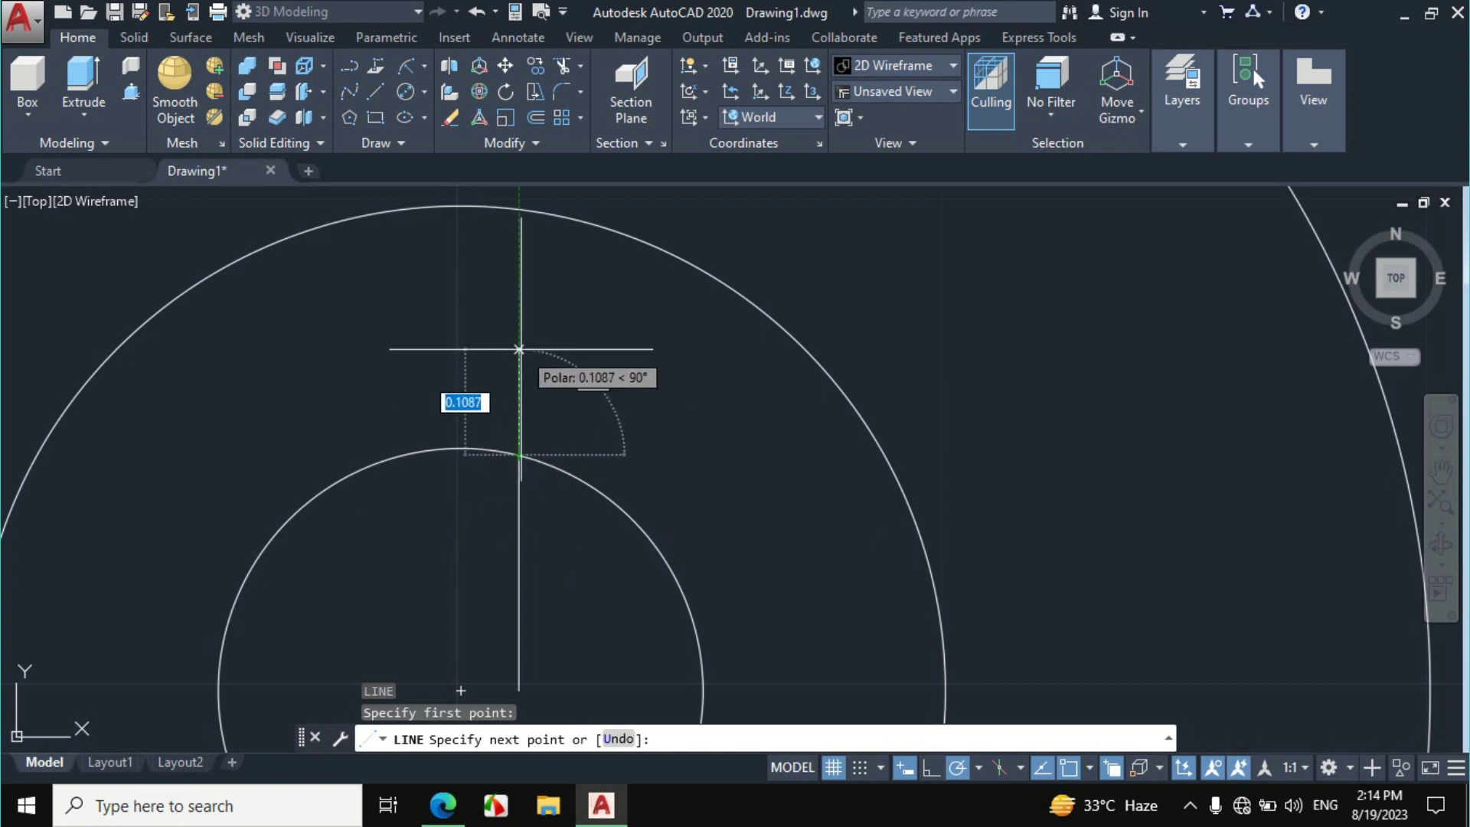
pyautogui.write('0.06')
pyautogui.press('Return')
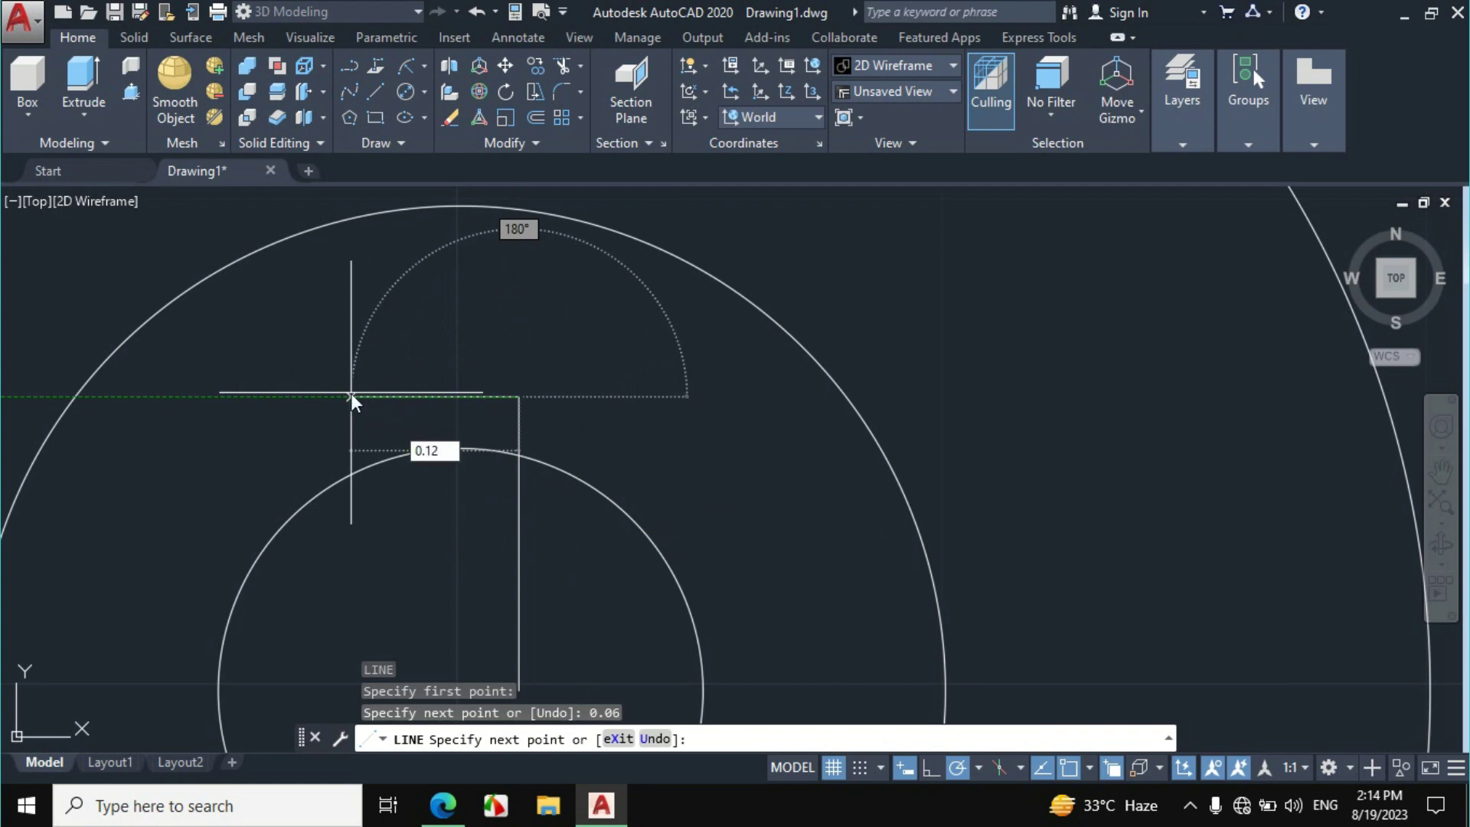
pyautogui.write('0.12')
pyautogui.press('Return')
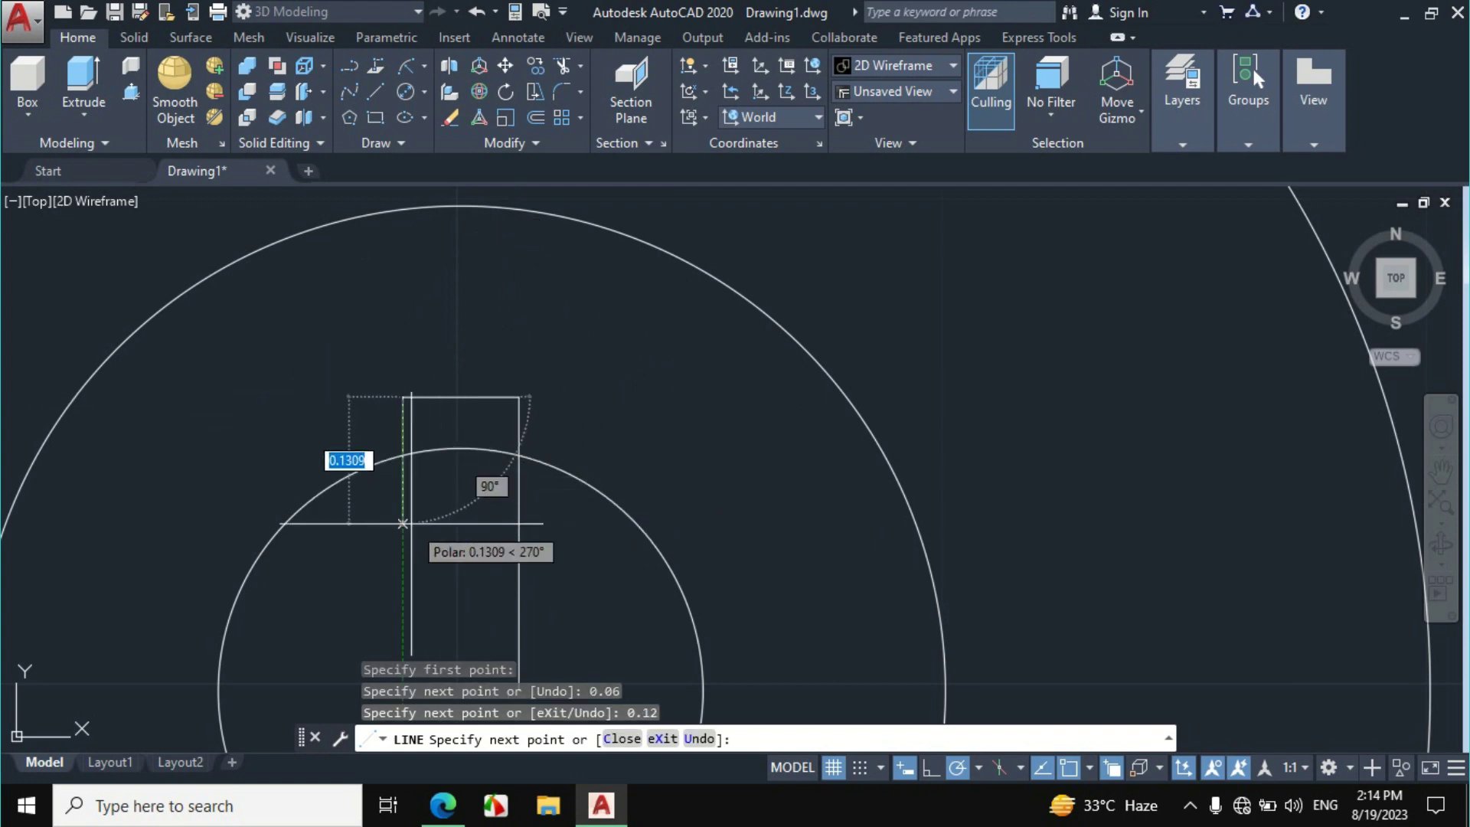
pyautogui.write('0.06')
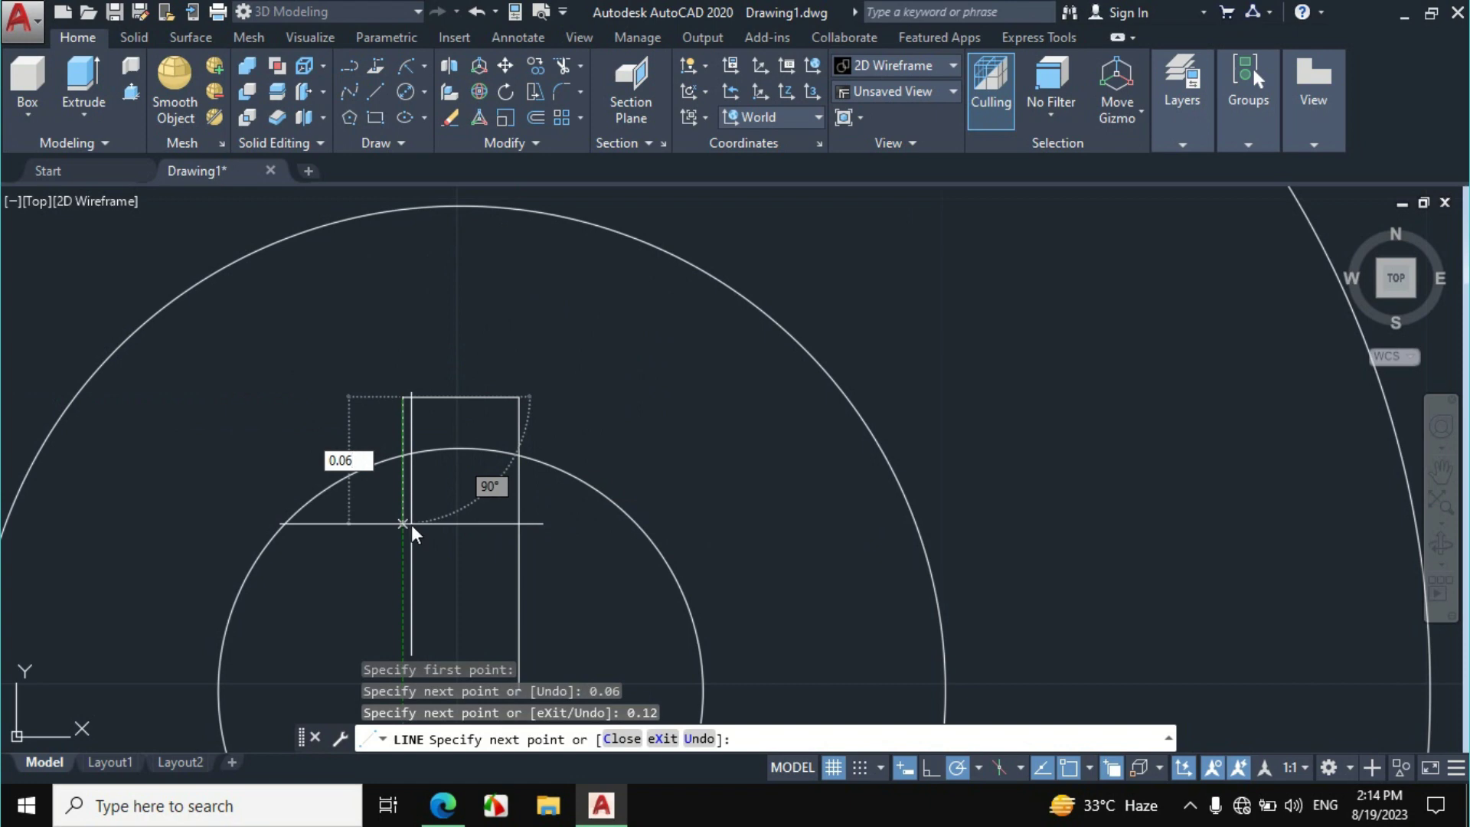
pyautogui.press('Return')
pyautogui.press('Escape')
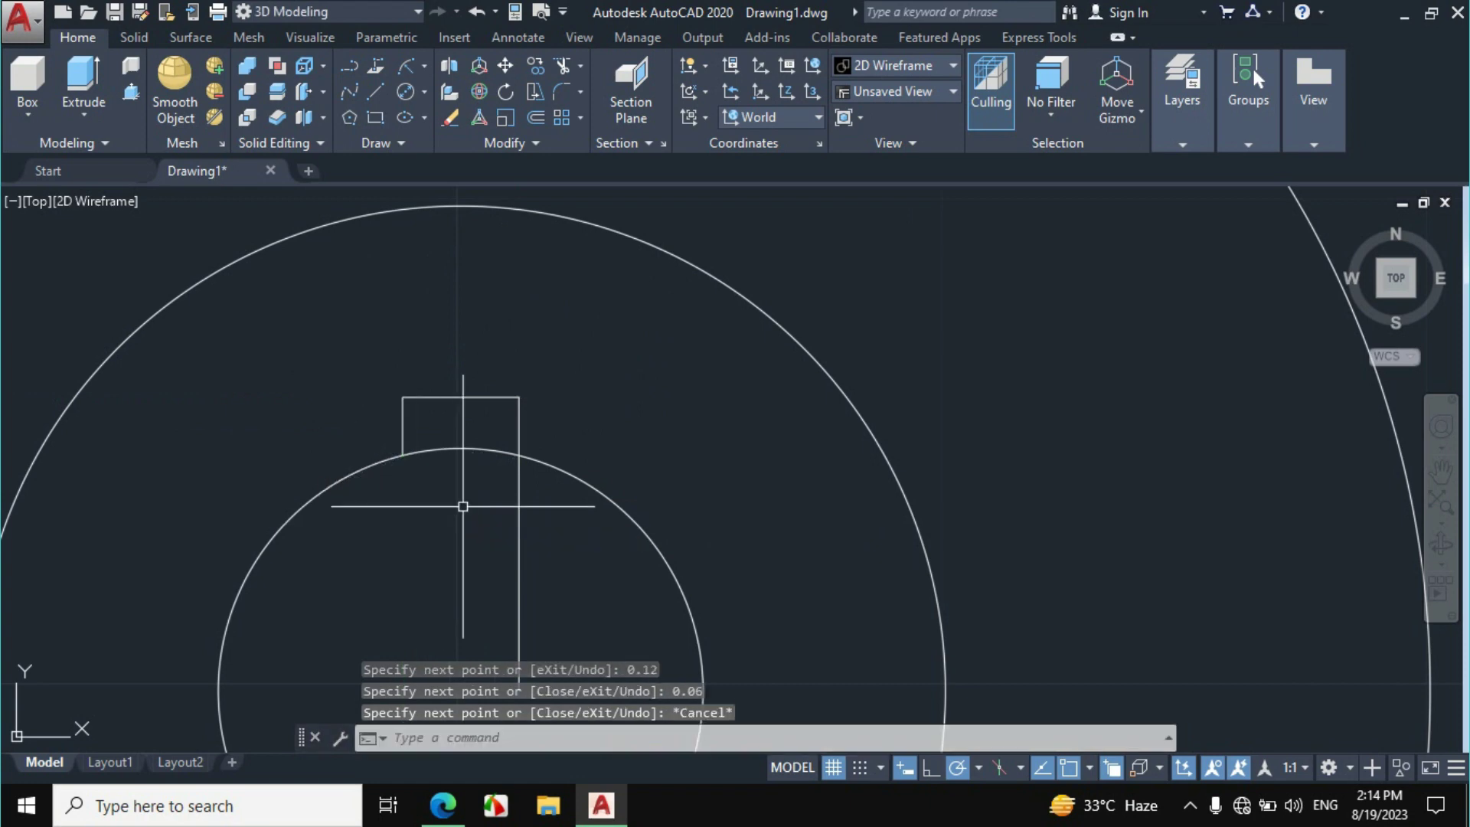
# Erase the vertical guide line and trim the bore arc out of the keyway slot
pyautogui.click(518, 509)
pyautogui.write('E')
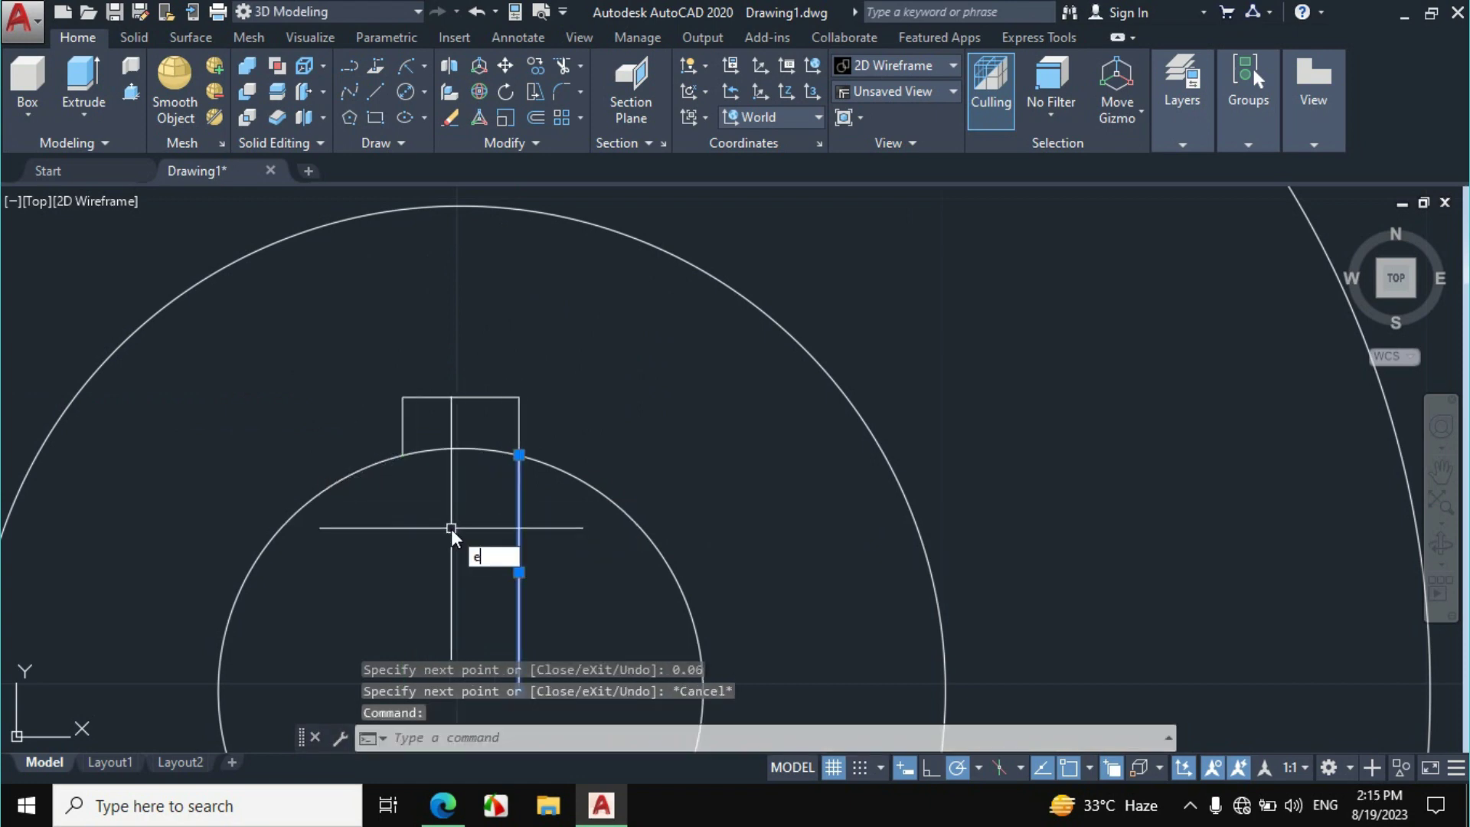
pyautogui.press('Return')
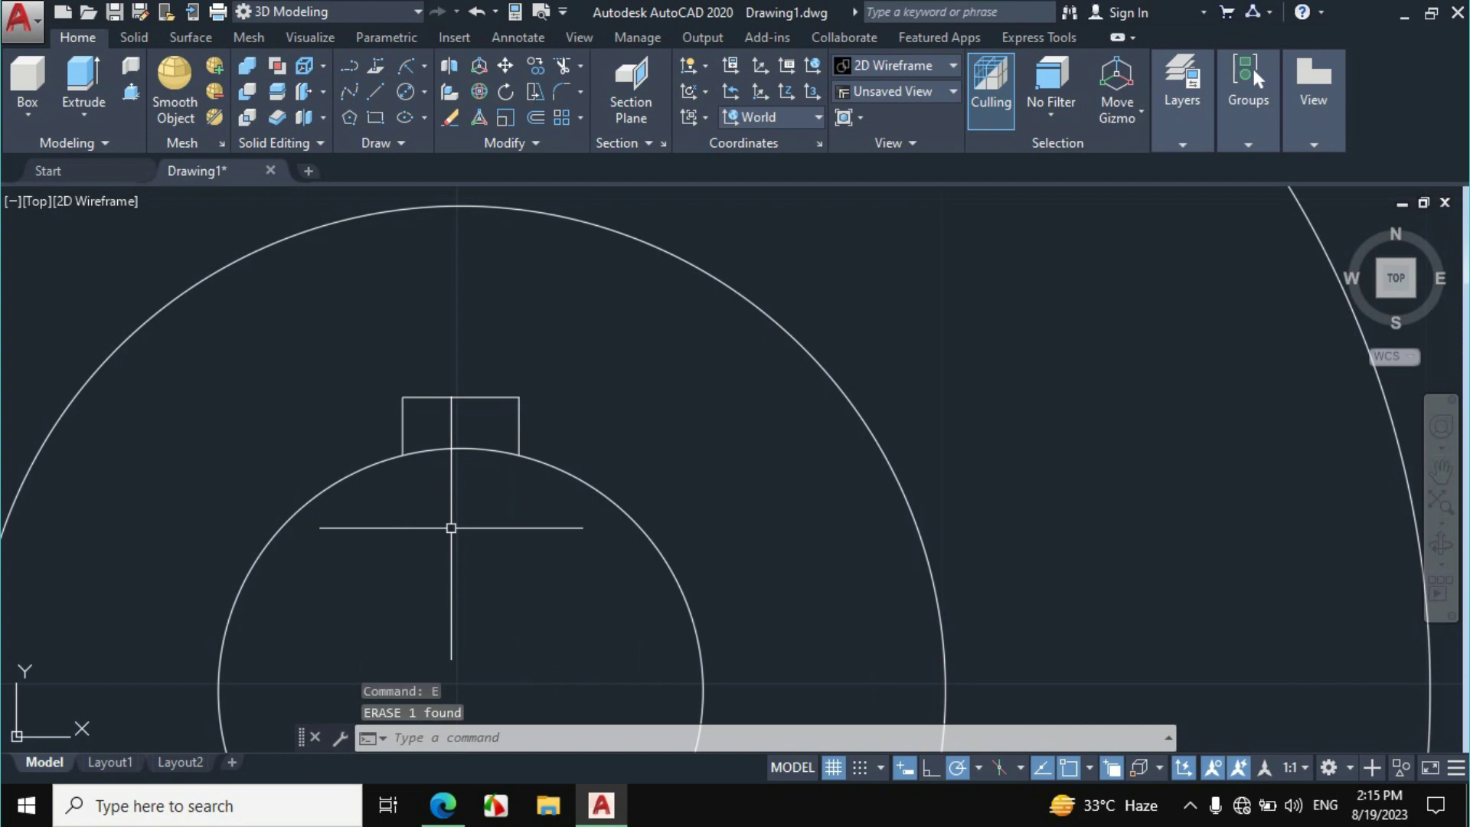
pyautogui.write('TR')
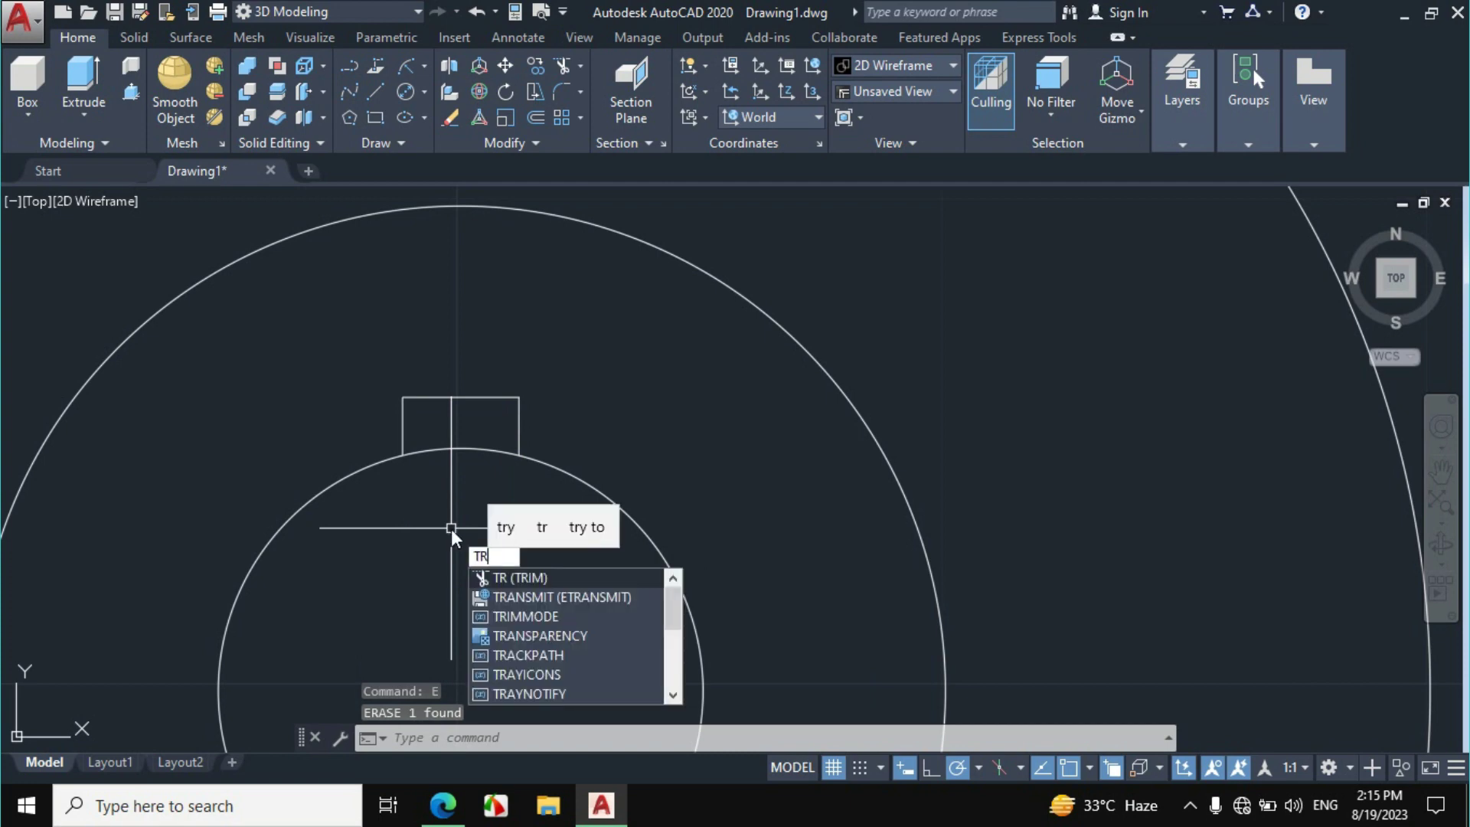
pyautogui.press('Return')
pyautogui.press('Return')
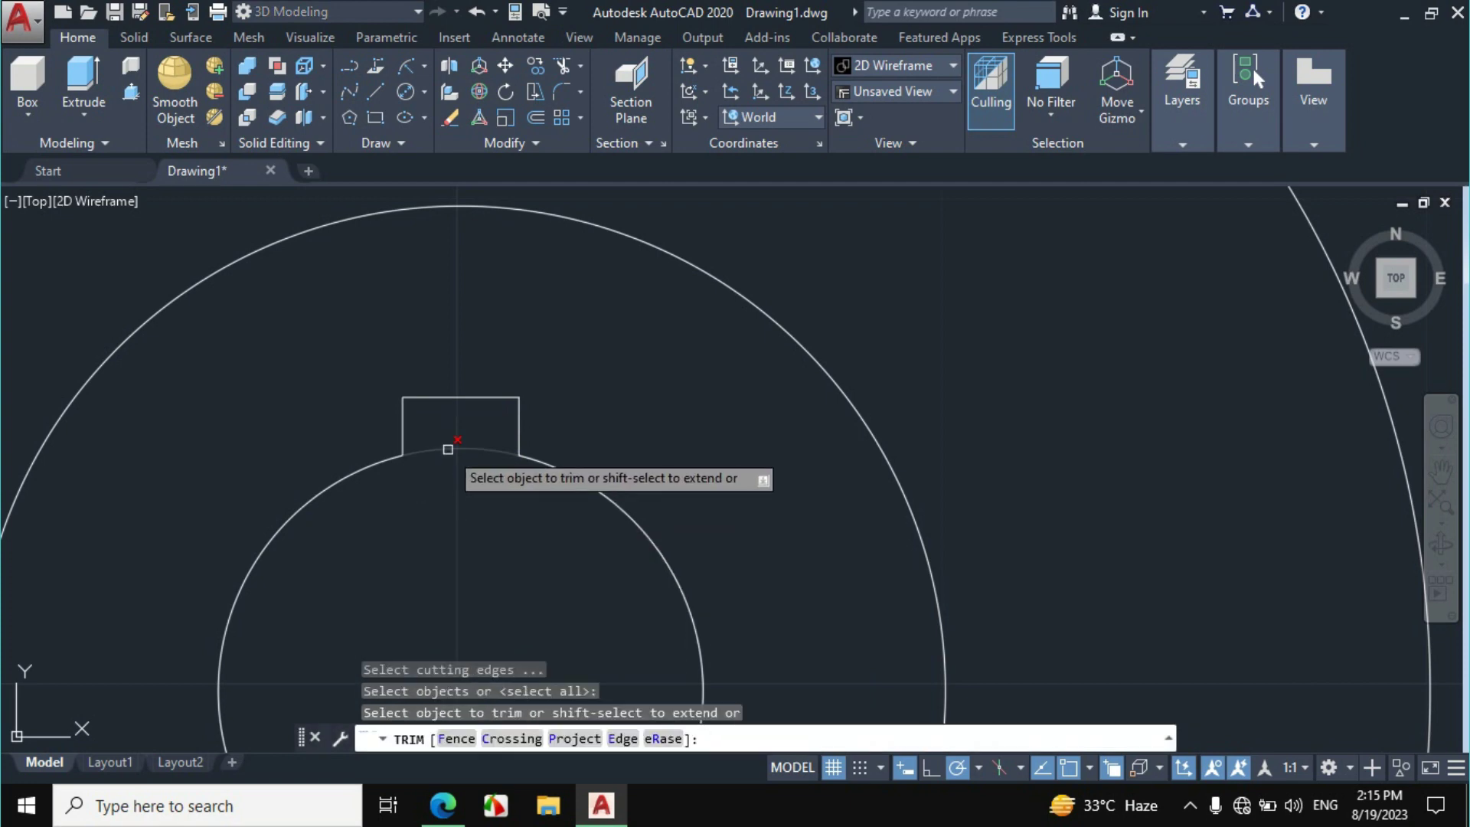
pyautogui.click(448, 449)
pyautogui.scroll(-4, 513, 492)
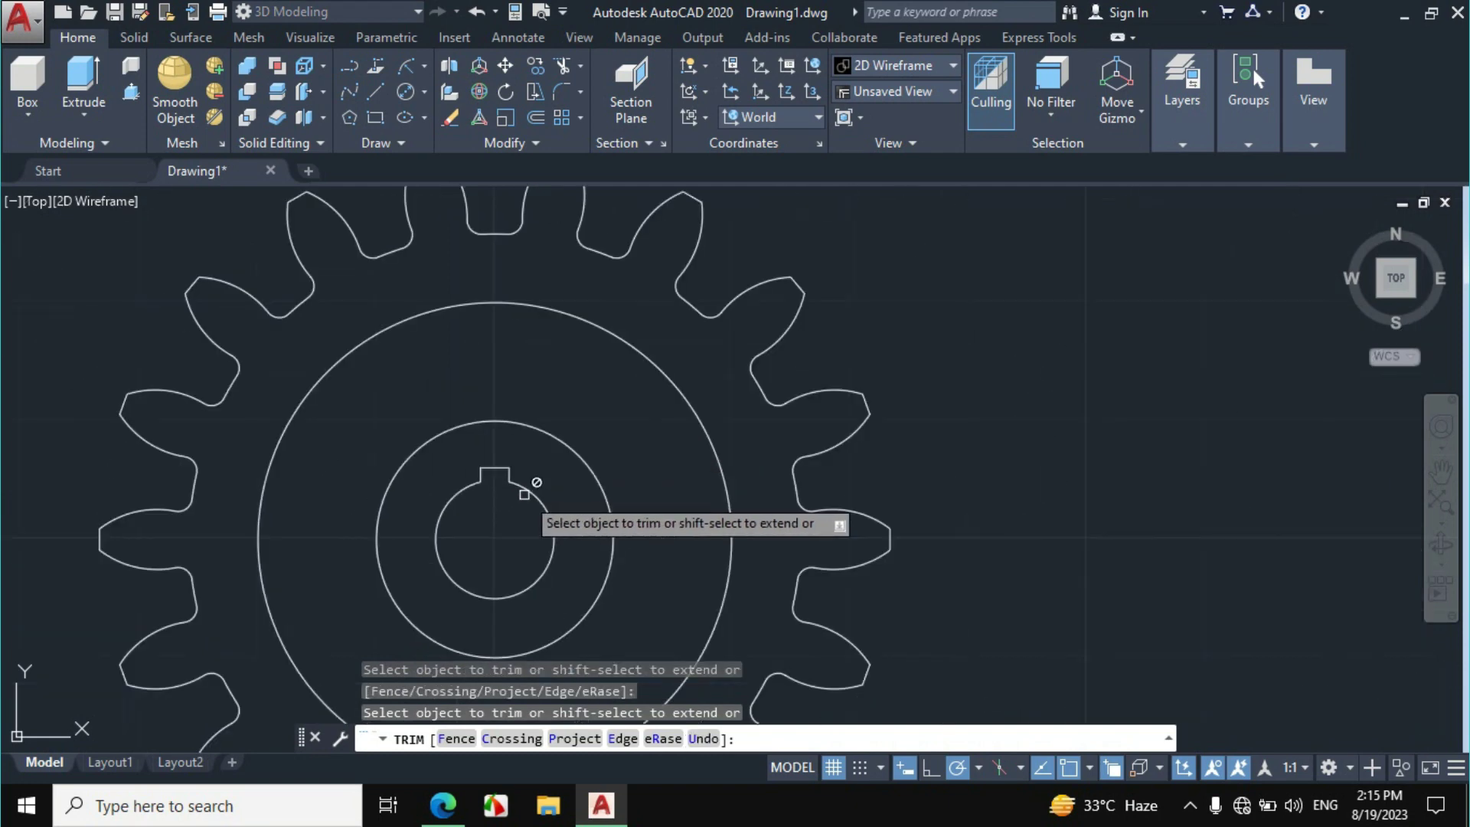
pyautogui.scroll(-2, 525, 494)
pyautogui.press('Escape')
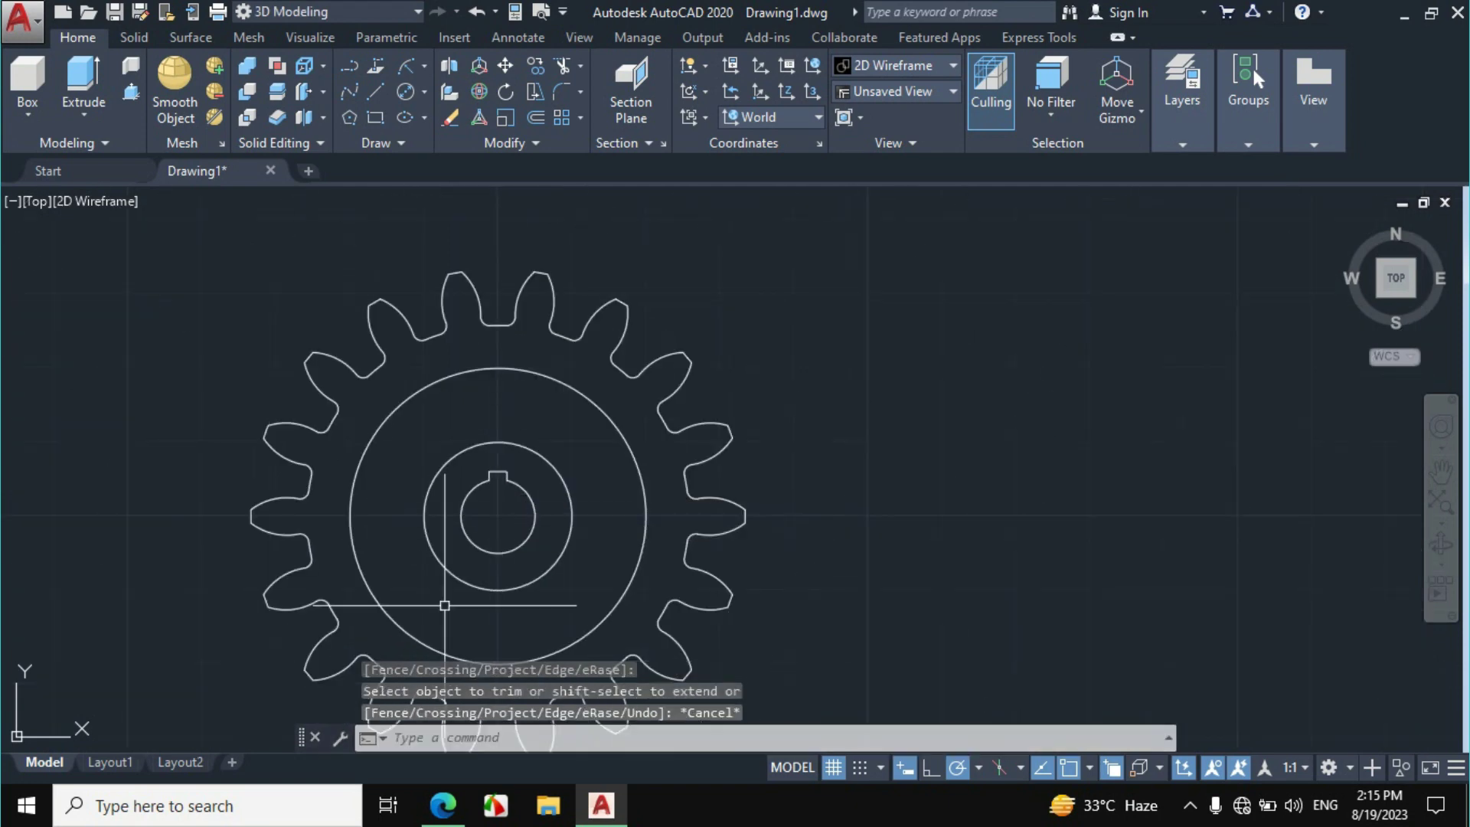
pyautogui.click(442, 808)
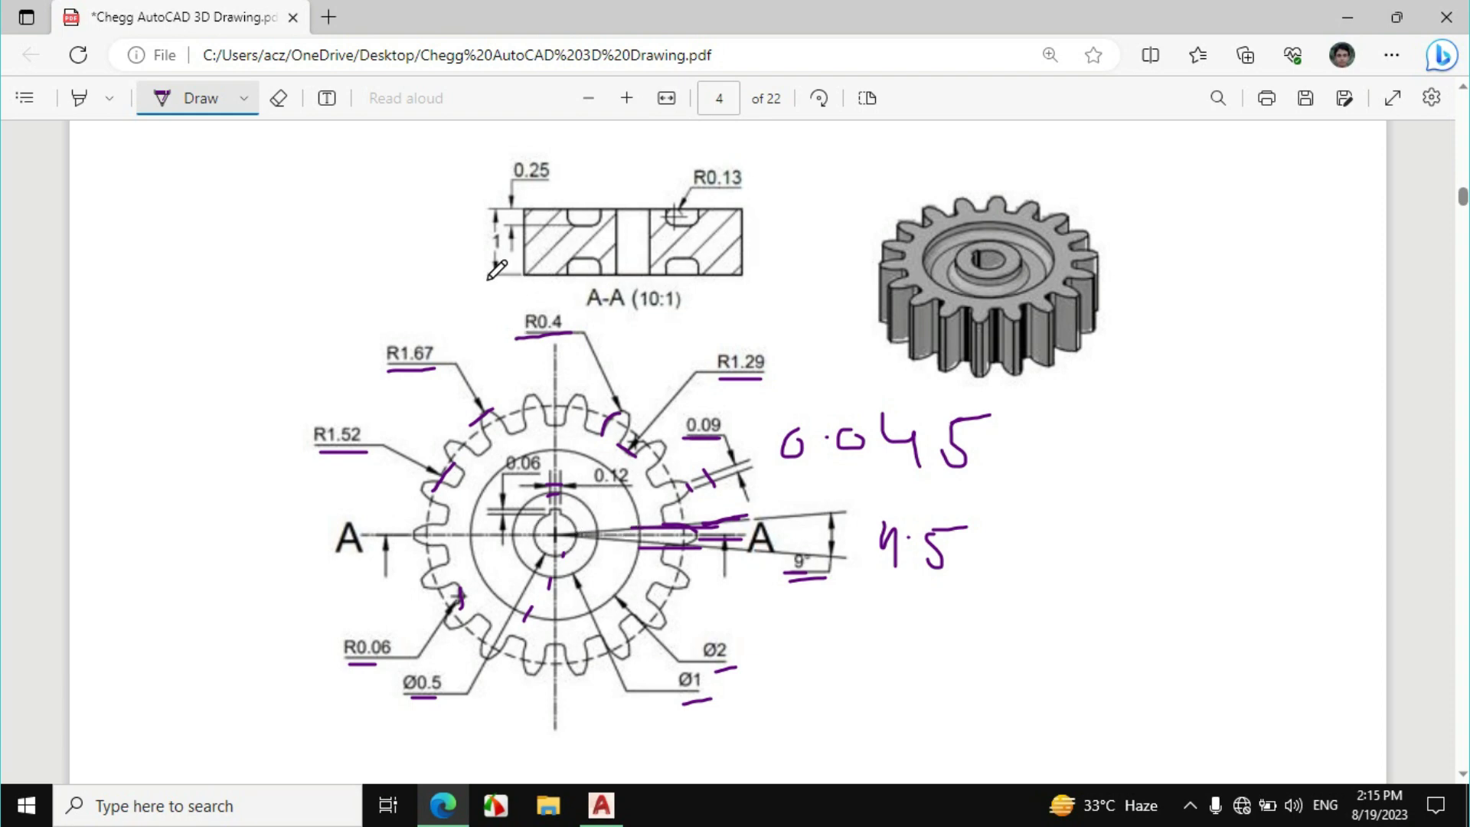
# Ink purple marks on the A-A section edges, hub picture and R0.13 notch
pyautogui.moveTo(527, 277)
pyautogui.mouseDown()
pyautogui.moveTo(524, 209)
pyautogui.moveTo(492, 251)
pyautogui.mouseUp()
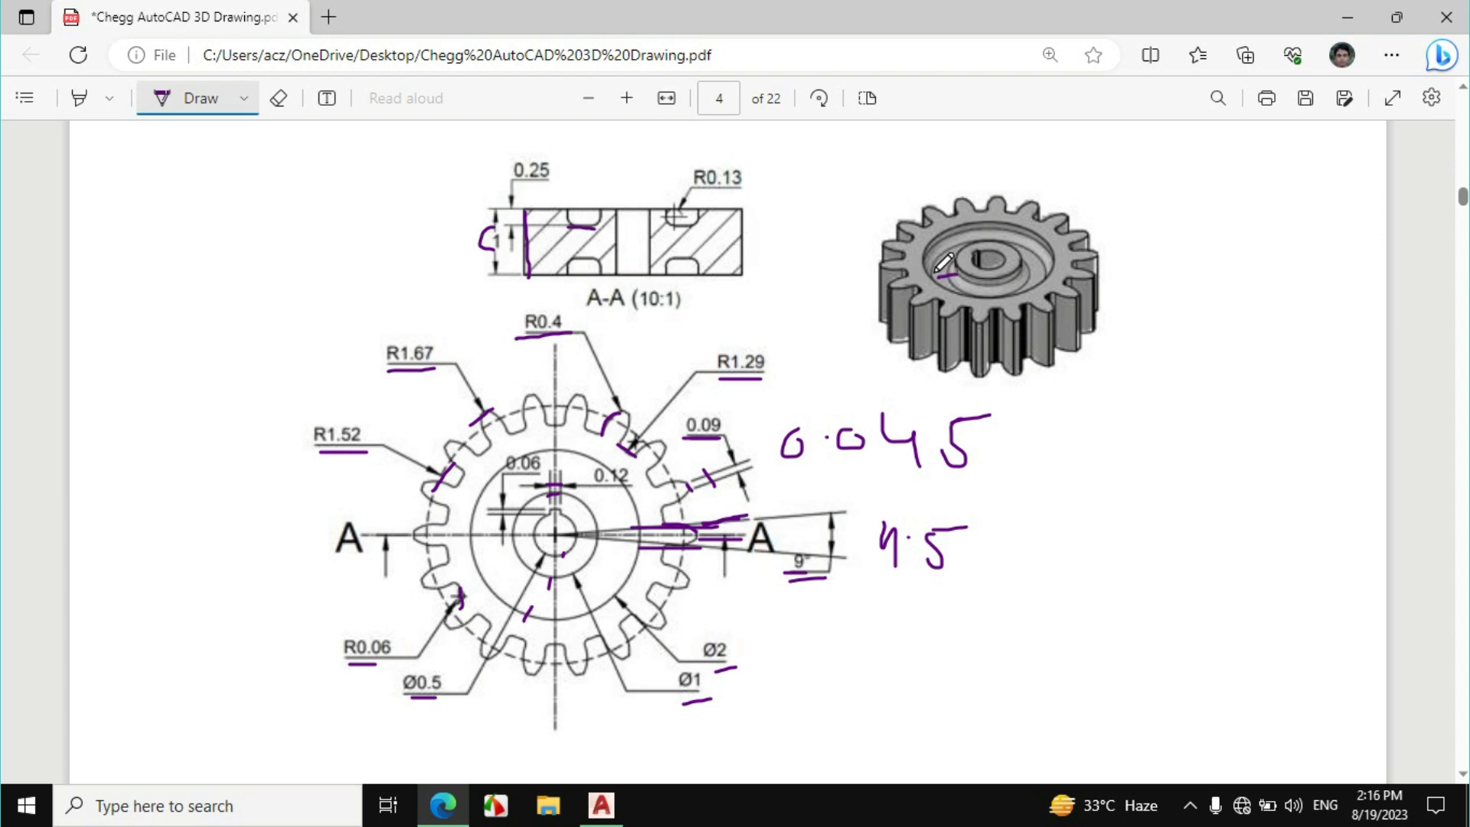
pyautogui.moveTo(936, 272); pyautogui.dragTo(955, 268)
pyautogui.moveTo(569, 207); pyautogui.dragTo(569, 226)
pyautogui.moveTo(669, 210); pyautogui.dragTo(672, 228)
pyautogui.click(602, 805)
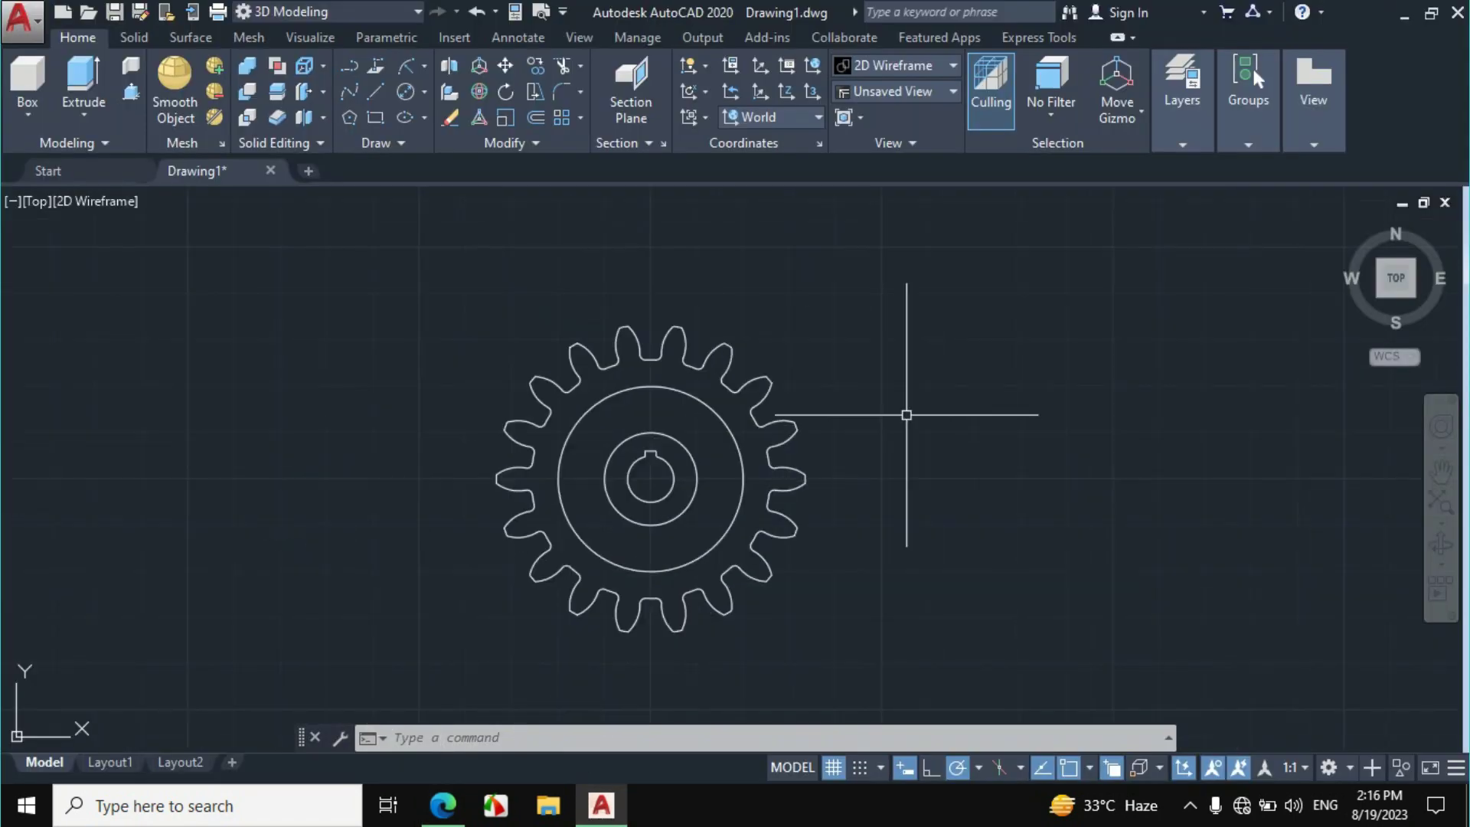
# Switch the viewport to the SW Isometric view
pyautogui.click(98, 201)
pyautogui.press('Escape')
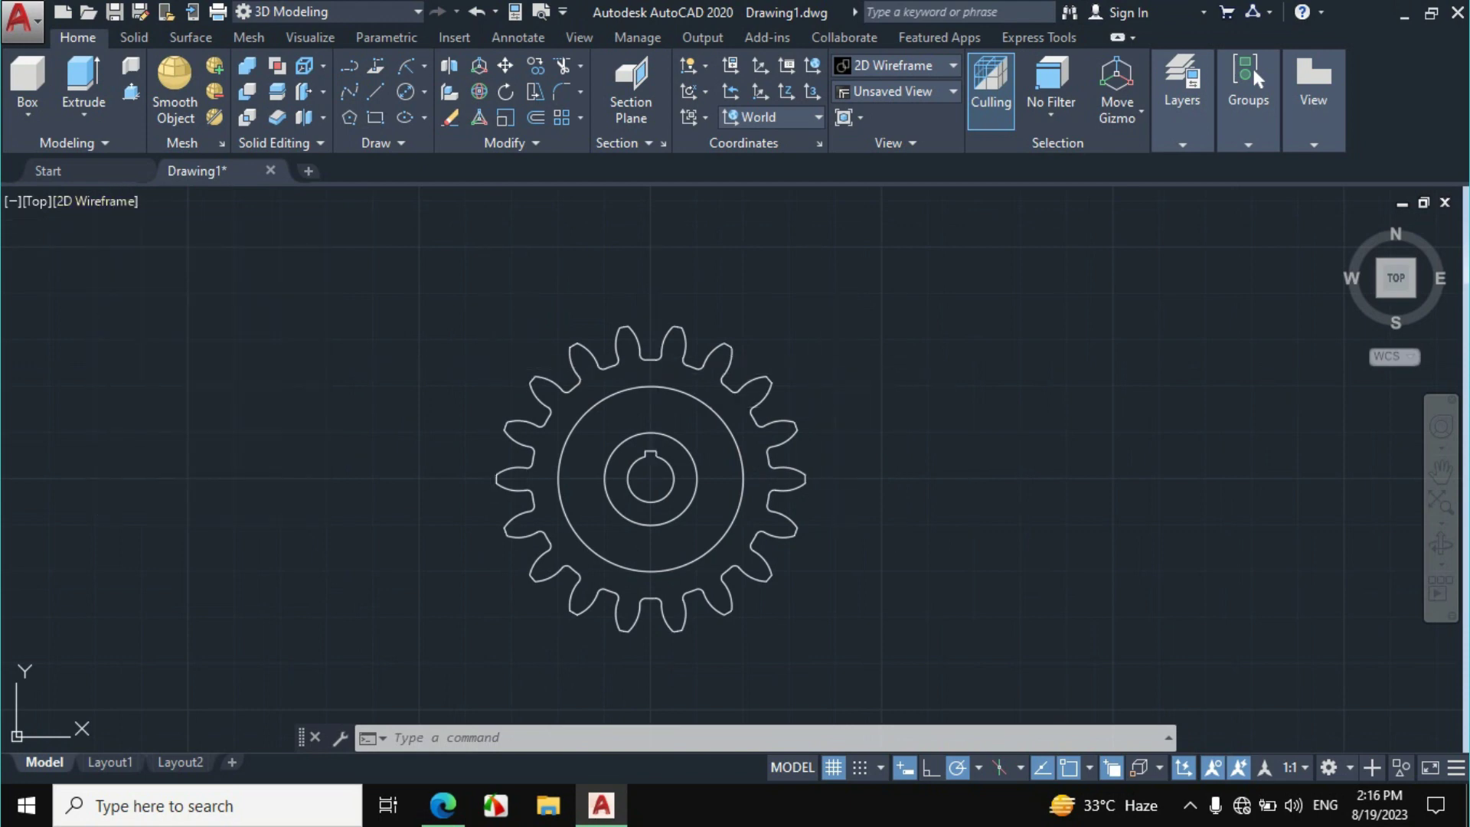
pyautogui.click(37, 202)
pyautogui.click(138, 397)
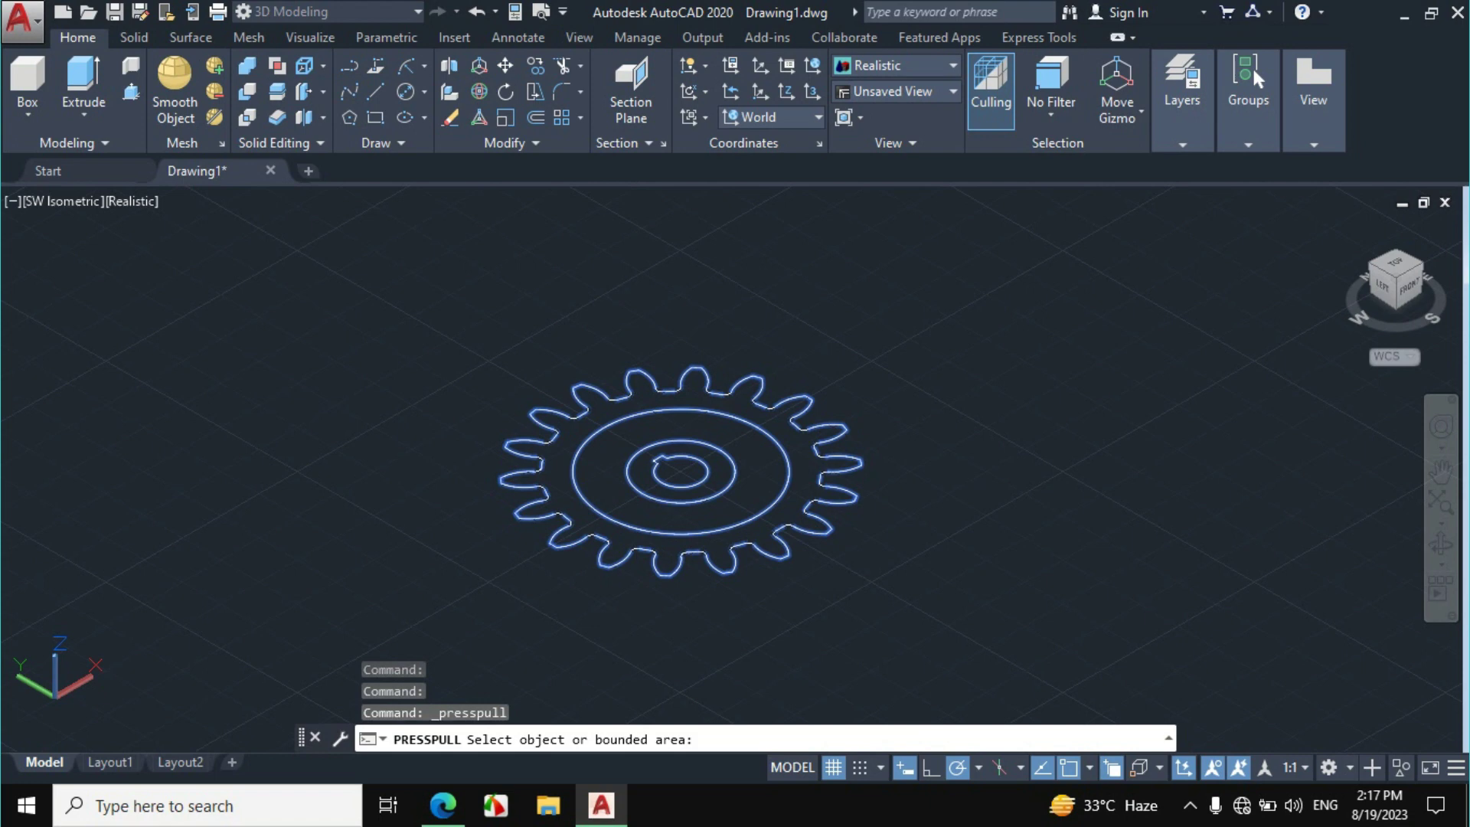
# Press-pull the gear profile to a height of 1
pyautogui.click(535, 468)
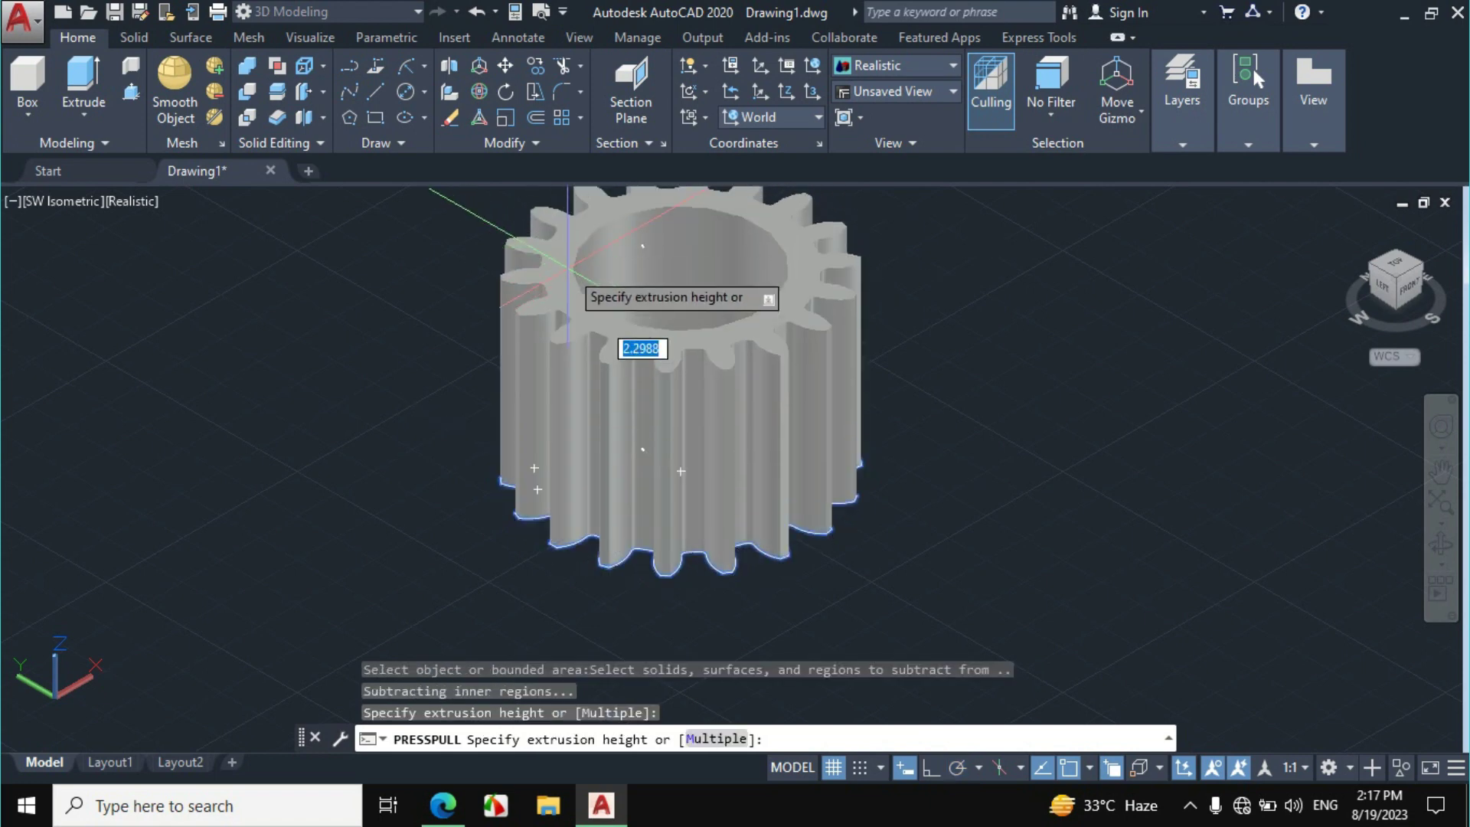
pyautogui.write('1')
pyautogui.press('Return')
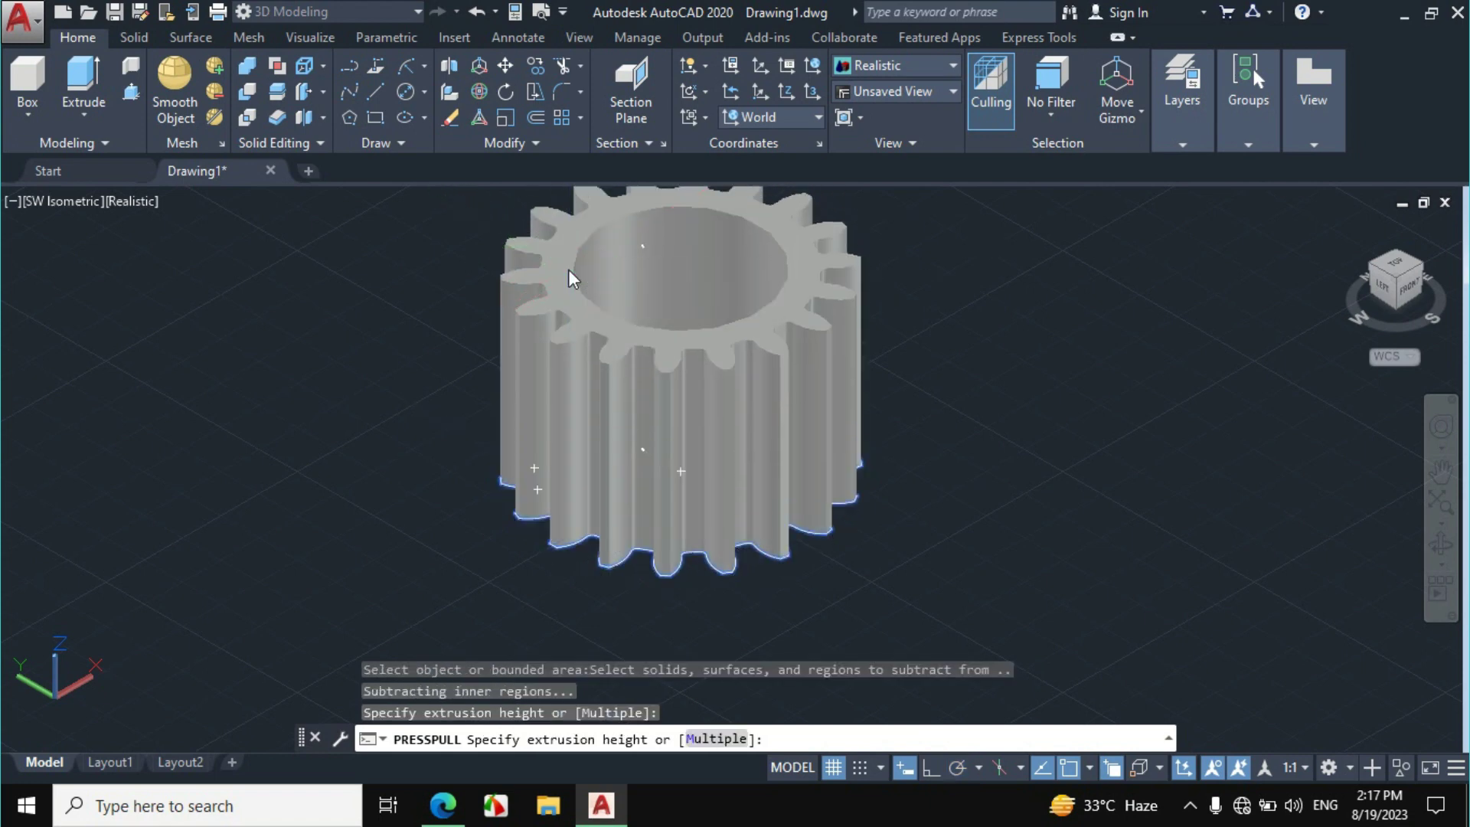
# Draw a horizontal purple ink stroke in the PDF's A-A section view
pyautogui.click(443, 806)
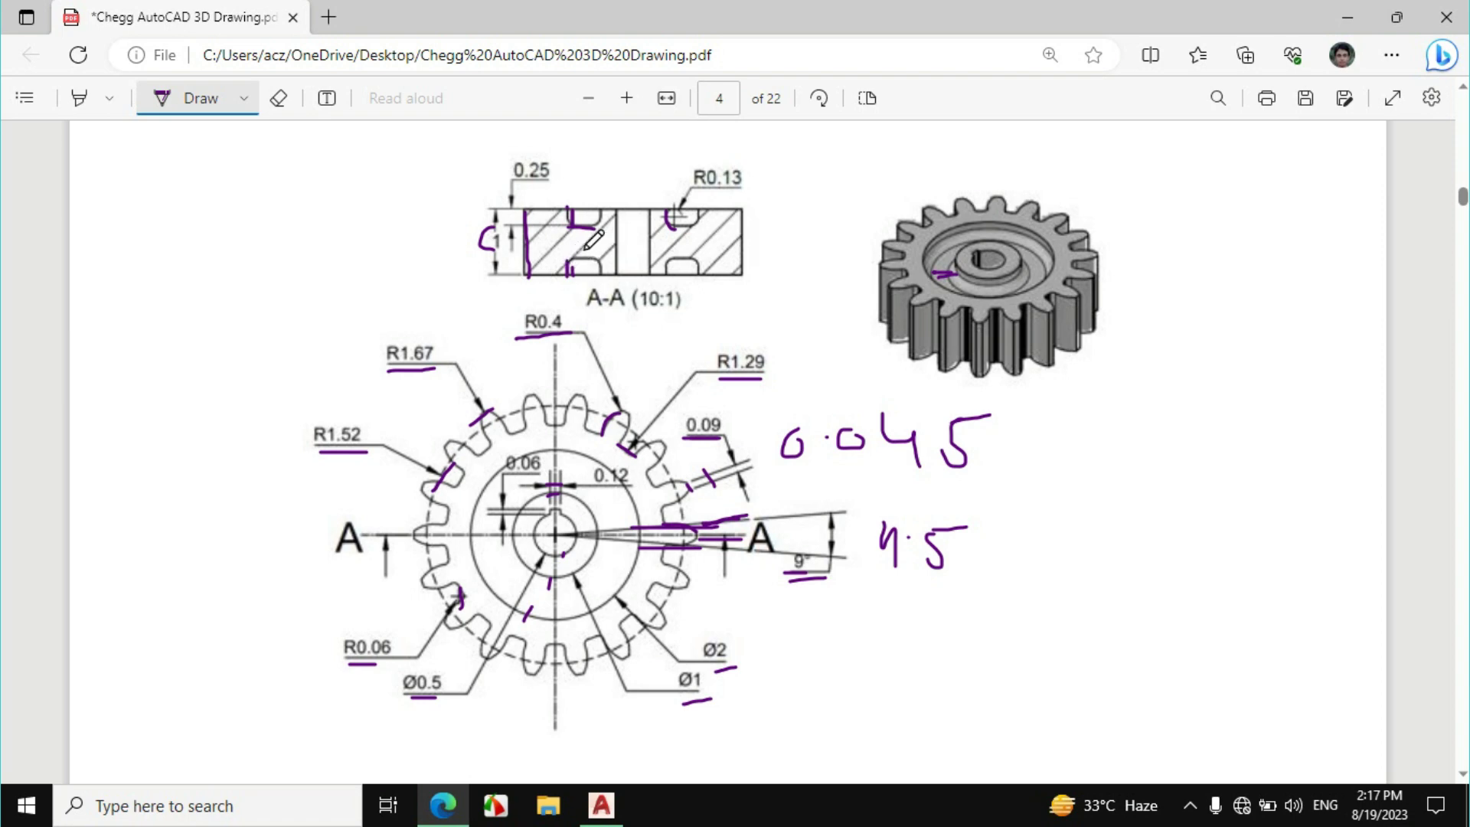
pyautogui.moveTo(568, 253)
pyautogui.mouseDown()
pyautogui.moveTo(603, 252)
pyautogui.moveTo(605, 218)
pyautogui.moveTo(588, 251)
pyautogui.mouseUp()
# Press-pull the ring between the two circles 0.5 into the gear face
pyautogui.click(601, 805)
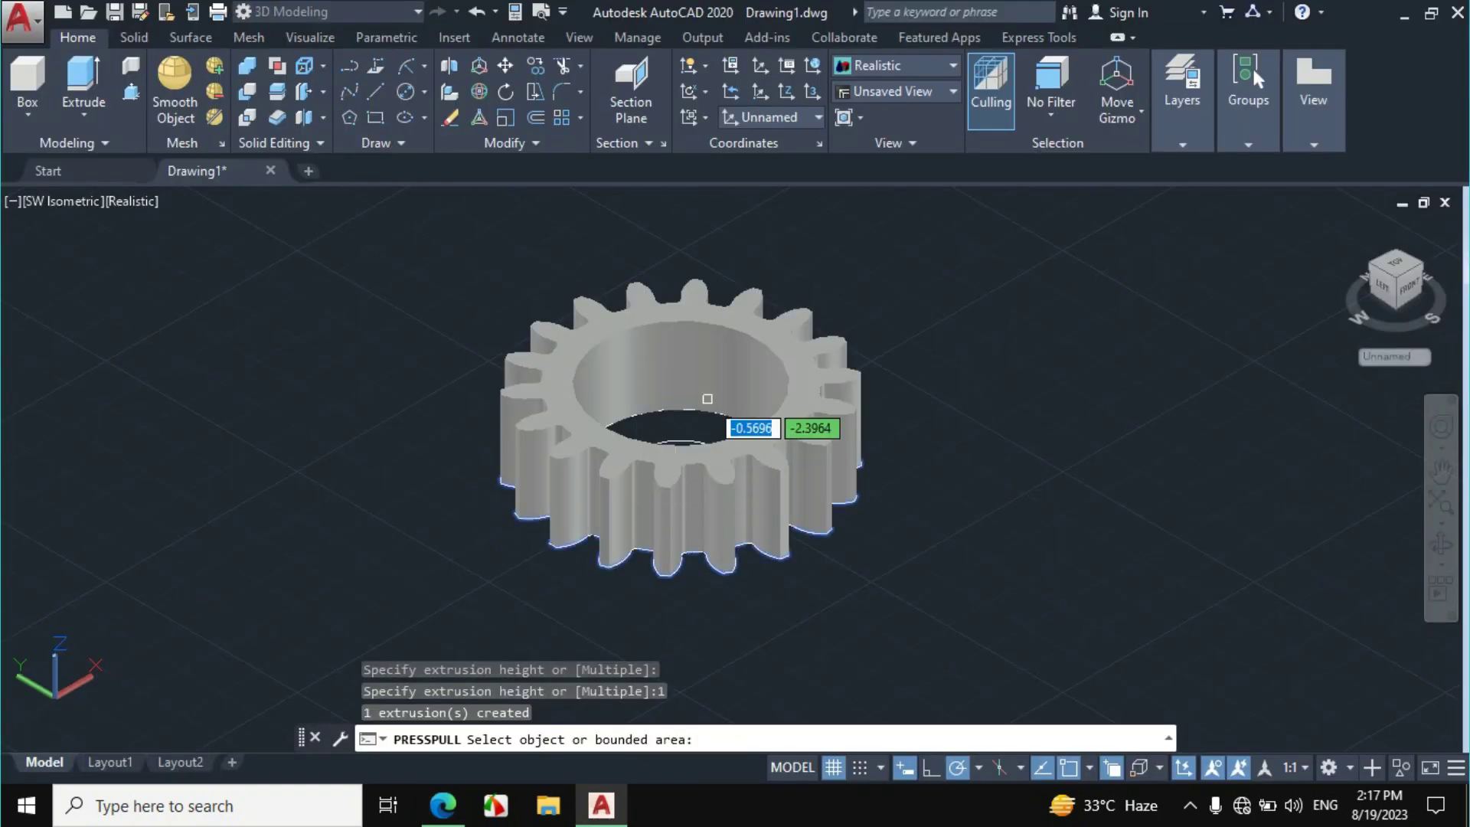
pyautogui.click(1442, 543)
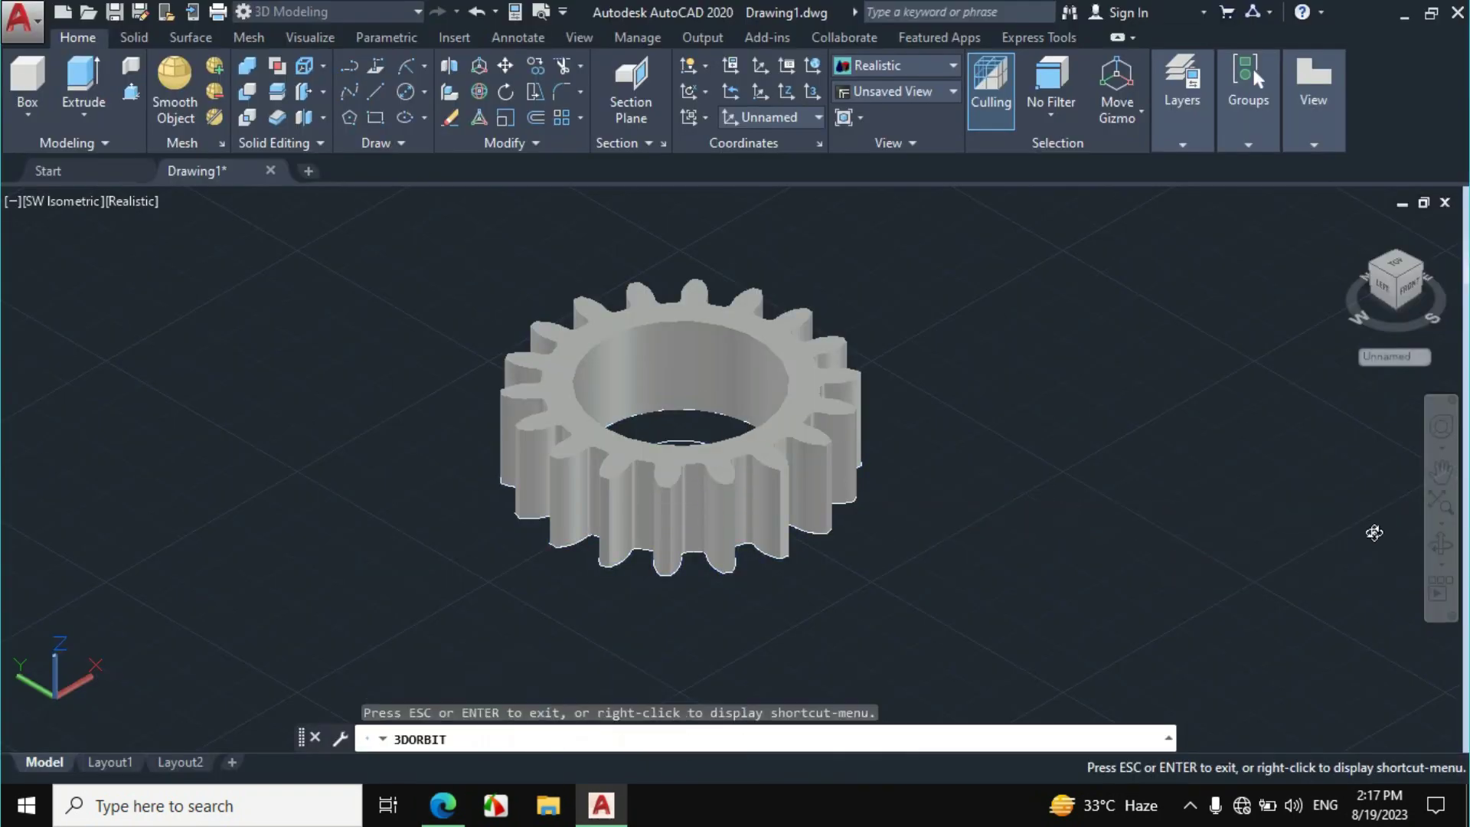
pyautogui.moveTo(745, 419); pyautogui.dragTo(804, 376)
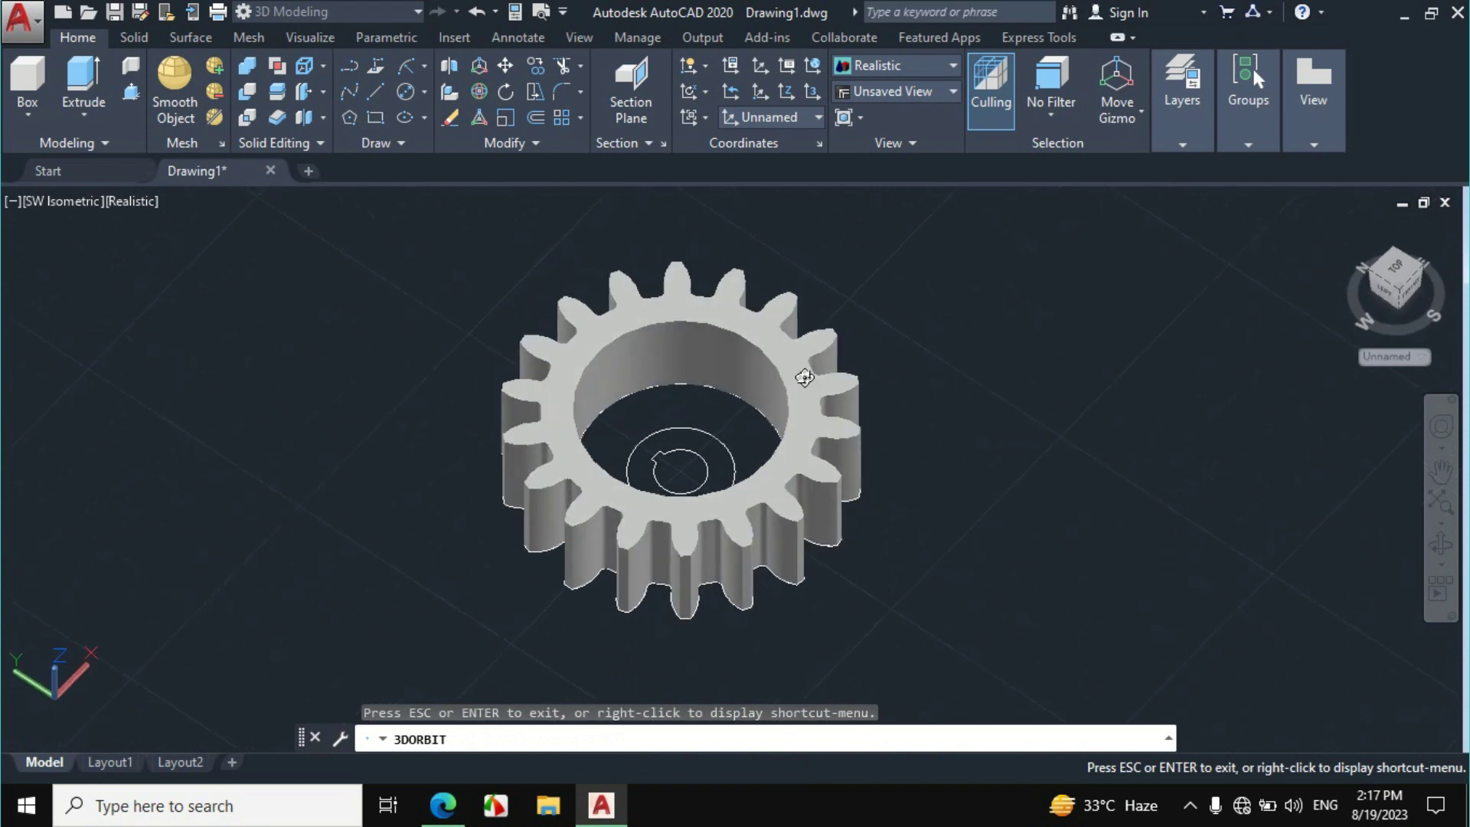
pyautogui.press('Escape')
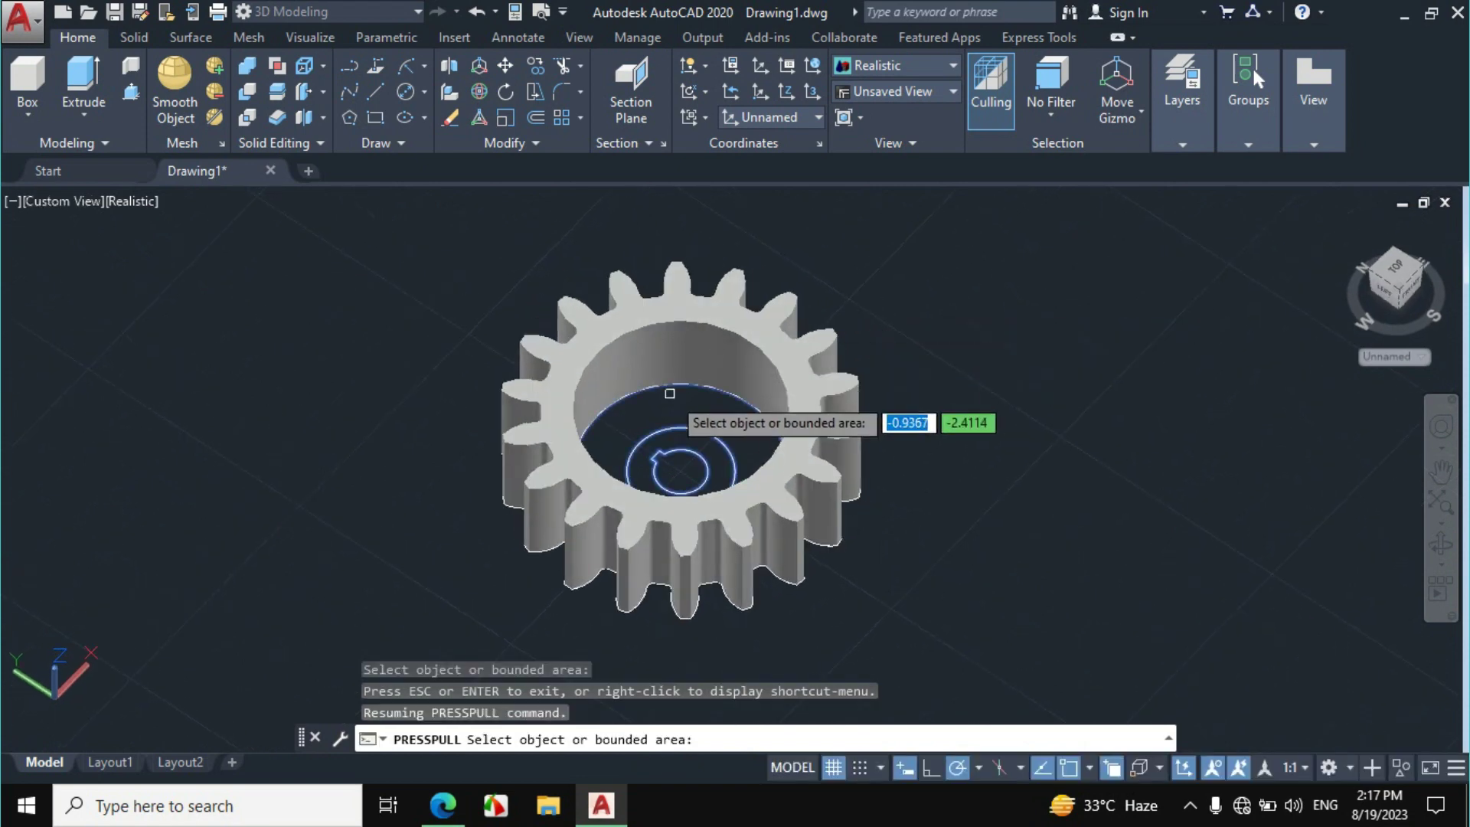
pyautogui.click(639, 441)
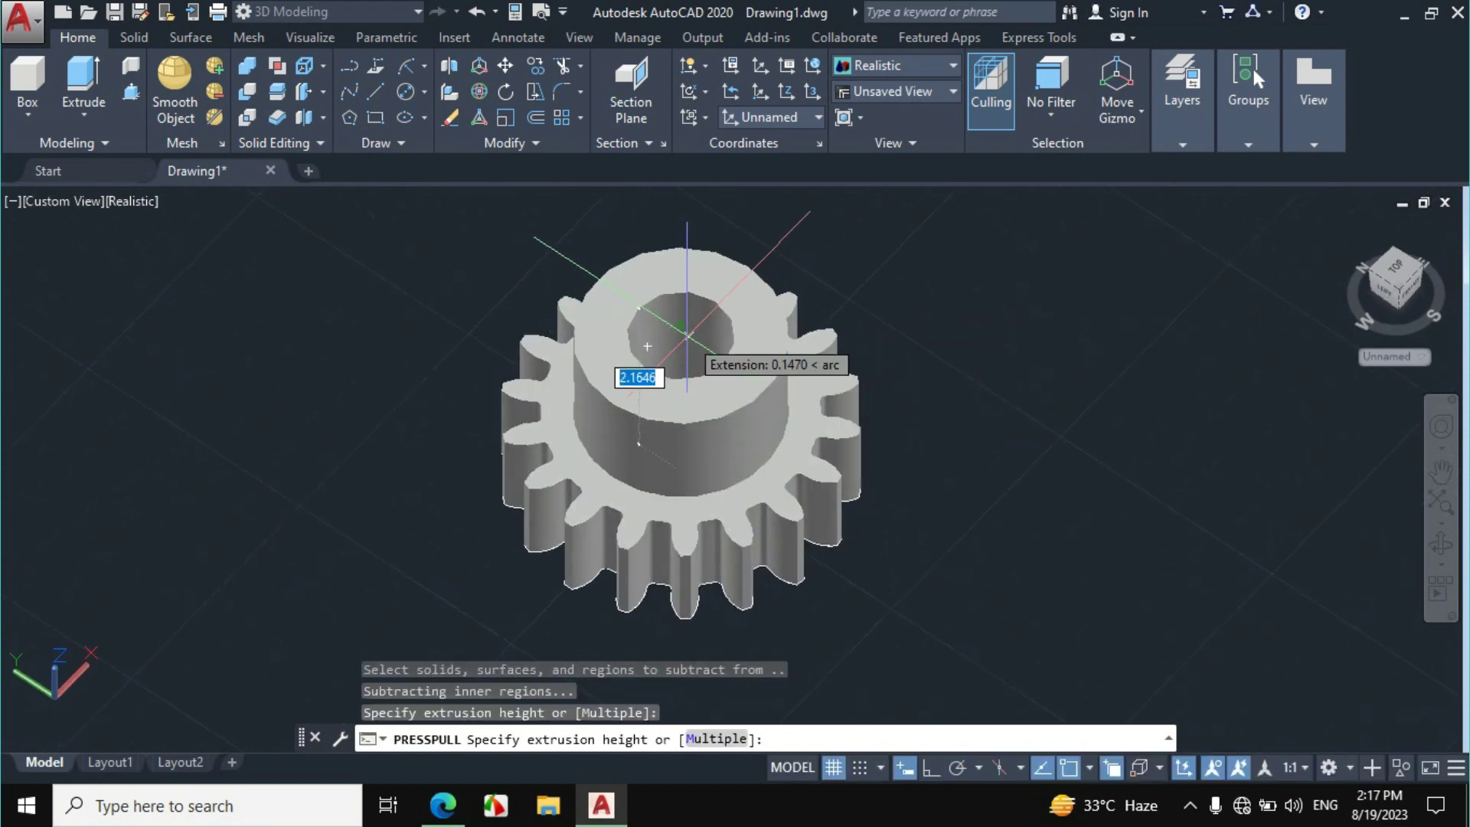
pyautogui.write('0.5')
pyautogui.press('Return')
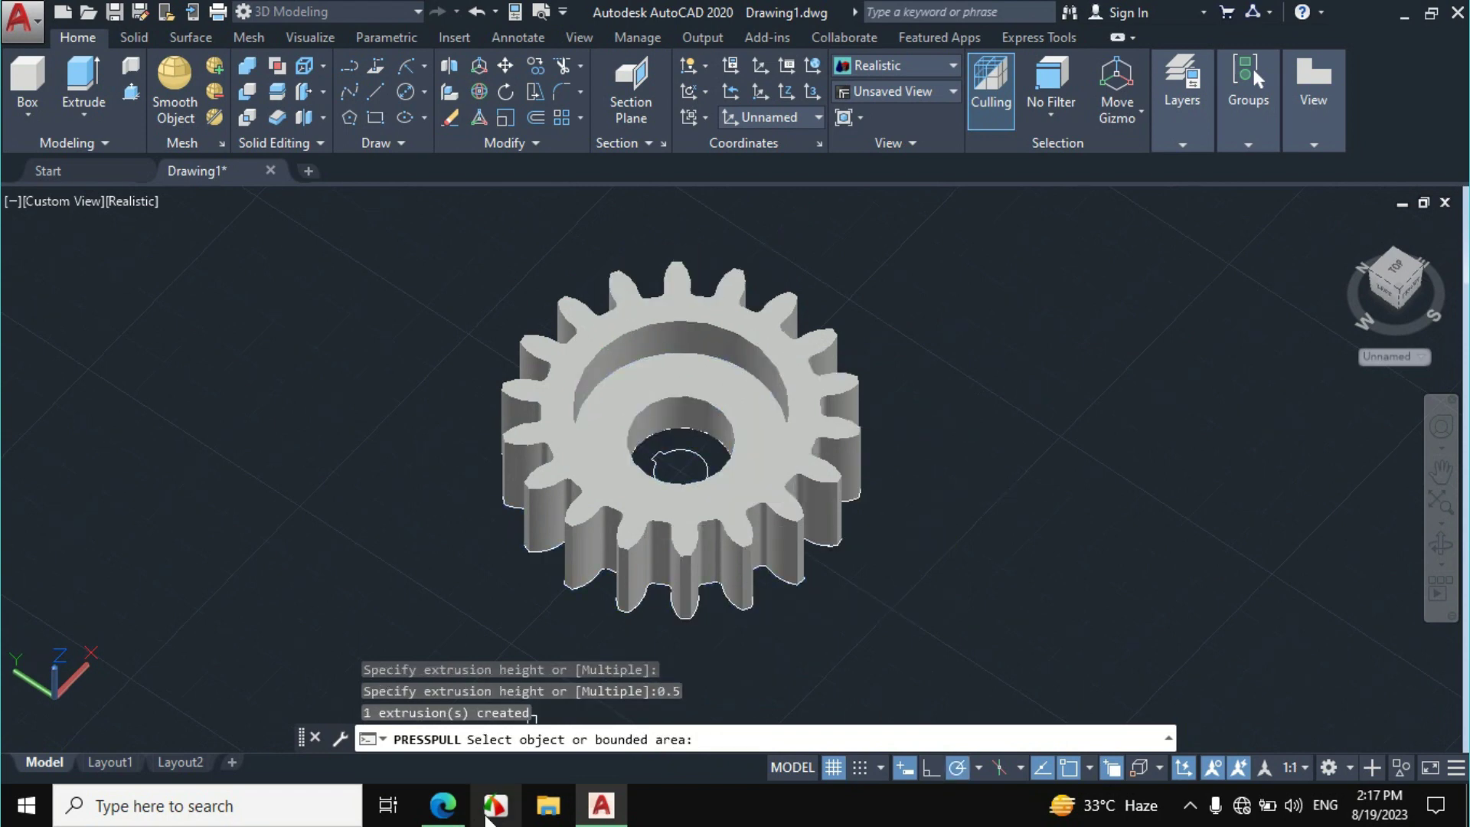
# Add an ink mark on the reference PDF, then press-pull the bore region to height 1
pyautogui.click(442, 804)
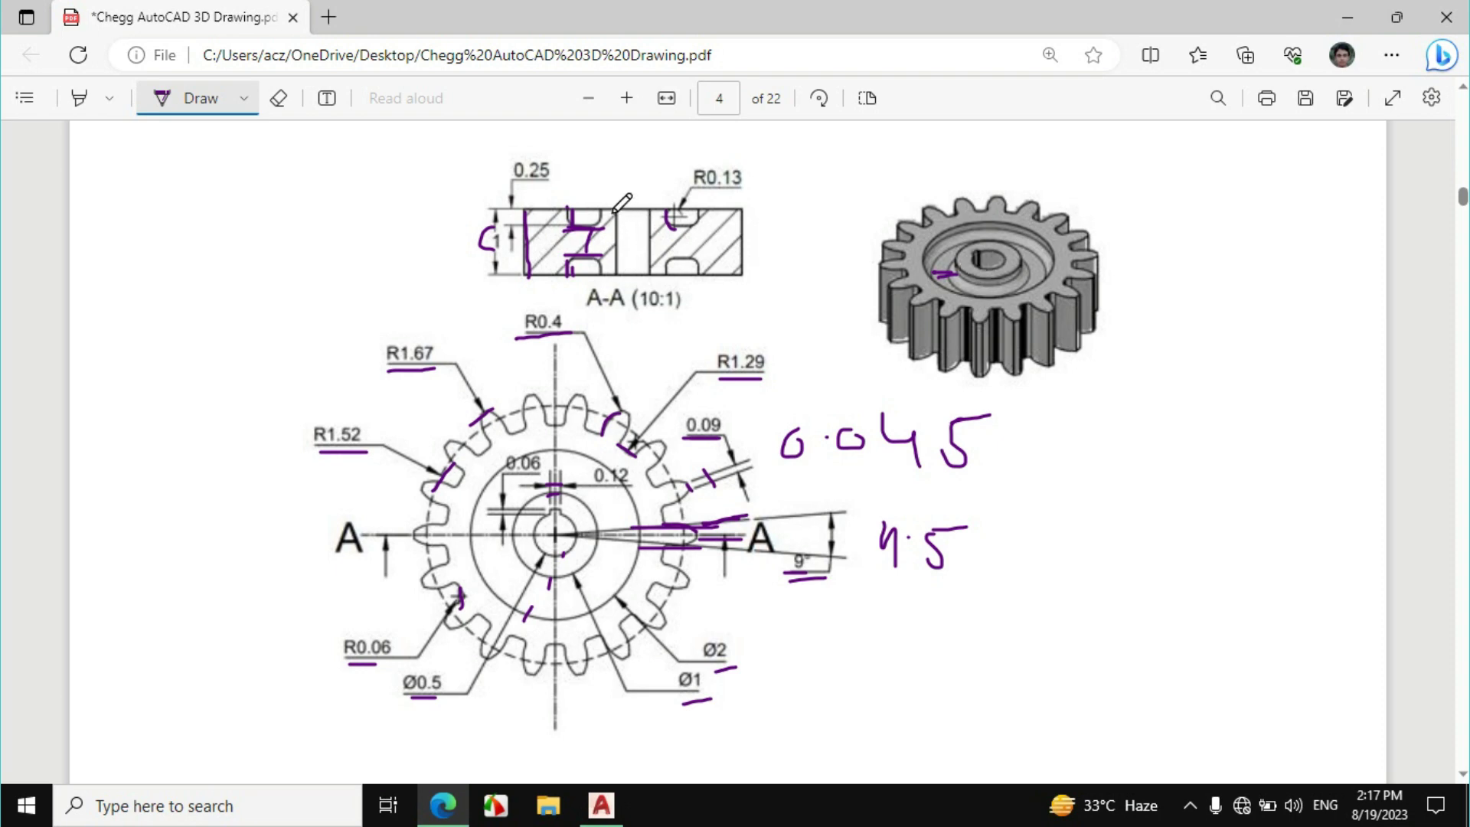
pyautogui.moveTo(614, 212); pyautogui.dragTo(643, 207)
pyautogui.click(602, 802)
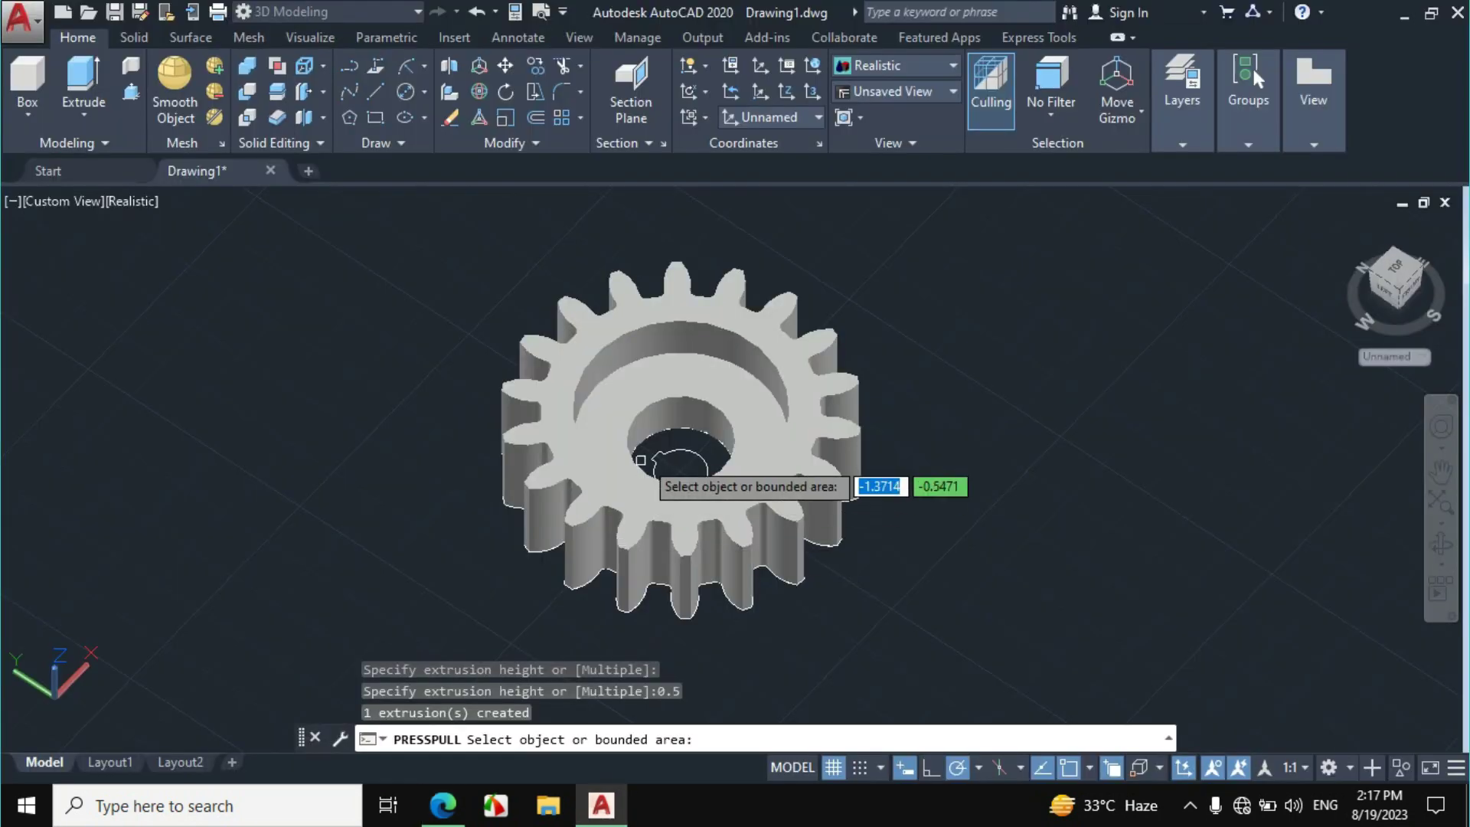
pyautogui.click(692, 439)
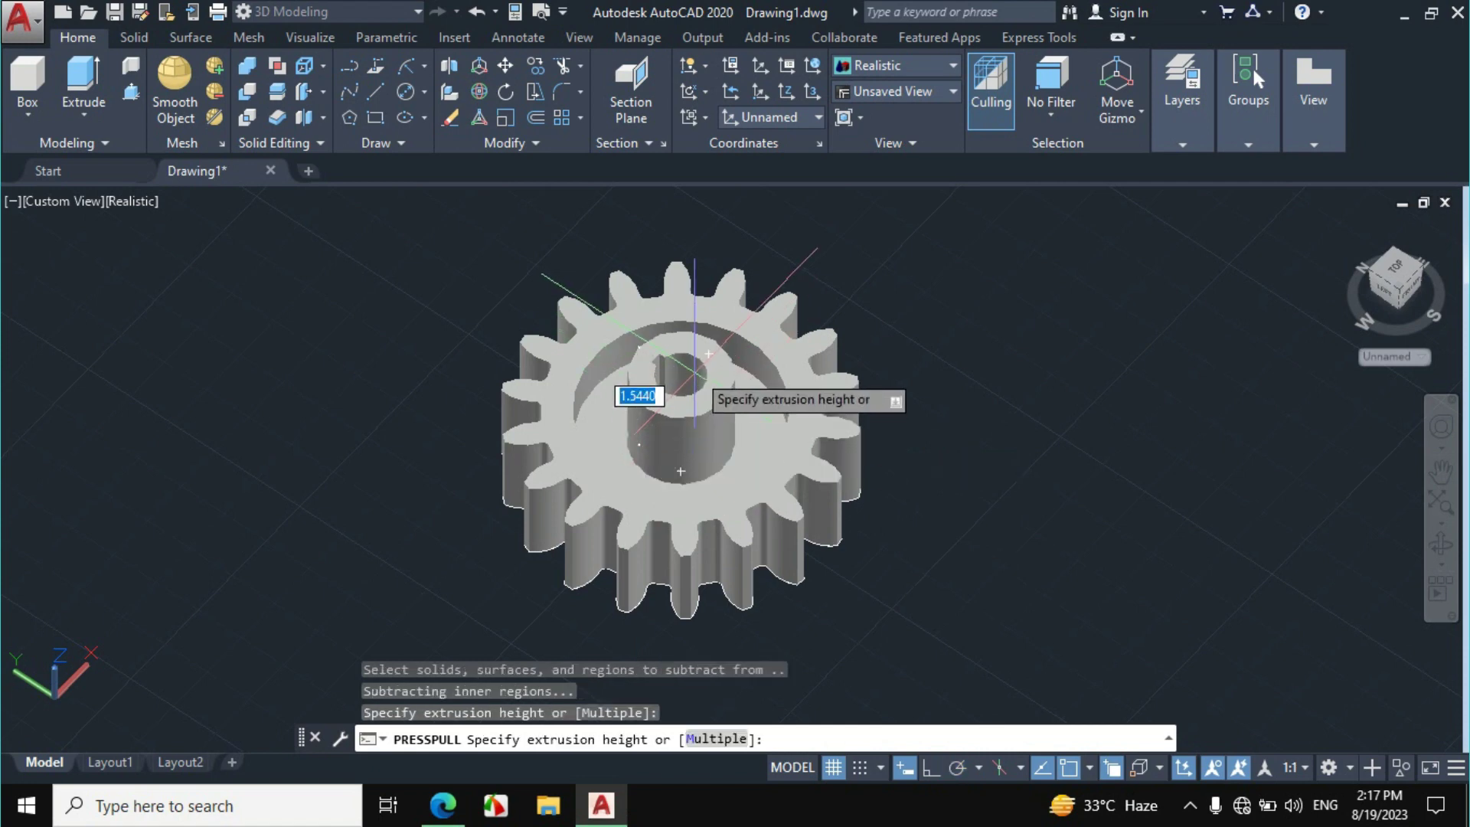
pyautogui.write('1')
pyautogui.press('Return')
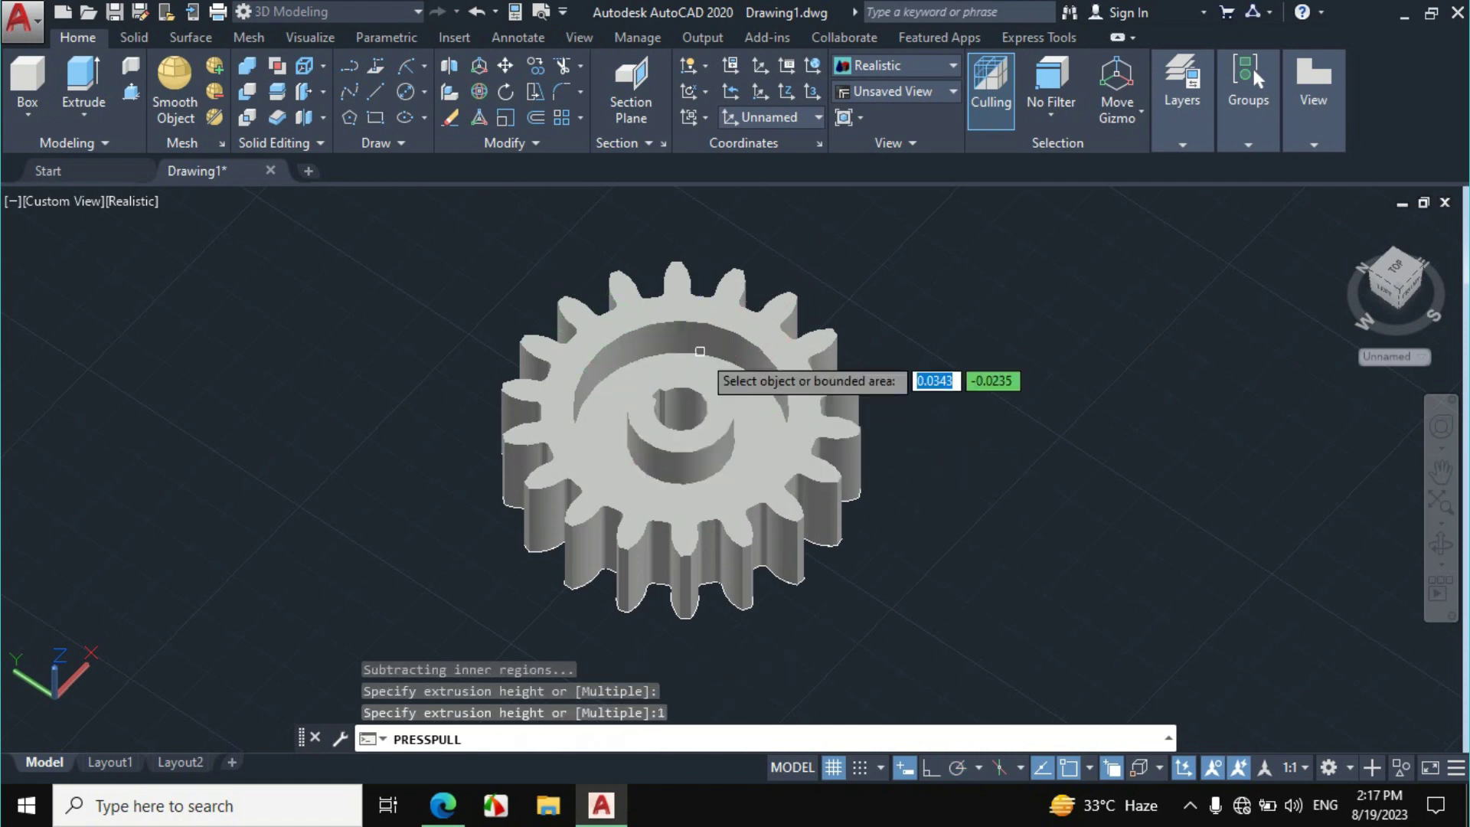
# Start moving the hub solid from its bore centre, orbiting to an oblique side view
pyautogui.press('Escape')
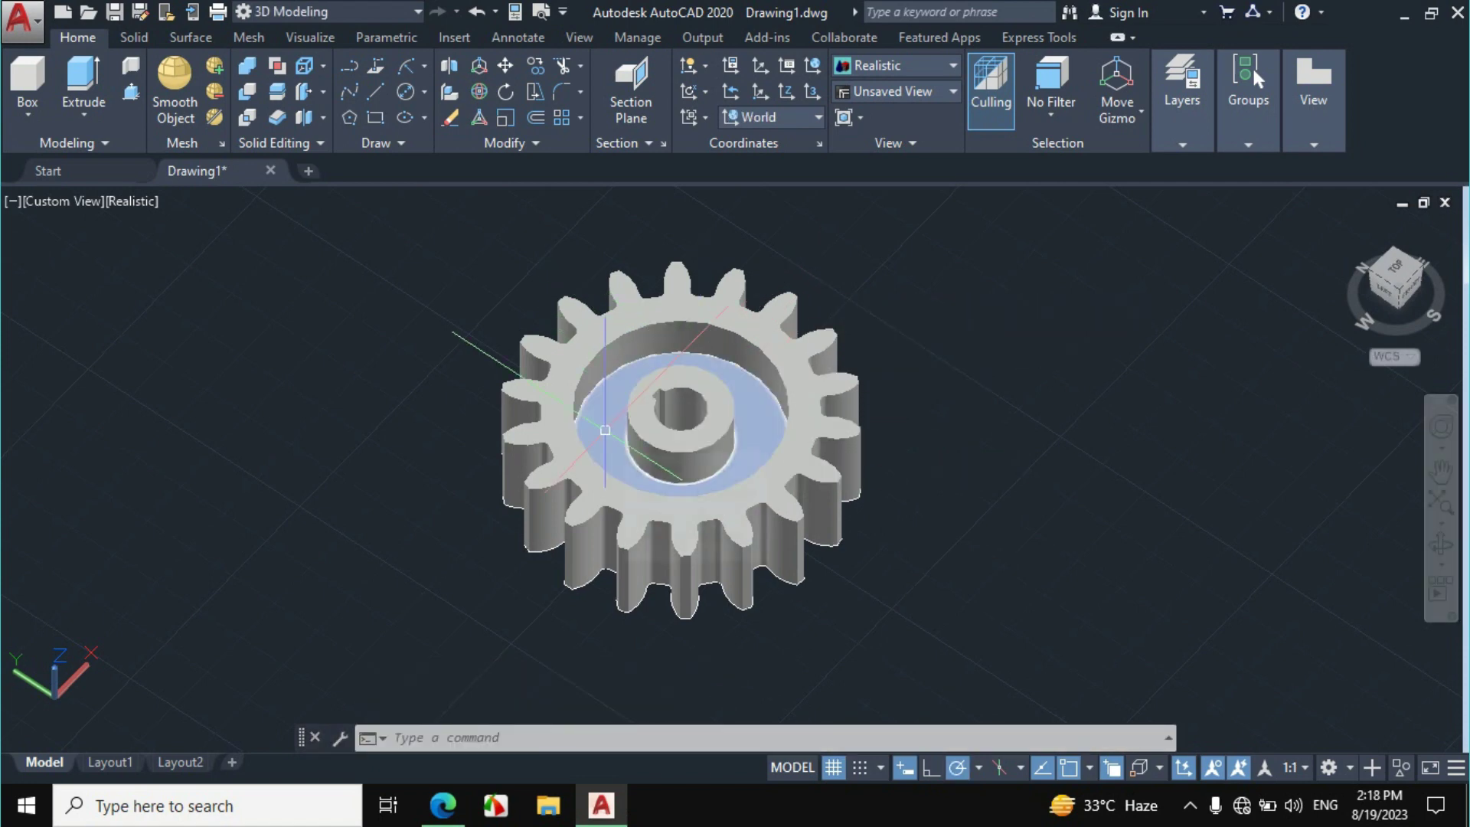
pyautogui.keyDown('ctrl'); pyautogui.click(605, 430); pyautogui.keyUp('ctrl')
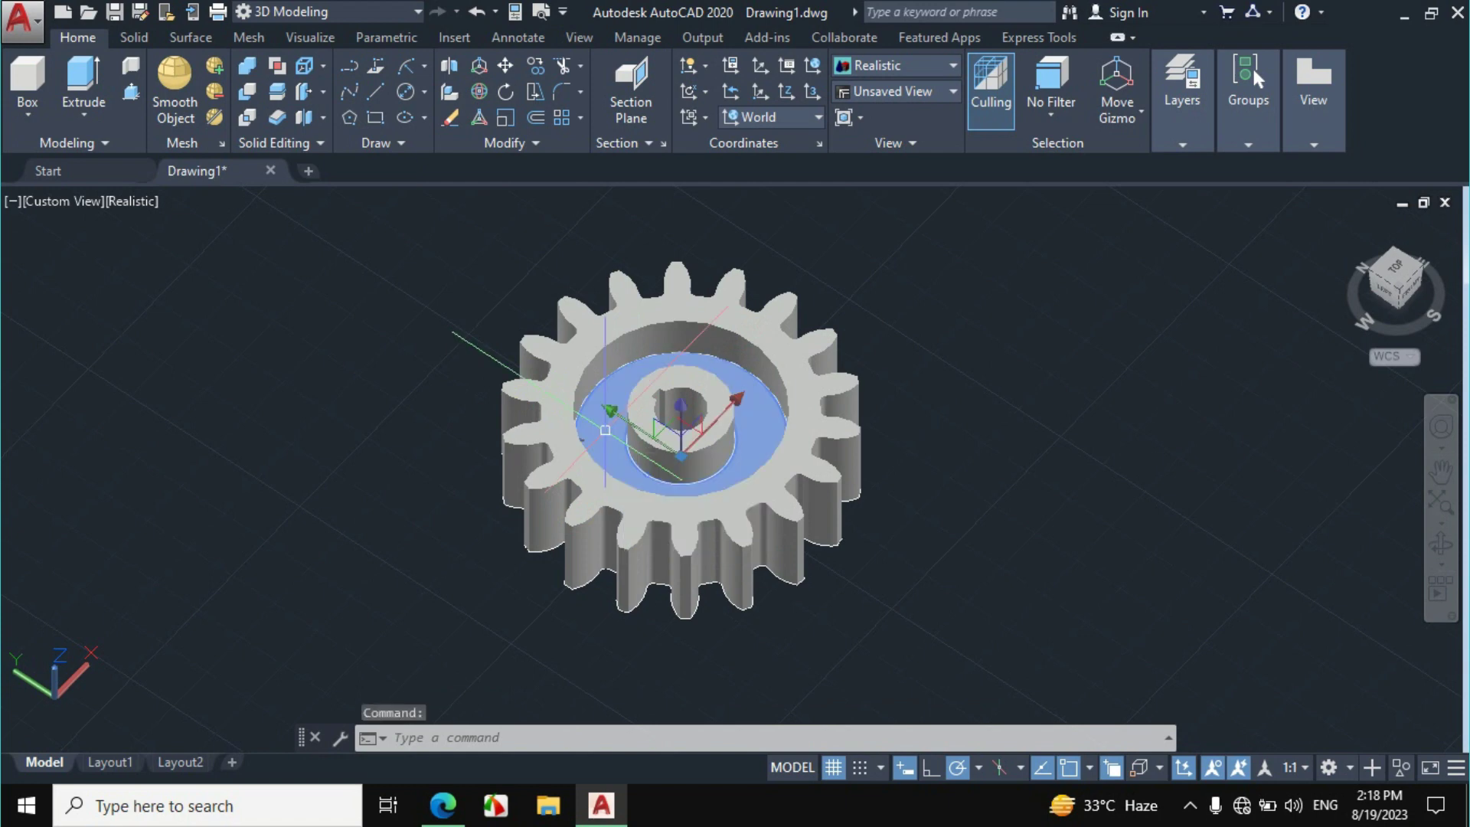
pyautogui.write('M')
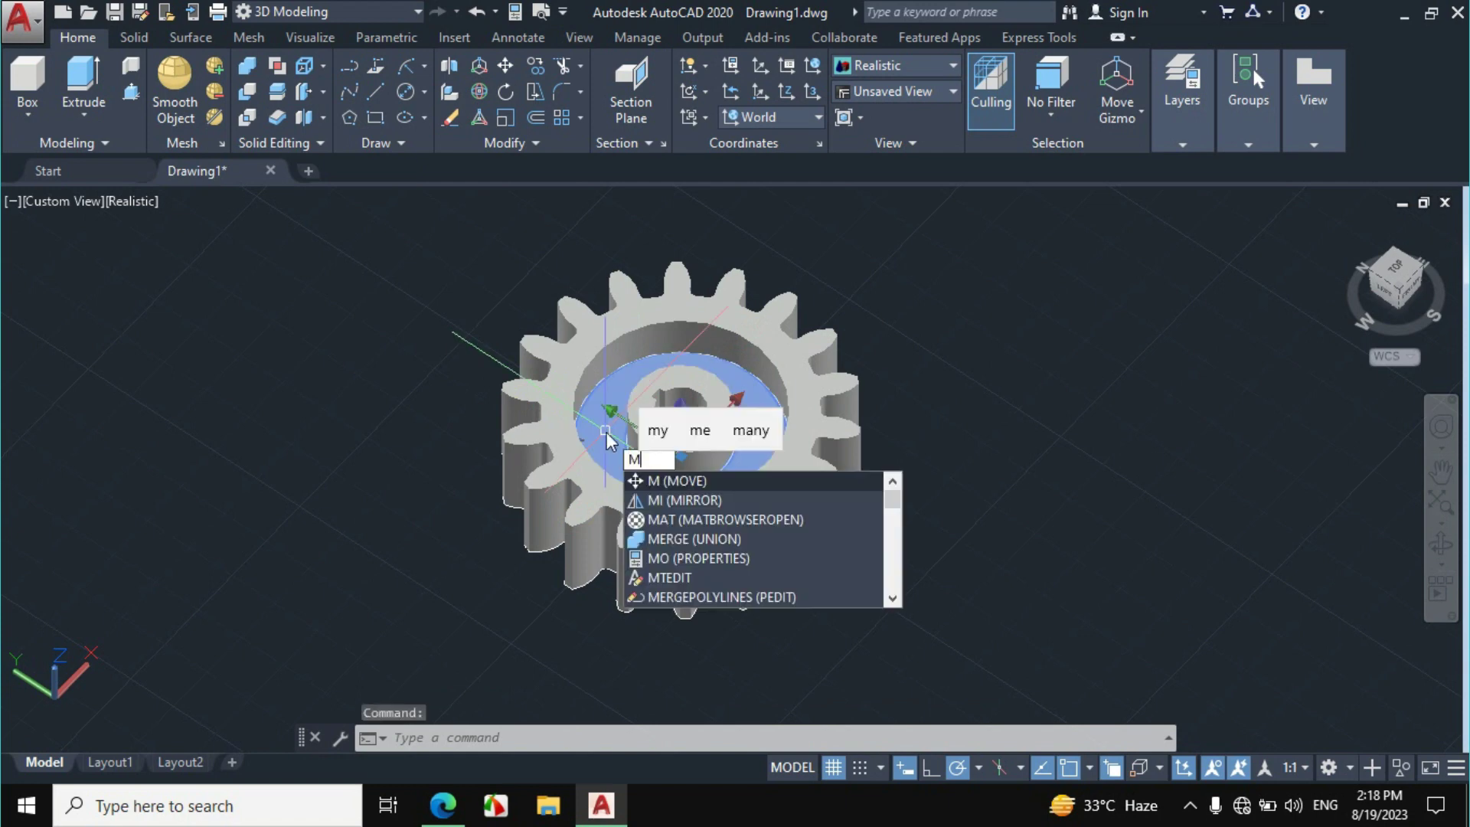
pyautogui.press('Return')
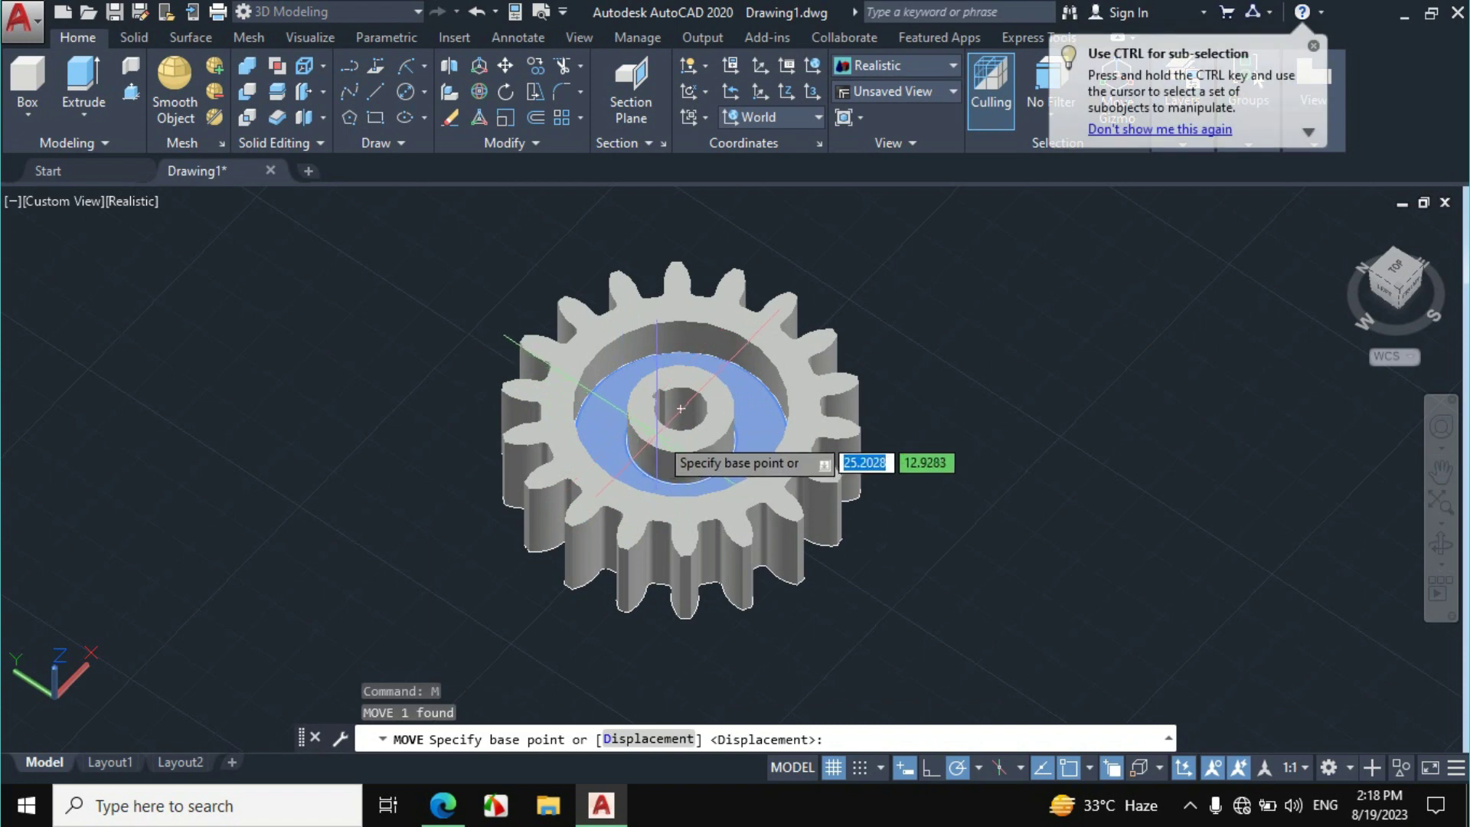
pyautogui.scroll(2, 628, 433)
pyautogui.keyDown('shift'); pyautogui.moveTo(614, 426); pyautogui.dragTo(628, 429, button='middle'); pyautogui.keyUp('shift')
pyautogui.scroll(-2, 628, 429)
pyautogui.scroll(3, 708, 437)
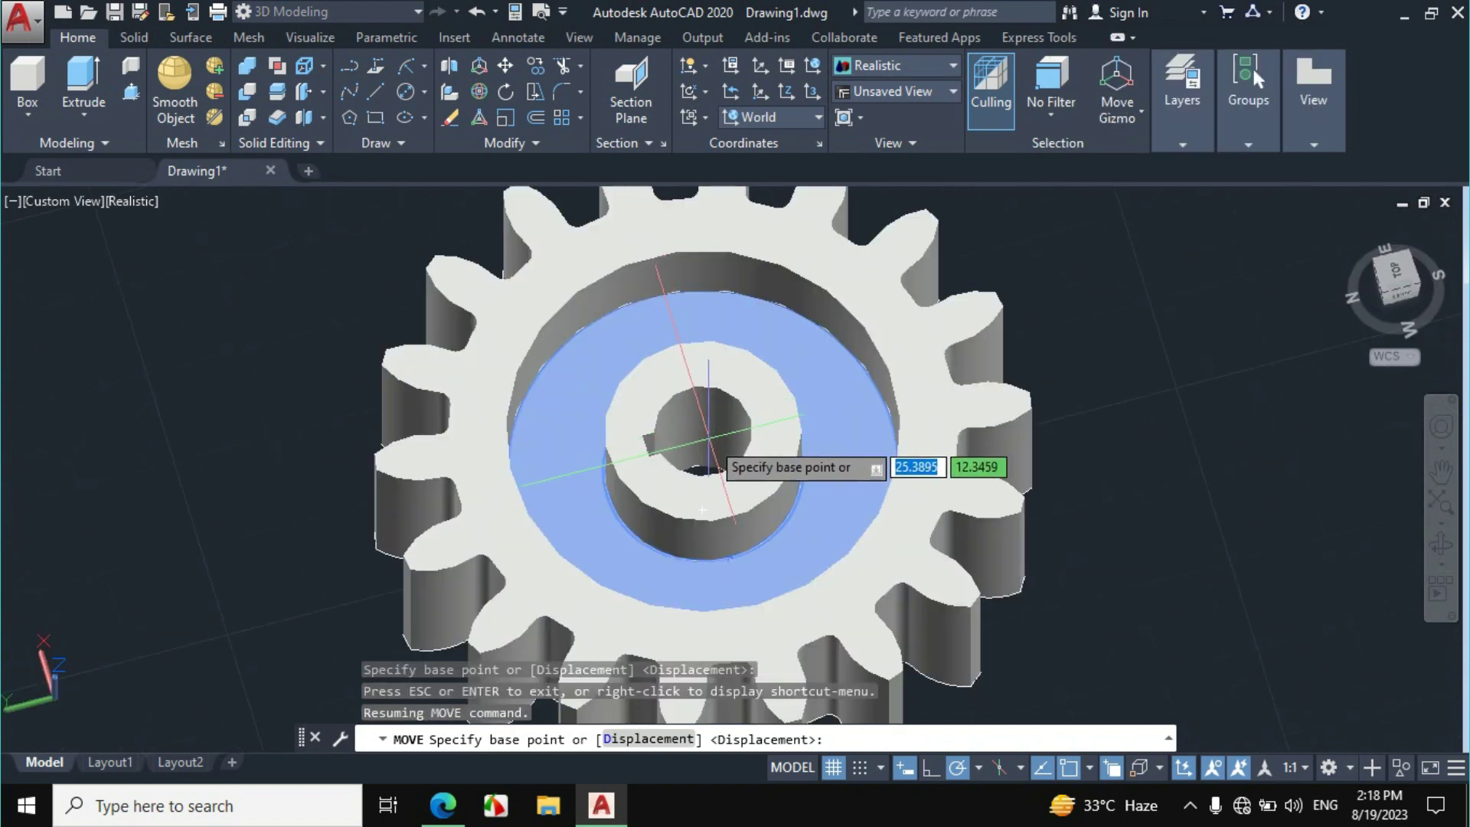
pyautogui.keyDown('shift'); pyautogui.moveTo(842, 498); pyautogui.dragTo(737, 487, button='middle'); pyautogui.keyUp('shift')
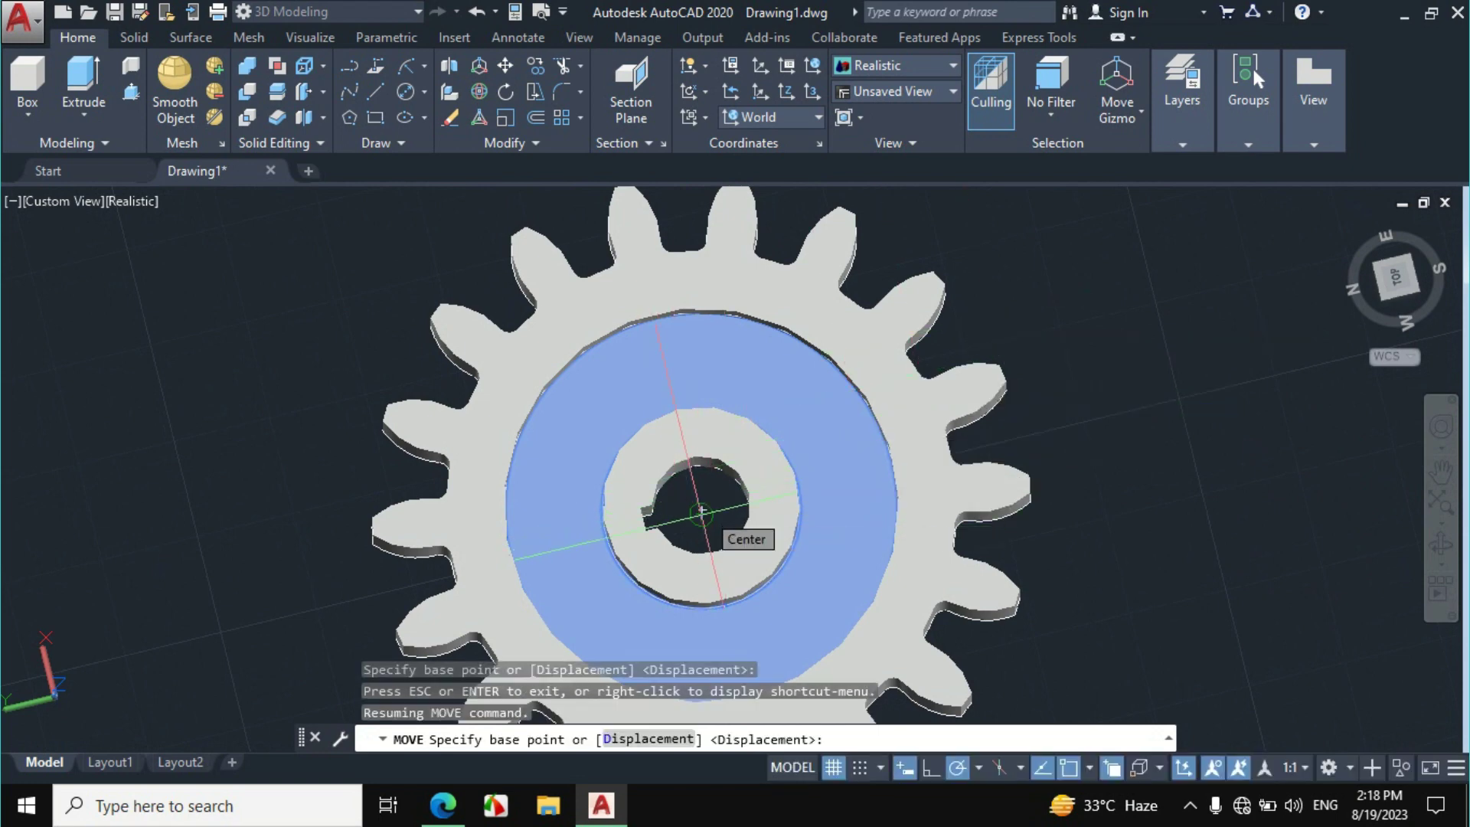
pyautogui.click(701, 511)
pyautogui.scroll(-3, 746, 341)
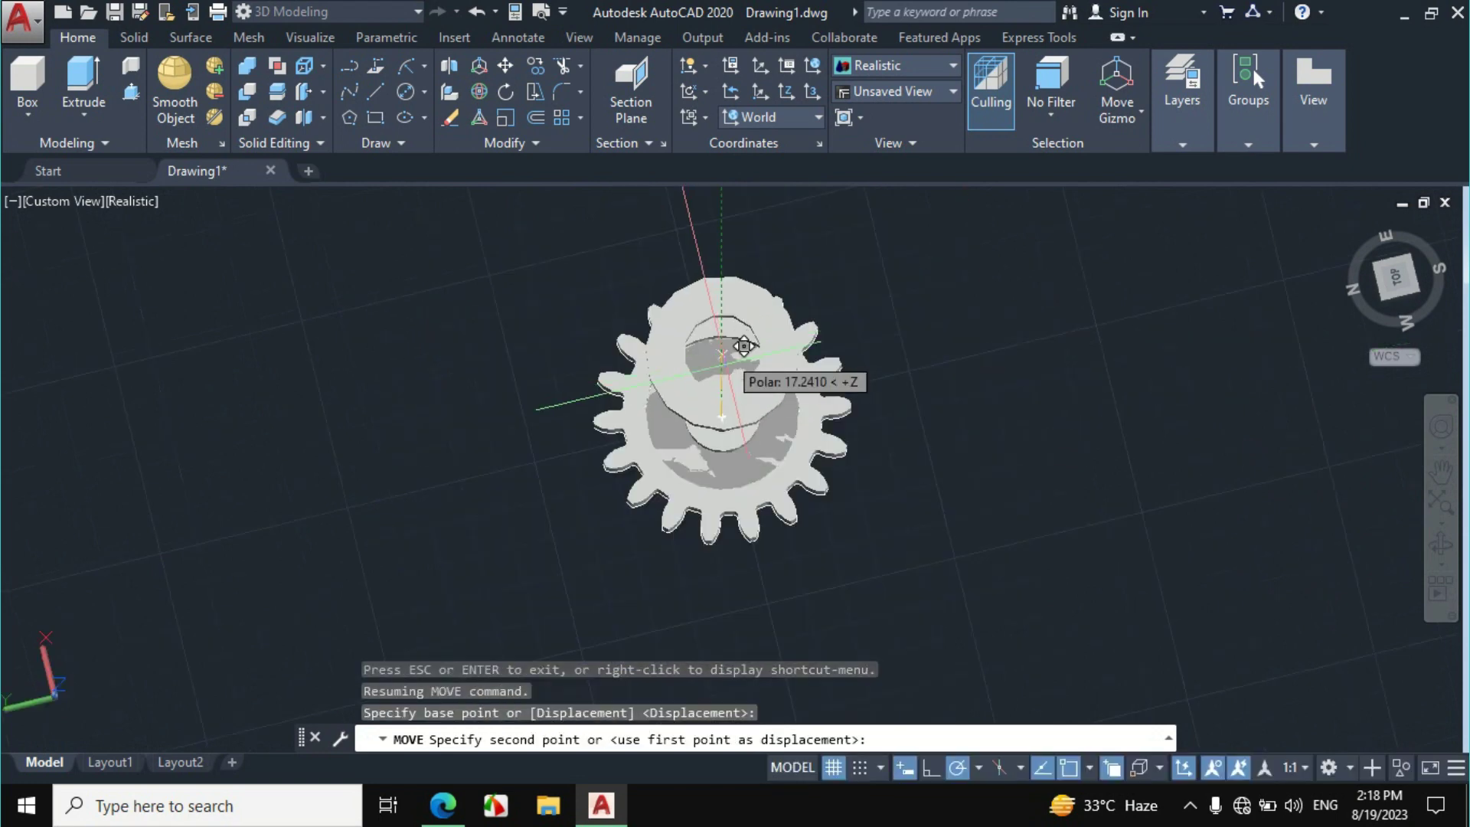
pyautogui.keyDown('shift'); pyautogui.moveTo(835, 490); pyautogui.dragTo(820, 302, button='middle'); pyautogui.keyUp('shift')
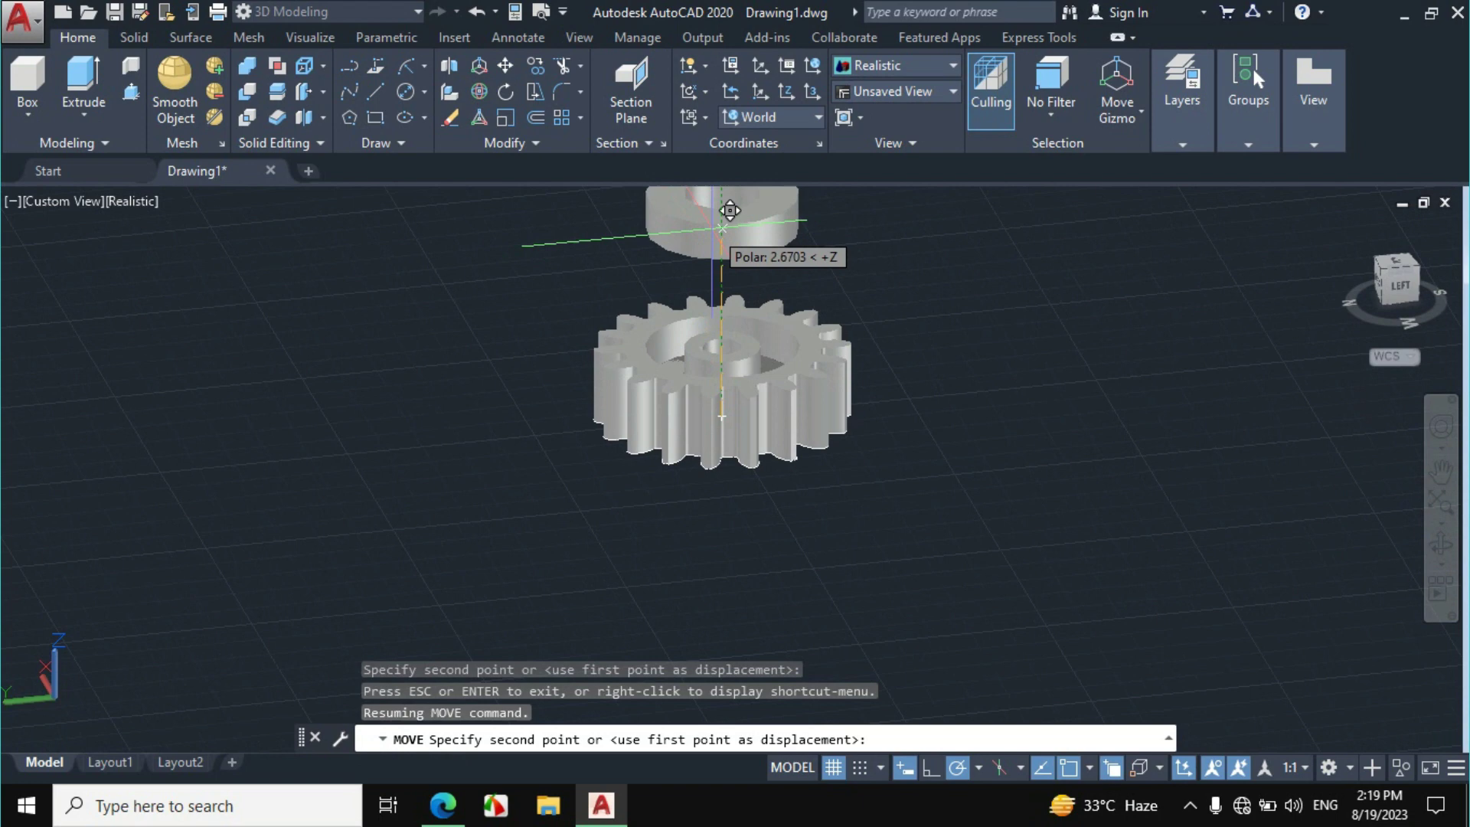
# Lift the hub 0.25 along Z to complete its move
pyautogui.write('0.')
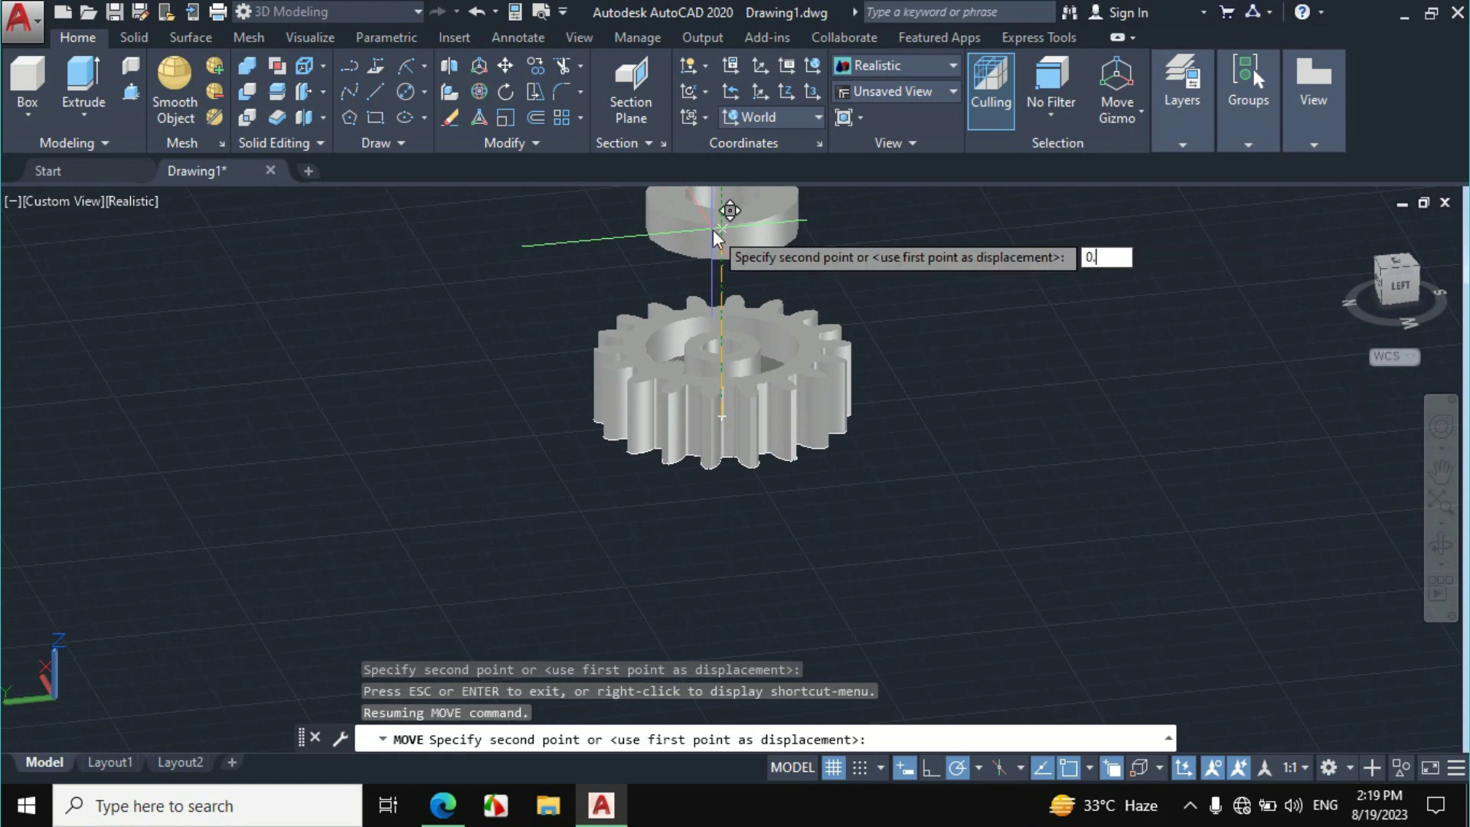
pyautogui.write('25')
pyautogui.press('Return')
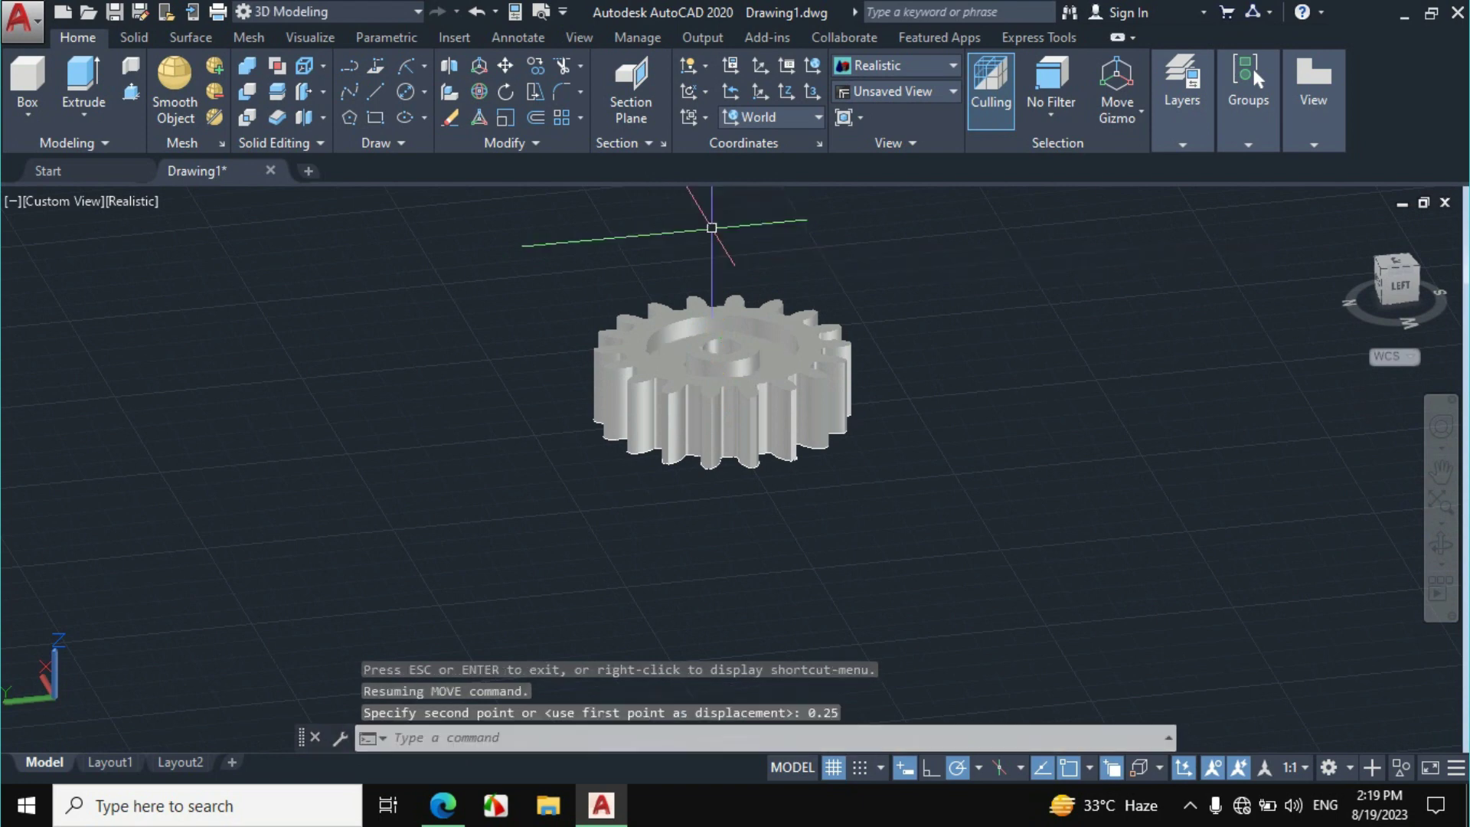
pyautogui.press('Escape')
# Hide the drawing grid and free-orbit the gear to an oblique front view
pyautogui.click(834, 767)
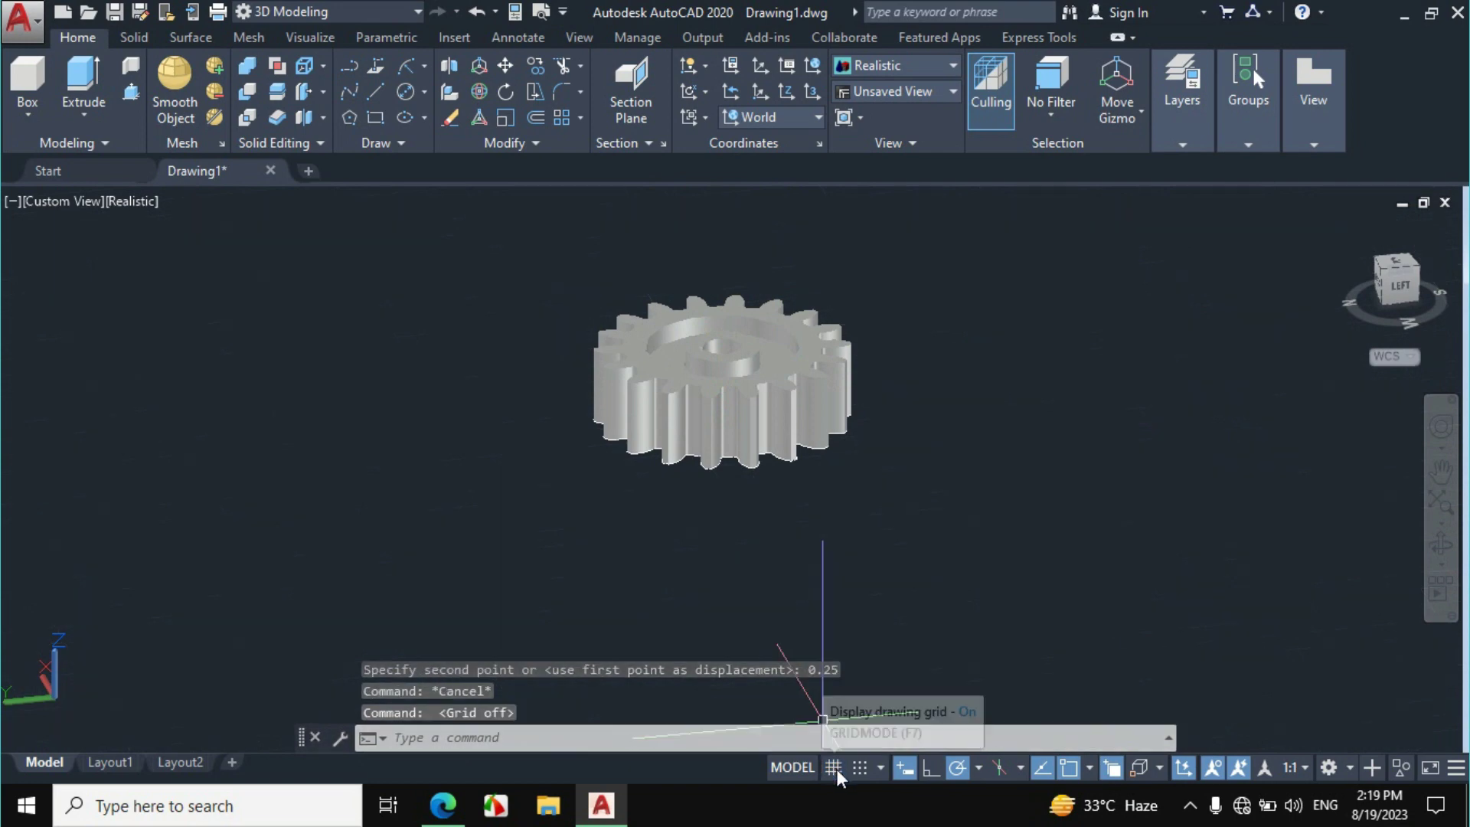
pyautogui.click(1442, 546)
pyautogui.moveTo(761, 407); pyautogui.dragTo(702, 502)
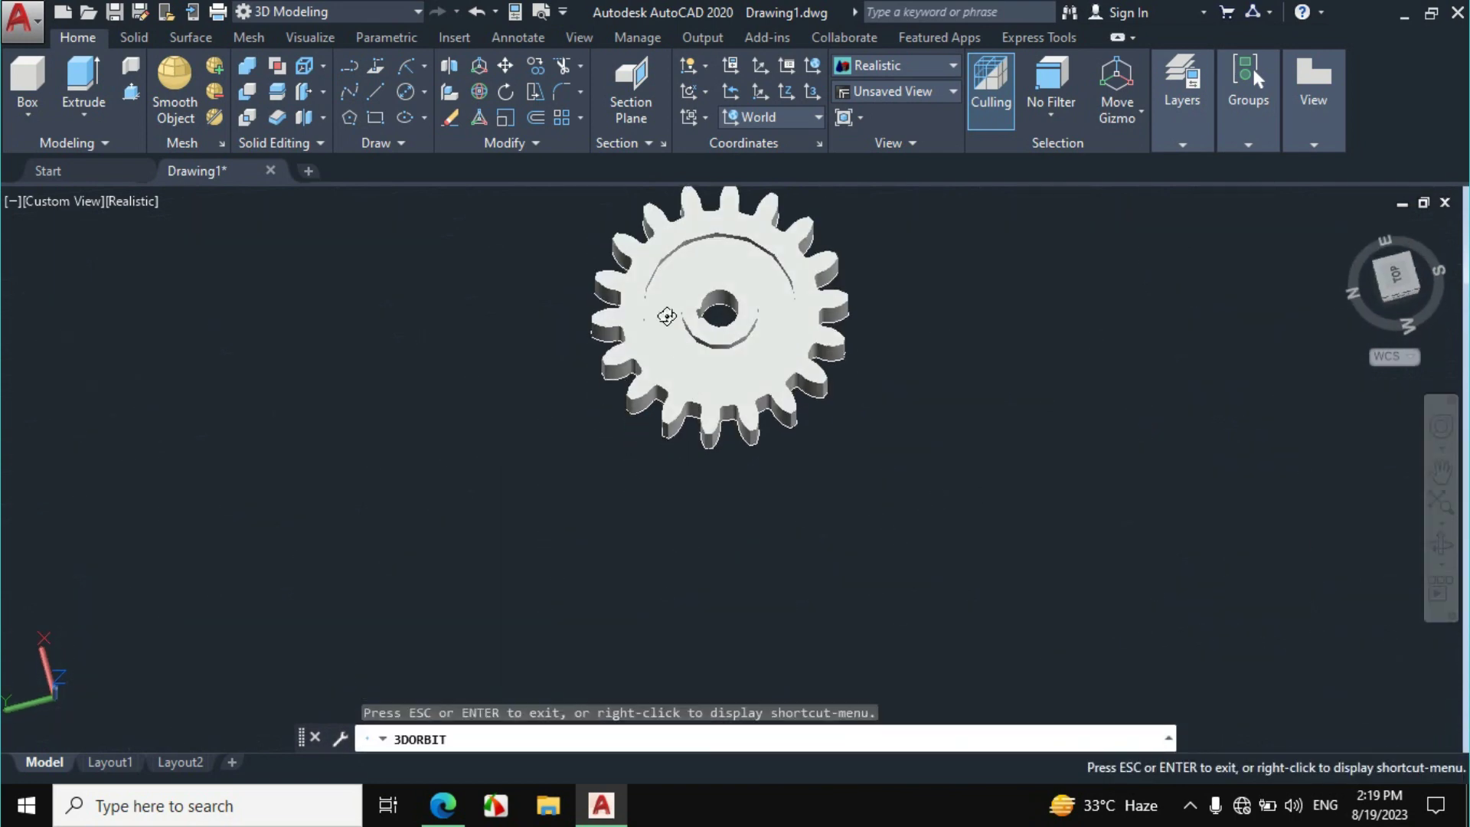
pyautogui.moveTo(666, 312); pyautogui.dragTo(1130, 512)
pyautogui.click(1443, 565)
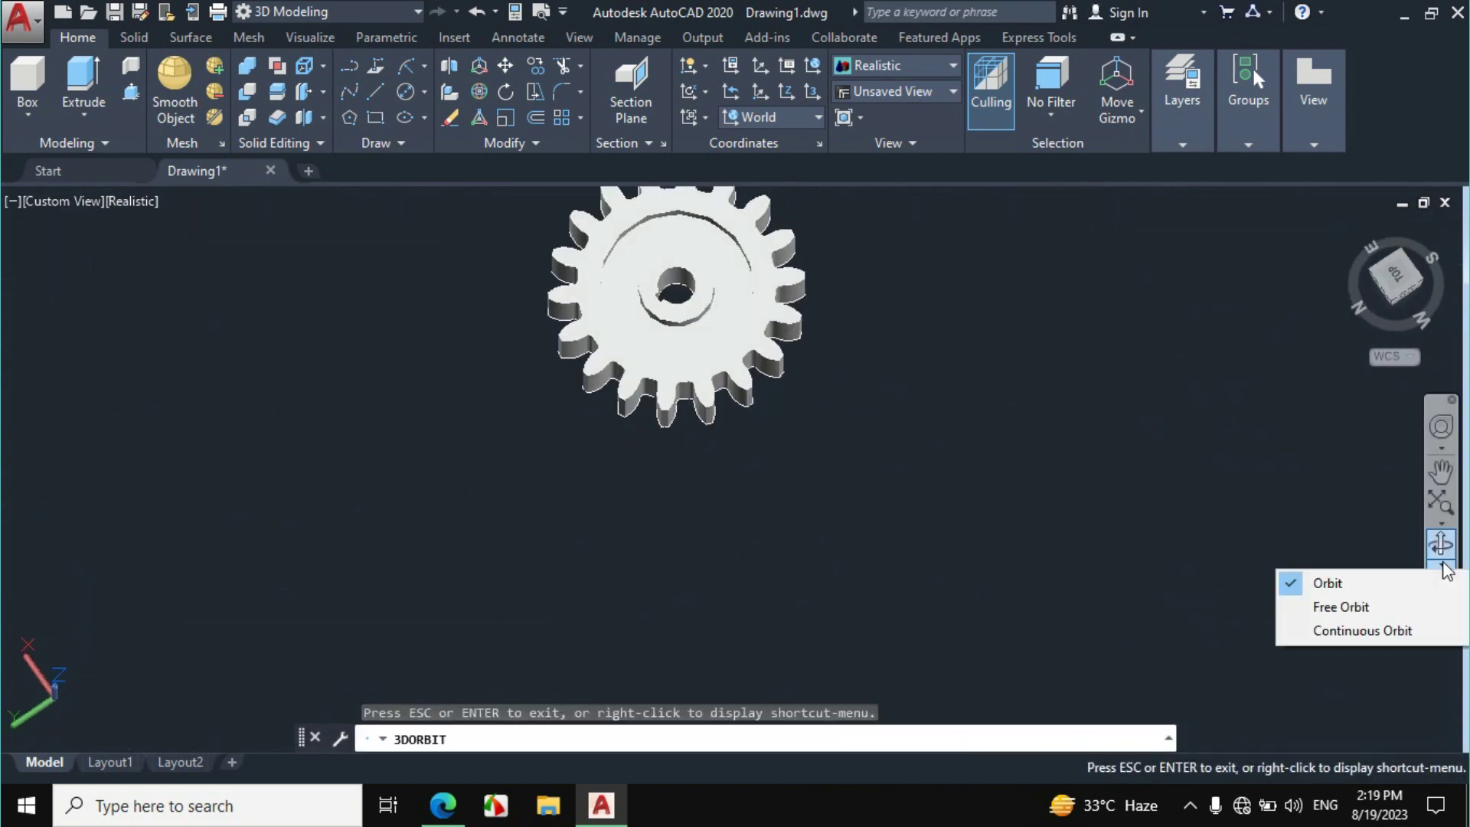
pyautogui.click(1353, 608)
pyautogui.moveTo(820, 558); pyautogui.dragTo(722, 411)
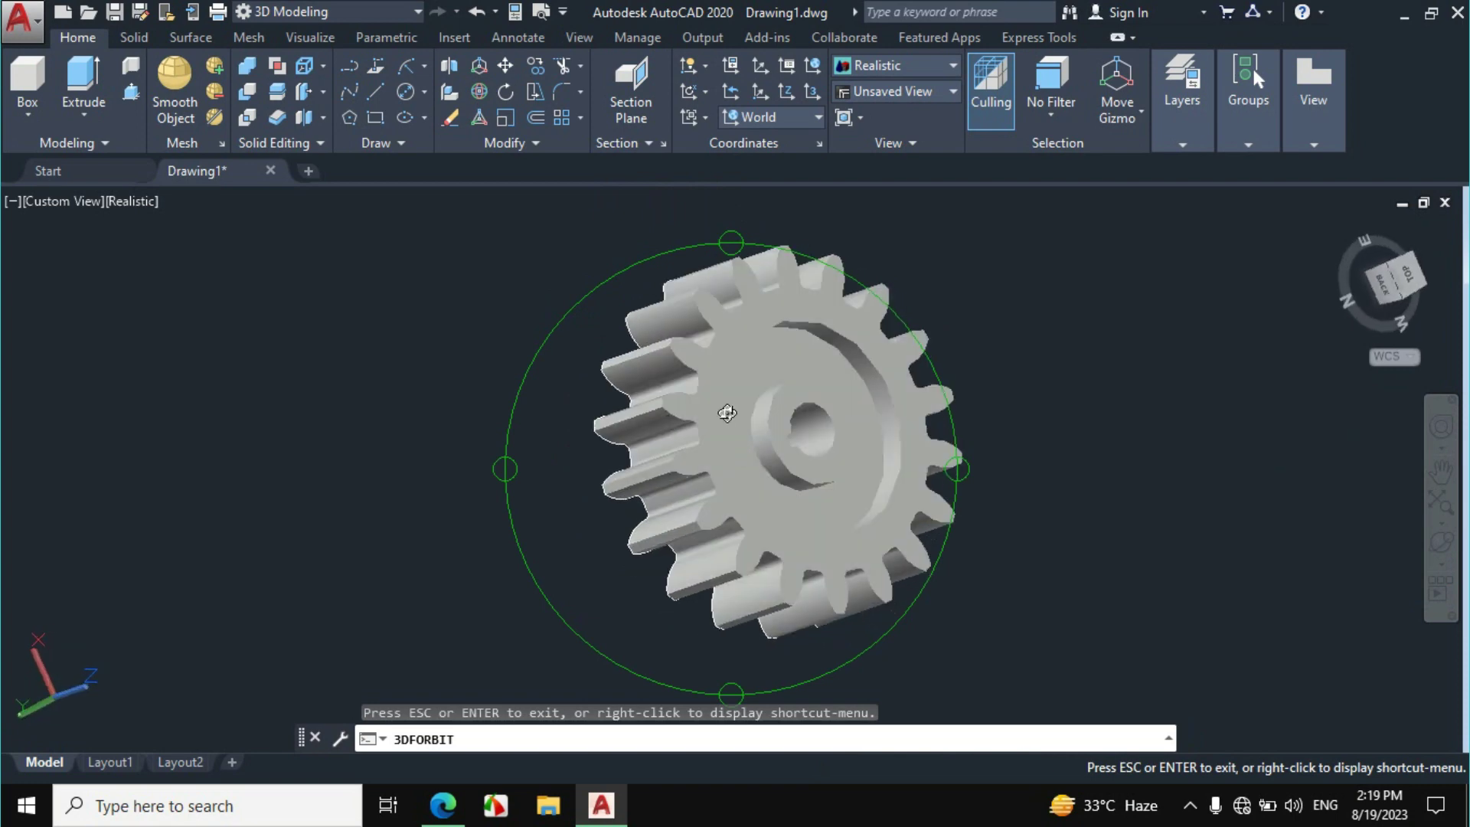
pyautogui.press('Escape')
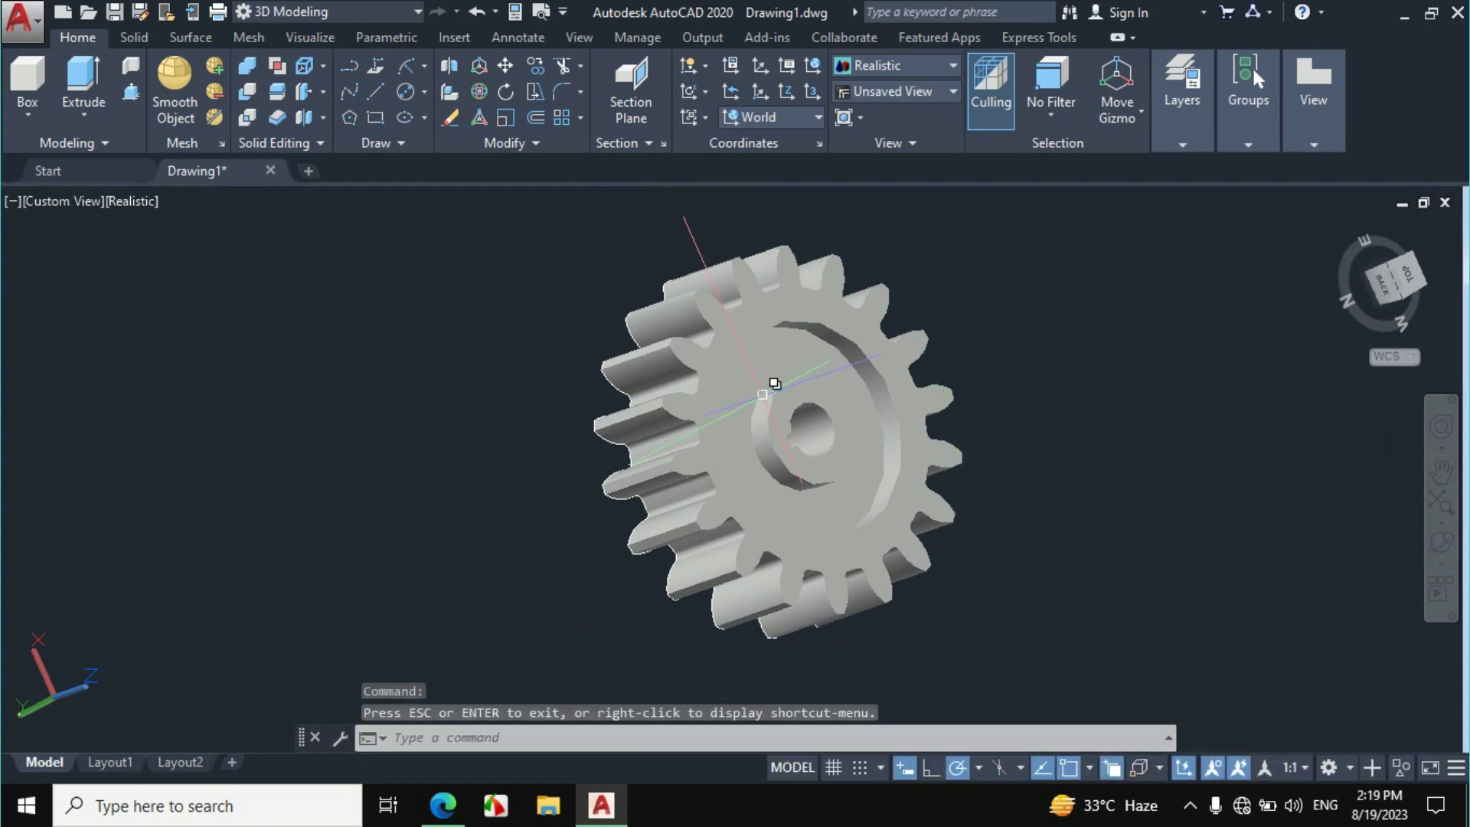
# Start the Union command to merge the gear solids
pyautogui.click(1059, 296)
pyautogui.press('Escape')
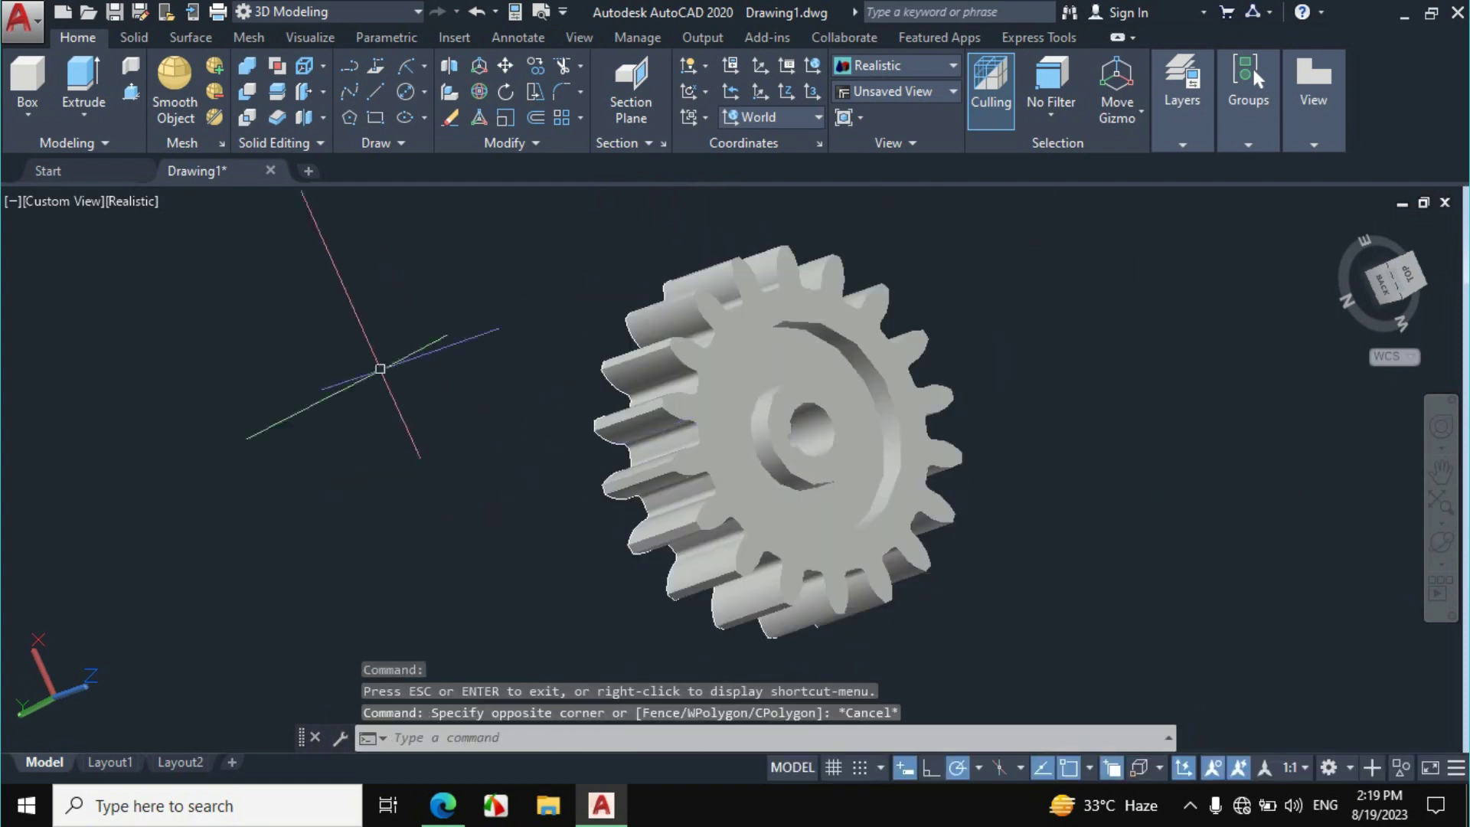
pyautogui.click(247, 67)
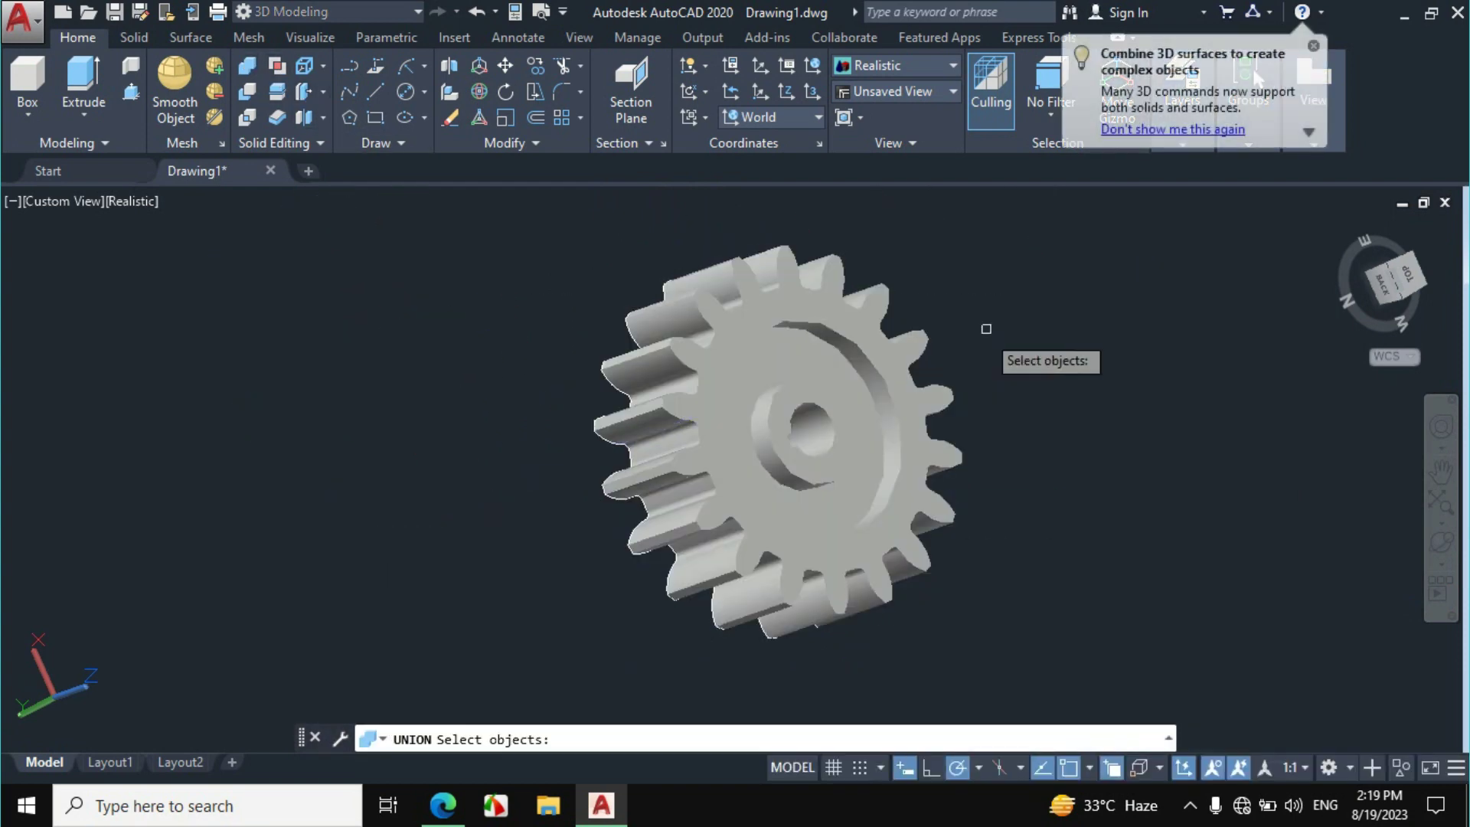
# Union all gear parts into one solid by window-selecting the whole gear
pyautogui.click(1029, 293)
pyautogui.click(516, 594)
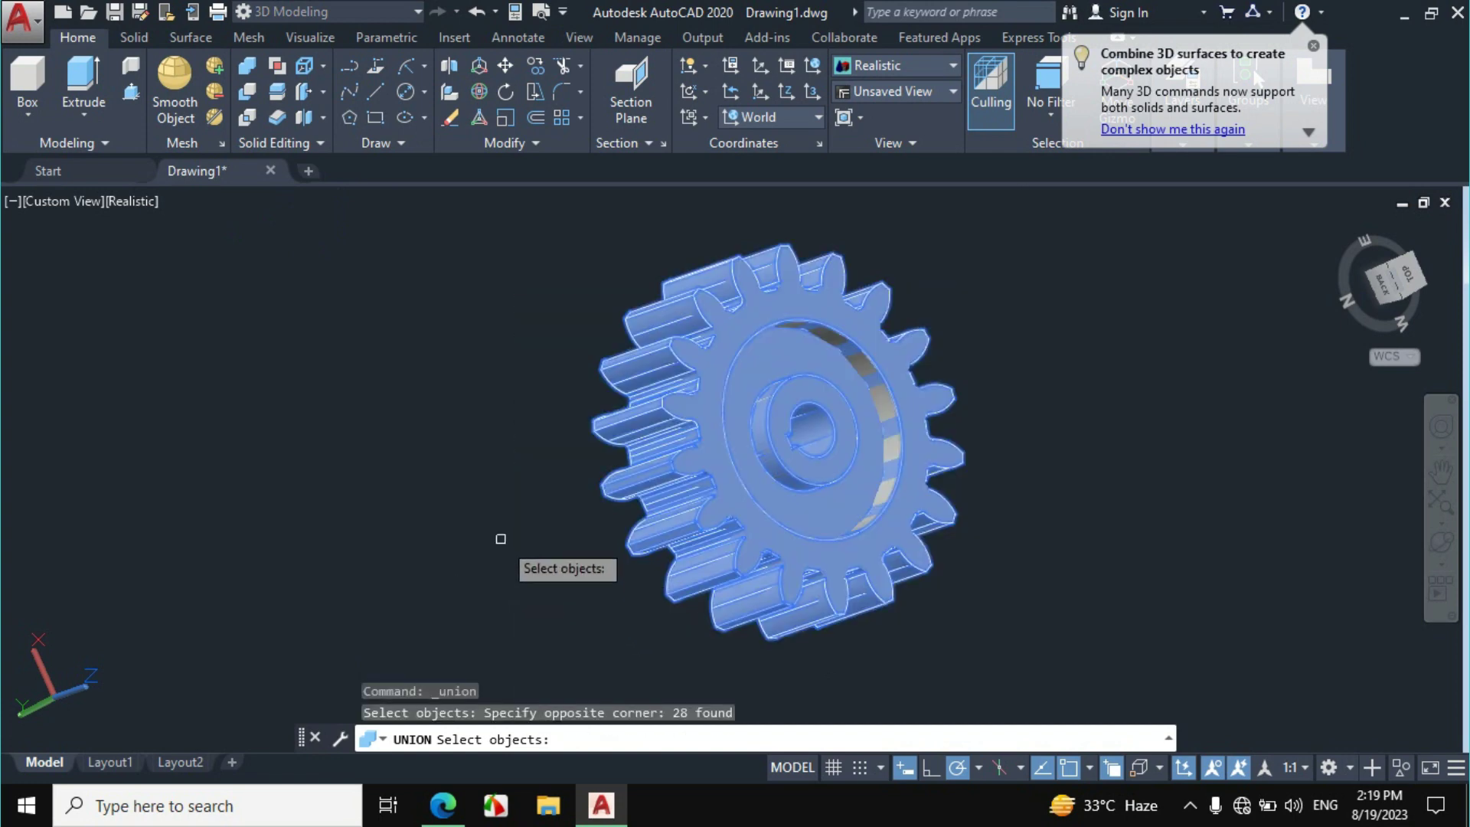
pyautogui.press('Return')
pyautogui.click(659, 484)
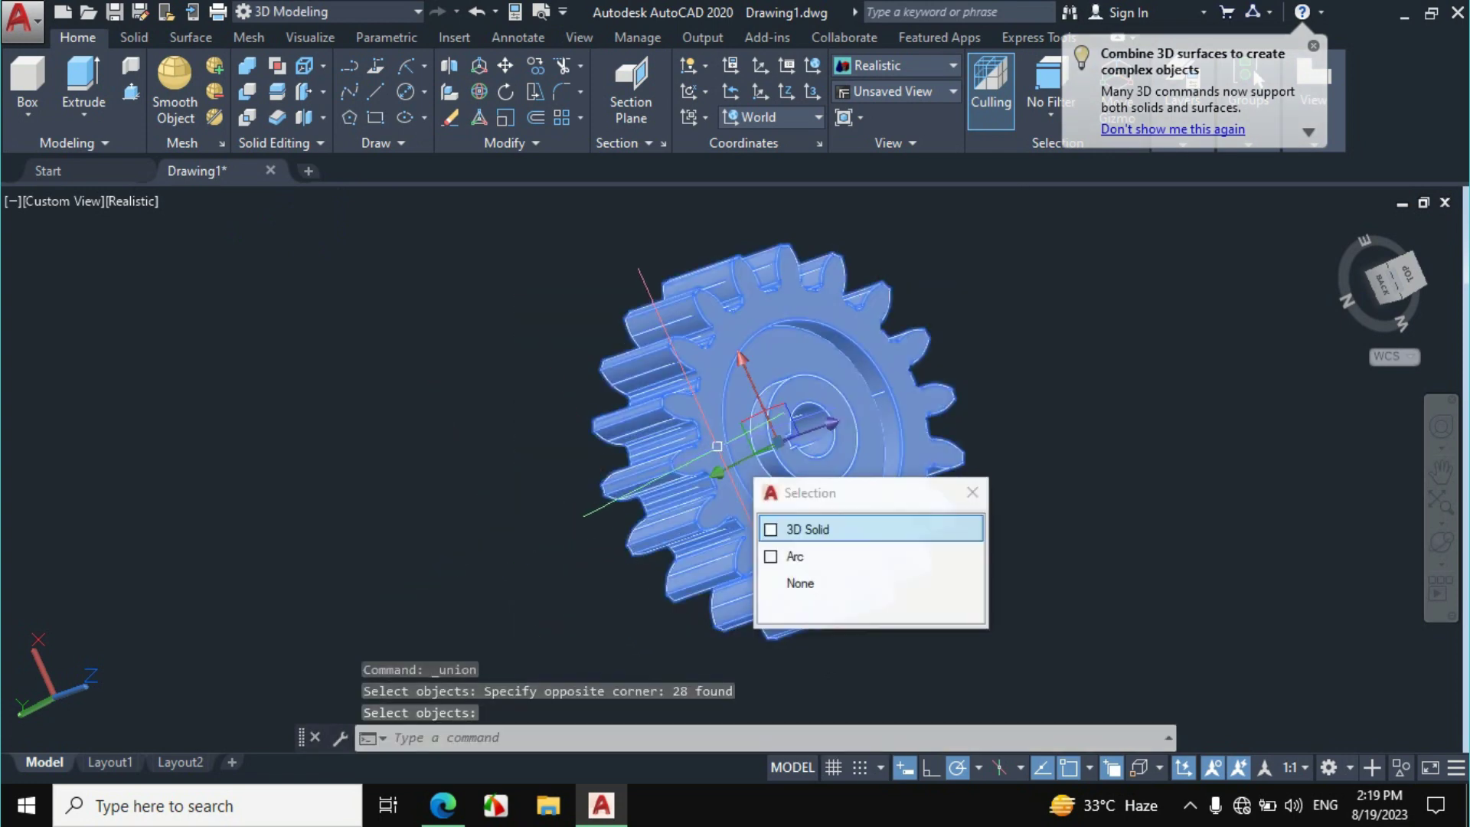
pyautogui.click(821, 536)
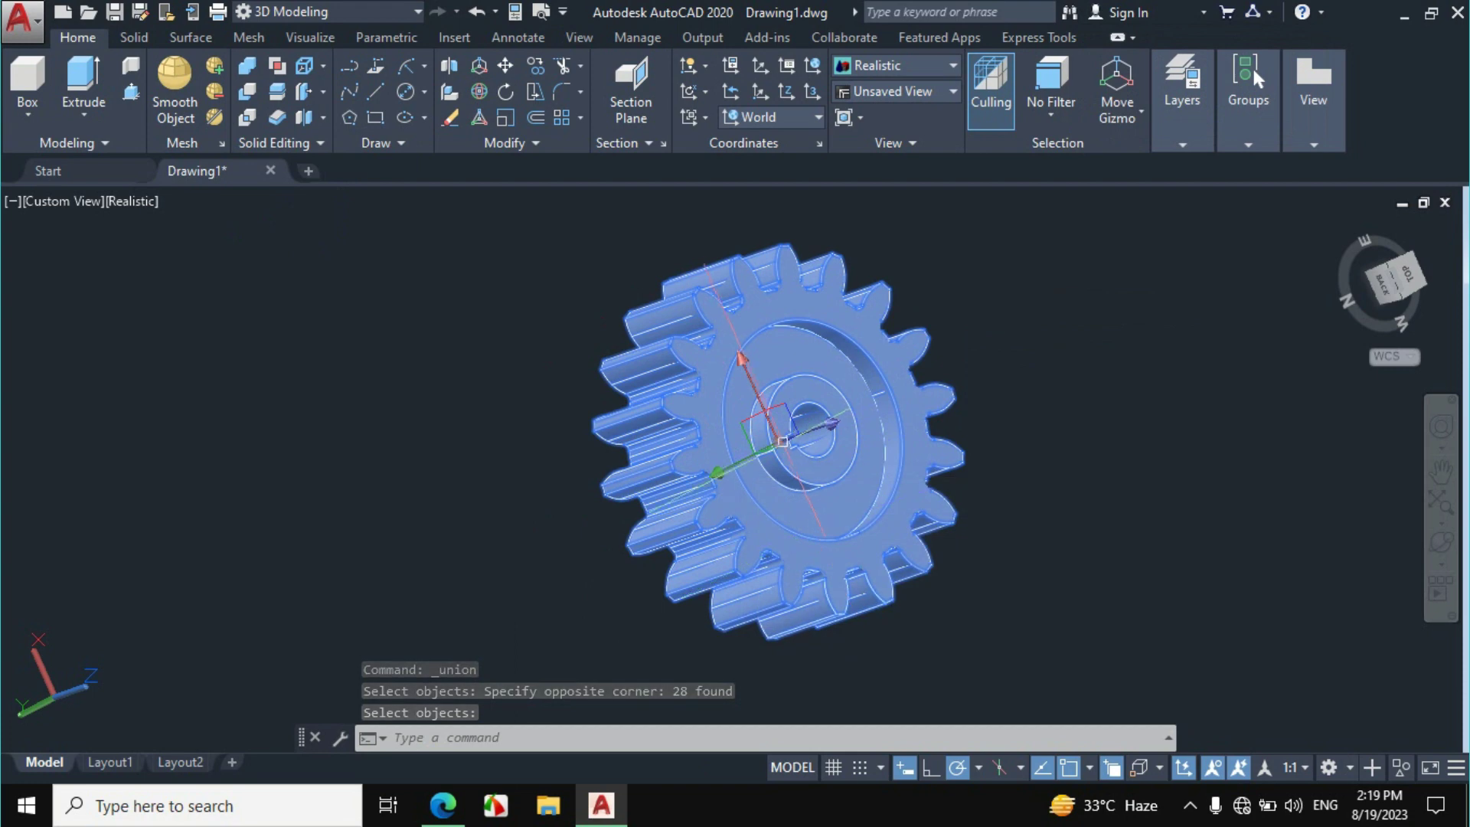
pyautogui.click(796, 422)
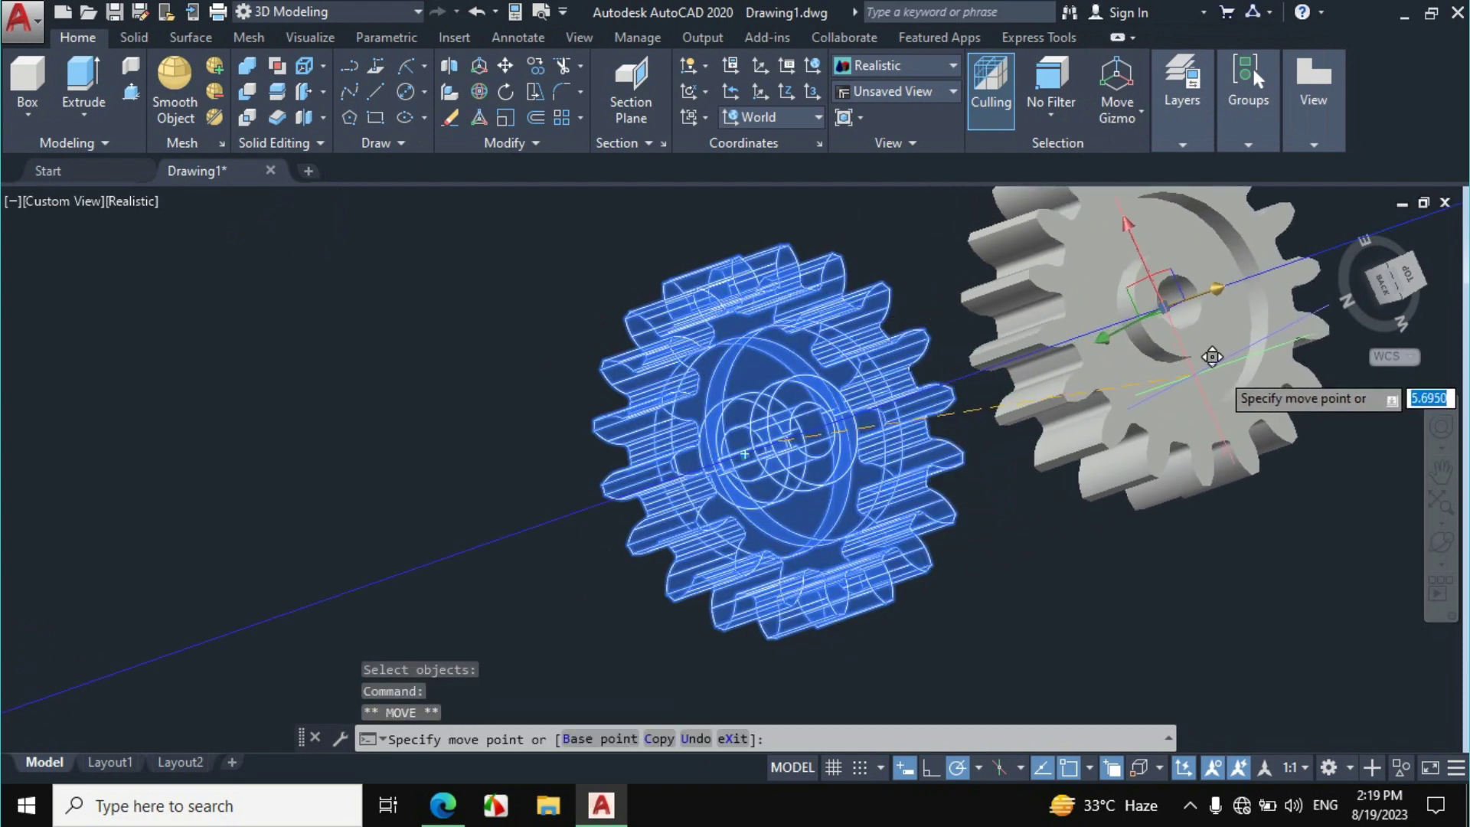
pyautogui.press('Escape')
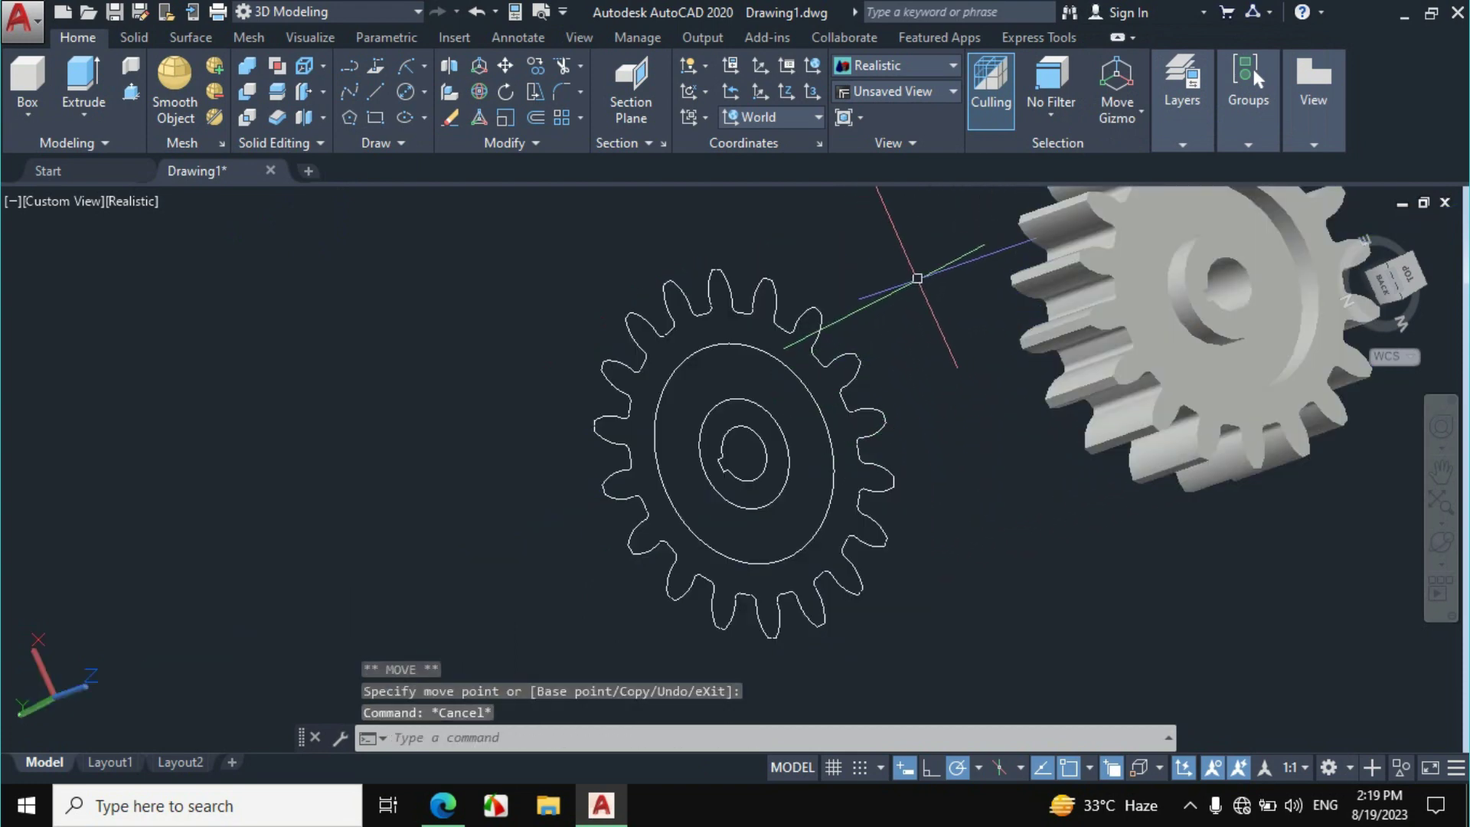
# Erase the 25 leftover flat gear outline curves with a crossing selection and E
pyautogui.click(876, 279)
pyautogui.click(506, 654)
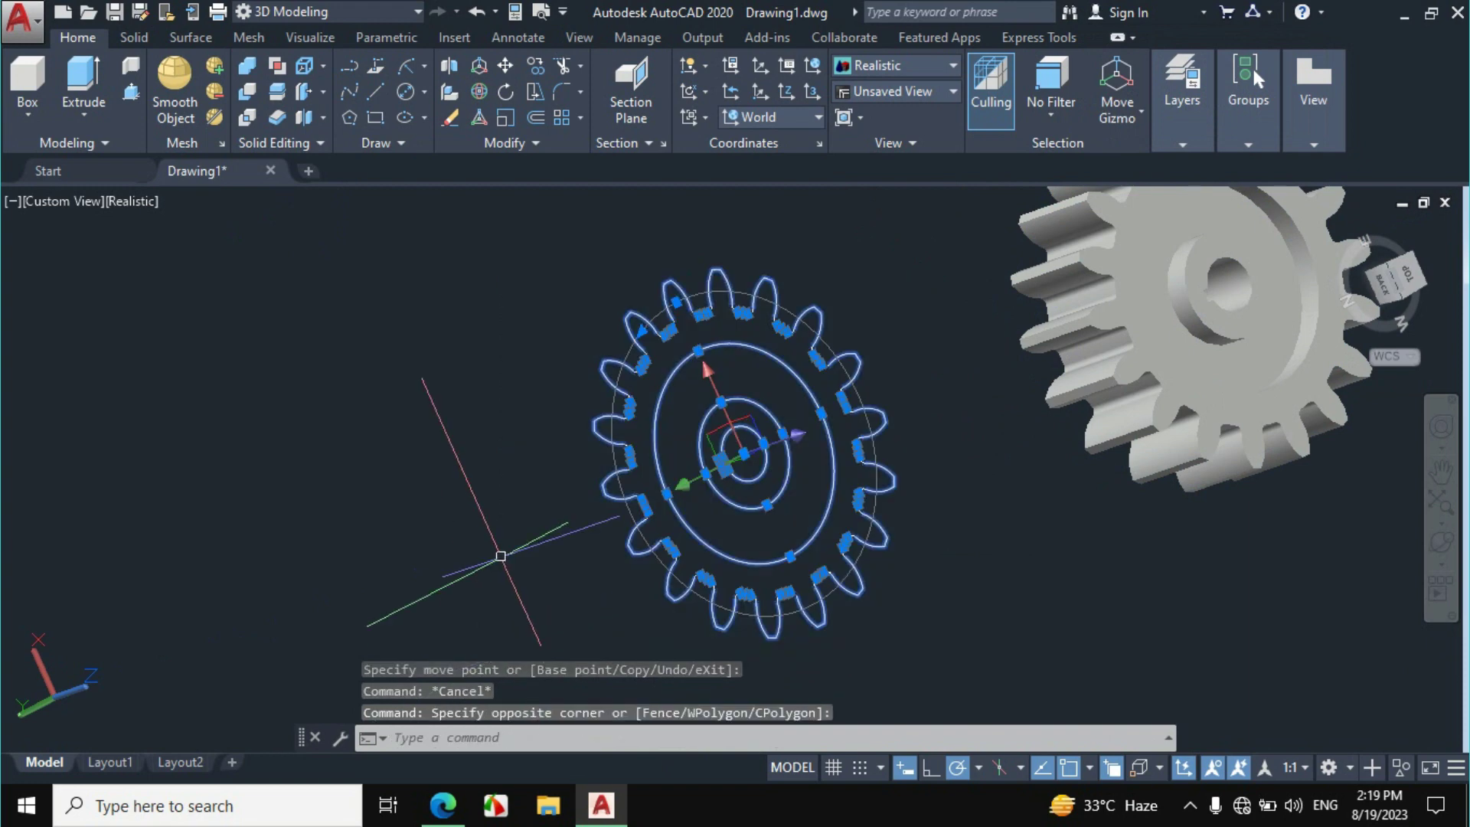
pyautogui.write('E')
pyautogui.press('Return')
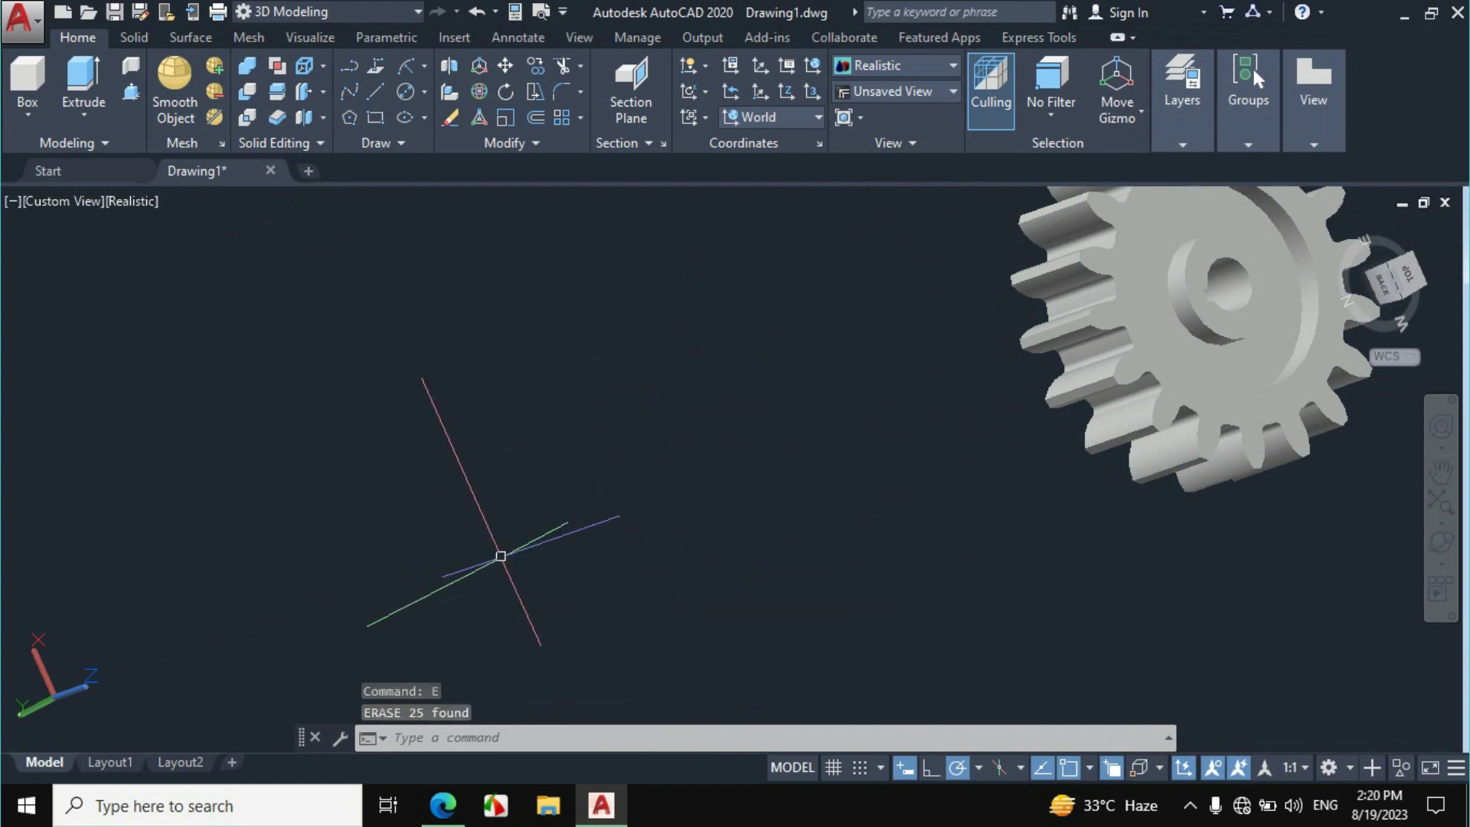
pyautogui.scroll(-5, 494, 559)
pyautogui.scroll(2, 494, 567)
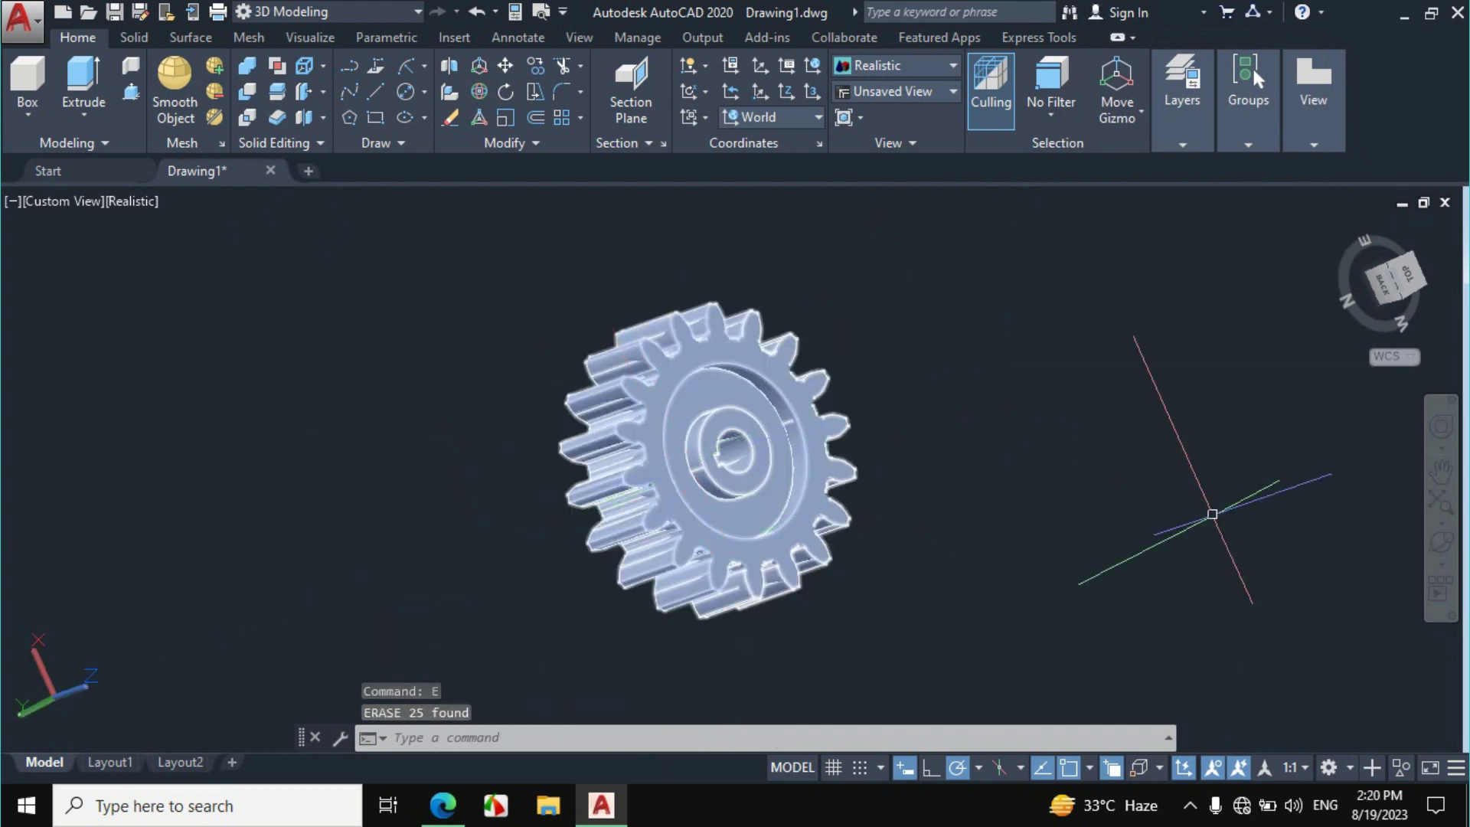
# Free-orbit the gear slightly and compare it against the reference PDF drawing
pyautogui.click(1441, 556)
pyautogui.click(1302, 595)
pyautogui.moveTo(658, 490); pyautogui.dragTo(677, 502)
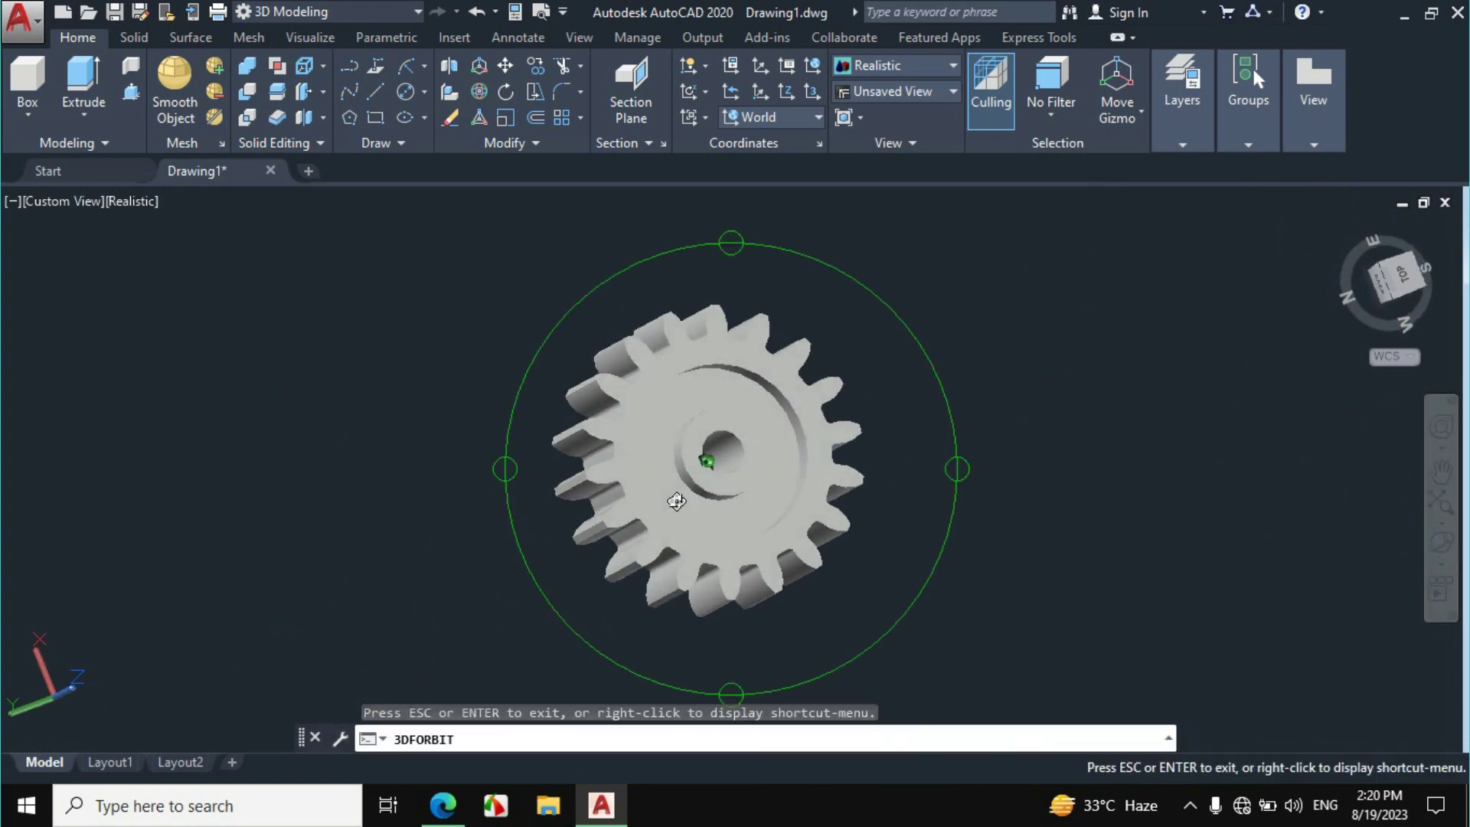
pyautogui.press('Escape')
pyautogui.click(443, 810)
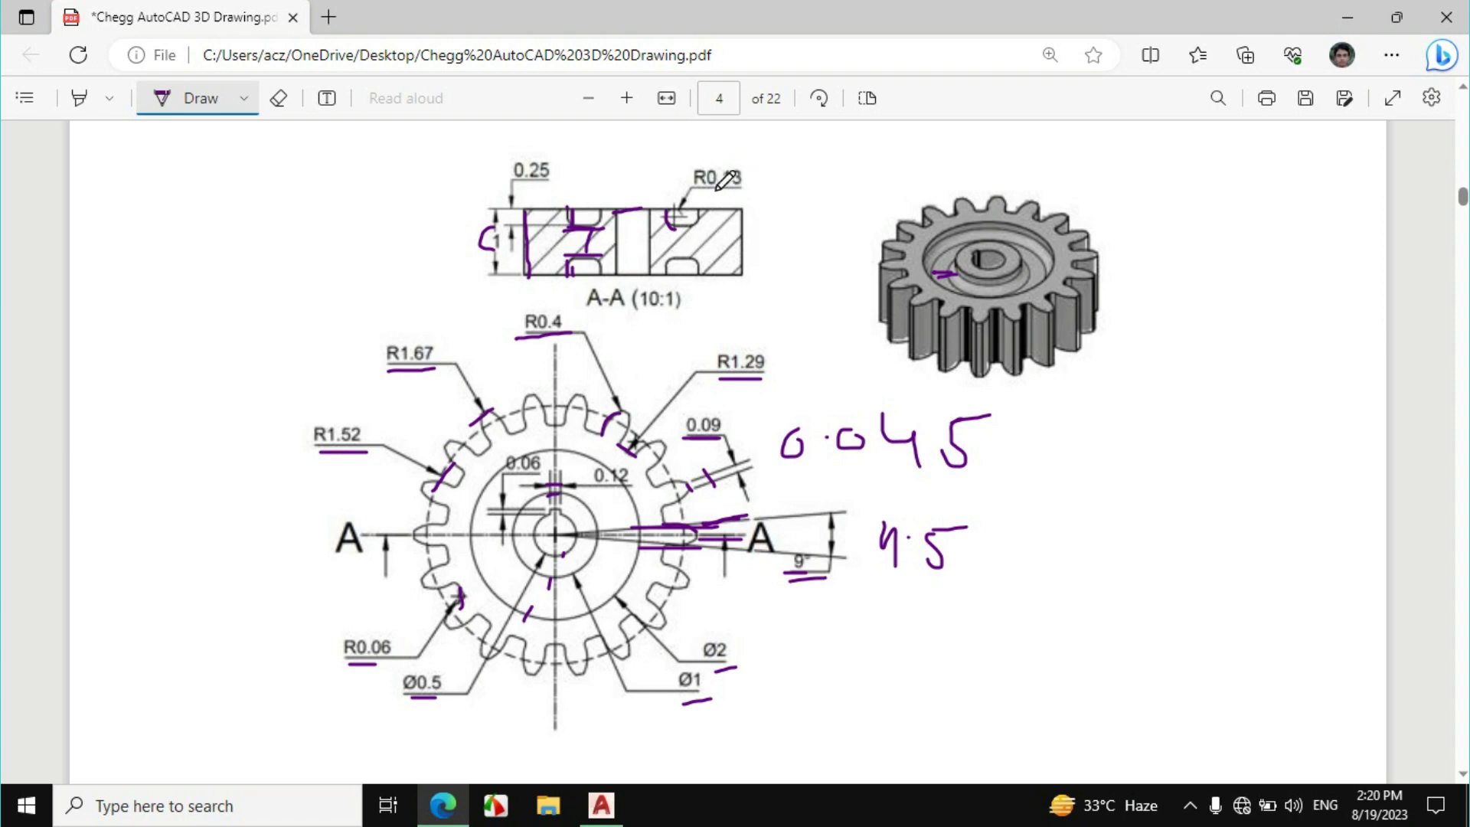
pyautogui.click(601, 805)
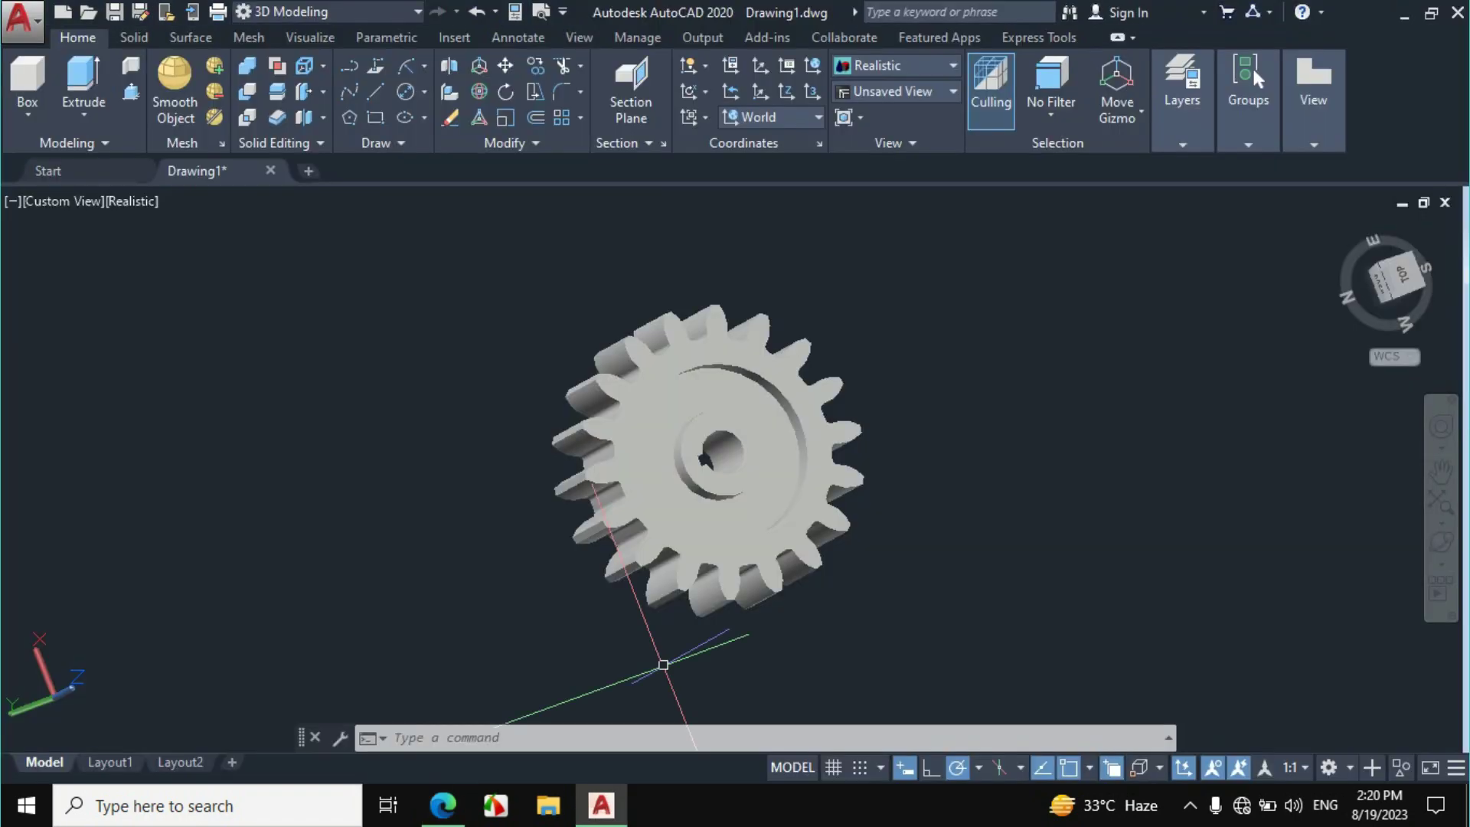
# Start Fillet Edge on the gear solid with a 0.13 radius
pyautogui.click(144, 40)
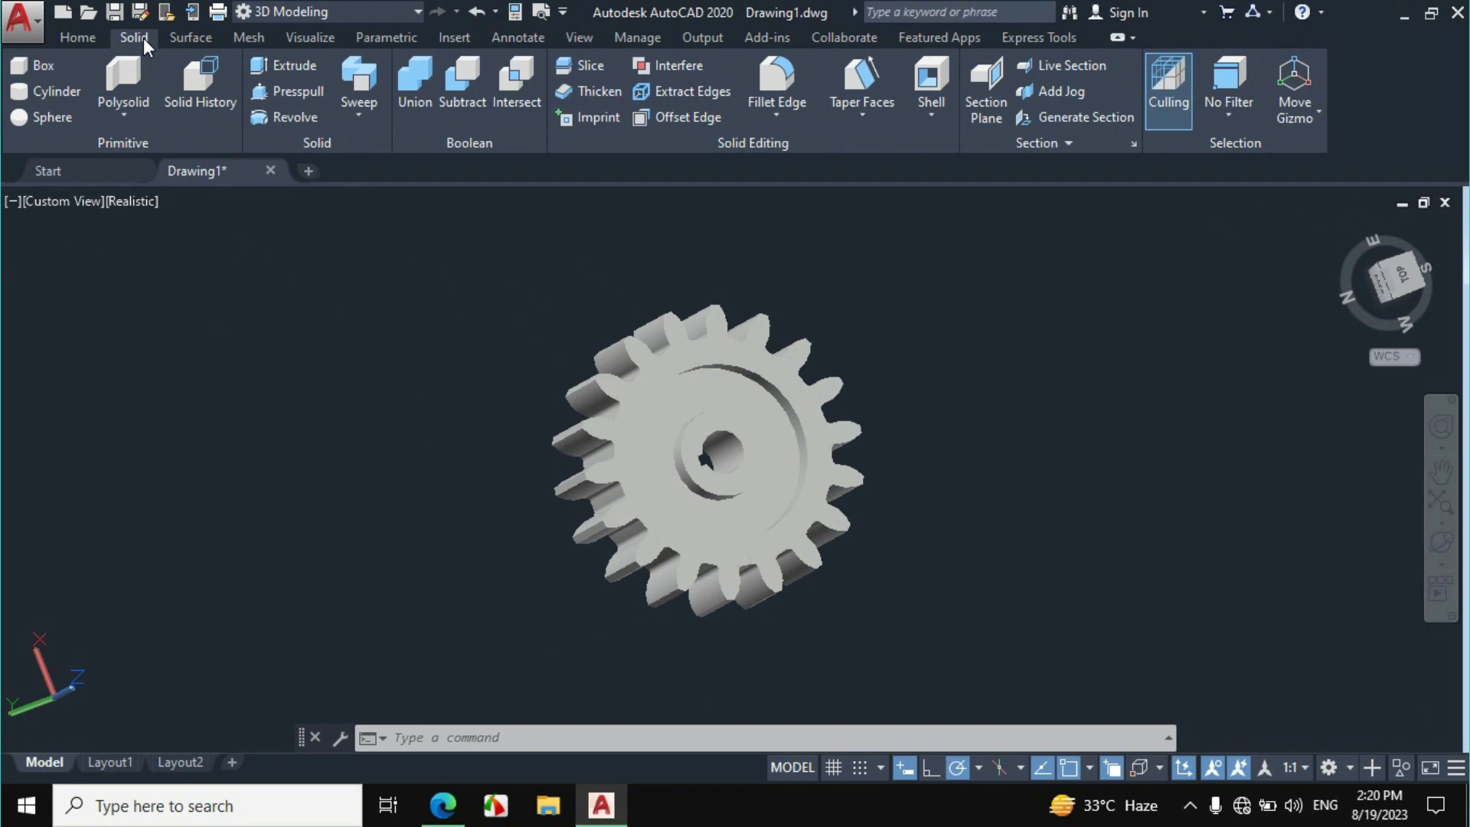
pyautogui.click(780, 115)
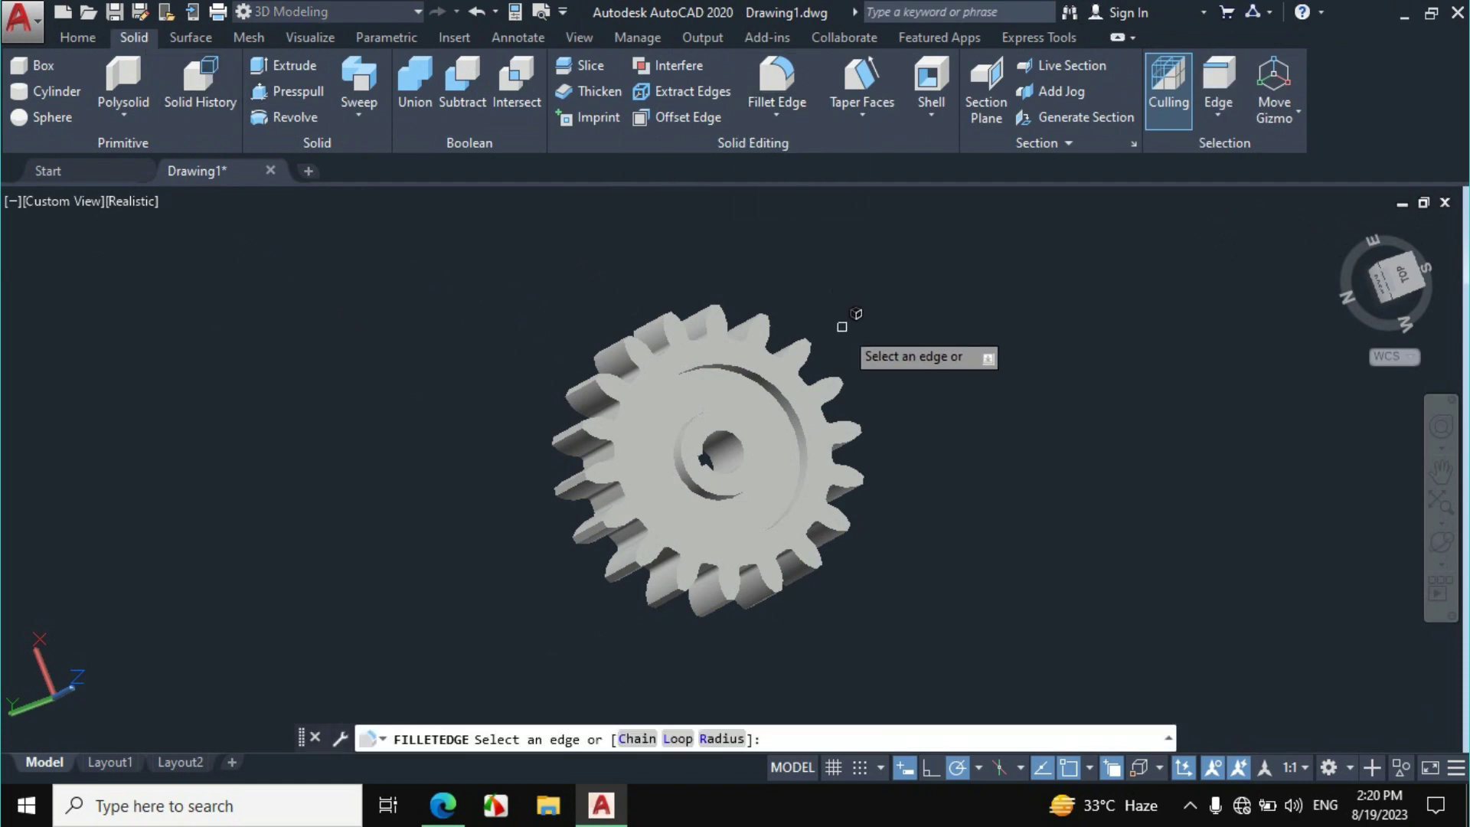
pyautogui.scroll(3, 819, 448)
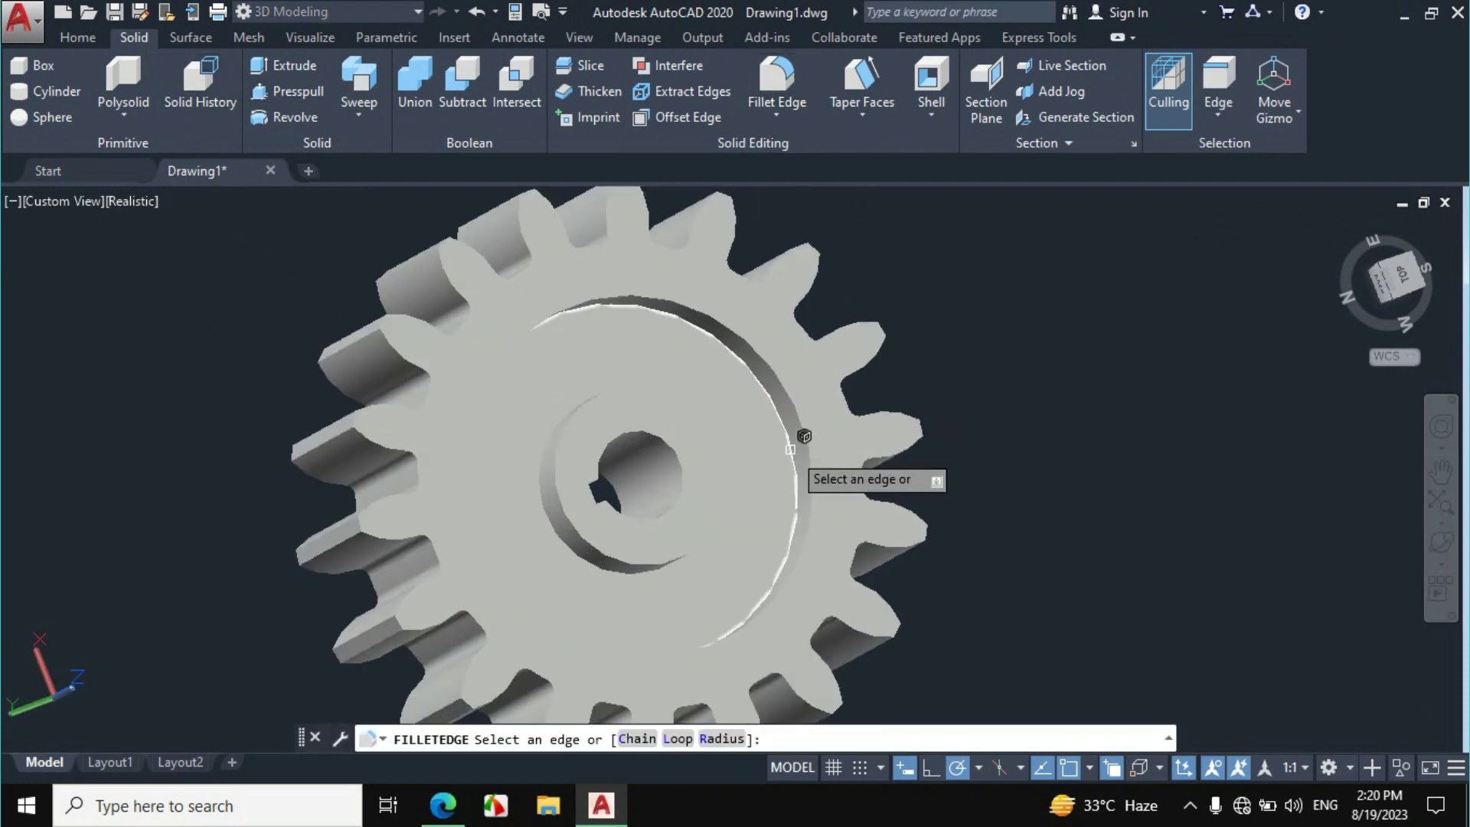
pyautogui.click(791, 449)
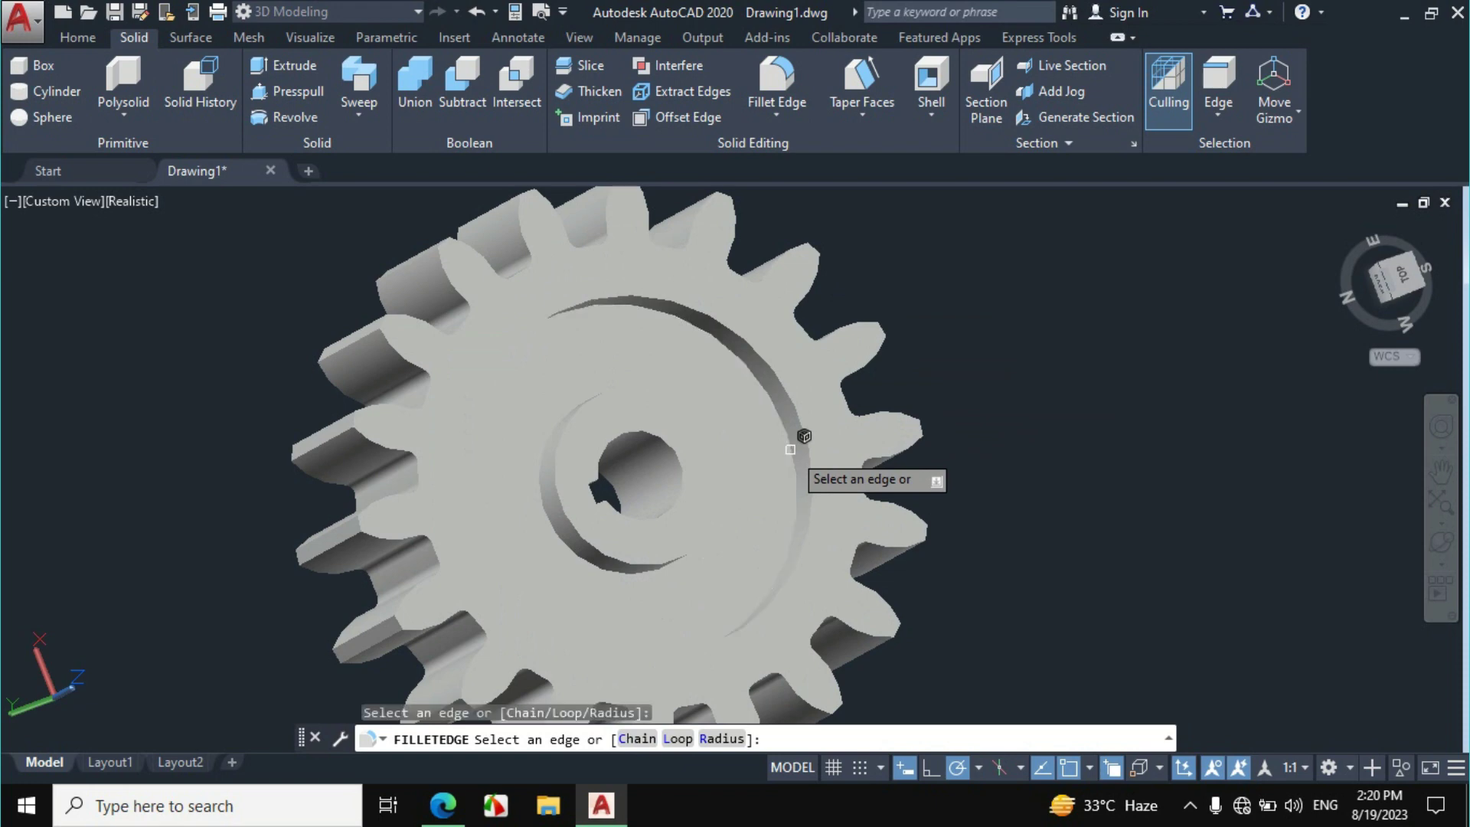
pyautogui.write('R')
pyautogui.press('Return')
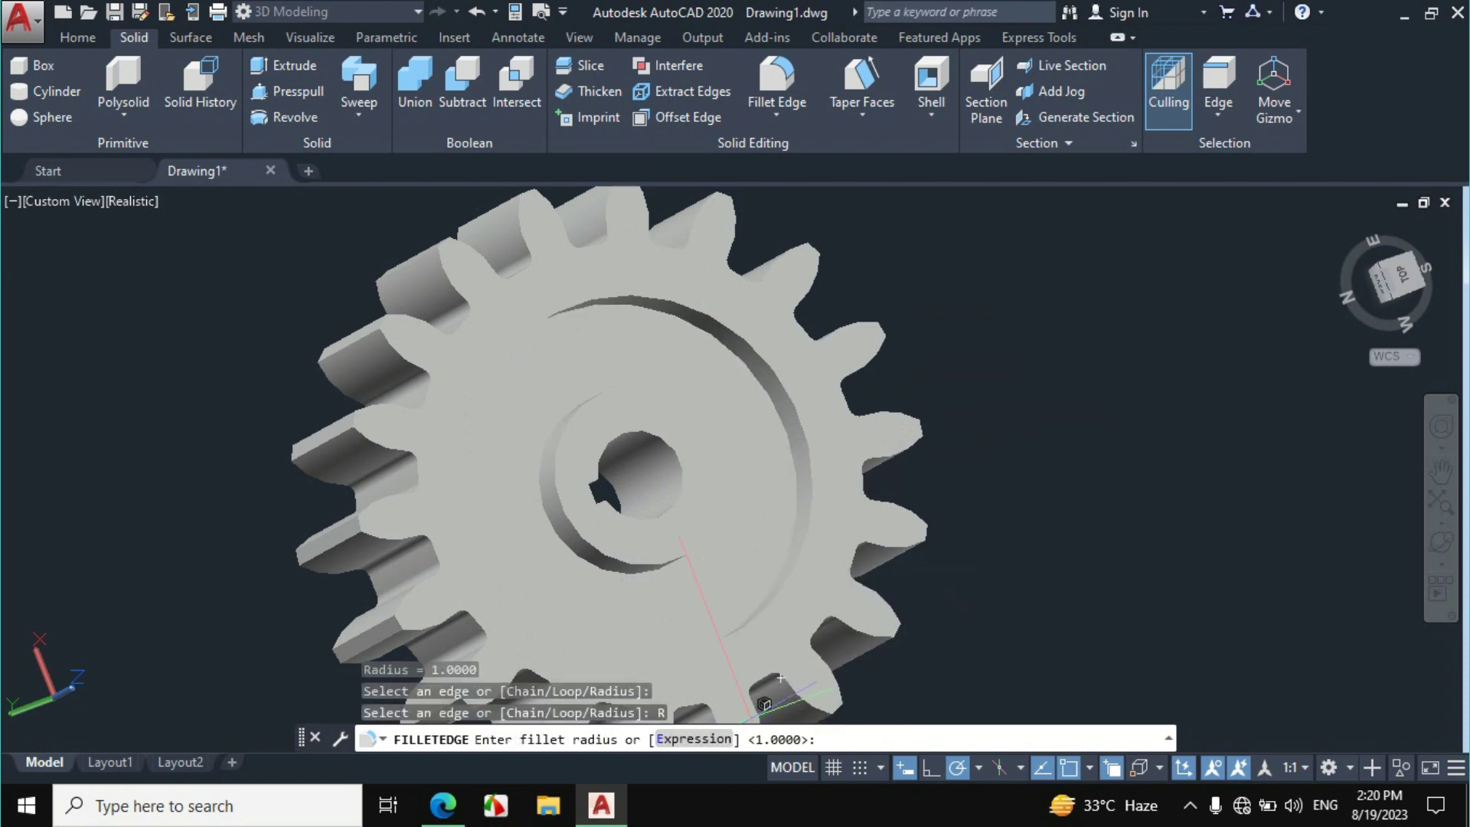
pyautogui.write('0.13')
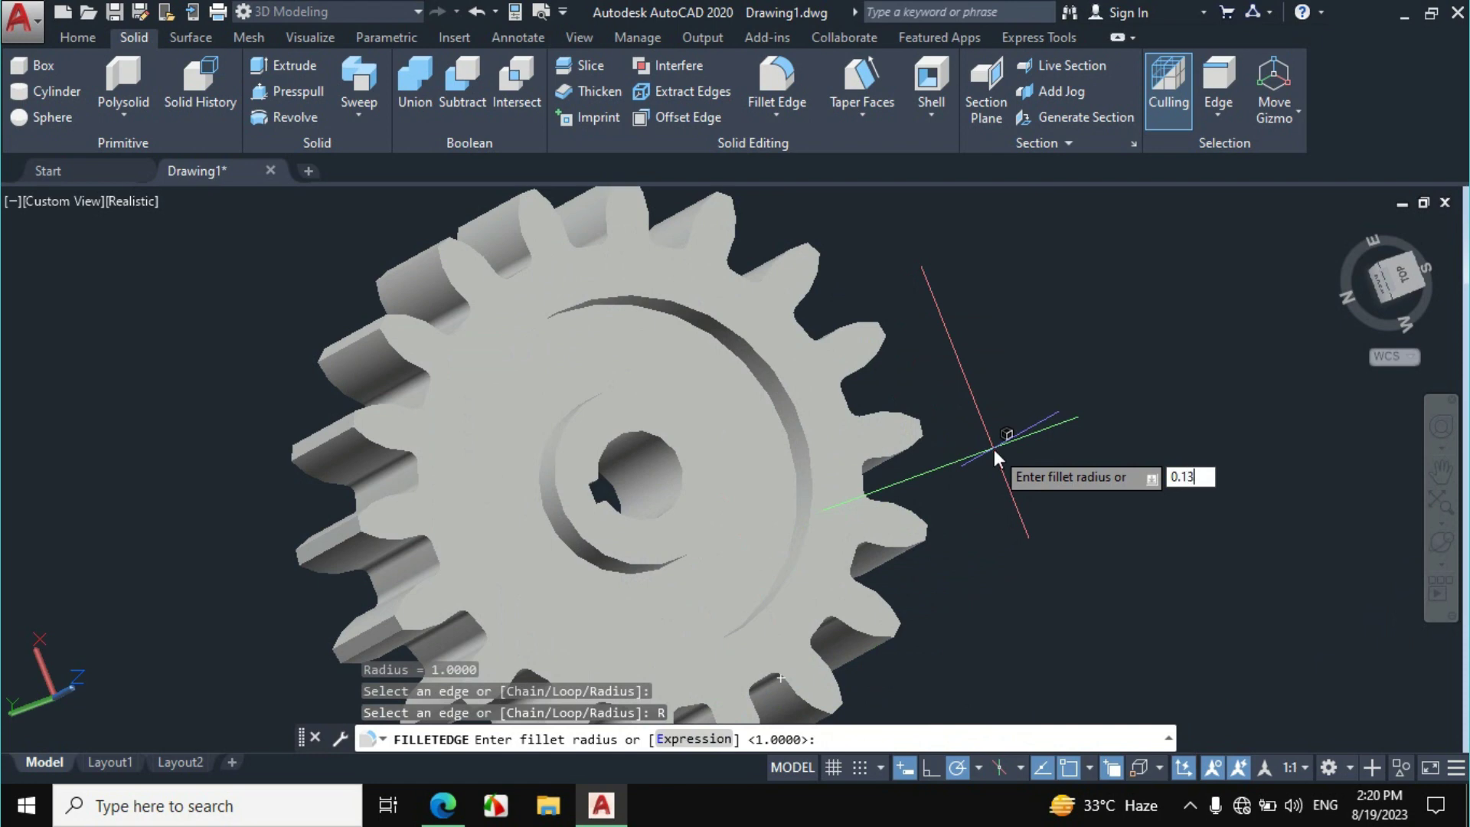
pyautogui.press('Return')
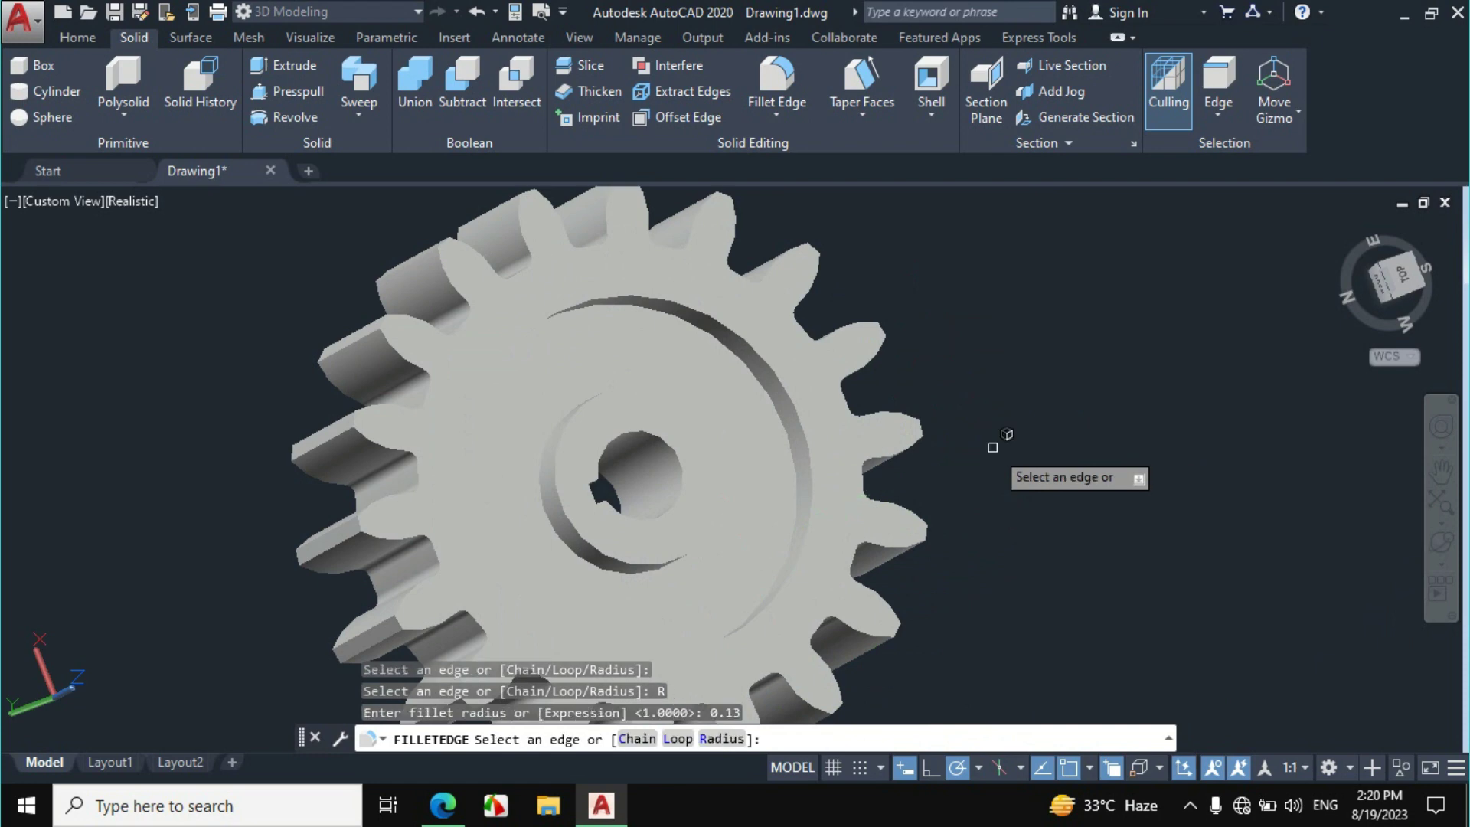
# Pick the outer rim and hub edges of the first recess, then orbit to the opposite face
pyautogui.click(780, 428)
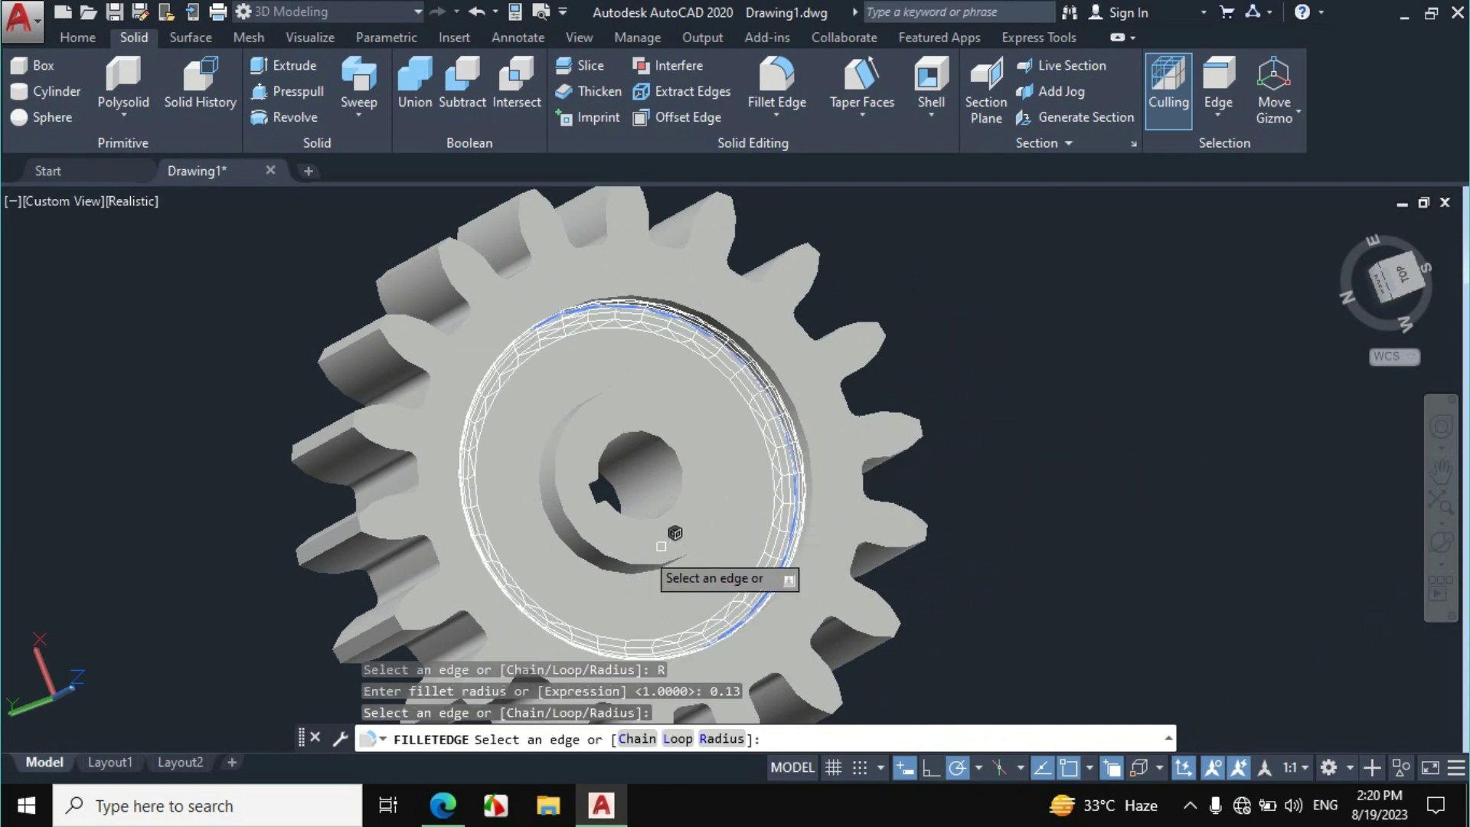
pyautogui.click(537, 511)
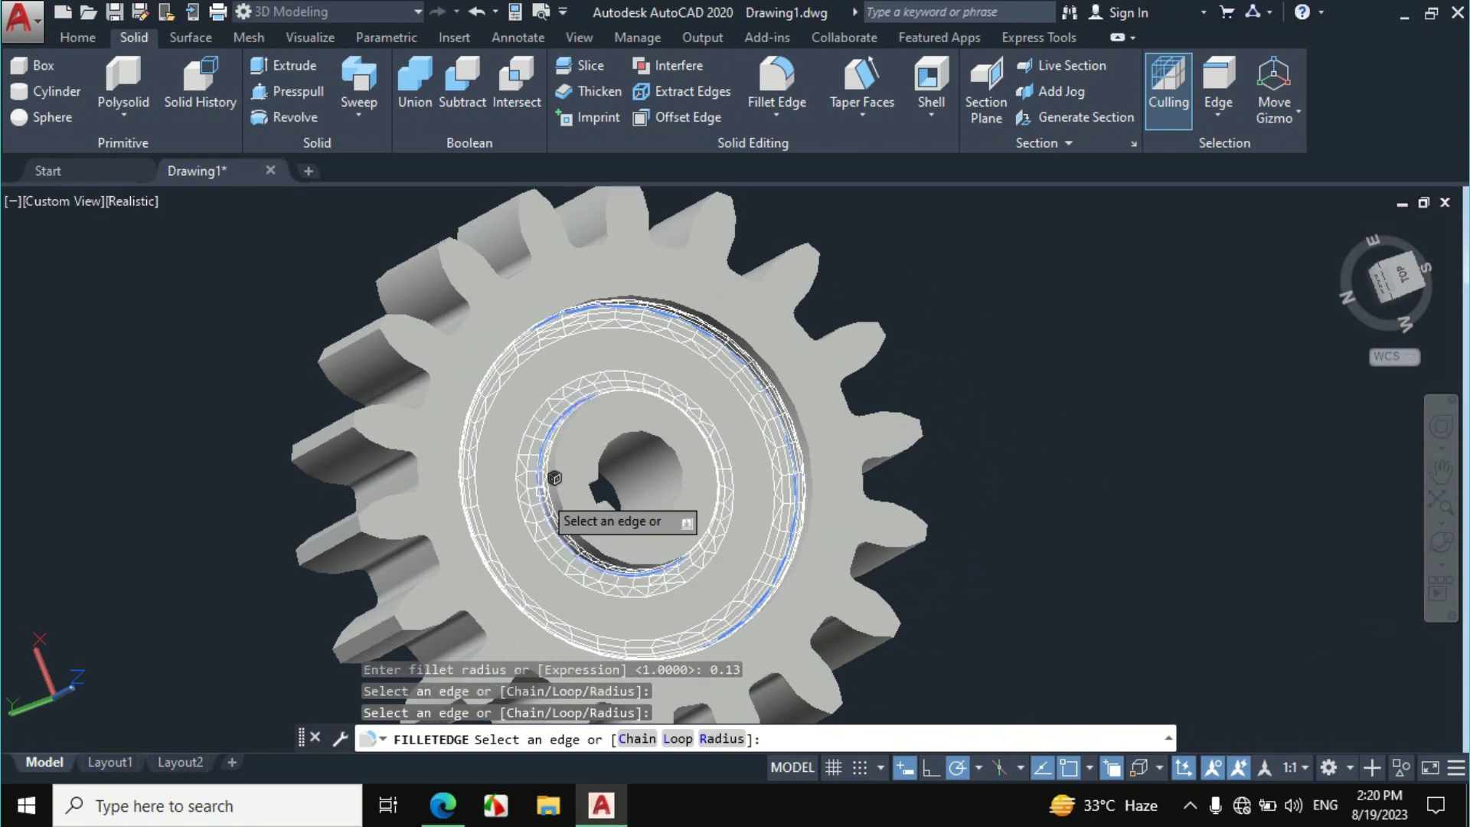
pyautogui.click(1441, 563)
pyautogui.click(1302, 581)
pyautogui.moveTo(651, 484); pyautogui.dragTo(760, 395)
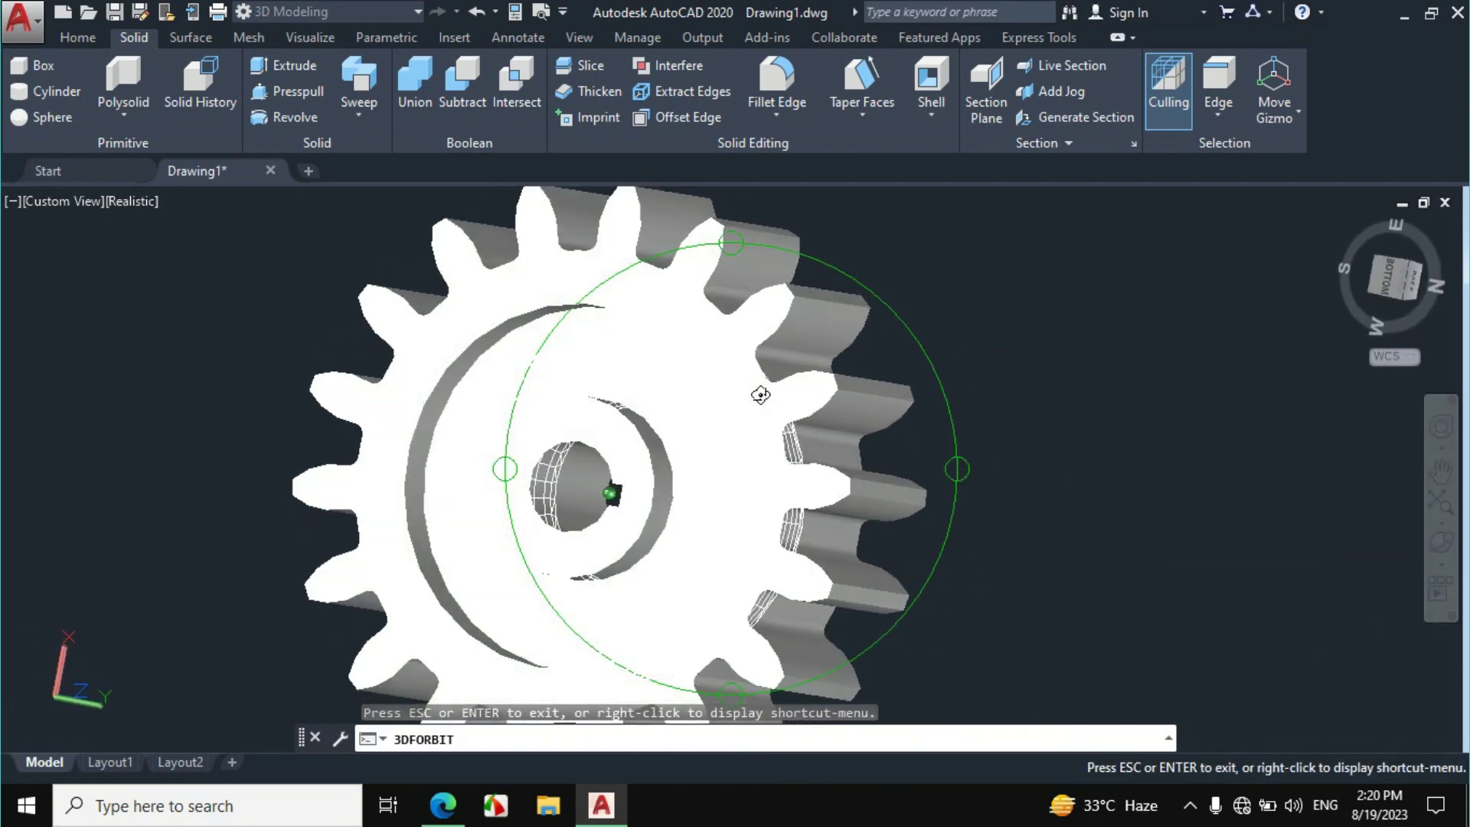
pyautogui.press('Escape')
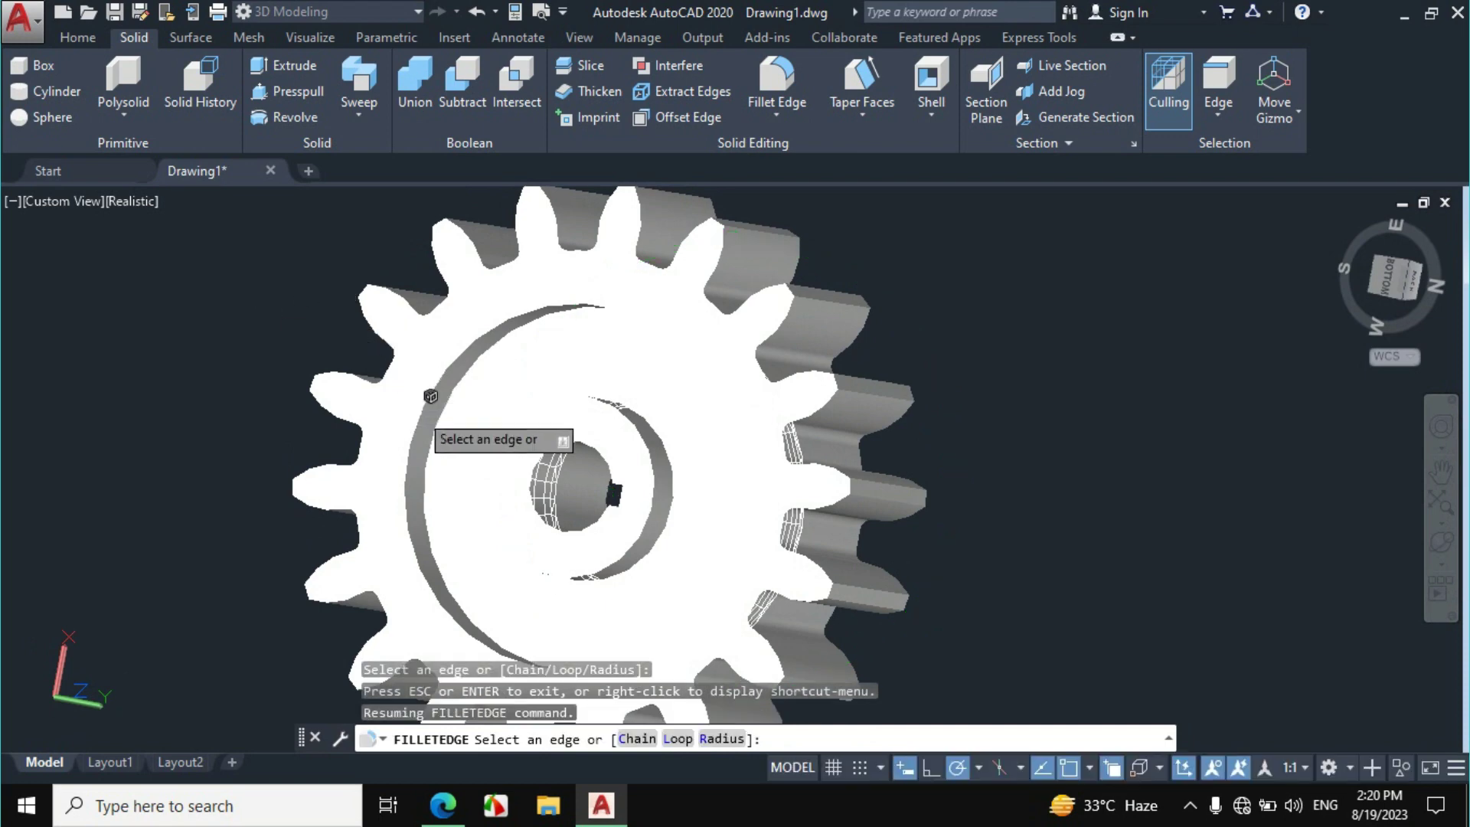
# Pick the opposite recess's rim and hub edges and apply the fillet to all four
pyautogui.click(433, 426)
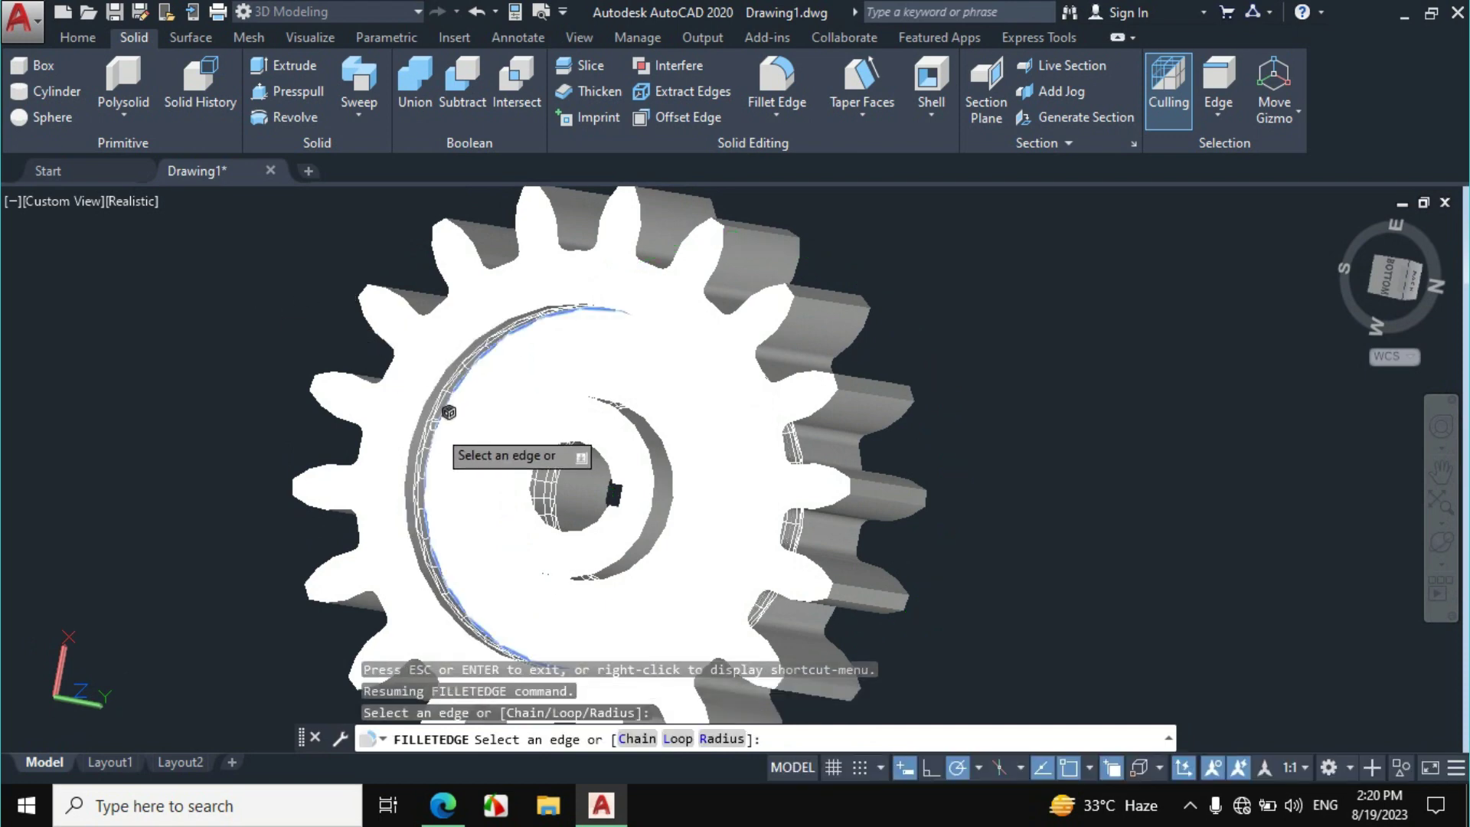
pyautogui.click(671, 500)
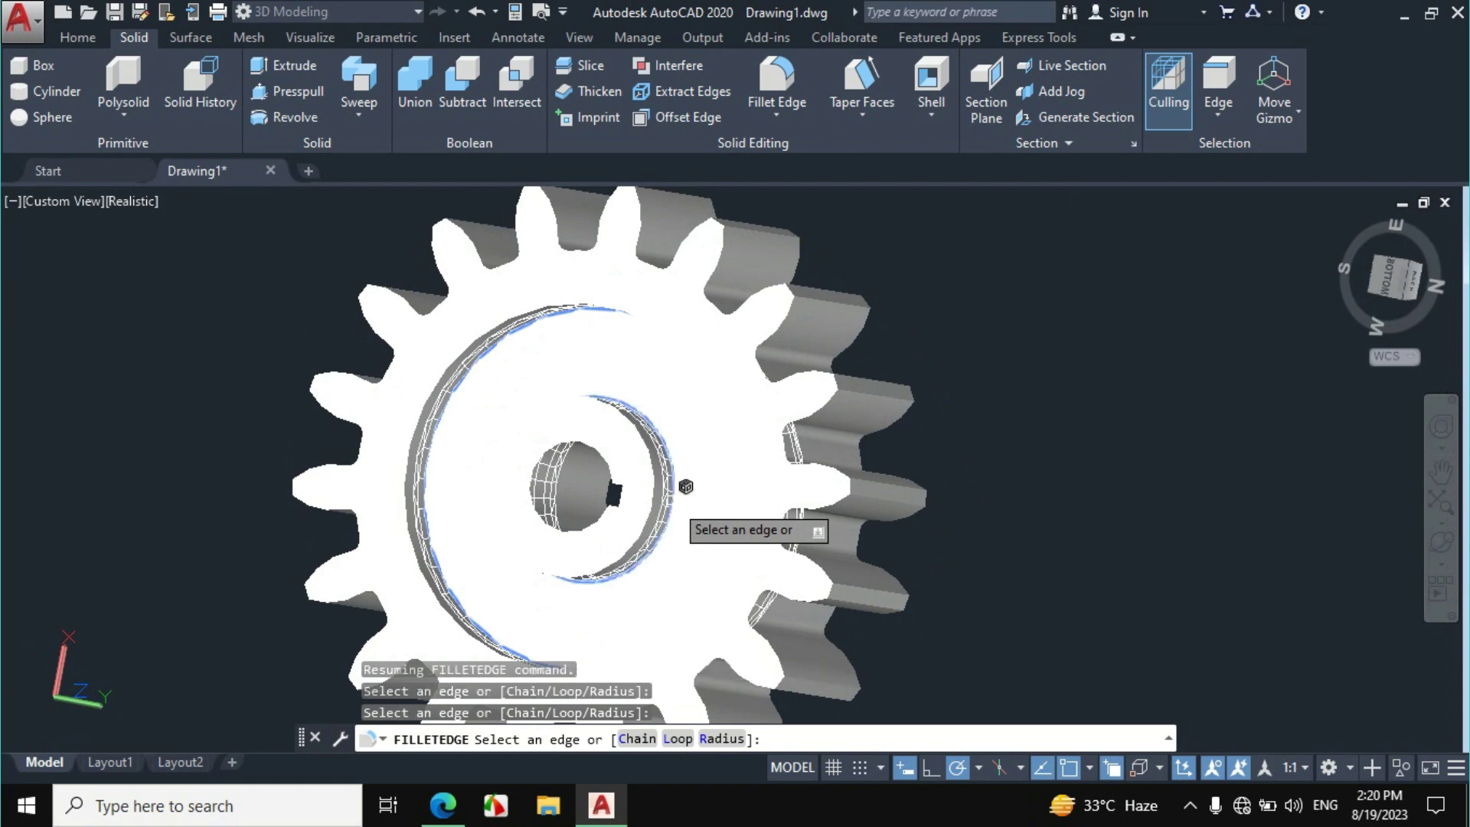
pyautogui.press('Return')
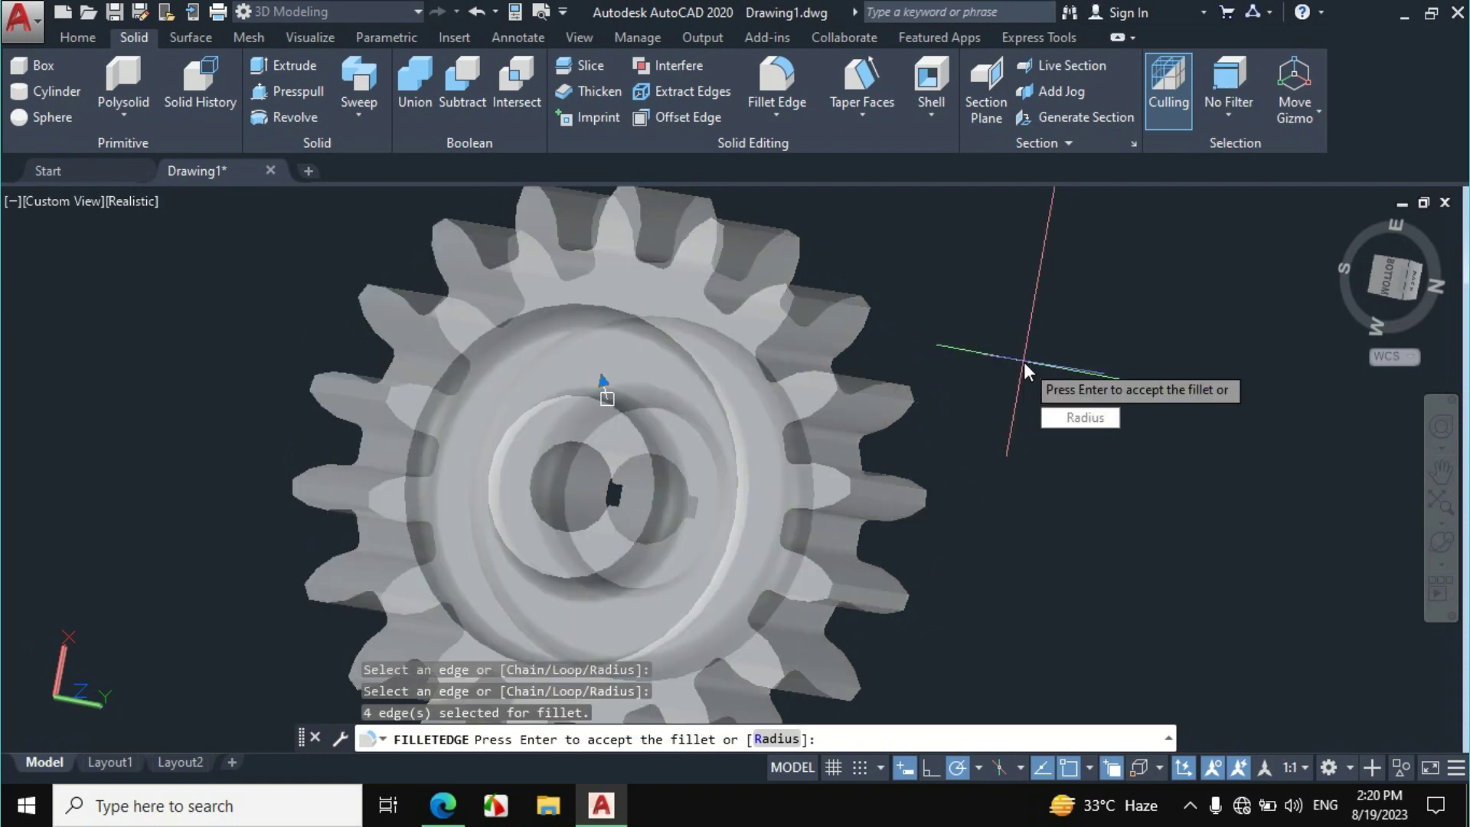
pyautogui.press('Return')
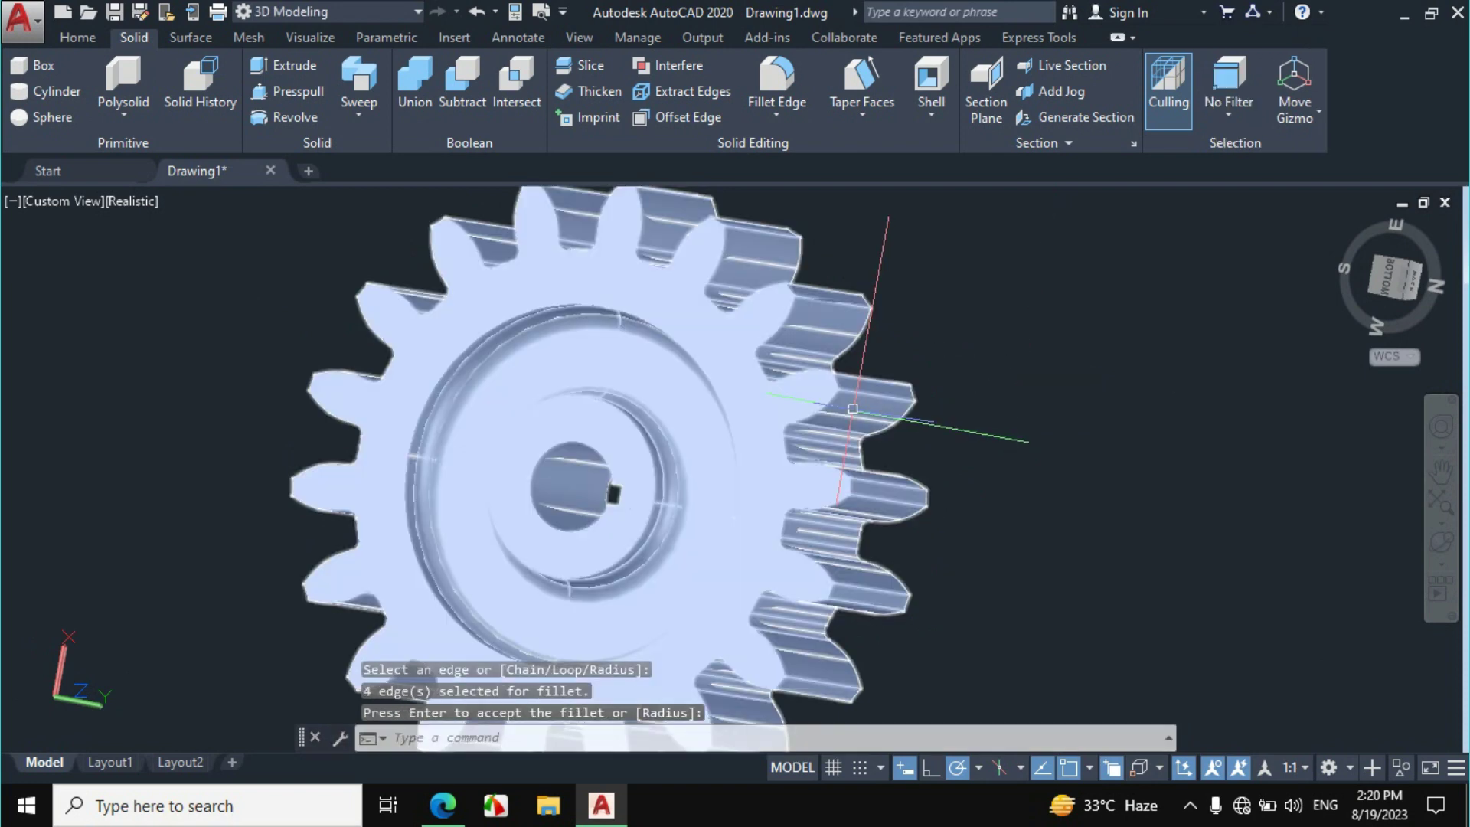
pyautogui.click(77, 36)
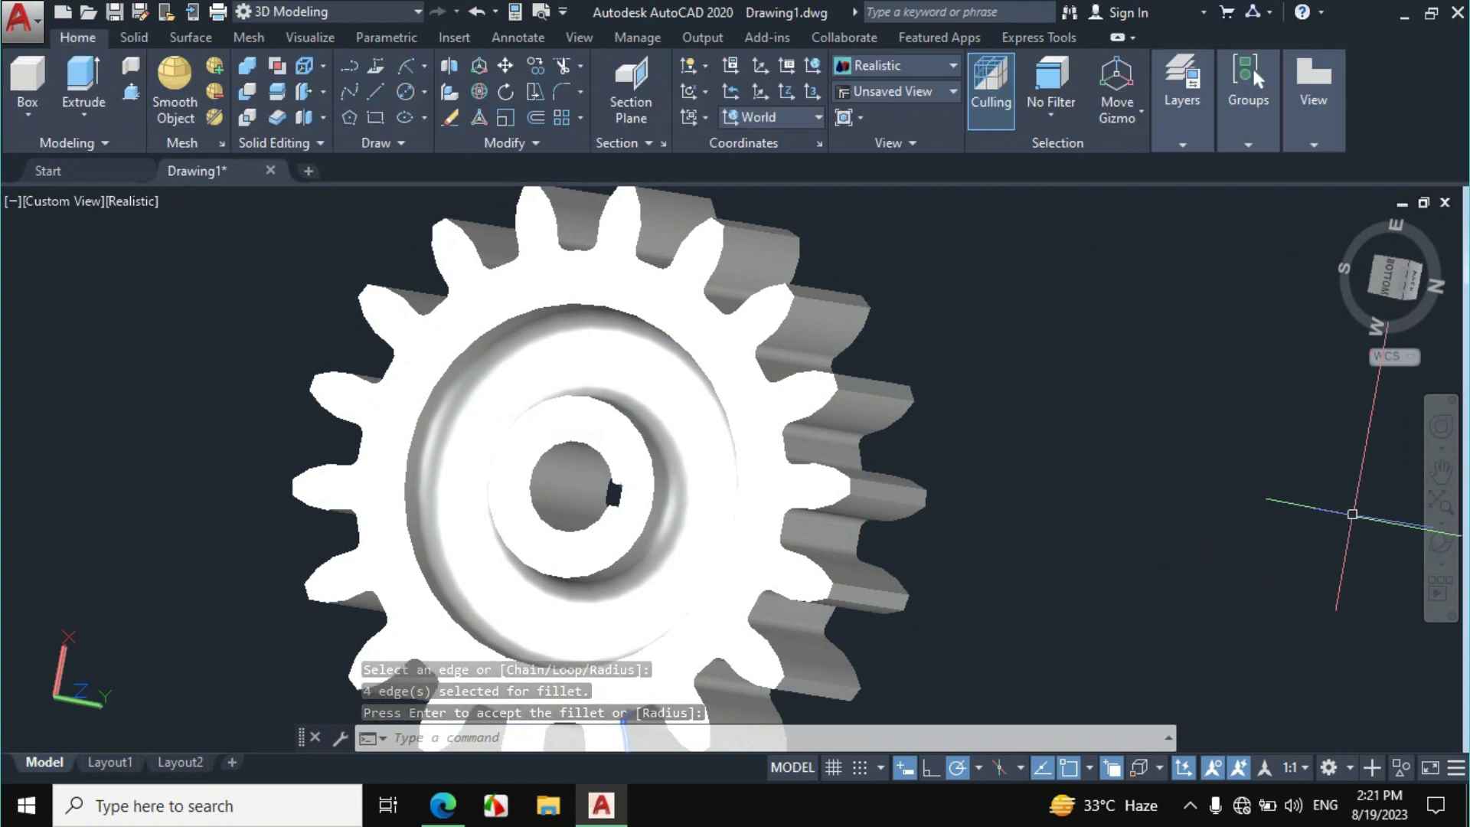
pyautogui.click(1439, 541)
pyautogui.scroll(-2, 843, 497)
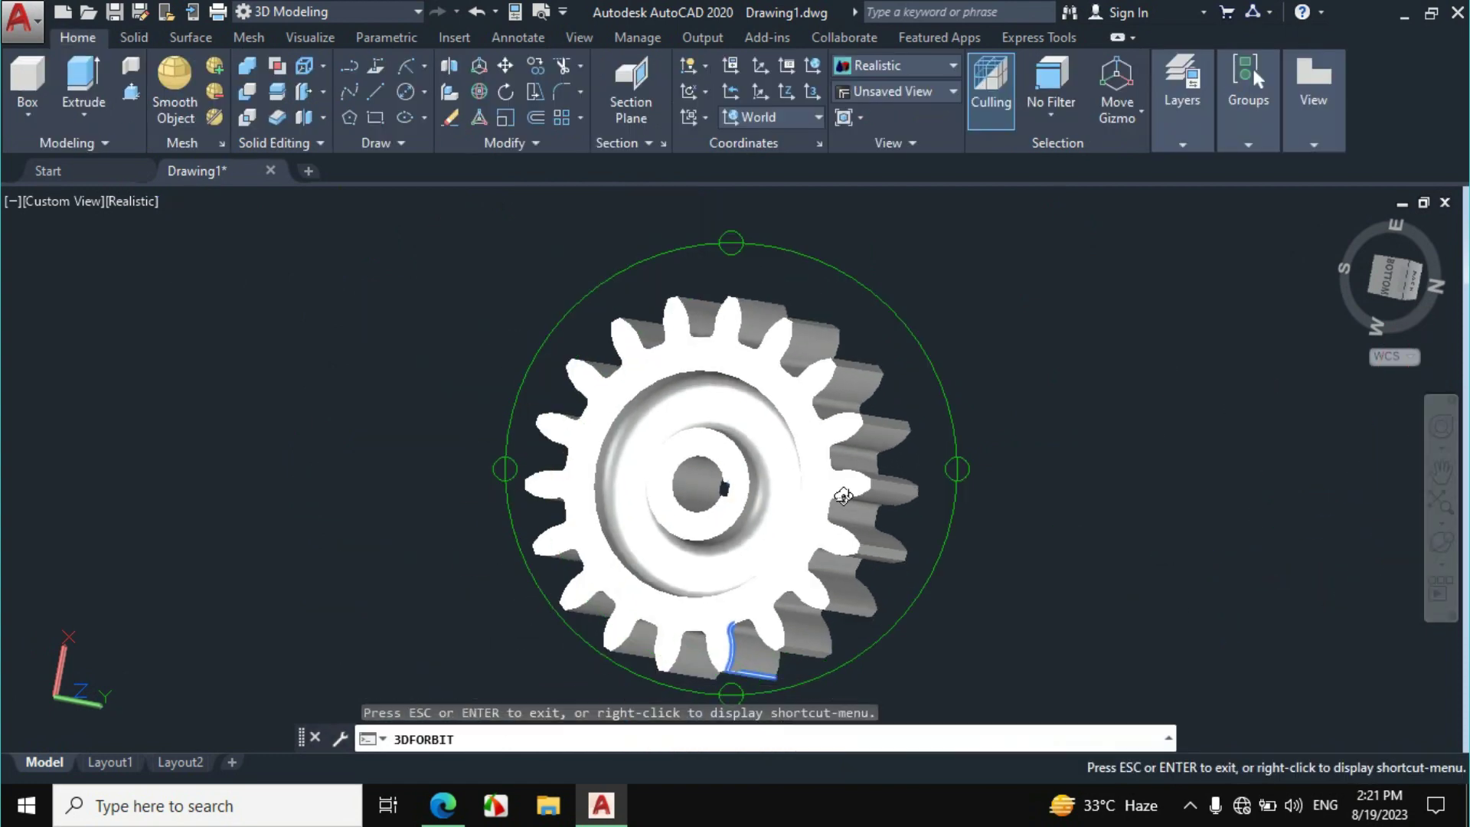
pyautogui.moveTo(714, 500); pyautogui.dragTo(538, 438)
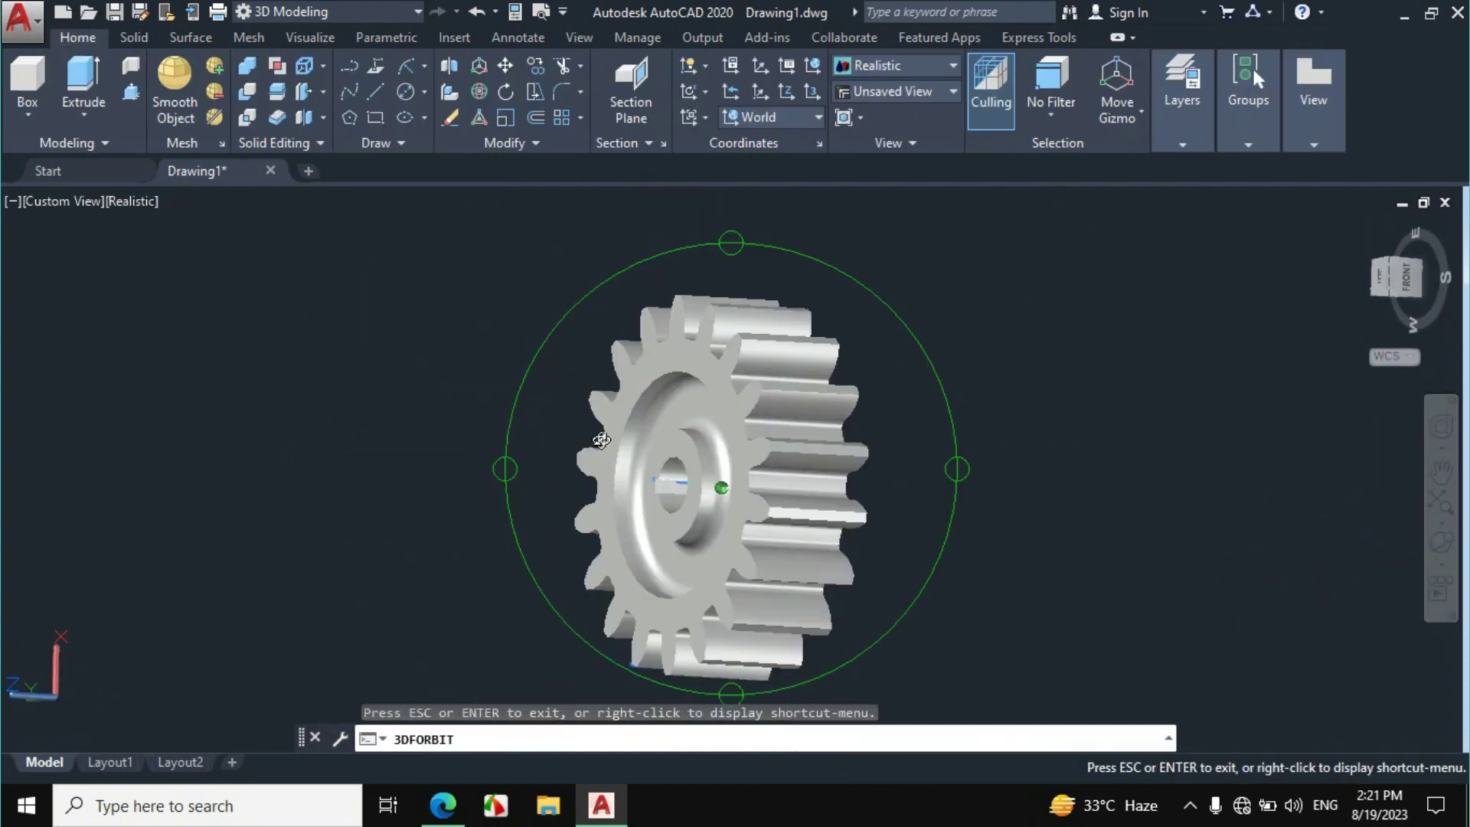
pyautogui.moveTo(755, 488); pyautogui.dragTo(847, 421)
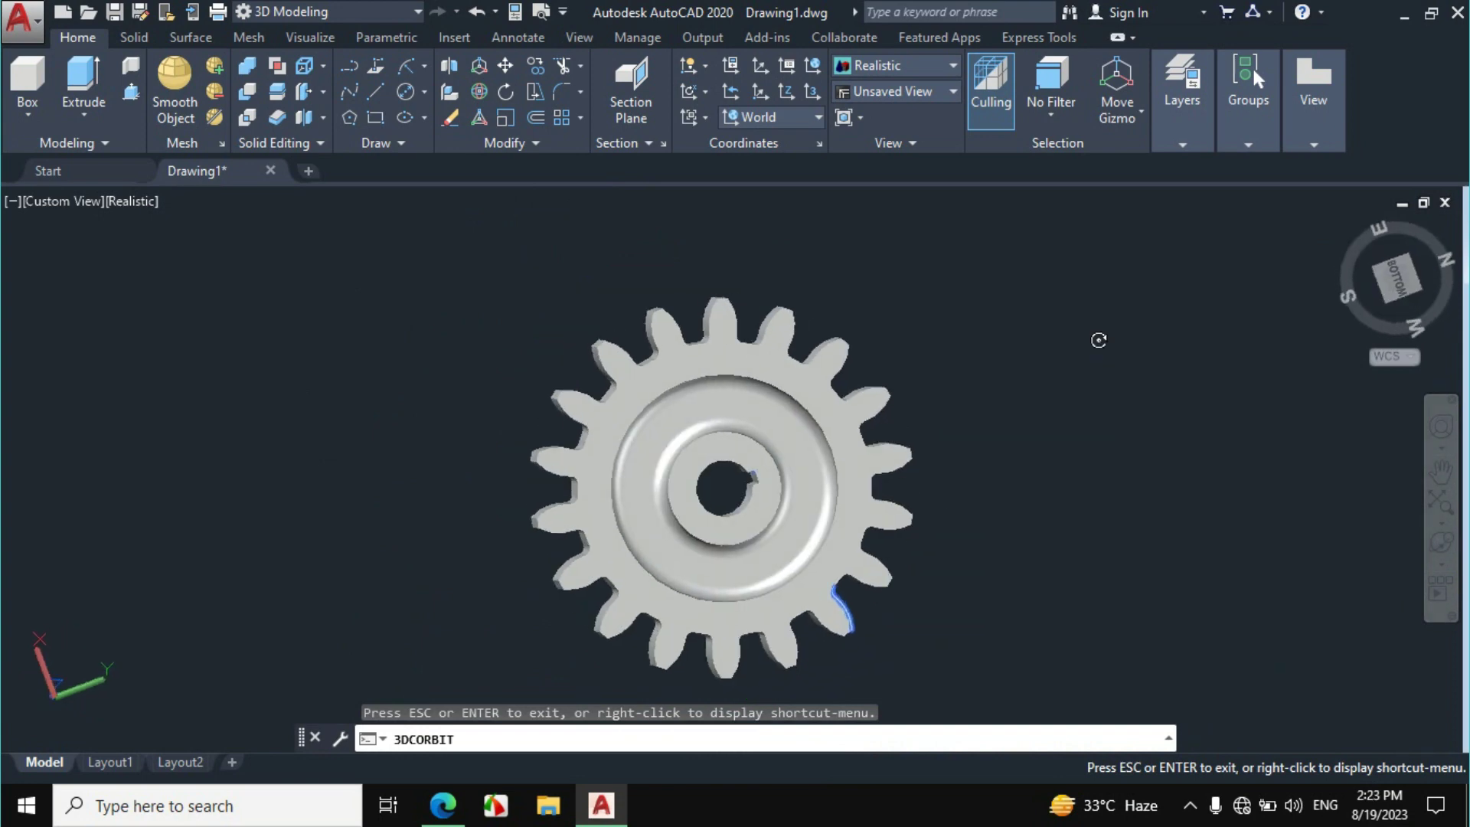